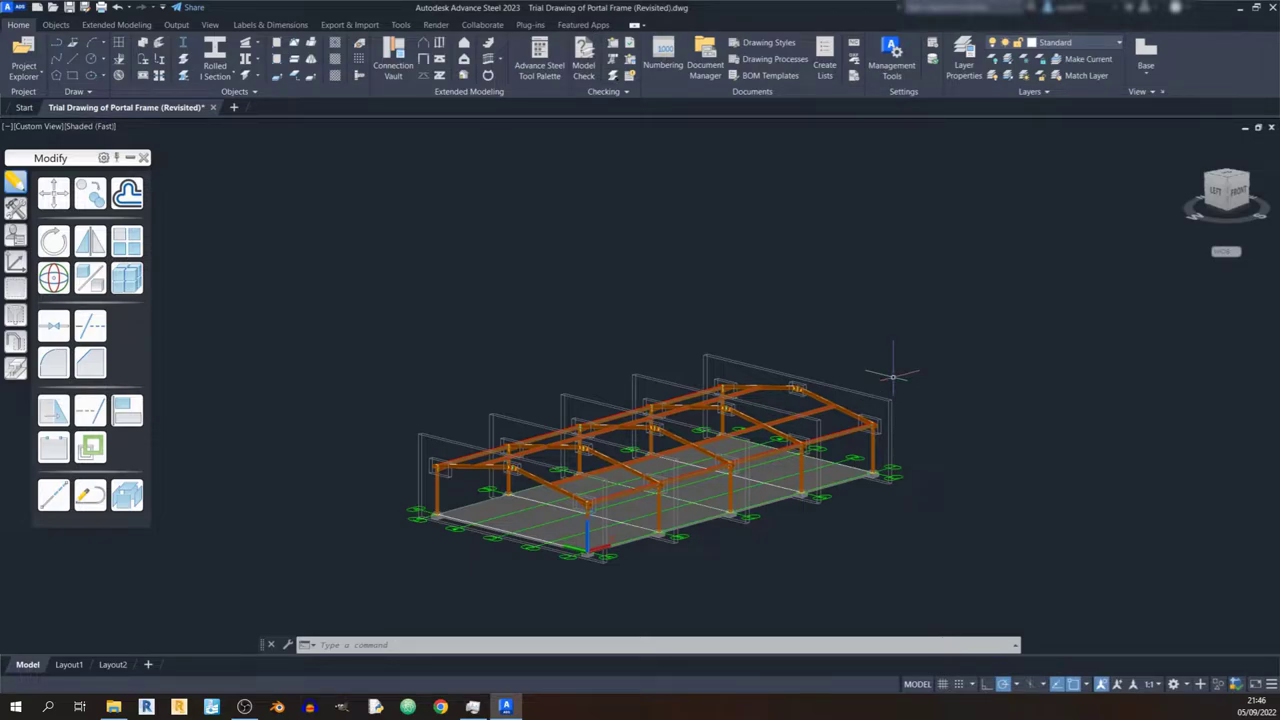
Examine the finished portal frame model, from the column base plates and footings to the rafters, haunches and ridge connections.
{"action": "scroll", "coordinate": [583, 574], "scroll_direction": "up", "scroll_amount": 3}
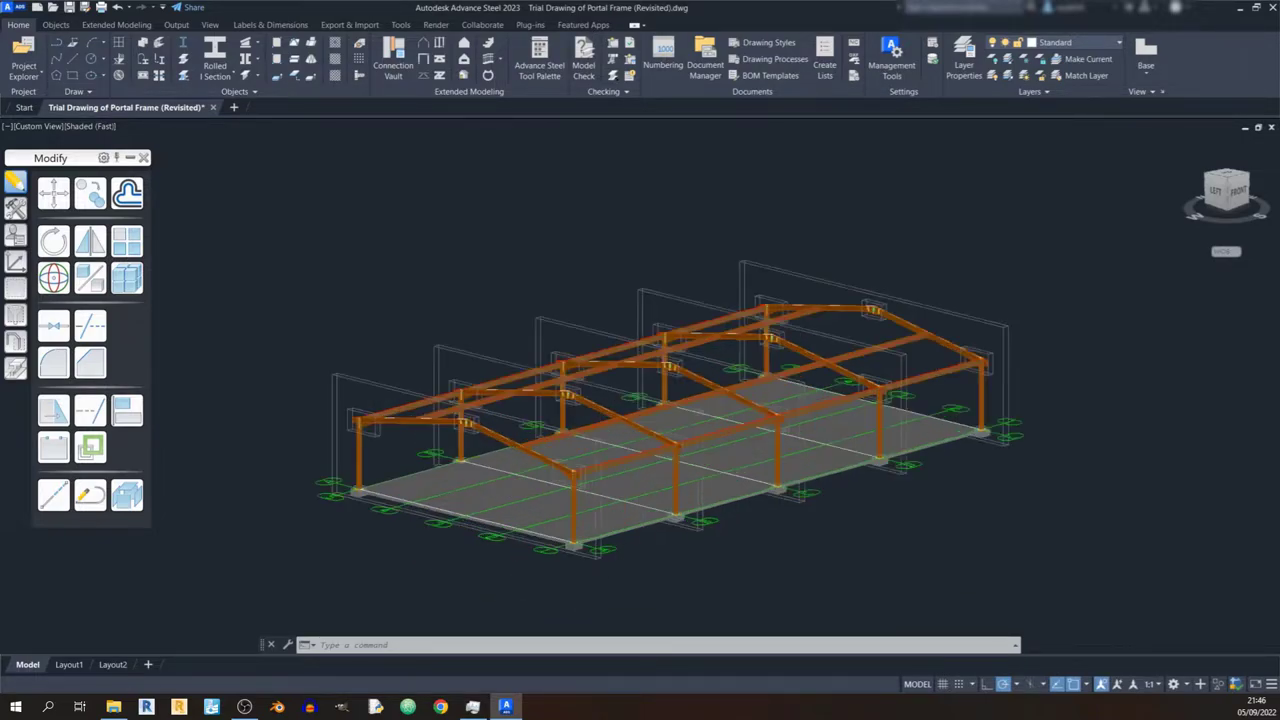
{"action": "scroll", "coordinate": [615, 575], "scroll_direction": "up", "scroll_amount": 5}
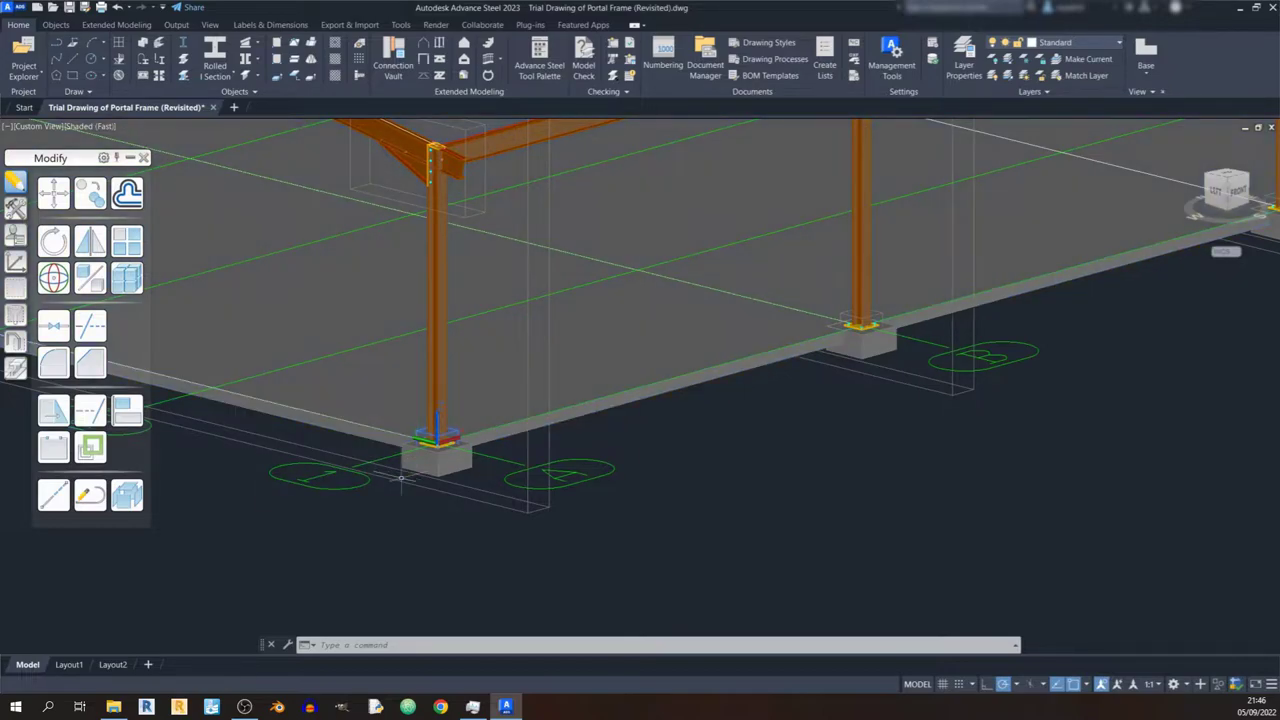
{"action": "scroll", "coordinate": [400, 478], "scroll_direction": "down", "scroll_amount": 8}
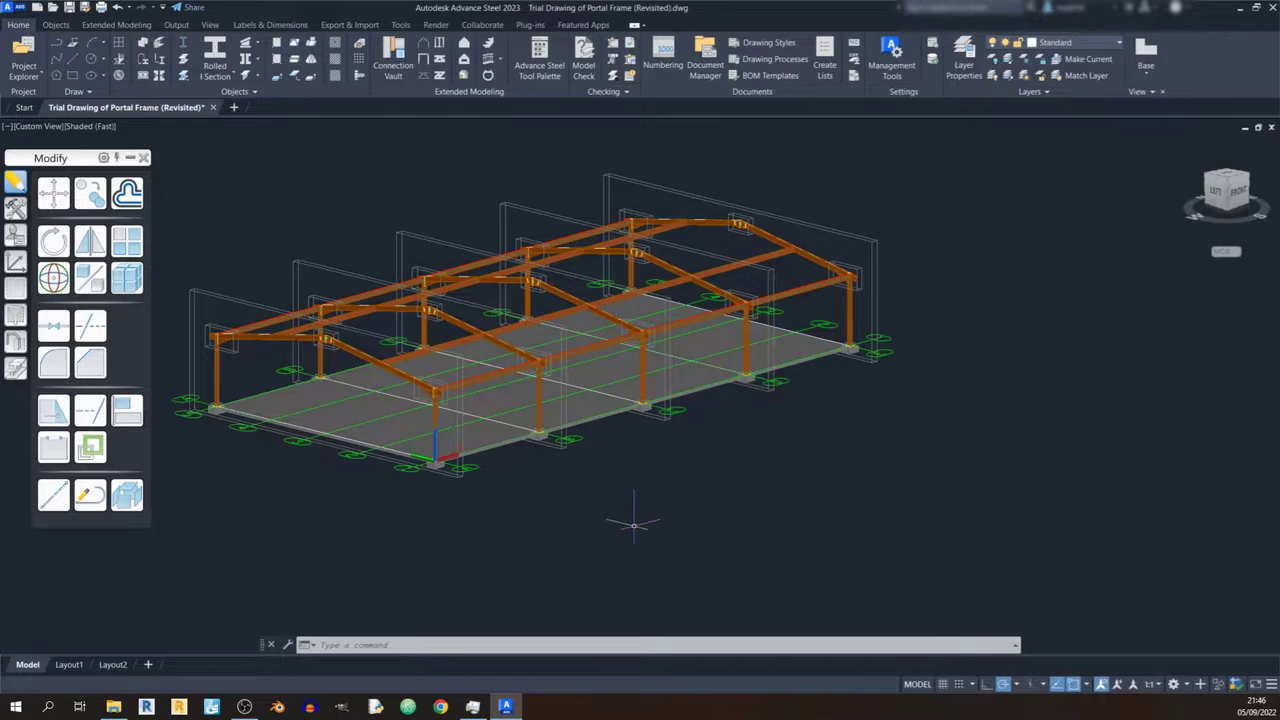
{"action": "middle_click_drag", "start_coordinate": [490, 516], "coordinate": [513, 508], "text": "shift"}
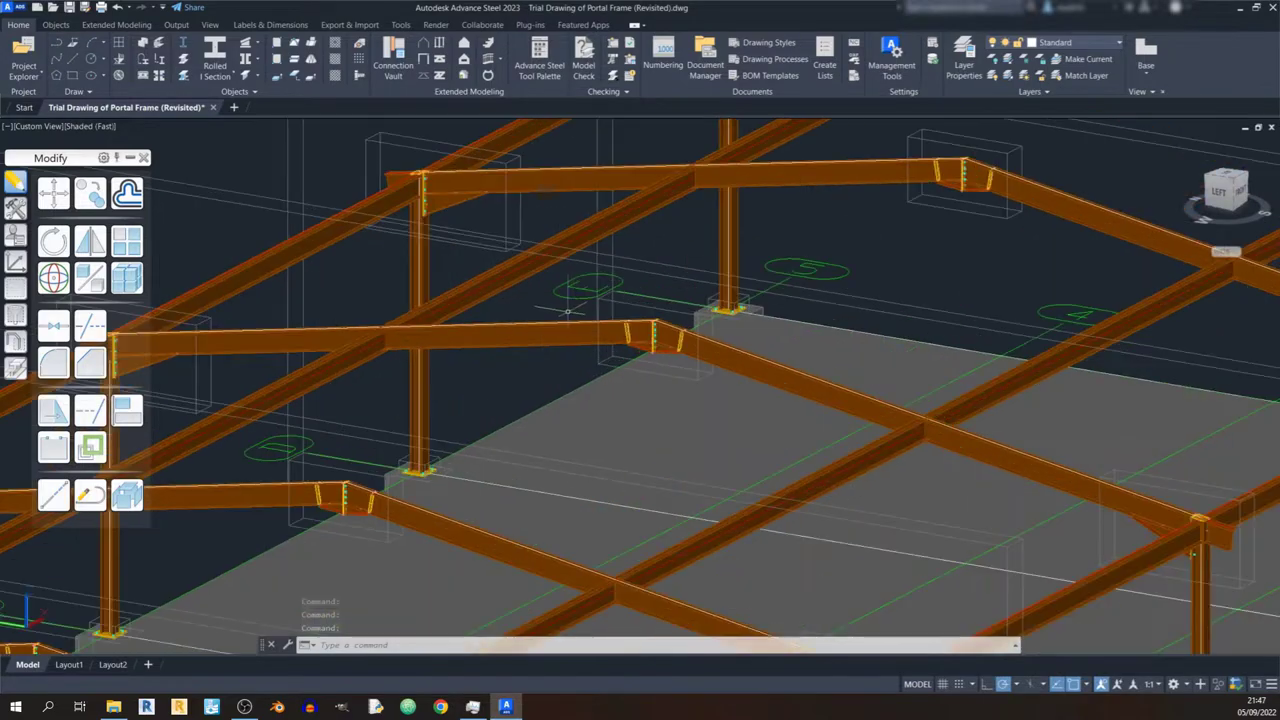
{"action": "scroll", "coordinate": [580, 310], "scroll_direction": "up", "scroll_amount": 5}
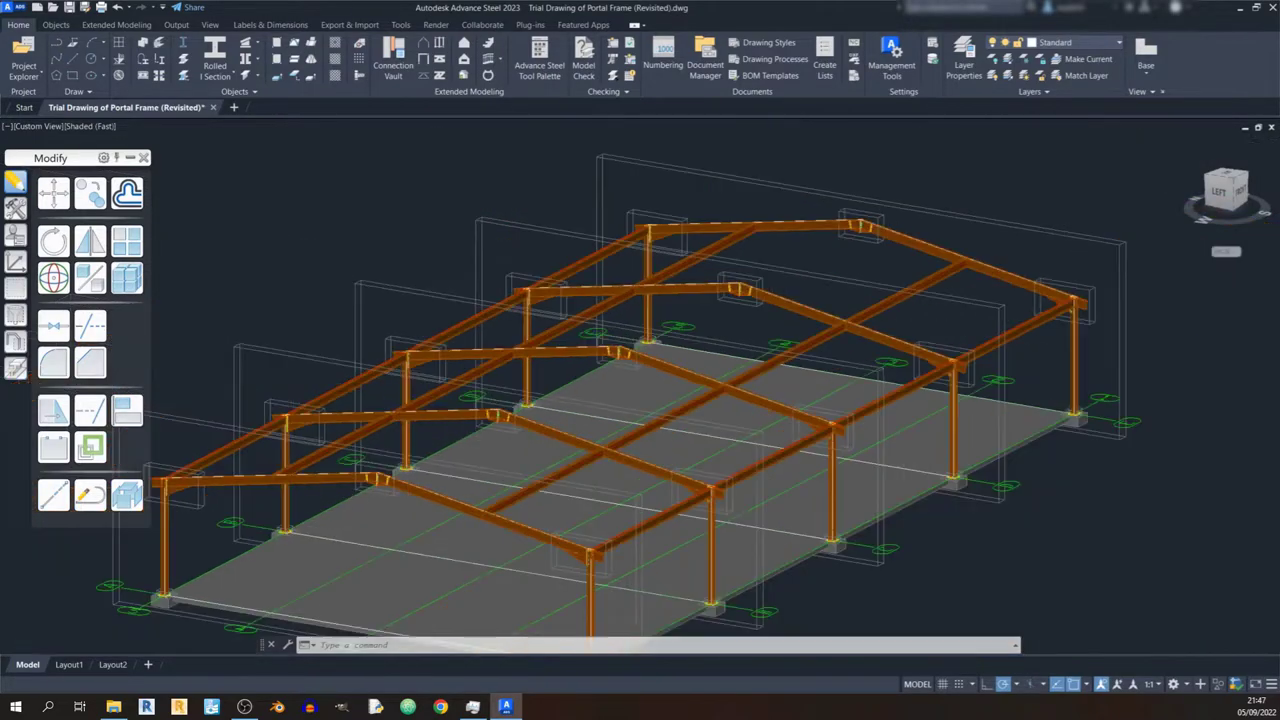
{"action": "scroll", "coordinate": [610, 358], "scroll_direction": "down", "scroll_amount": 5}
{"action": "scroll", "coordinate": [645, 365], "scroll_direction": "down", "scroll_amount": 3}
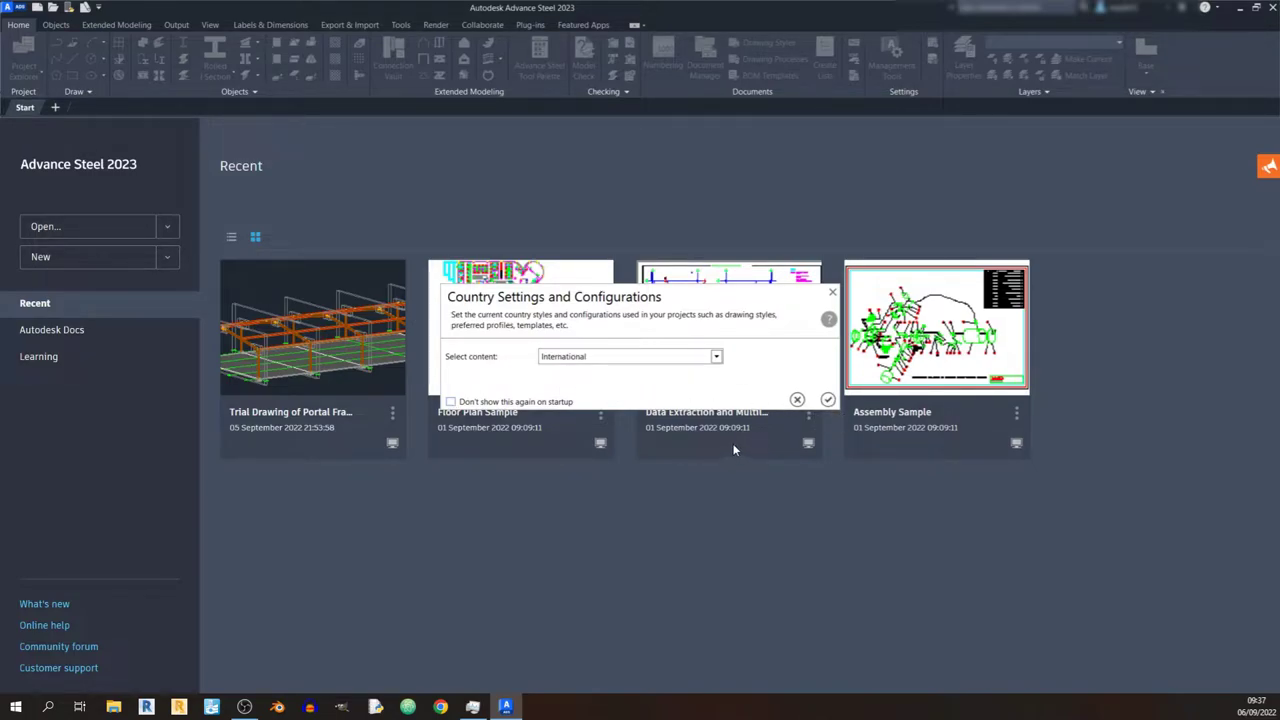
Confirm International as the country content and start a new drawing.
{"action": "left_click", "coordinate": [707, 358]}
{"action": "left_click", "coordinate": [627, 398]}
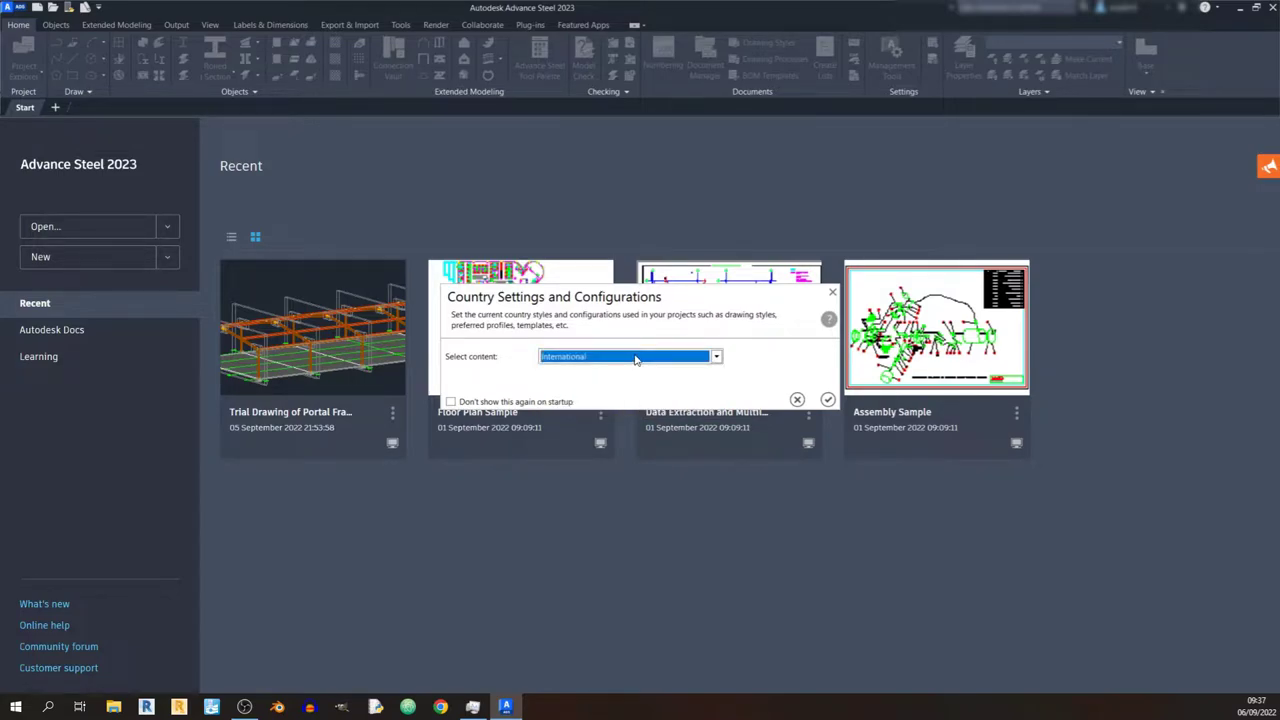
{"action": "left_click", "coordinate": [635, 358]}
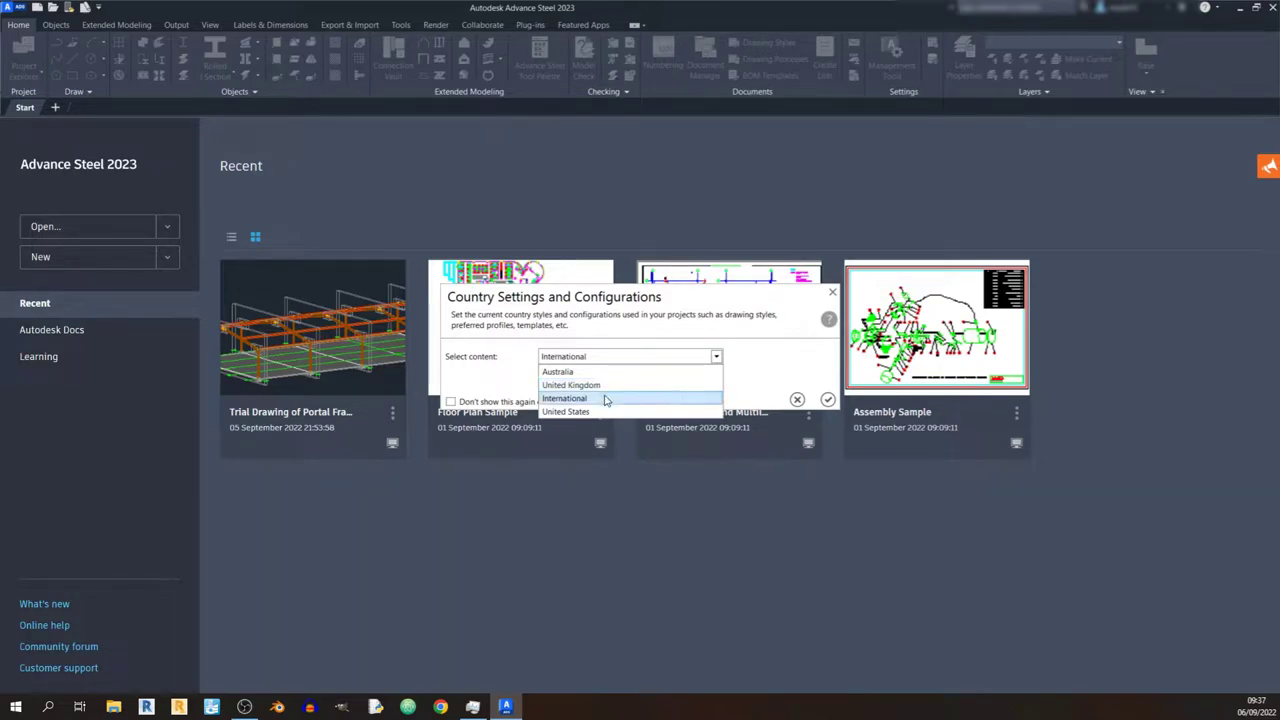
{"action": "left_click", "coordinate": [605, 399]}
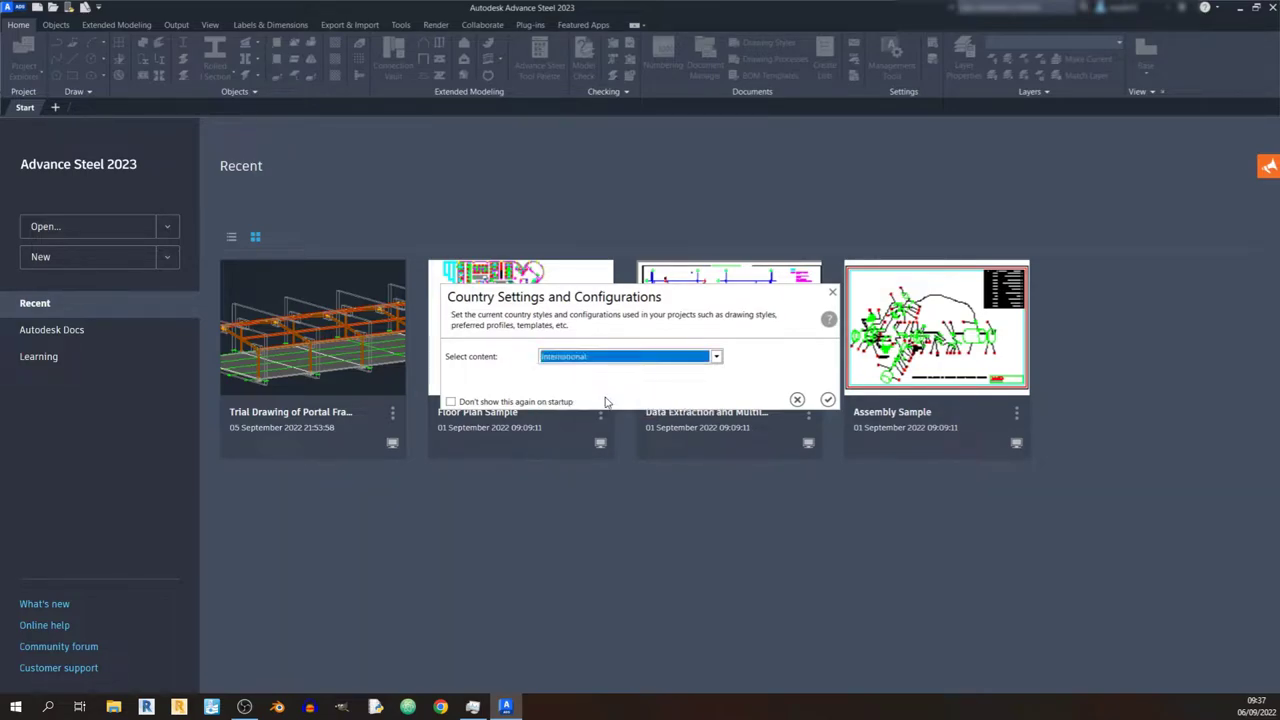
{"action": "left_click", "coordinate": [828, 400]}
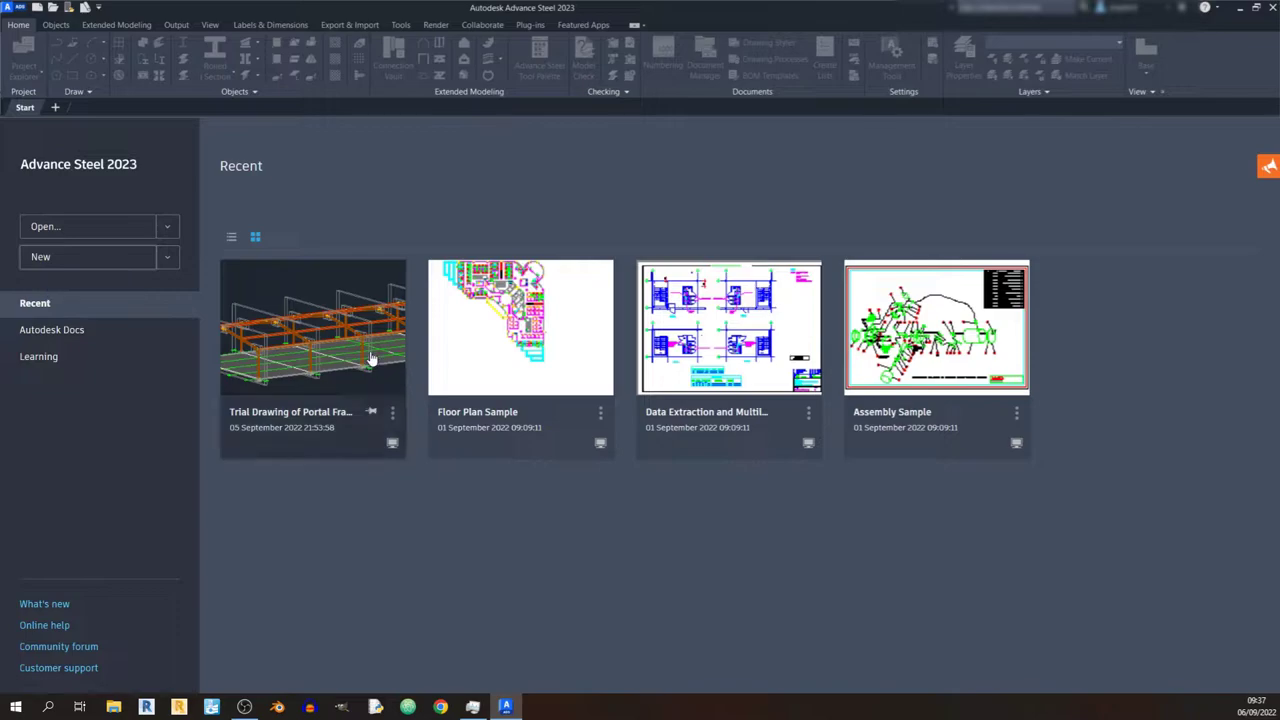
{"action": "left_click", "coordinate": [318, 377]}
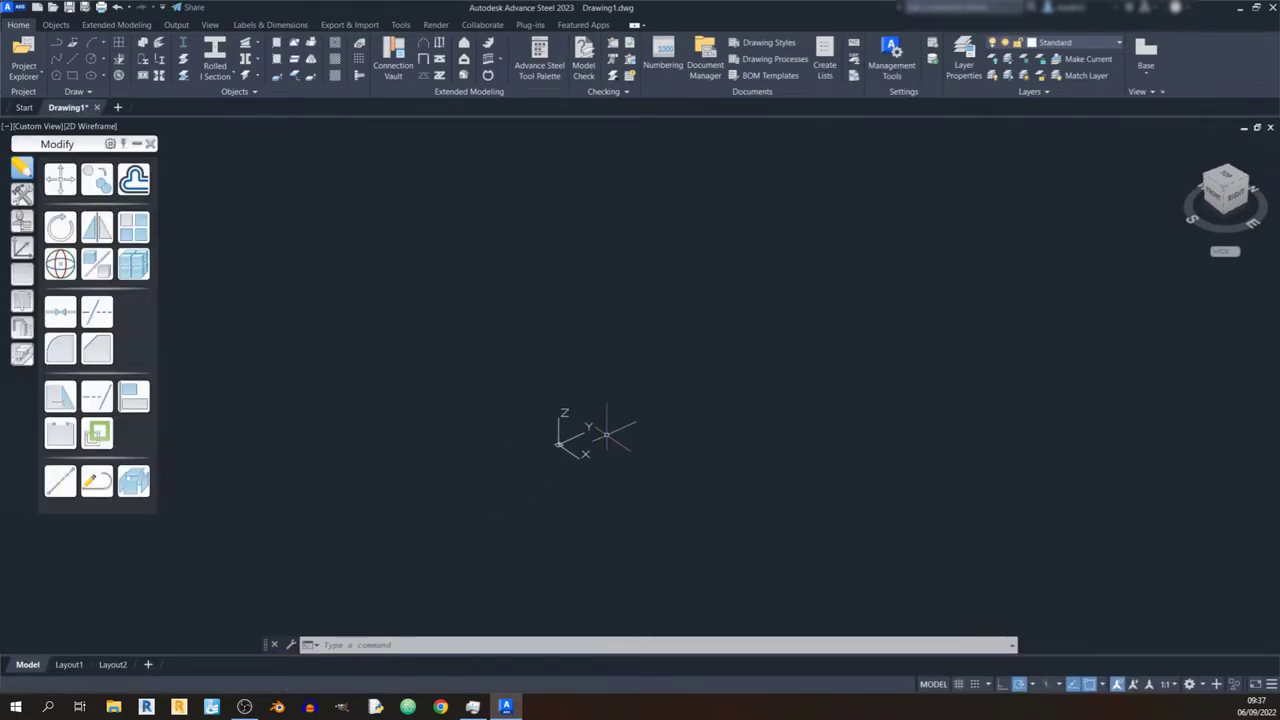
Create a rectangular building grid with its origin at 0,0 and its opposite corner at 20000,40000.
{"action": "scroll", "coordinate": [652, 430], "scroll_direction": "up", "scroll_amount": 2}
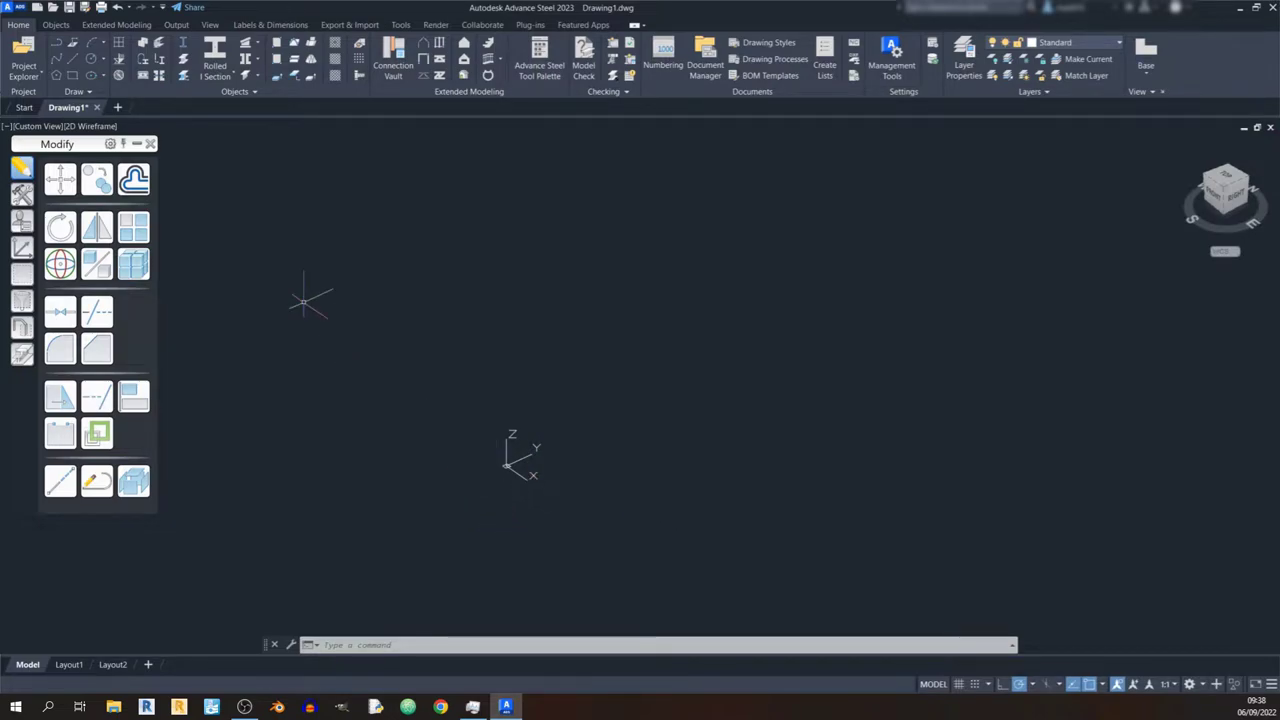
{"action": "left_click", "coordinate": [120, 48]}
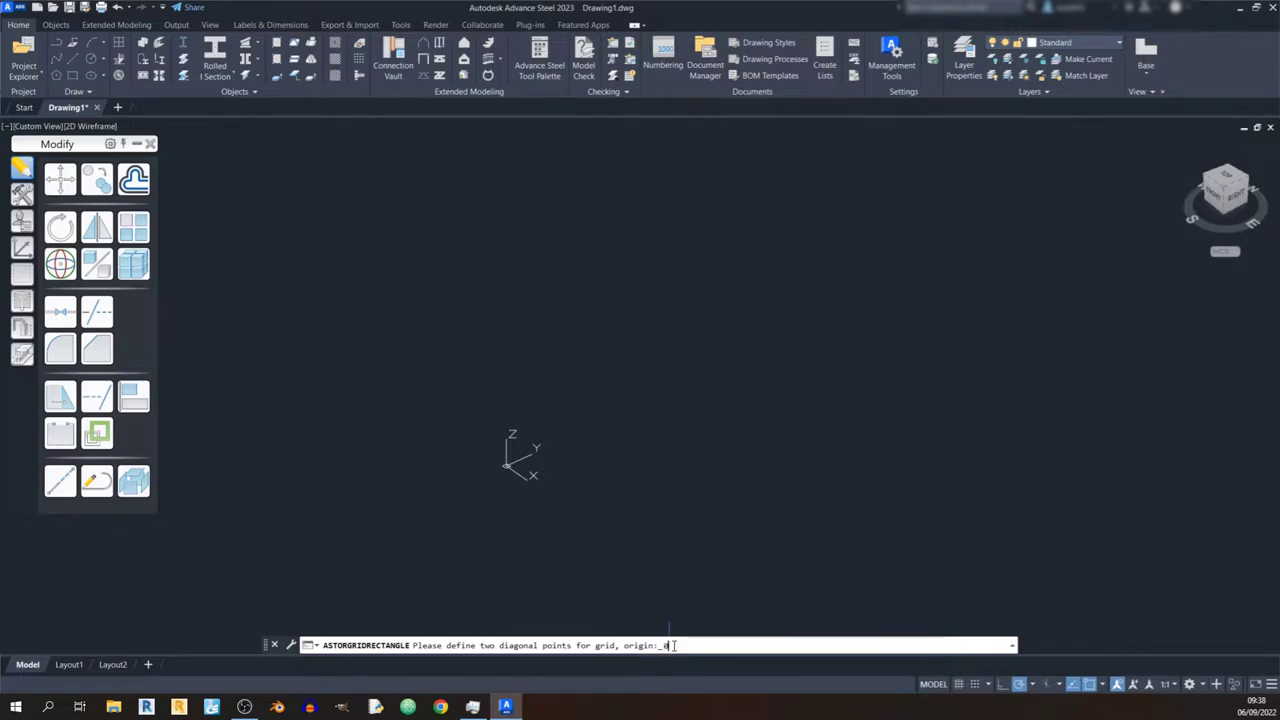
{"action": "type", "text": ",0"}
{"action": "key", "text": "Return"}
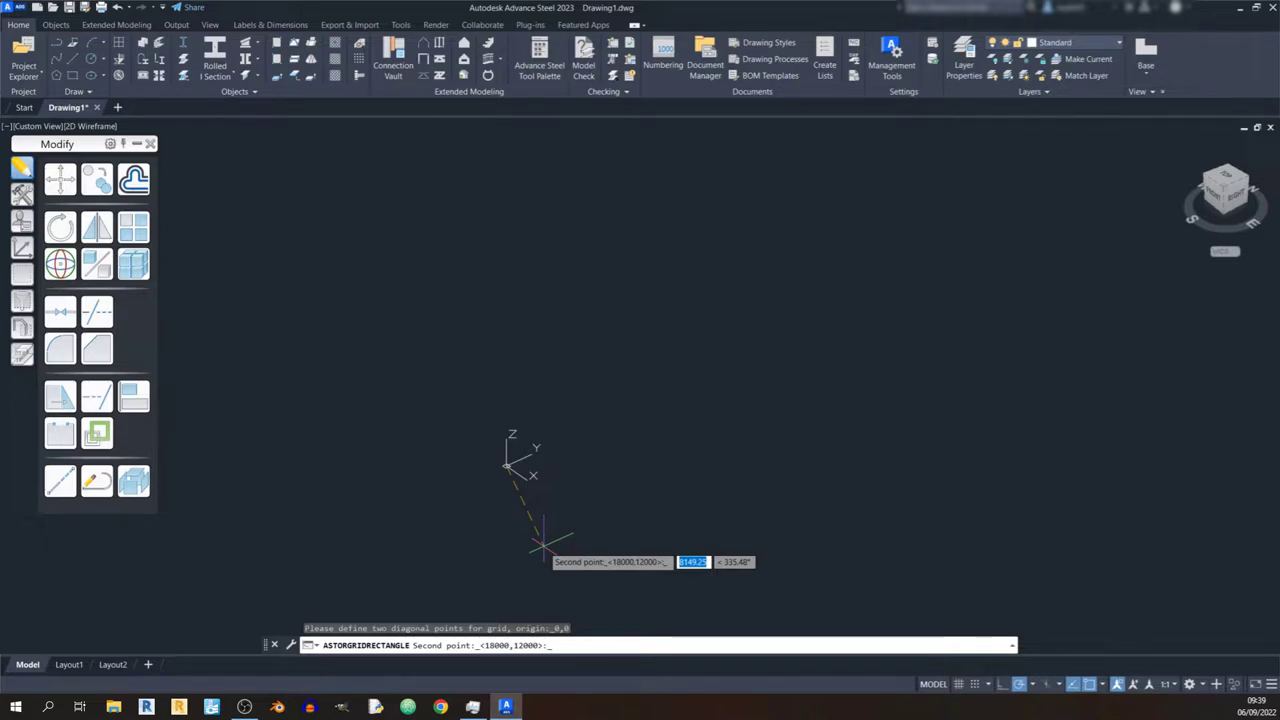
{"action": "type", "text": "20000"}
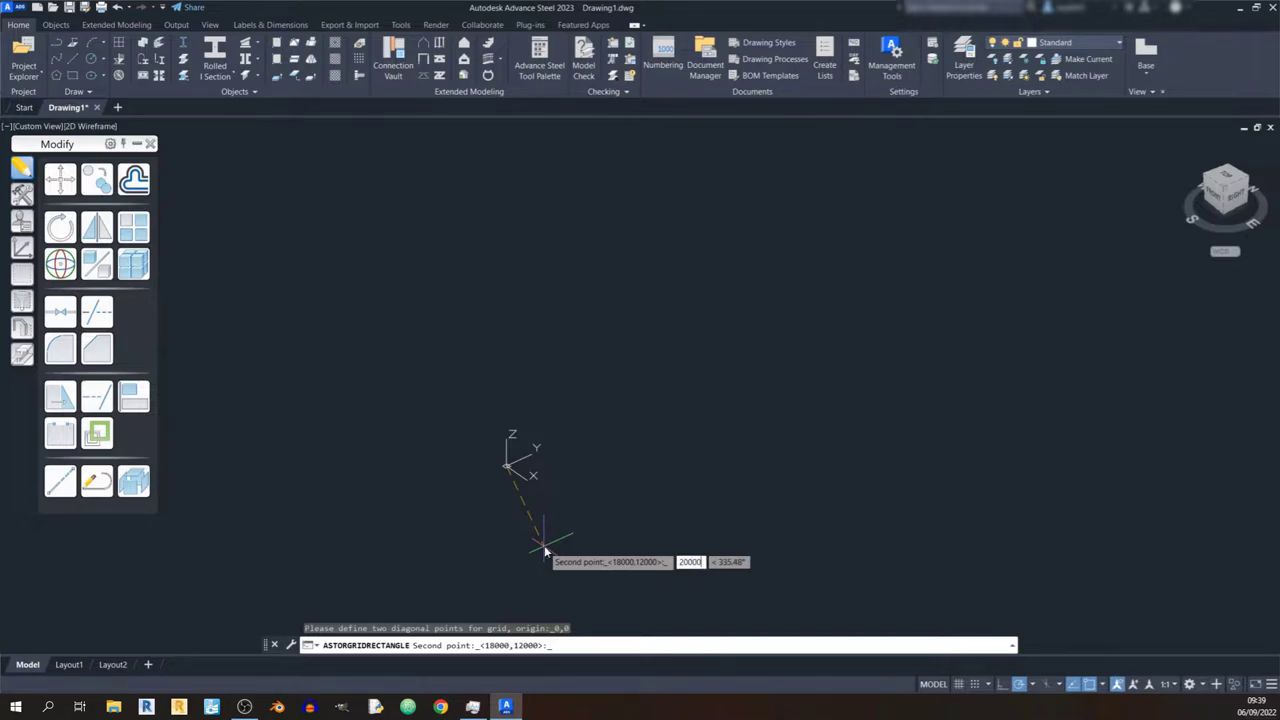
{"action": "key", "text": "Tab"}
{"action": "type", "text": "40000"}
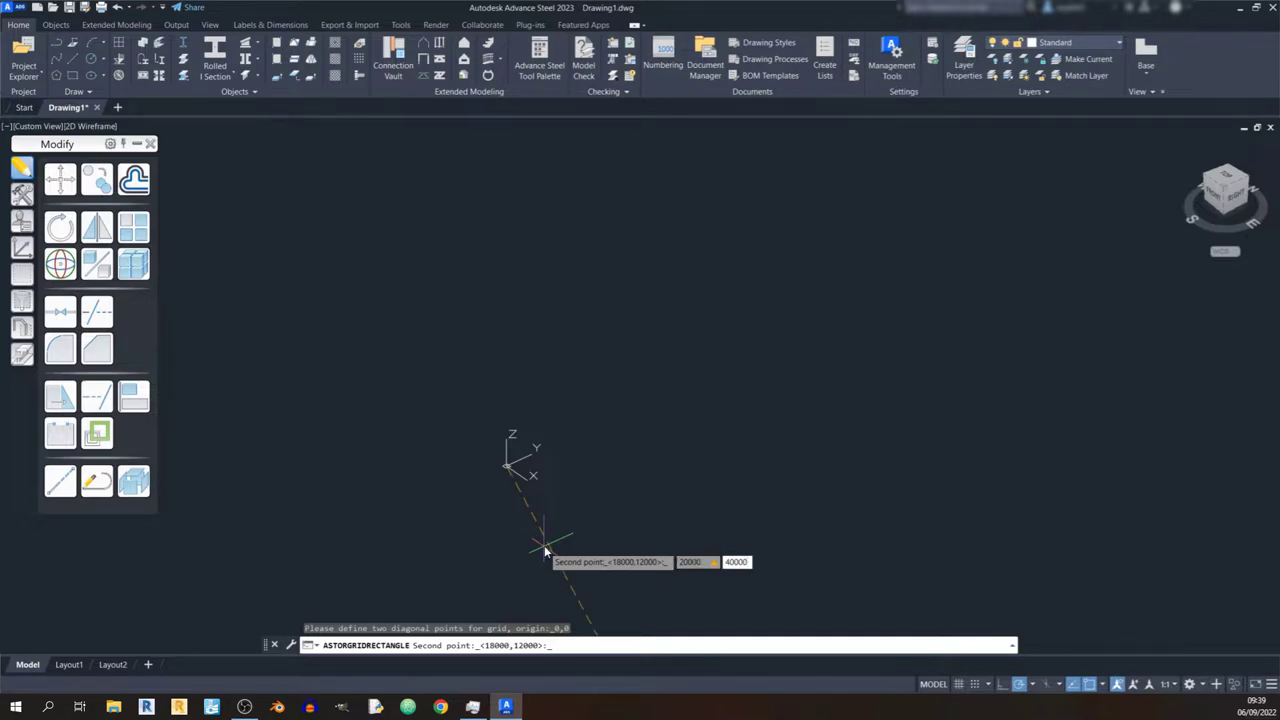
{"action": "key", "text": "Return"}
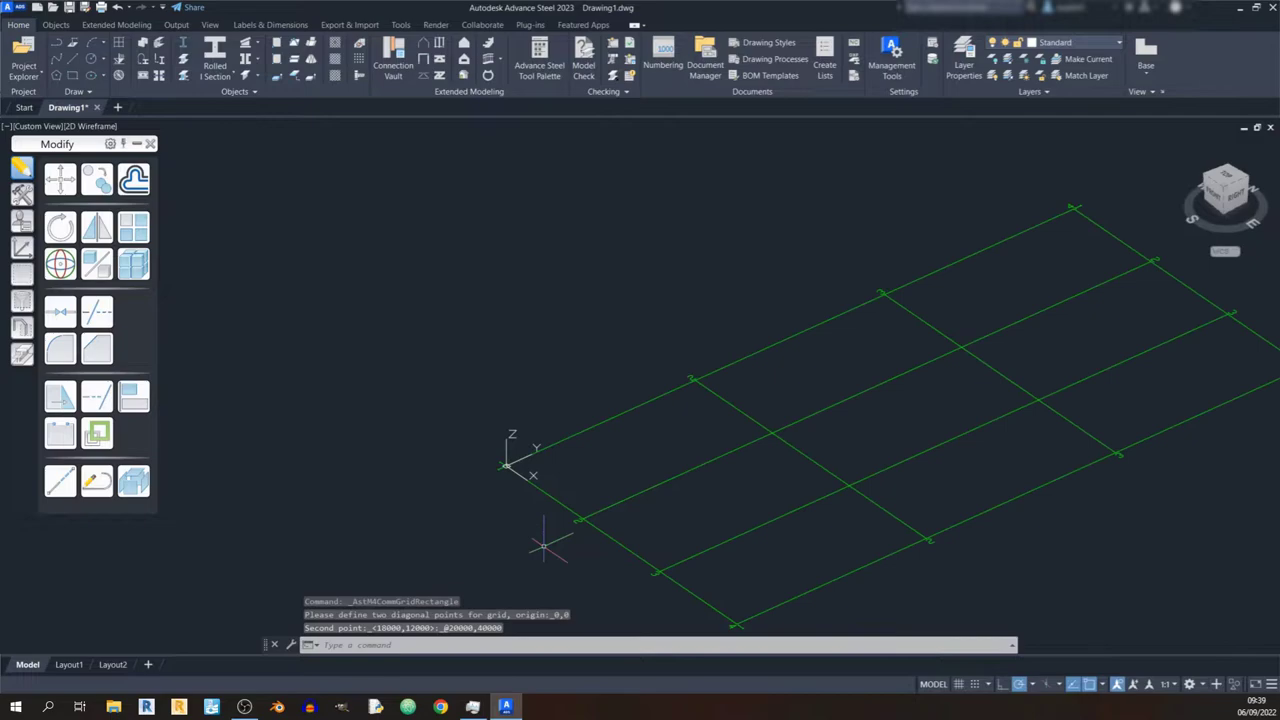
{"action": "middle_click_drag", "start_coordinate": [537, 537], "coordinate": [430, 470]}
{"action": "scroll", "coordinate": [430, 470], "scroll_direction": "down", "scroll_amount": 2}
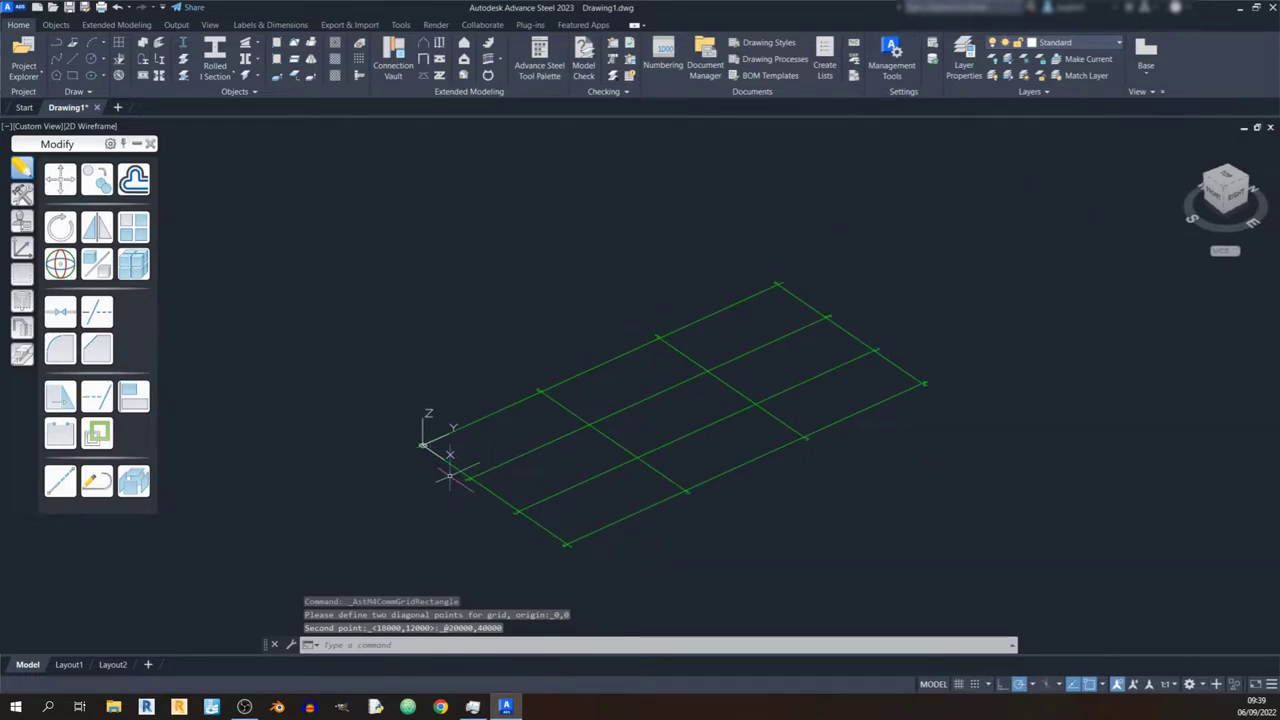
Open the program options at the user preferences that hold the insertion scale units.
{"action": "left_click", "coordinate": [13, 9]}
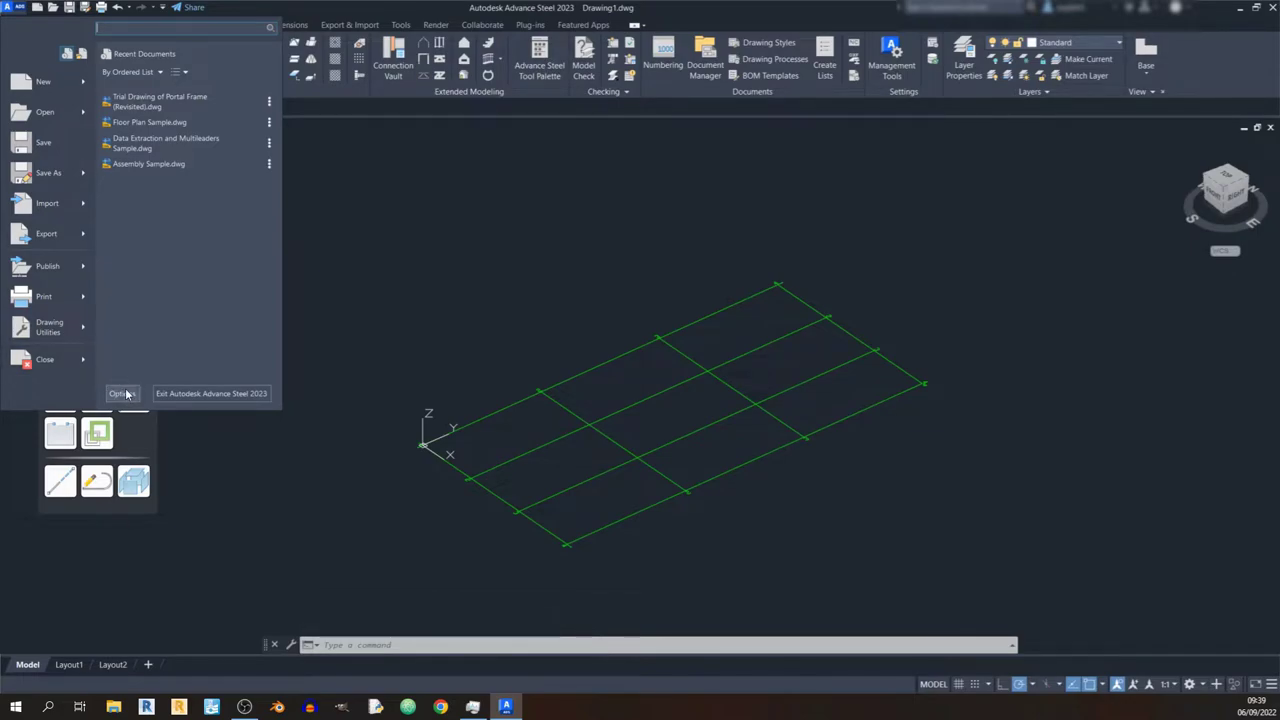
{"action": "left_click", "coordinate": [17, 9]}
{"action": "left_click", "coordinate": [17, 9]}
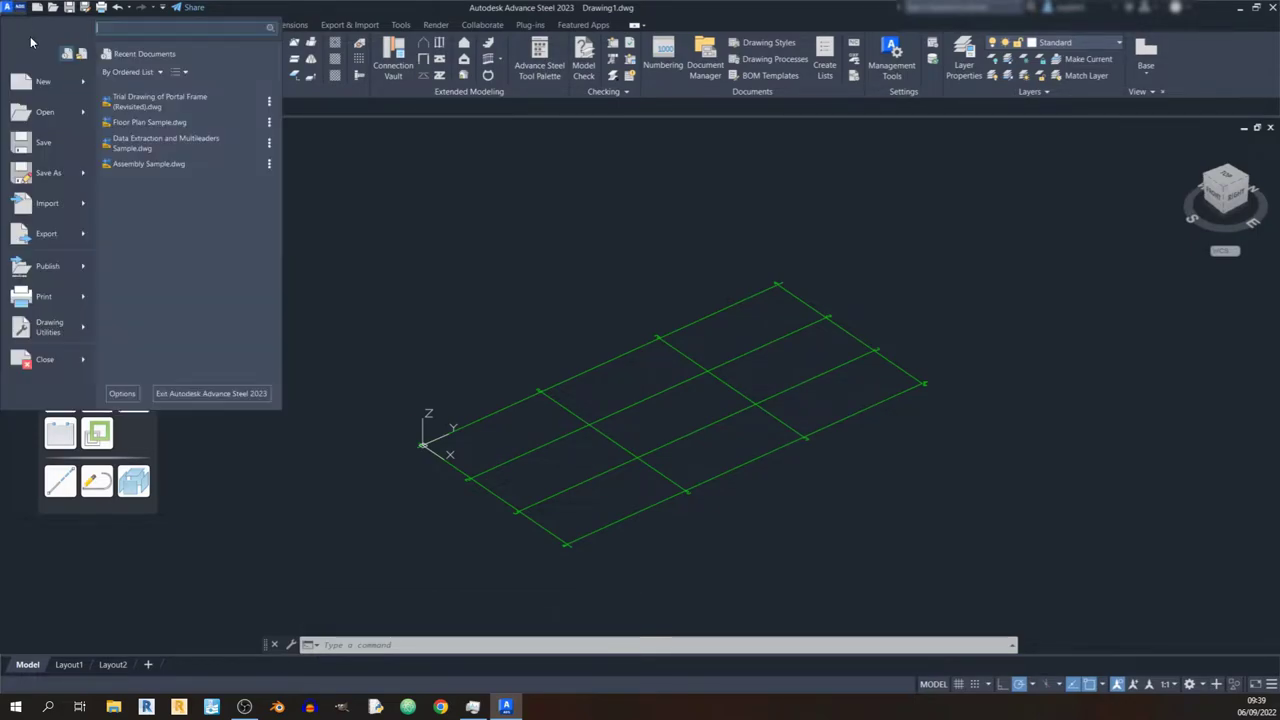
{"action": "left_click", "coordinate": [122, 395]}
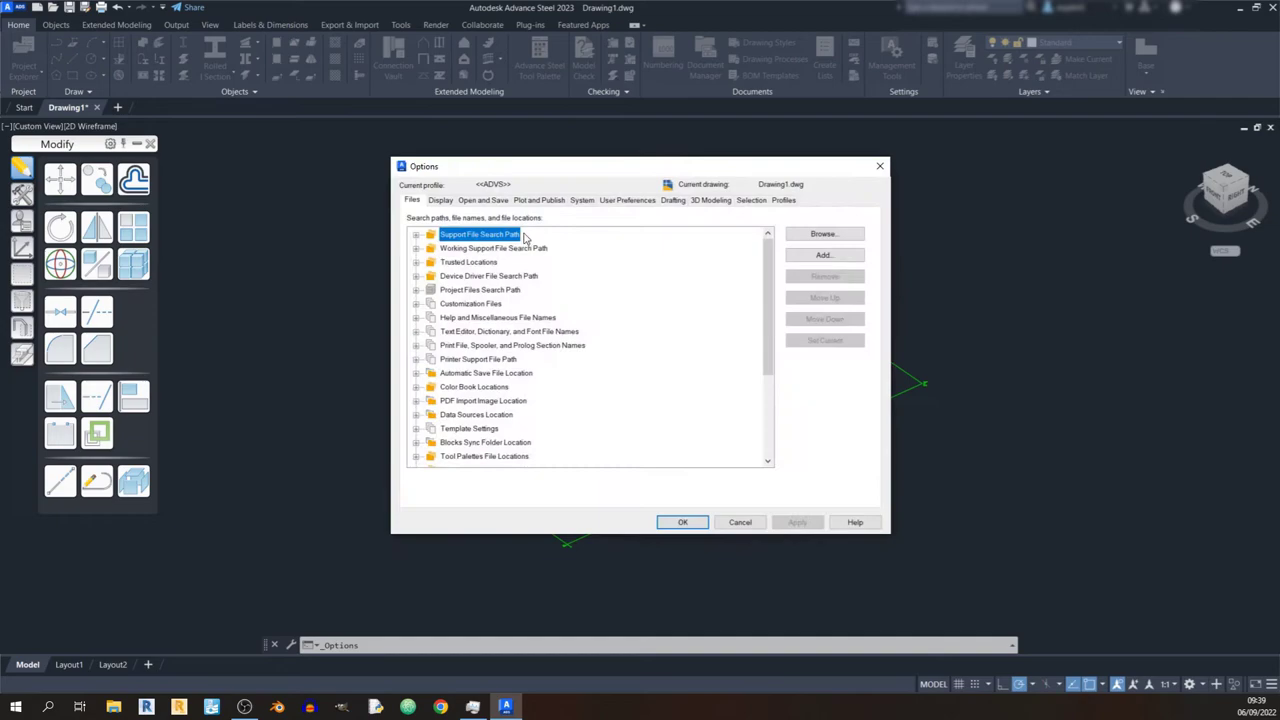
{"action": "left_click", "coordinate": [619, 199]}
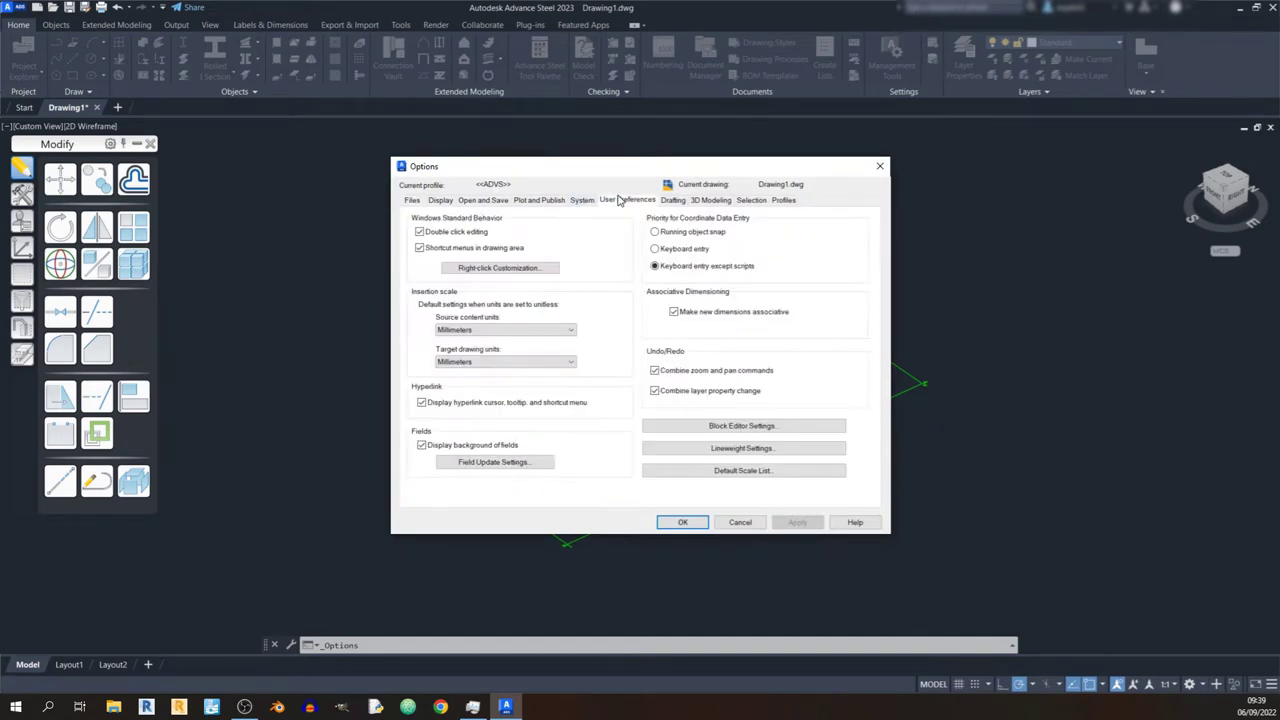
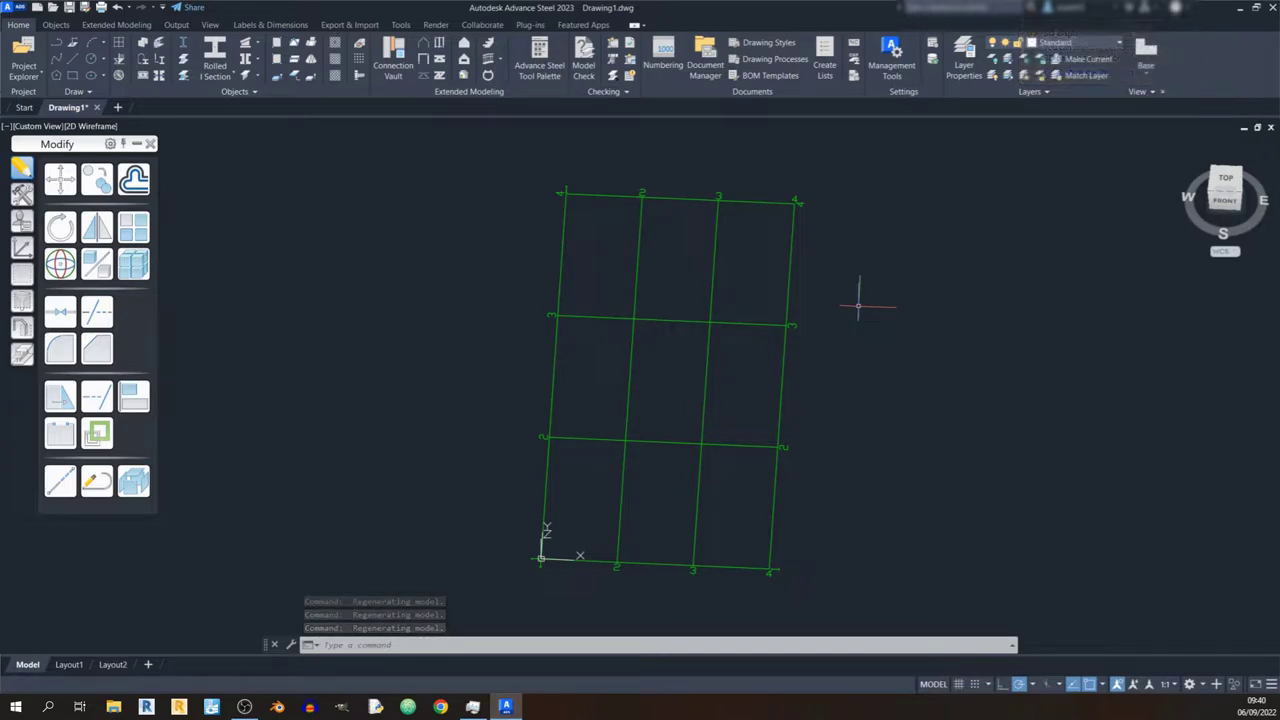
Open the properties of the grid's lengthwise axes and set their balloon frame to Edging.
{"action": "left_click", "coordinate": [793, 240]}
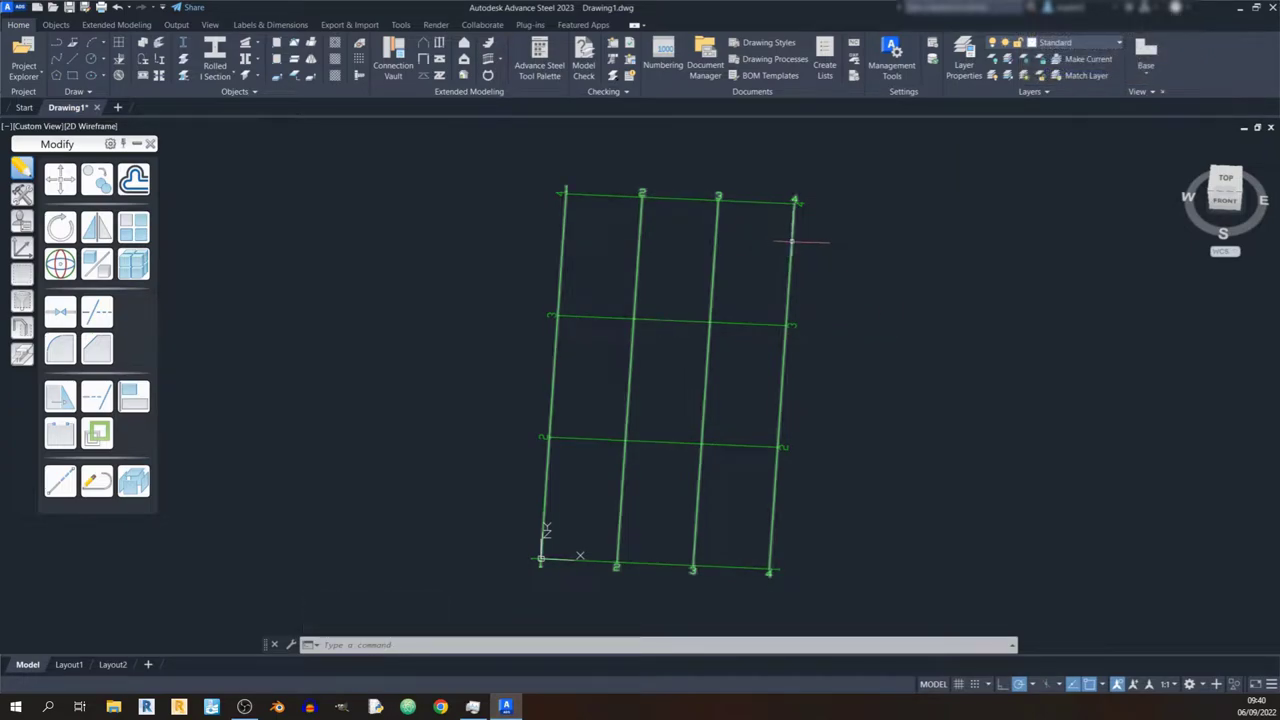
{"action": "key", "text": "Escape"}
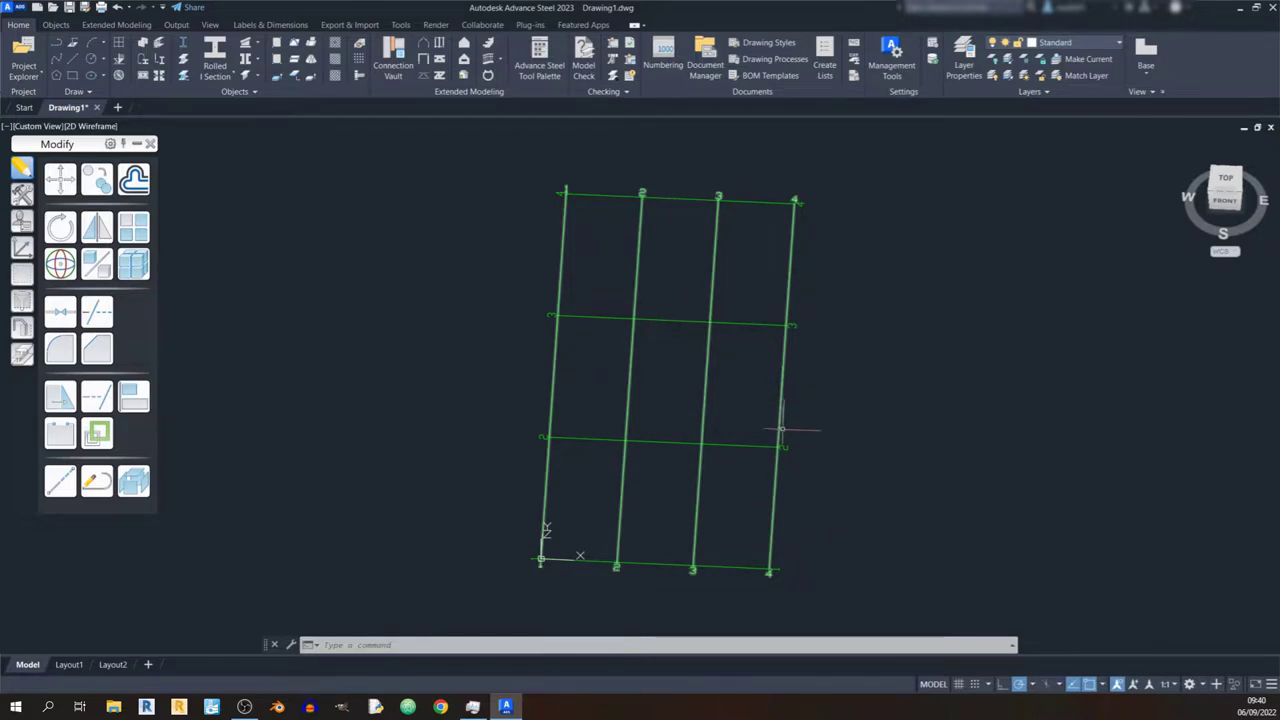
{"action": "double_click", "coordinate": [776, 491]}
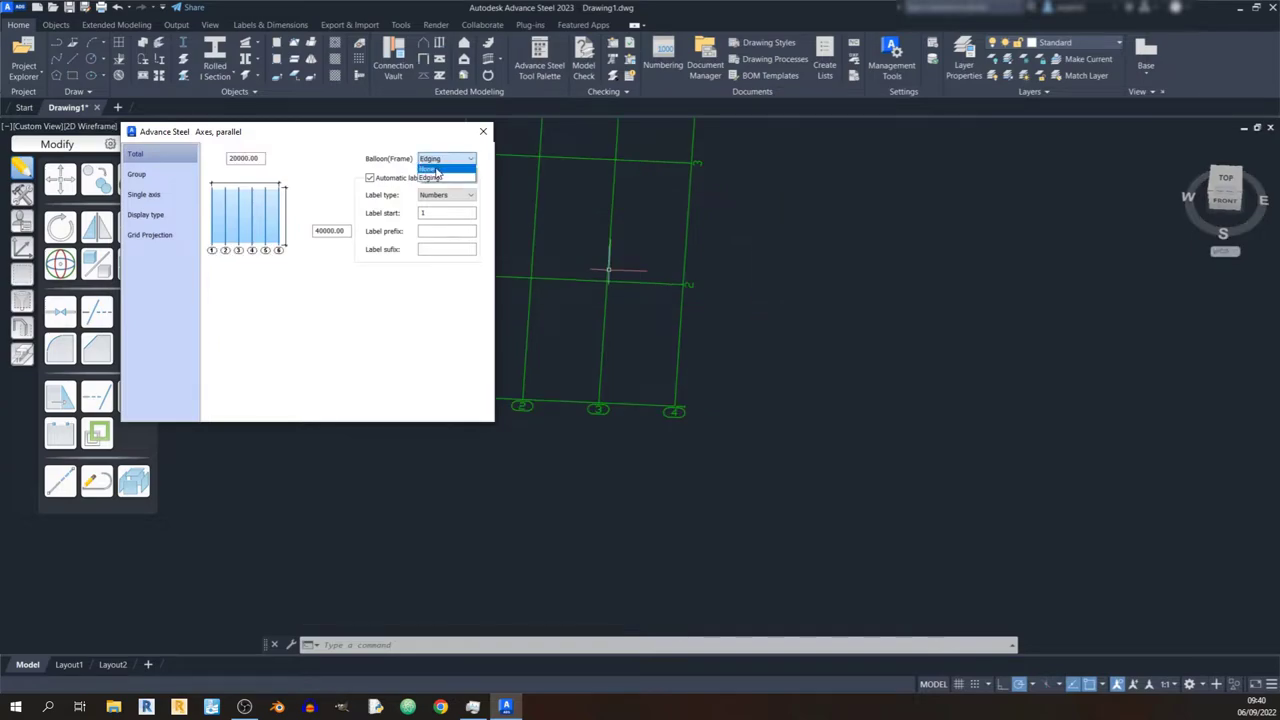
{"action": "left_click", "coordinate": [580, 245]}
{"action": "left_click", "coordinate": [457, 162]}
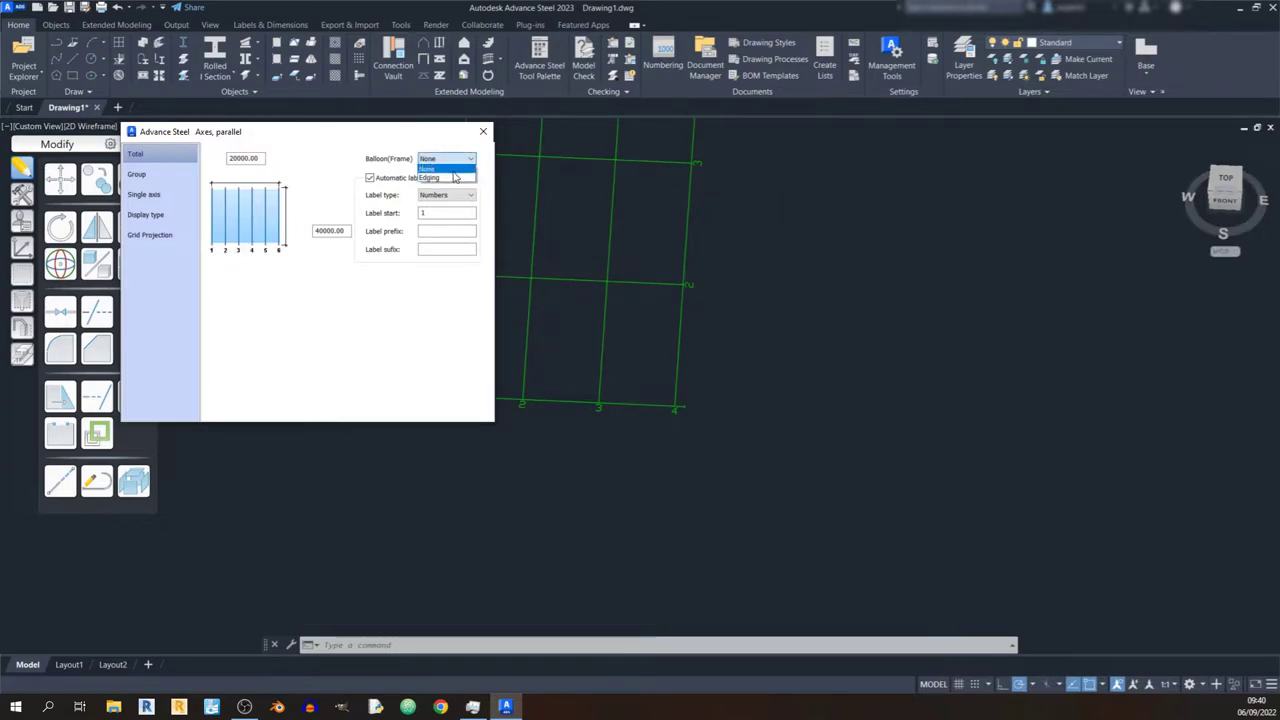
{"action": "left_click", "coordinate": [457, 175]}
{"action": "scroll", "coordinate": [631, 387], "scroll_direction": "up", "scroll_amount": 5}
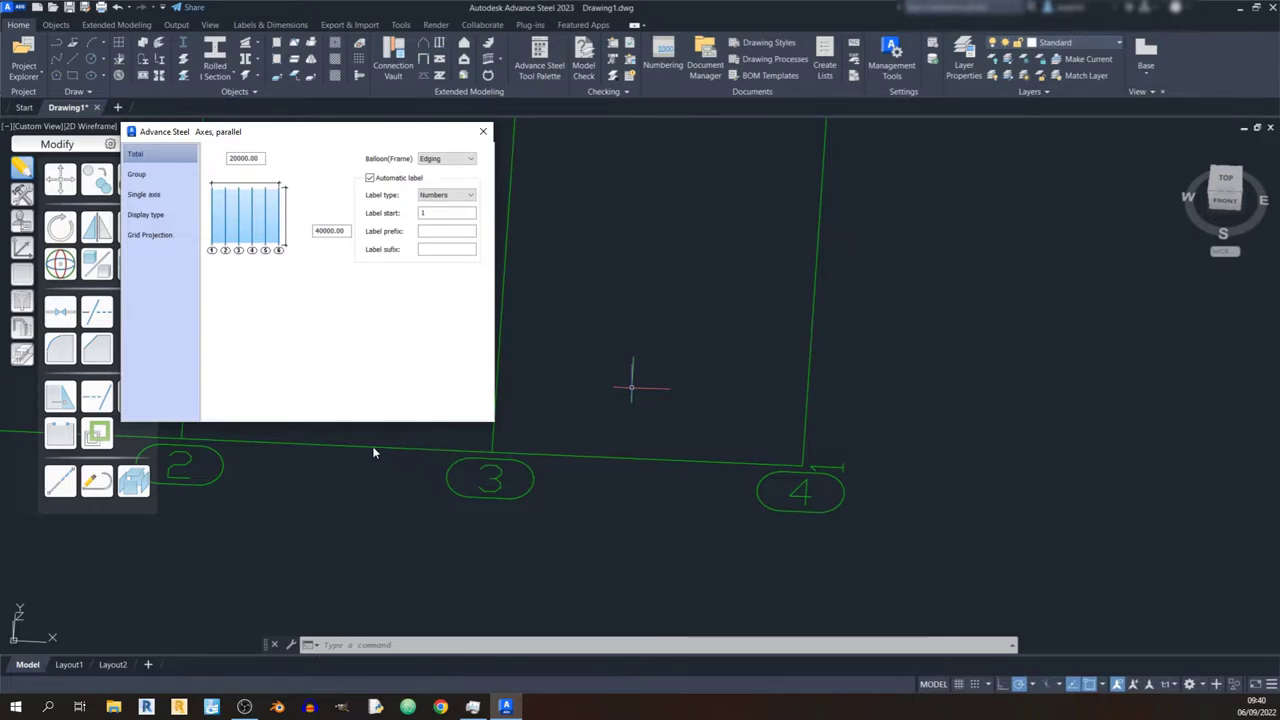
Try small letters and capital letters as the lengthwise axes' label type, and return it to Numbers.
{"action": "left_click", "coordinate": [461, 198]}
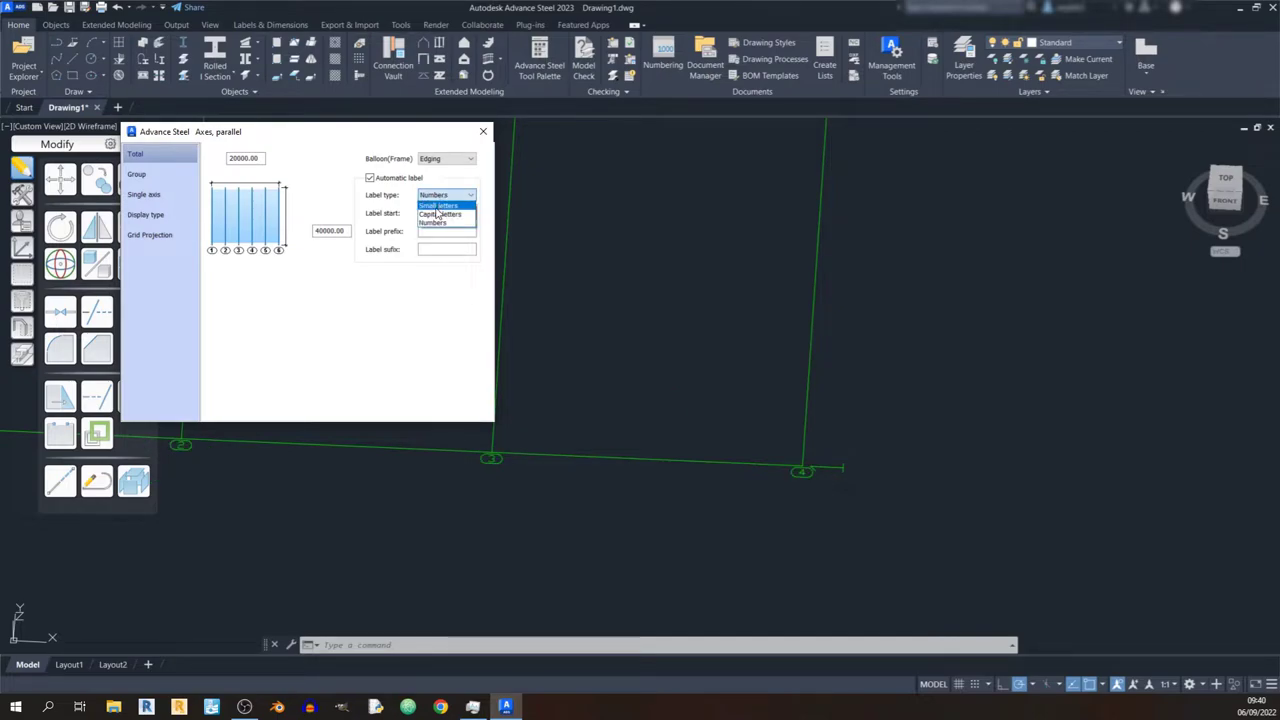
{"action": "left_click", "coordinate": [437, 207]}
{"action": "left_click", "coordinate": [447, 197]}
{"action": "left_click", "coordinate": [440, 214]}
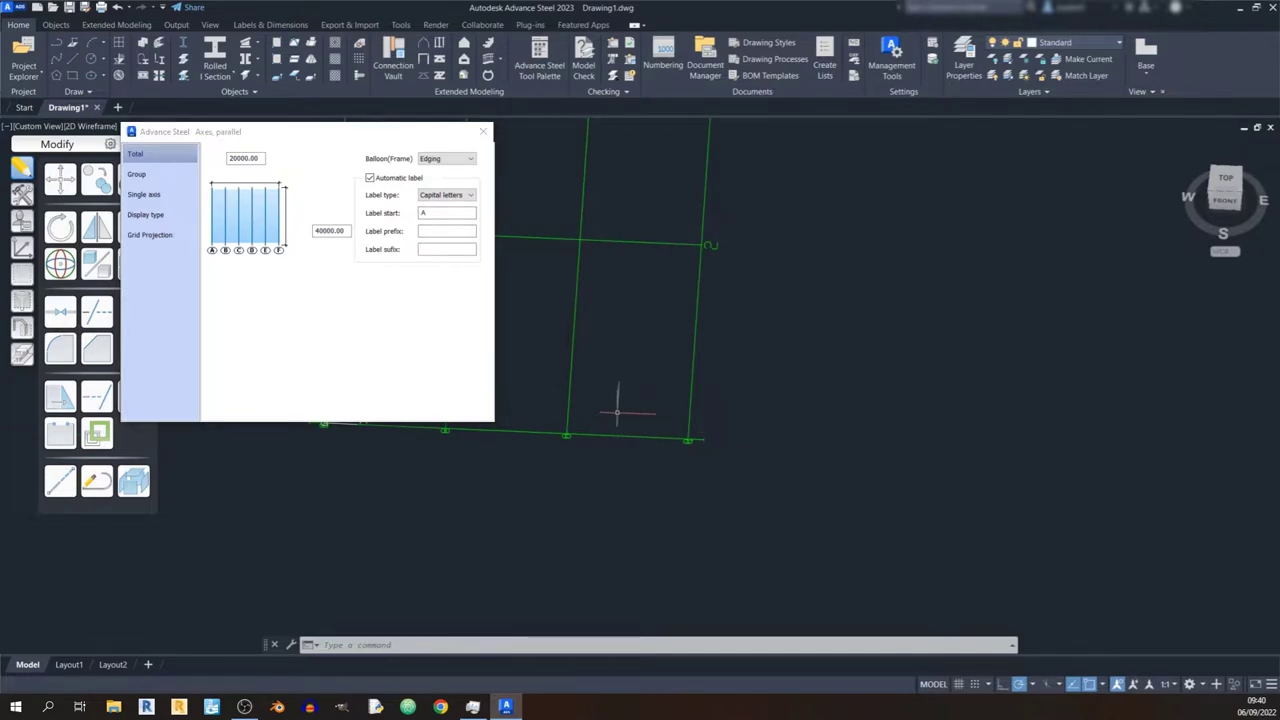
{"action": "left_click", "coordinate": [442, 195]}
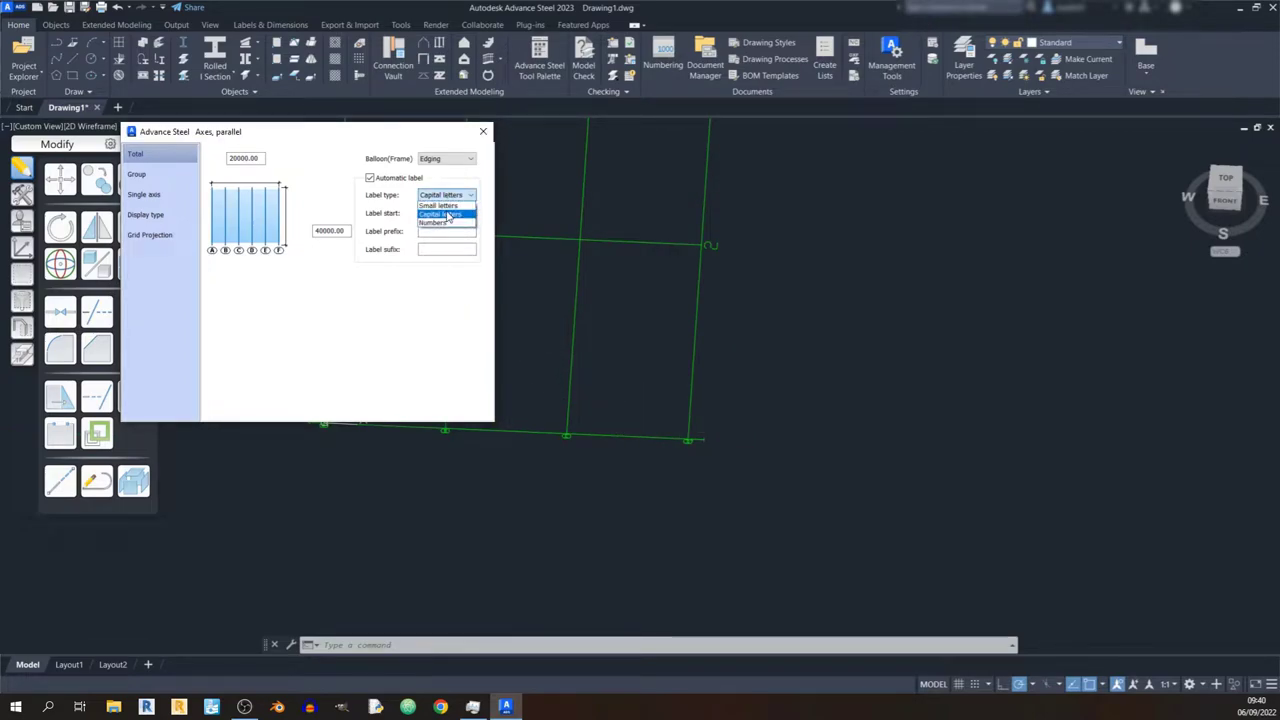
{"action": "left_click", "coordinate": [440, 223]}
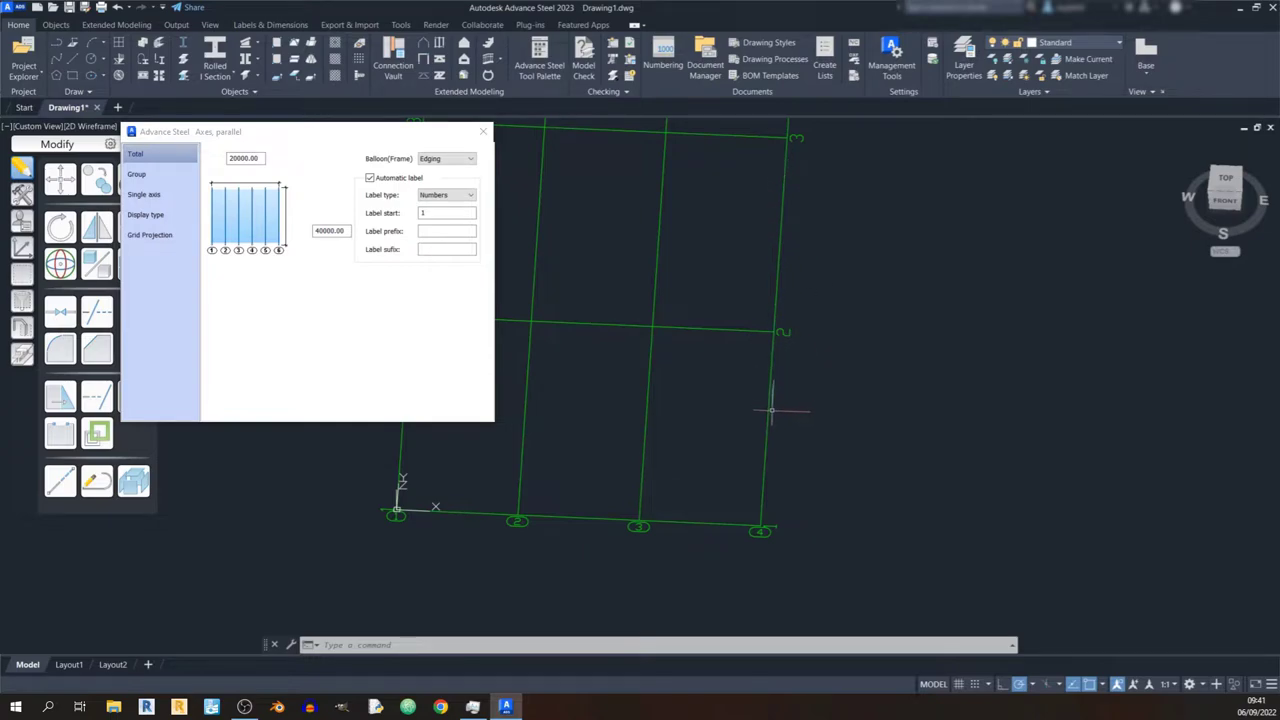
Set the number of axes in the grid's lengthwise group to 5.
{"action": "left_click", "coordinate": [150, 179]}
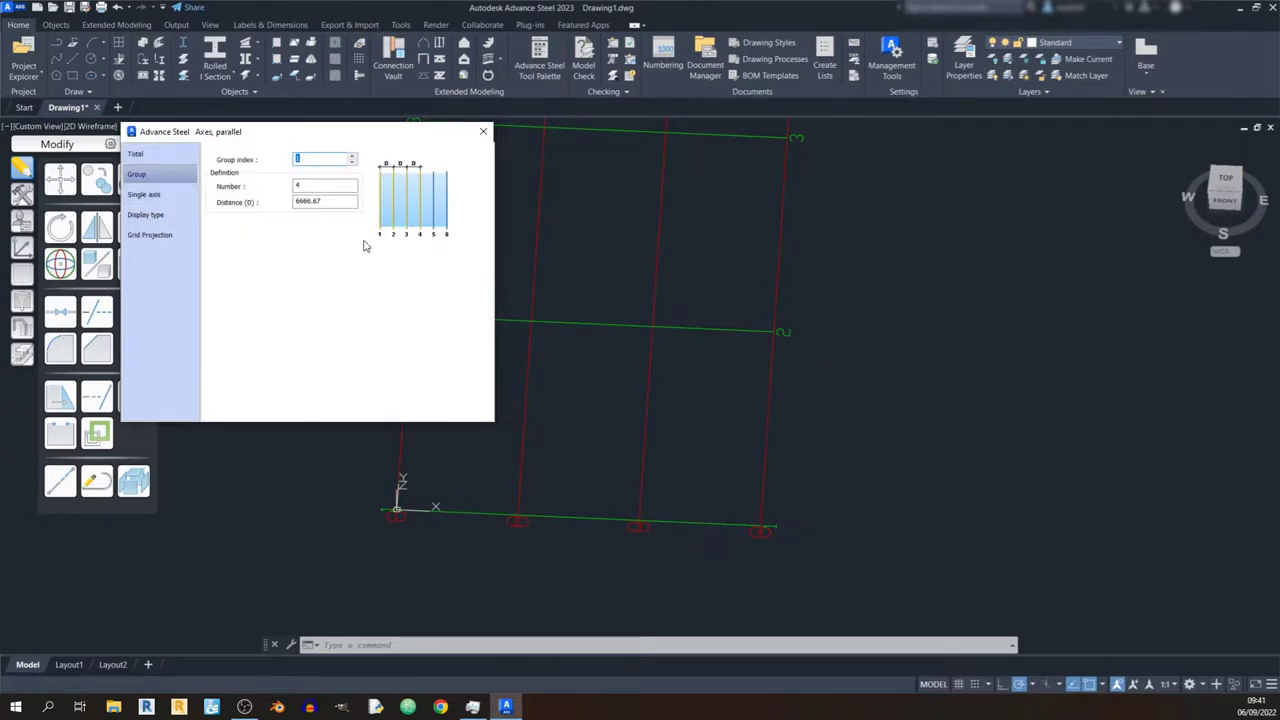
{"action": "middle_click_drag", "start_coordinate": [640, 365], "coordinate": [506, 323], "text": "shift"}
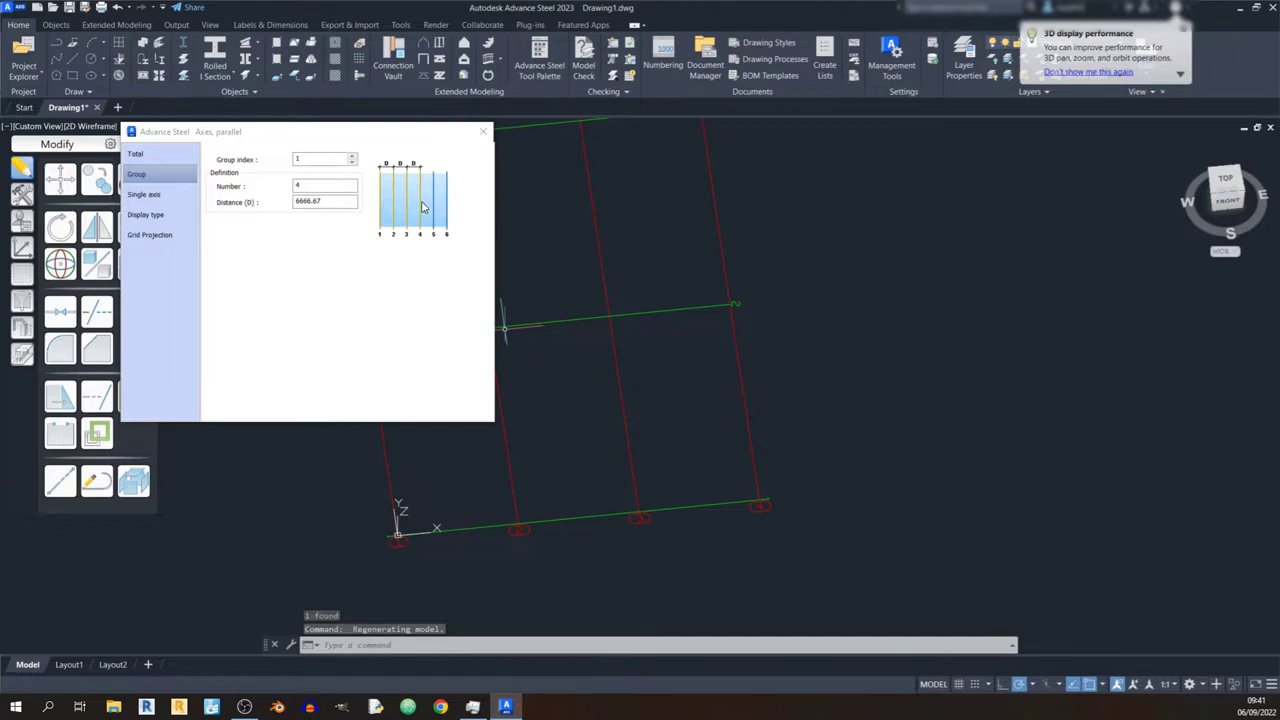
{"action": "left_click_drag", "start_coordinate": [294, 204], "coordinate": [328, 204]}
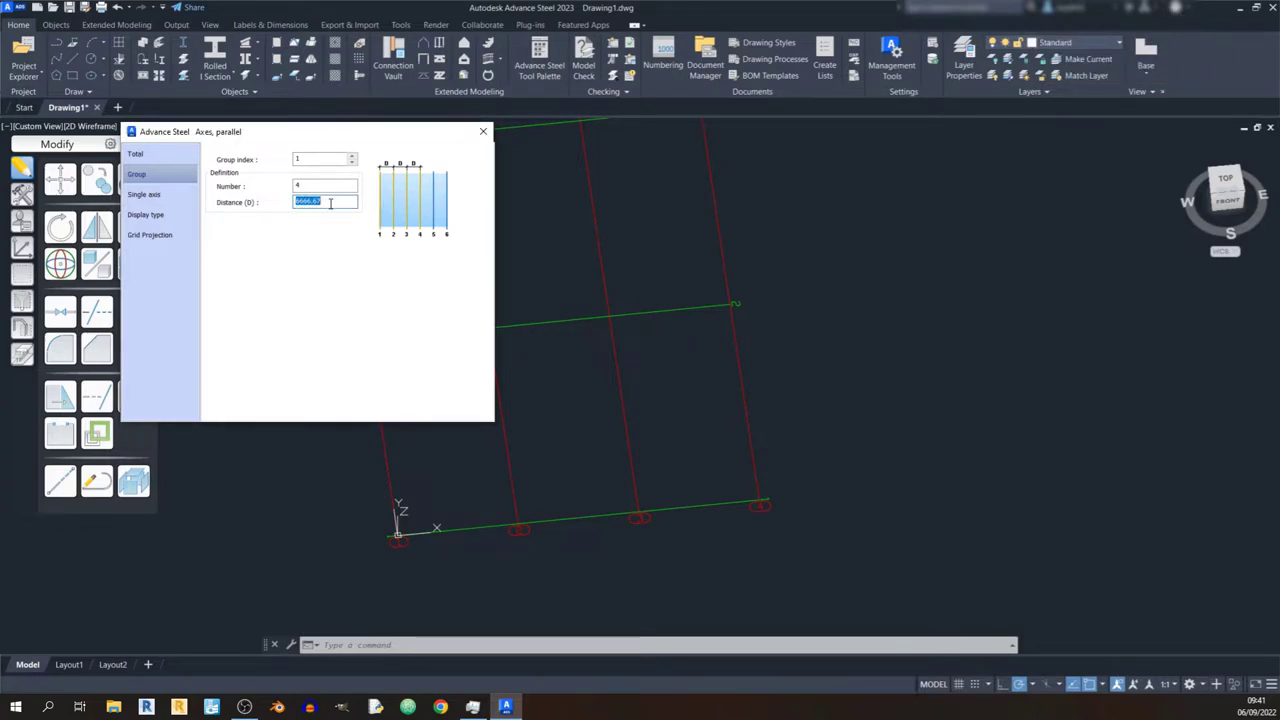
{"action": "left_click", "coordinate": [319, 186]}
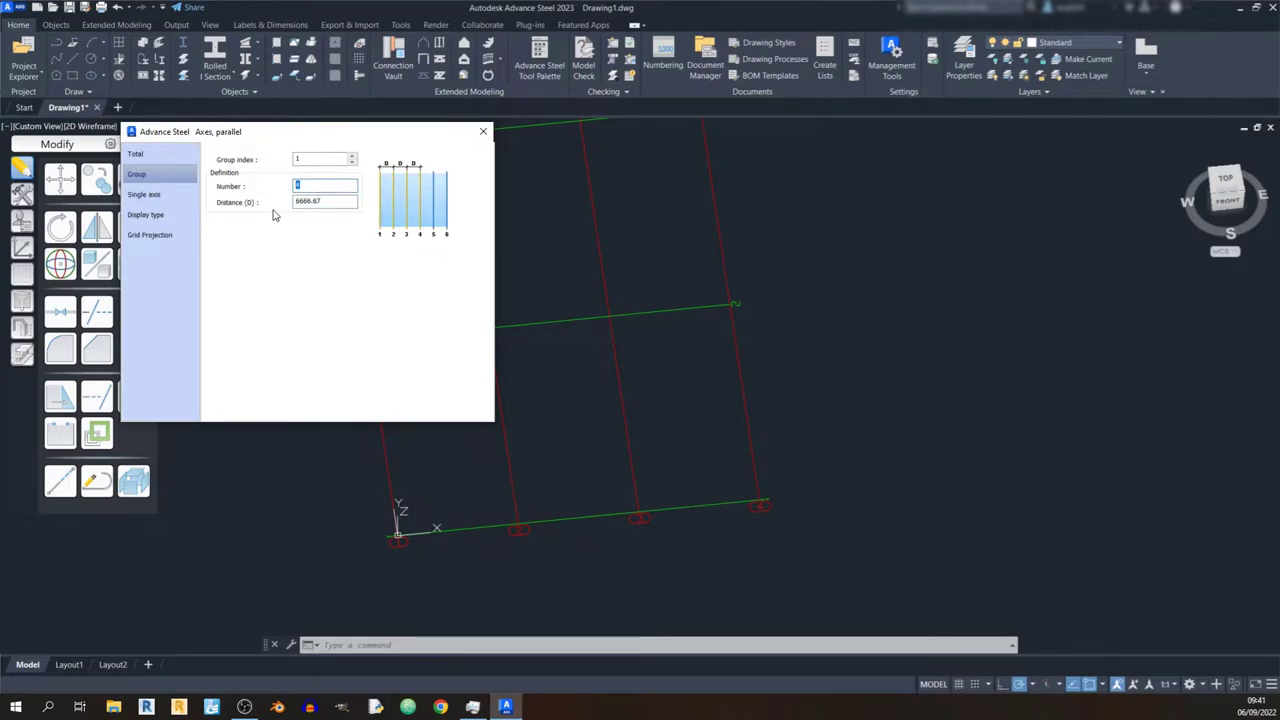
{"action": "type", "text": "5"}
{"action": "left_click_drag", "start_coordinate": [325, 202], "coordinate": [294, 202]}
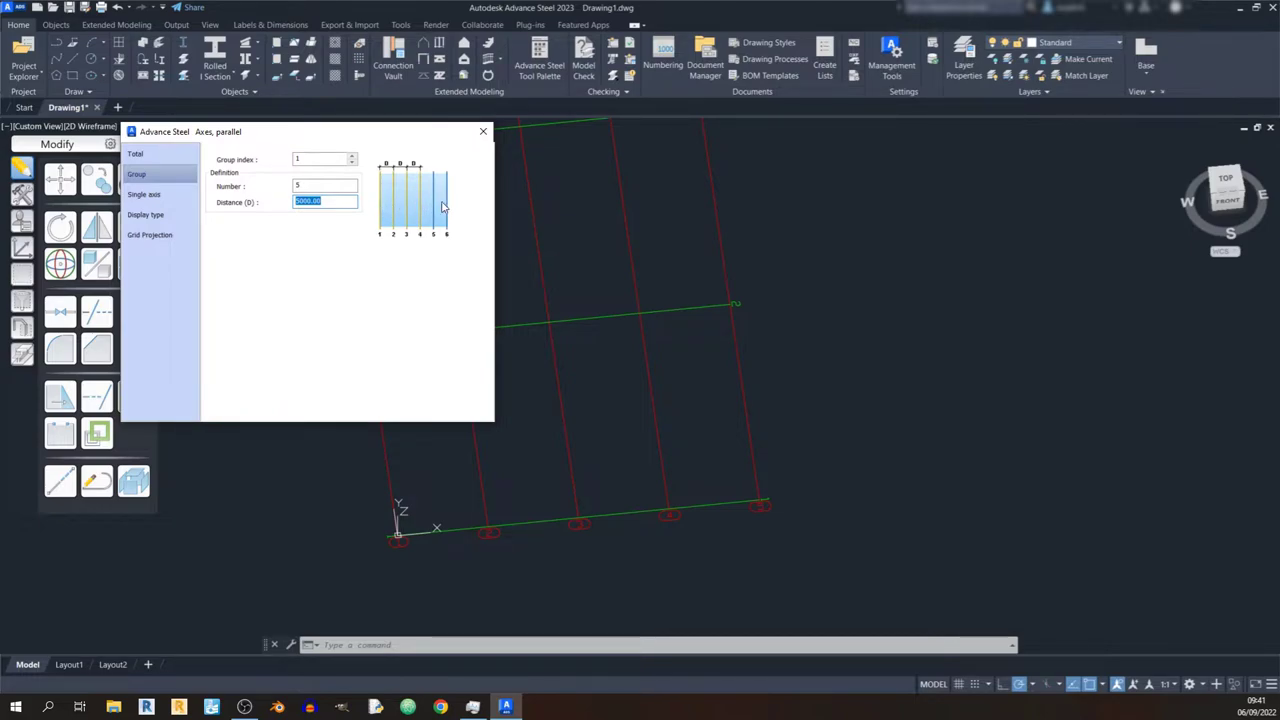
Try the Off display type on the lengthwise axes, return it to Standard and close their properties.
{"action": "left_click", "coordinate": [168, 195]}
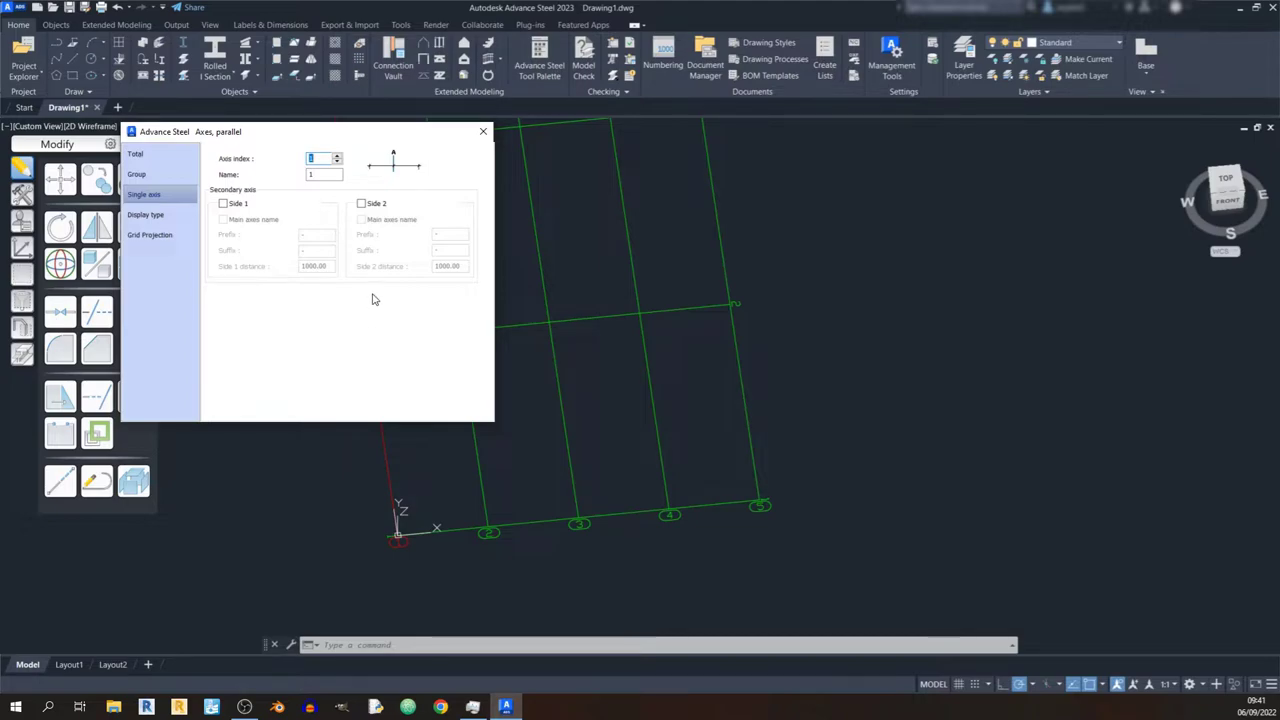
{"action": "left_click", "coordinate": [146, 215]}
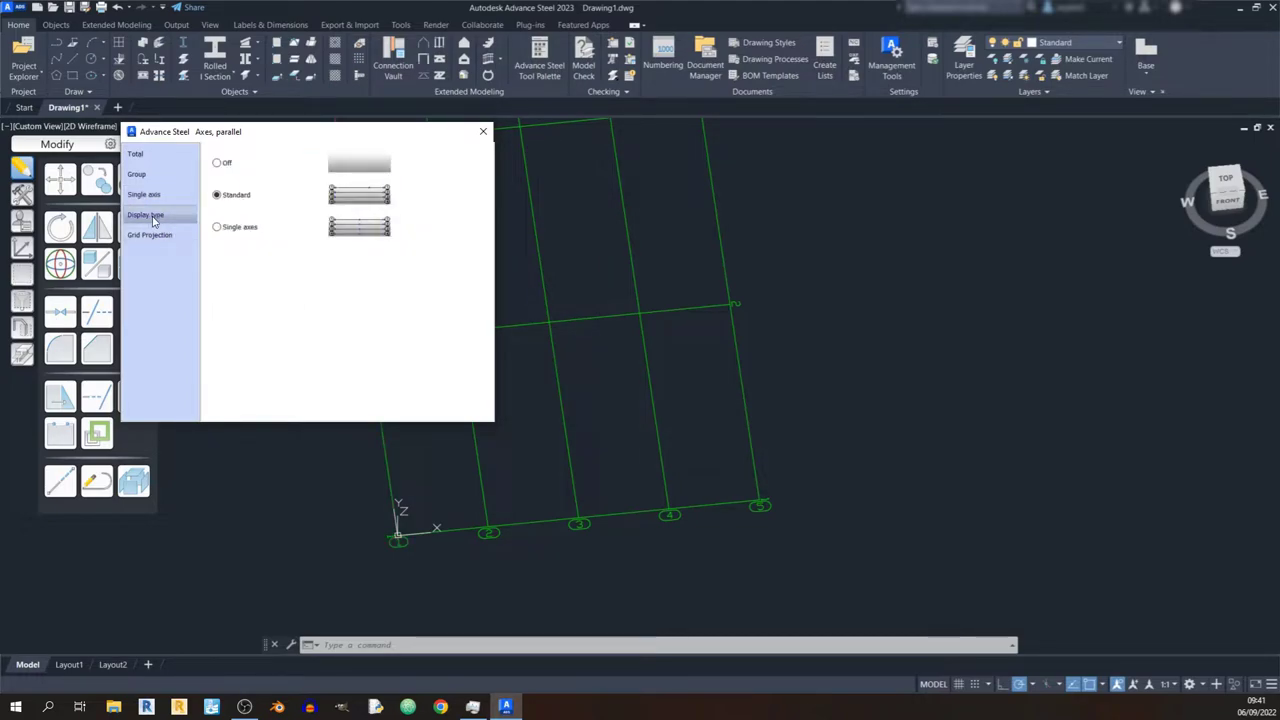
{"action": "left_click", "coordinate": [230, 168]}
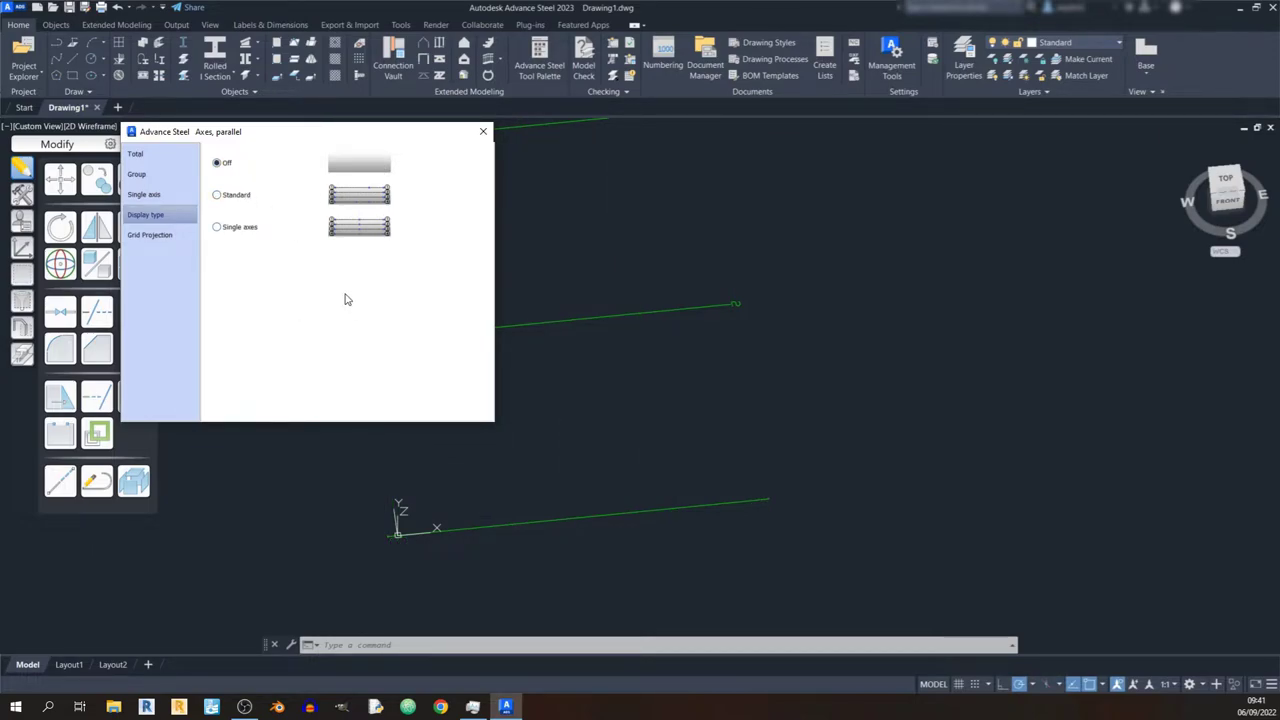
{"action": "left_click", "coordinate": [217, 195]}
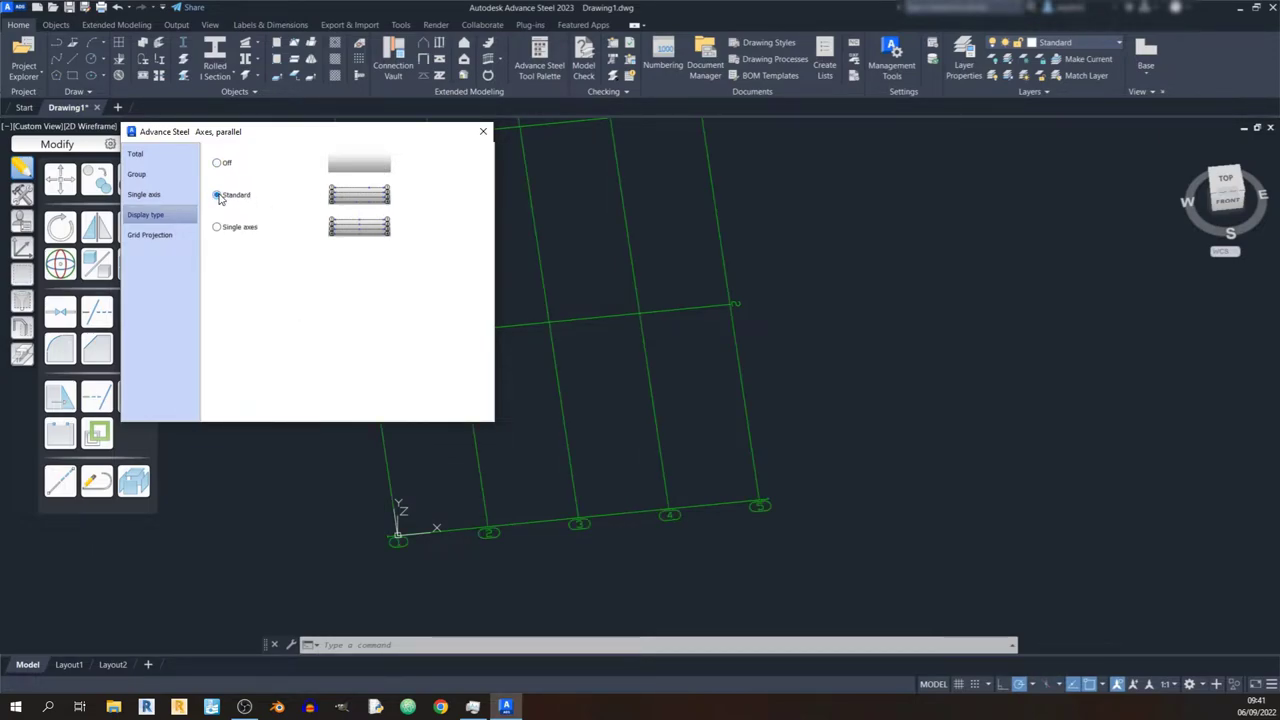
{"action": "left_click", "coordinate": [483, 131]}
Stretch all the lengthwise axes together outward past the grid's front edge, and undo back to the four-axis layout.
{"action": "left_click", "coordinate": [573, 486]}
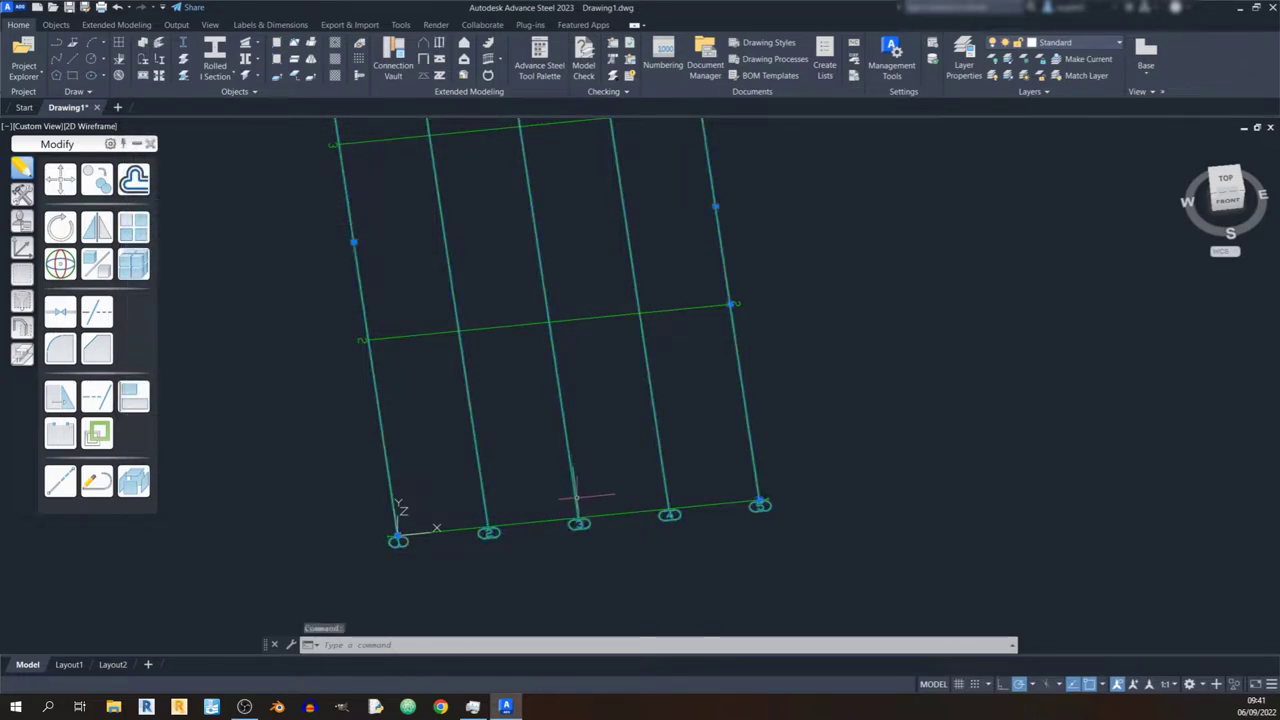
{"action": "left_click", "coordinate": [398, 540]}
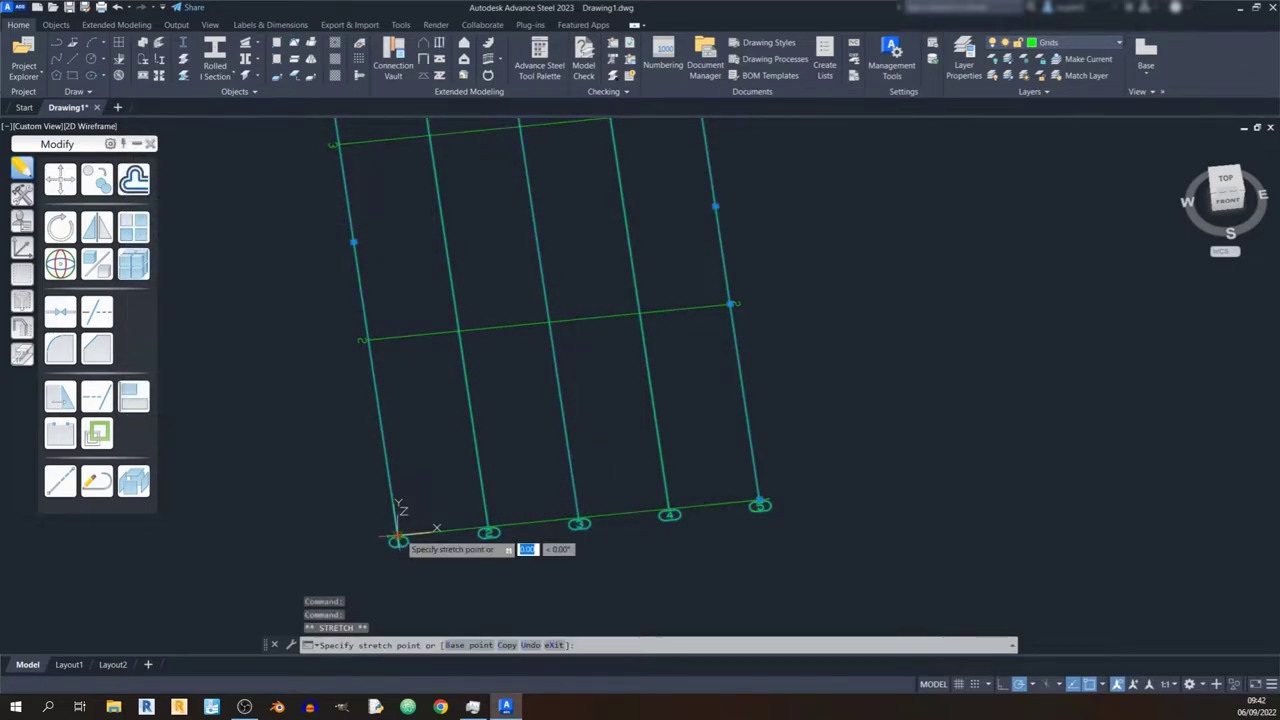
{"action": "left_click", "coordinate": [406, 596]}
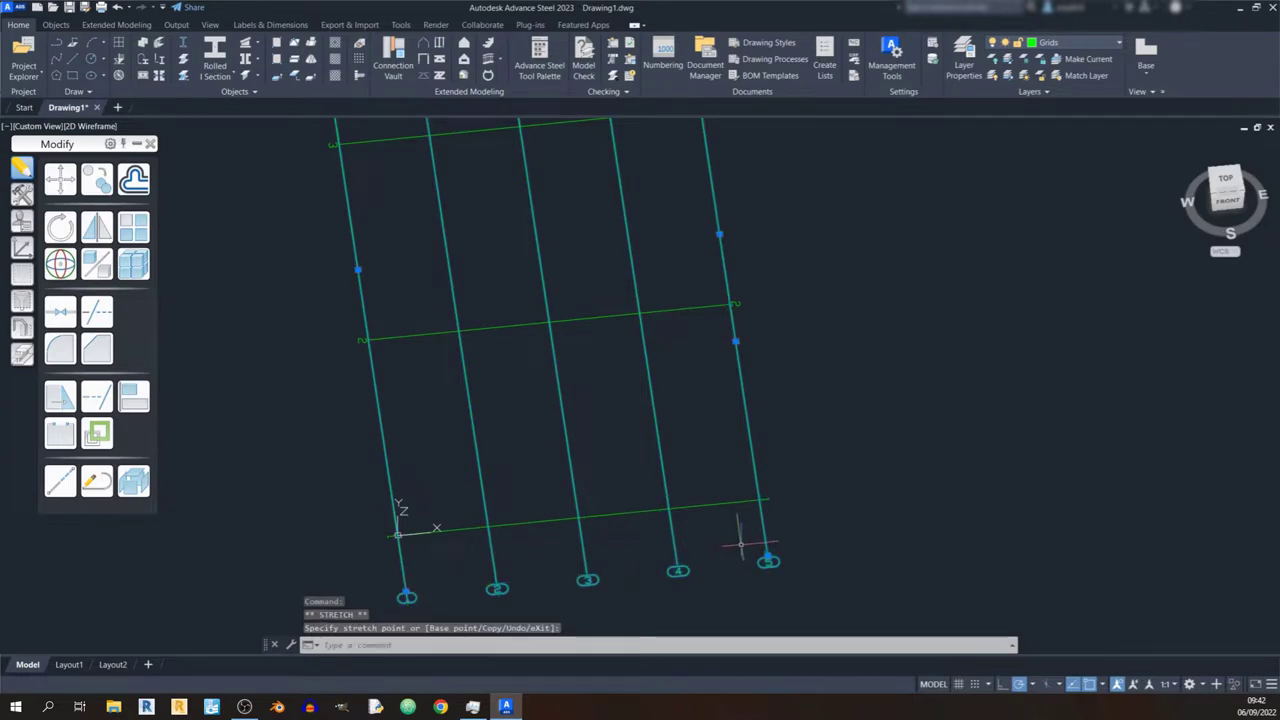
{"action": "key", "text": "ctrl+z"}
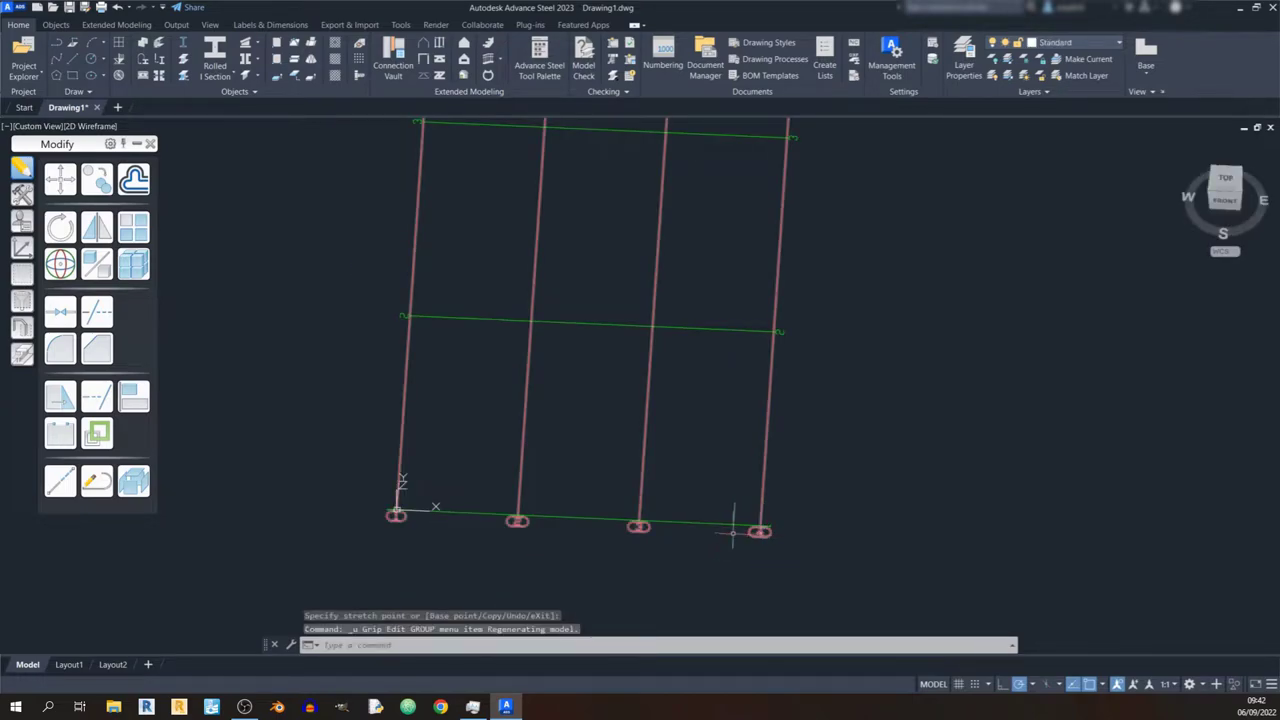
Set the display type of the lengthwise axes to Single axes and close their properties.
{"action": "double_click", "coordinate": [647, 477]}
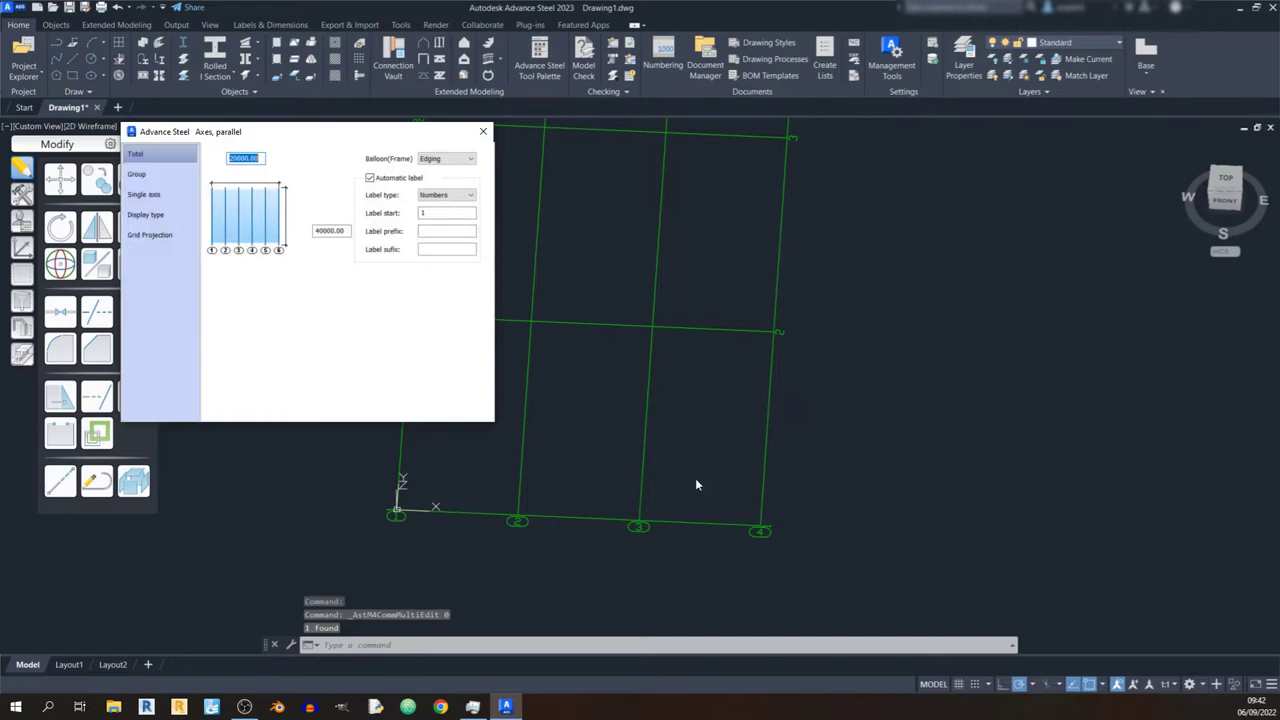
{"action": "left_click", "coordinate": [160, 194]}
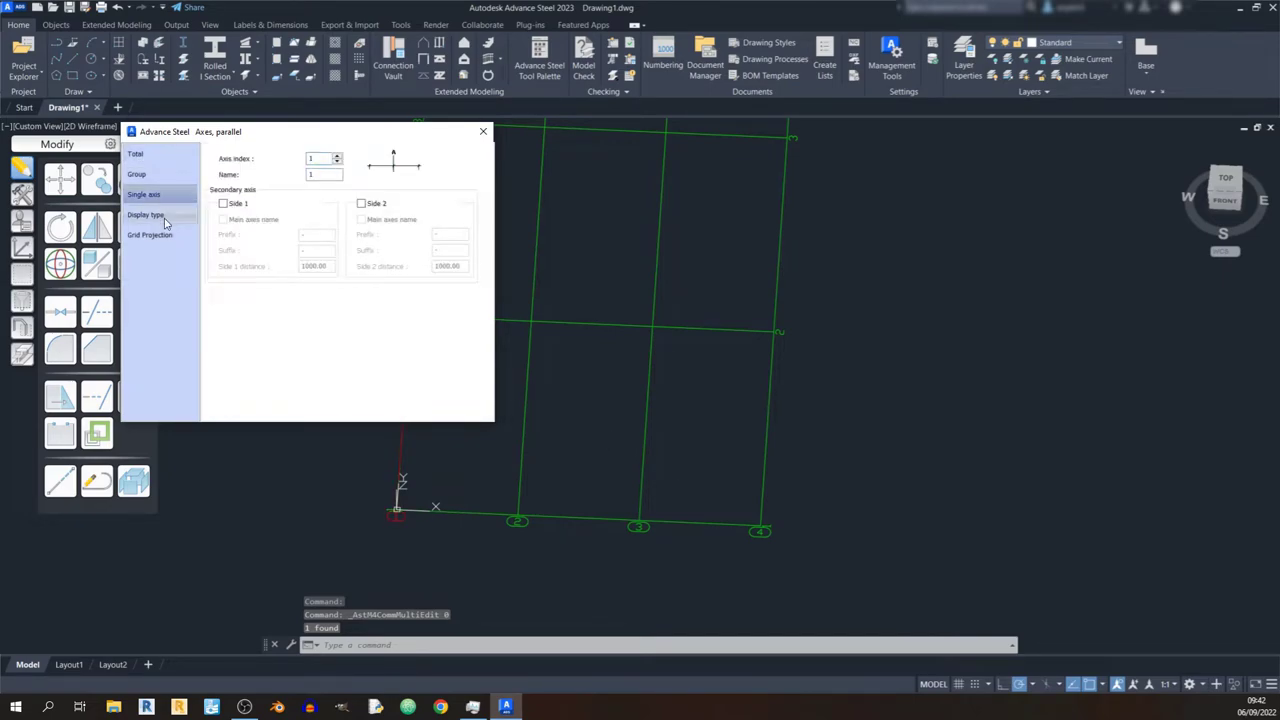
{"action": "left_click", "coordinate": [155, 214]}
{"action": "left_click", "coordinate": [483, 131]}
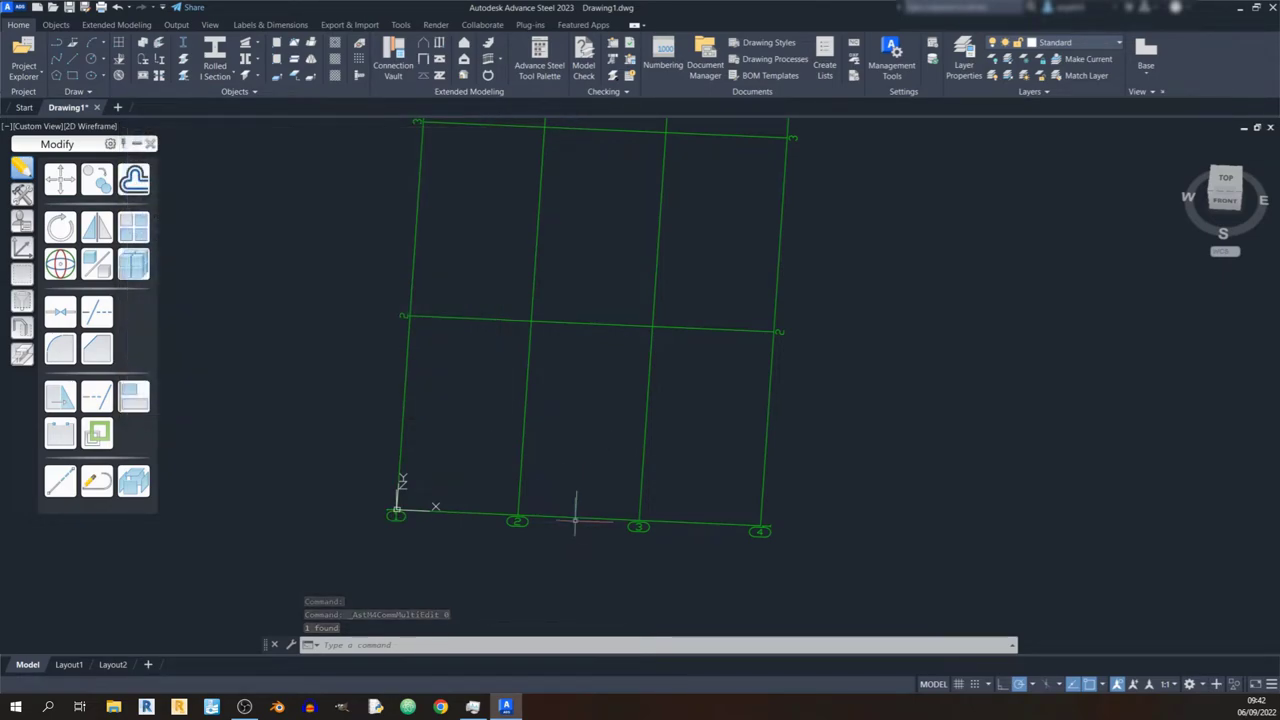
Try stretching only axis 2 outward past the grid's front edge by about 3850, and undo the stretch.
{"action": "left_click", "coordinate": [517, 489]}
{"action": "left_click", "coordinate": [528, 482]}
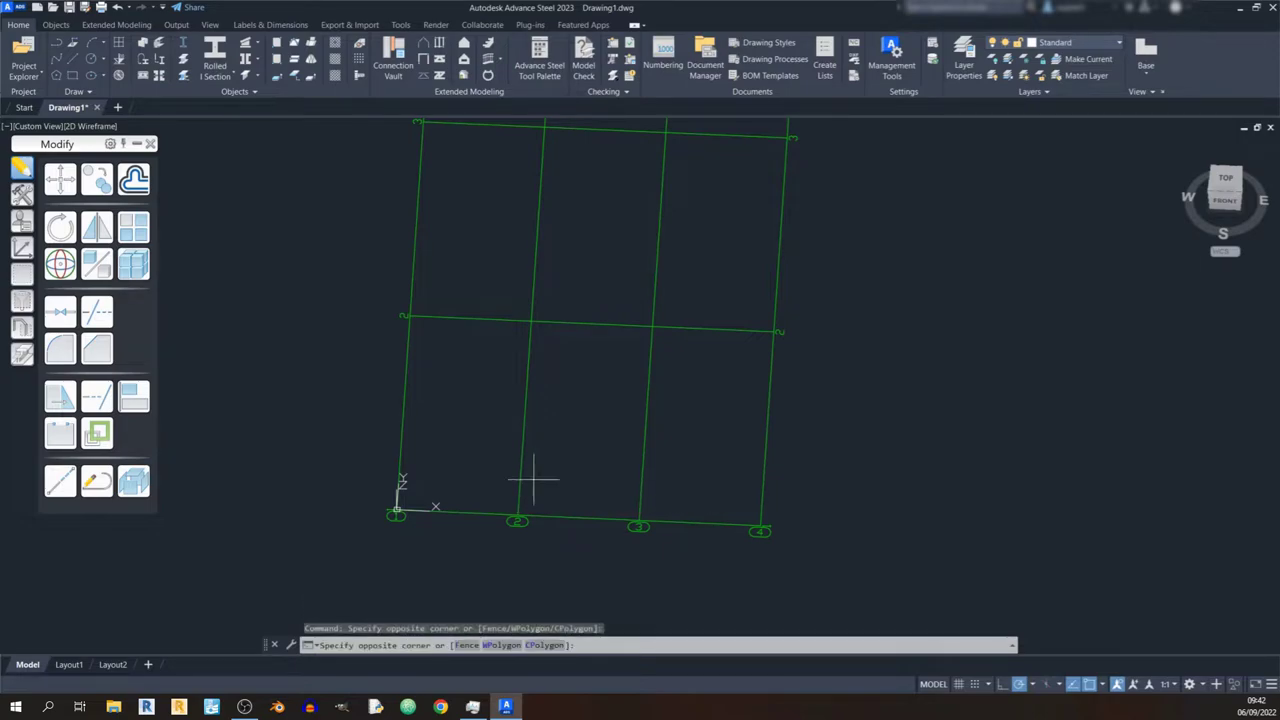
{"action": "left_click", "coordinate": [518, 515]}
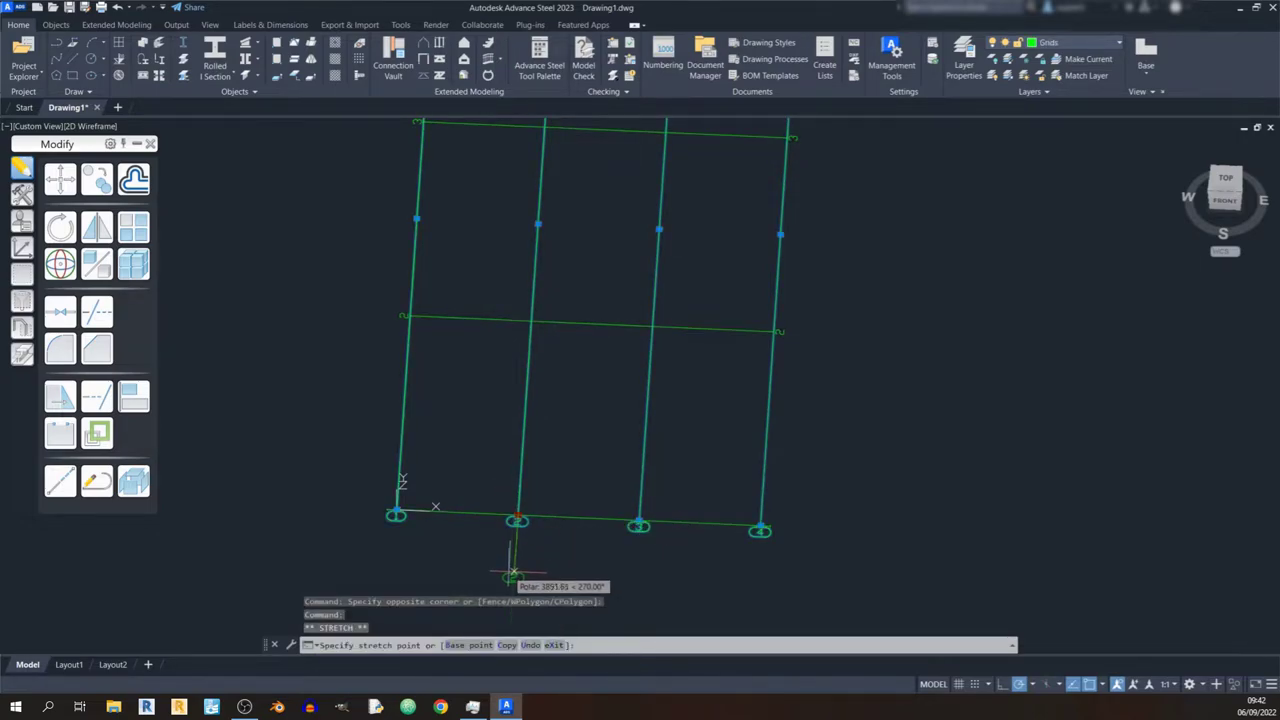
{"action": "left_click", "coordinate": [653, 578]}
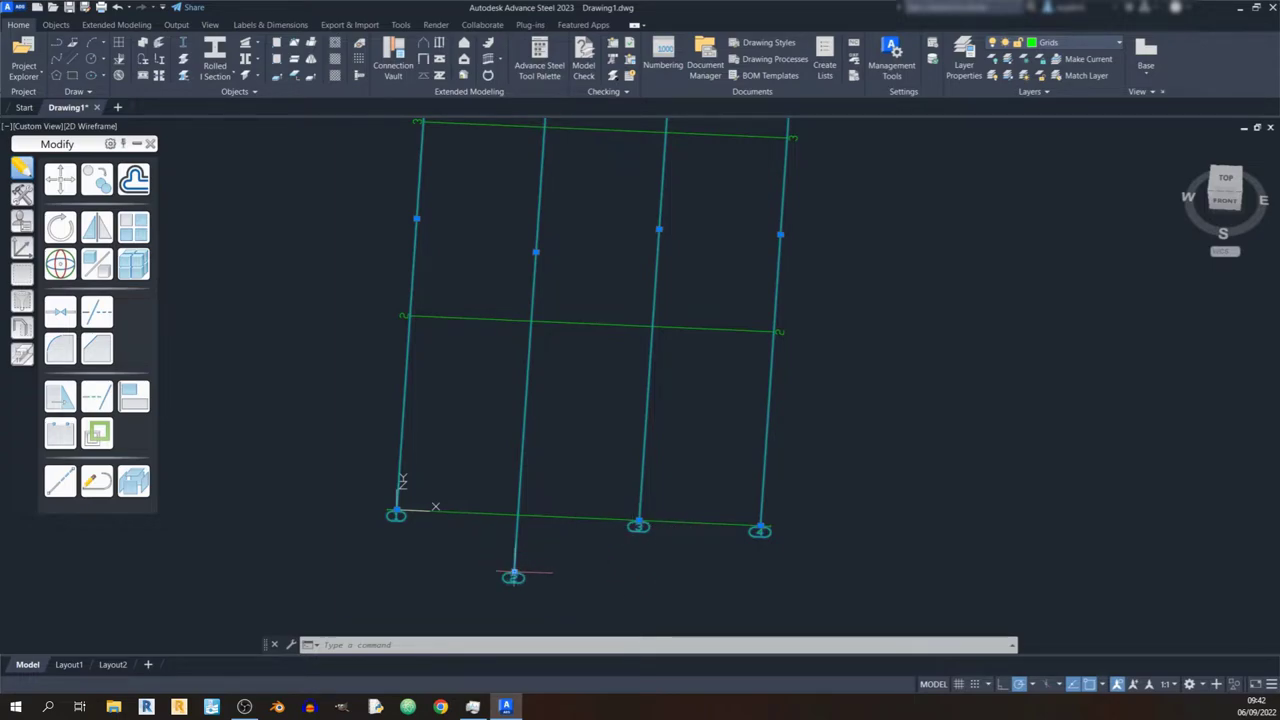
{"action": "key", "text": "ctrl+z"}
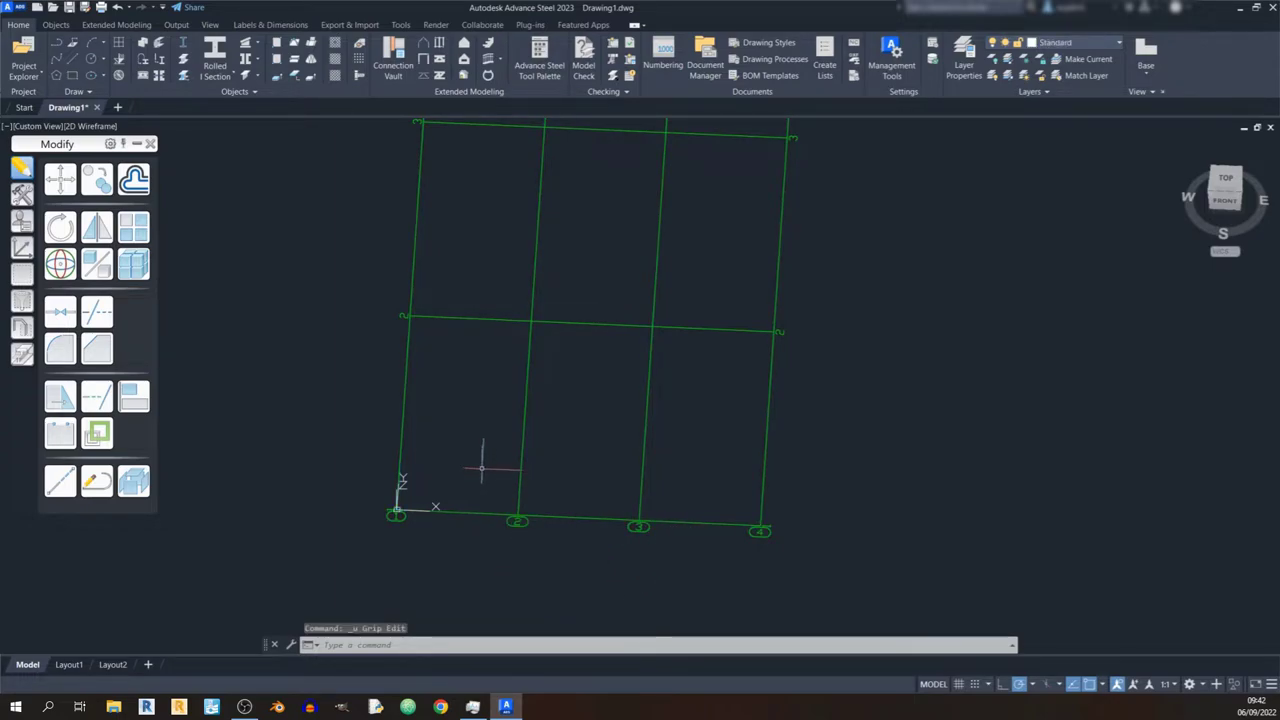
Review the display type and grid projection settings of the lengthwise axes.
{"action": "double_click", "coordinate": [521, 459]}
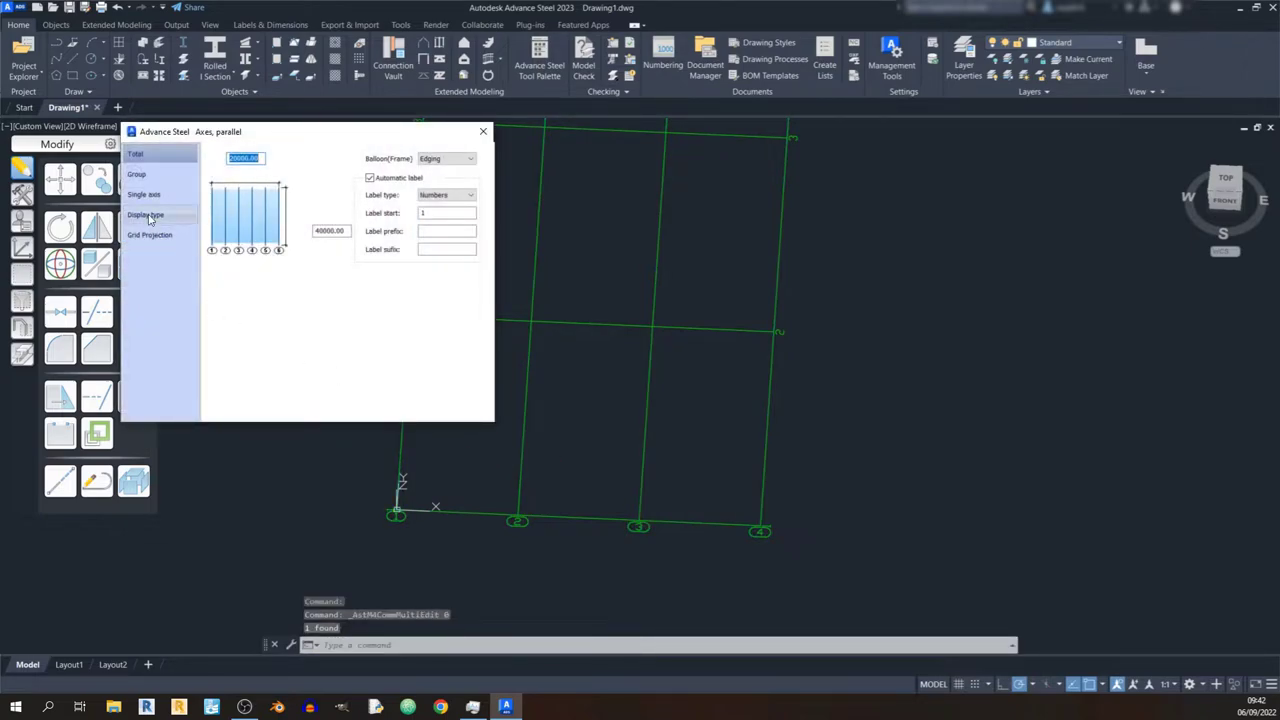
{"action": "left_click", "coordinate": [145, 214]}
{"action": "left_click", "coordinate": [152, 235]}
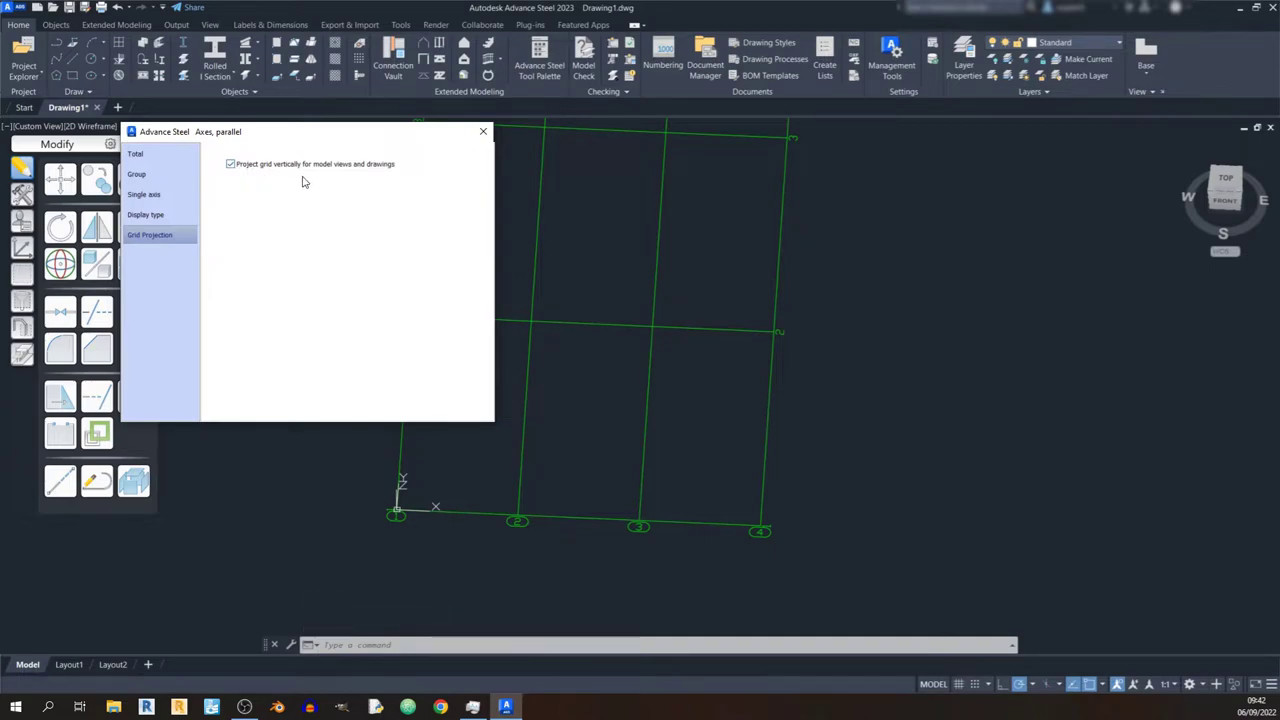
{"action": "left_click", "coordinate": [483, 131]}
Set the crosswise axes' balloon frame to Edging and their label type to Capital letters.
{"action": "double_click", "coordinate": [565, 321]}
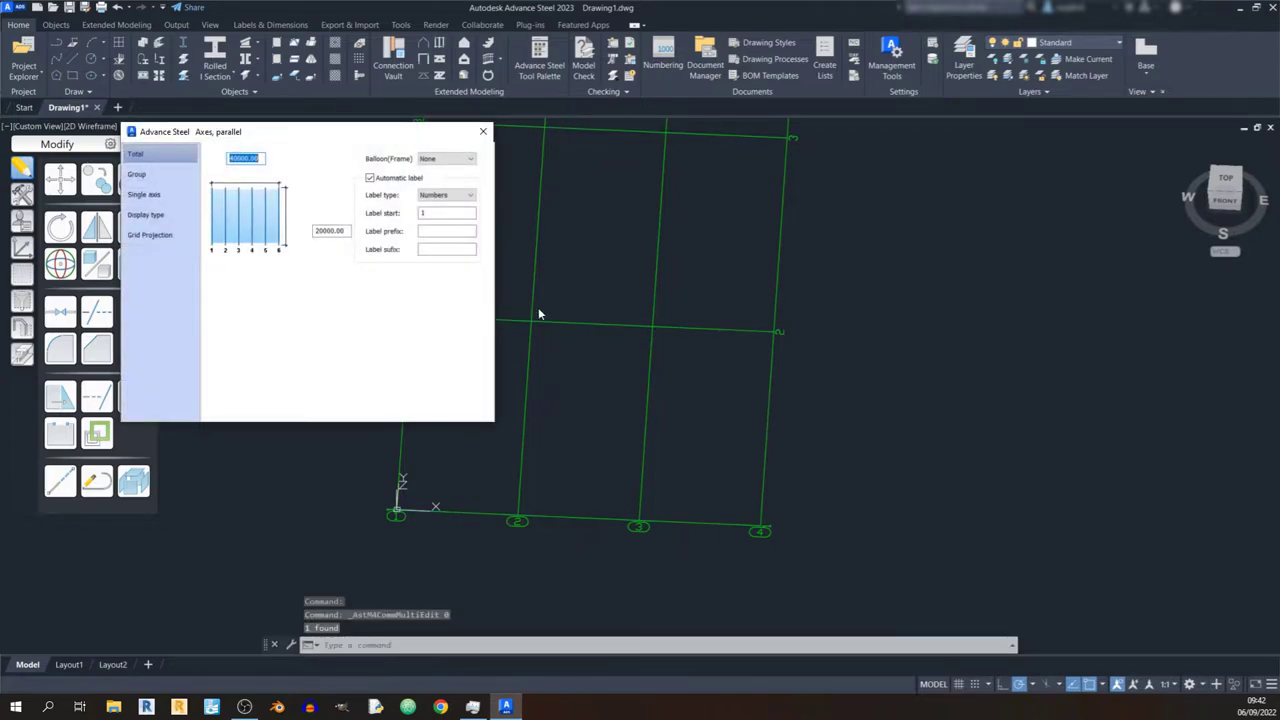
{"action": "left_click", "coordinate": [466, 158]}
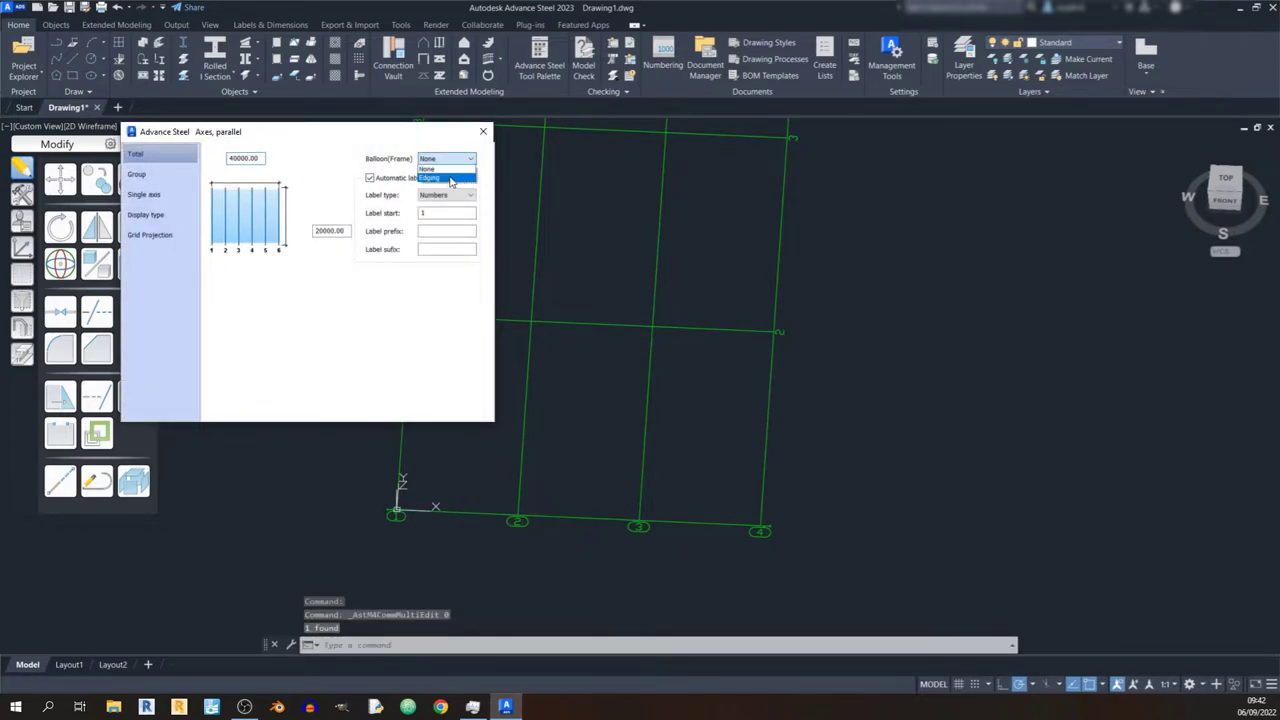
{"action": "left_click", "coordinate": [449, 172]}
{"action": "left_click", "coordinate": [450, 195]}
{"action": "left_click", "coordinate": [446, 213]}
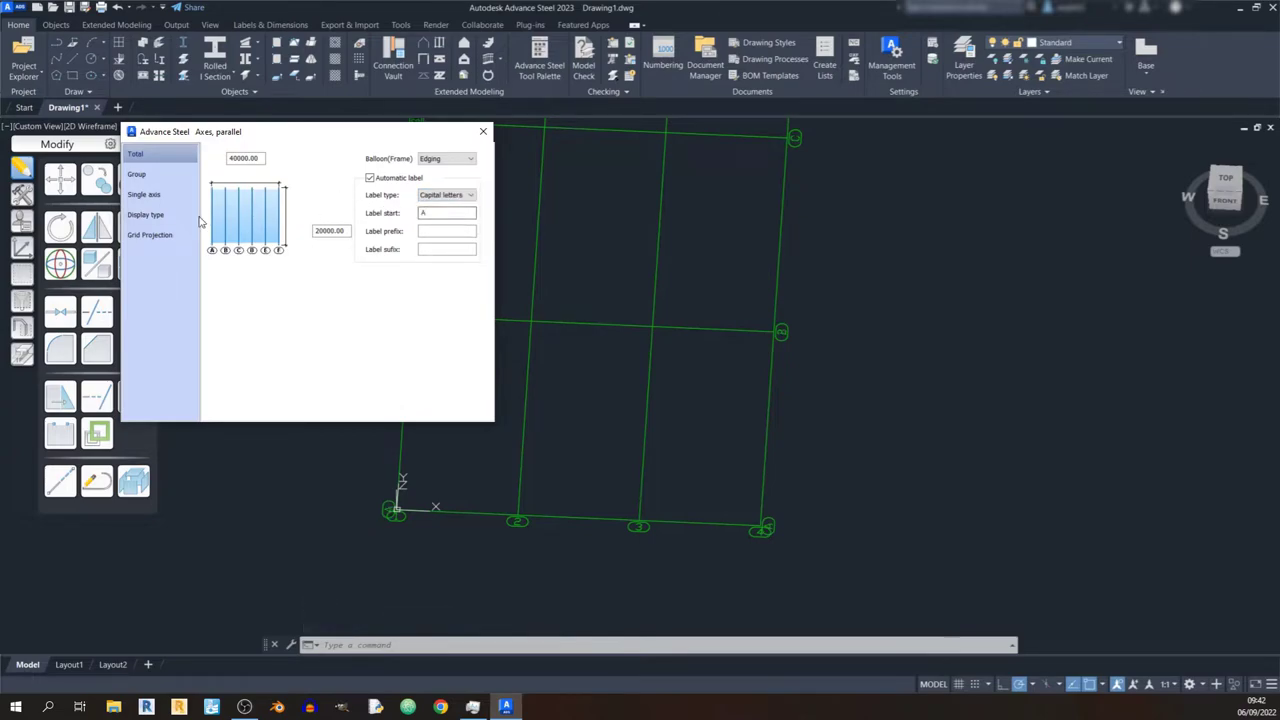
Set the number of crosswise axes in the group to 5.
{"action": "left_click", "coordinate": [137, 174]}
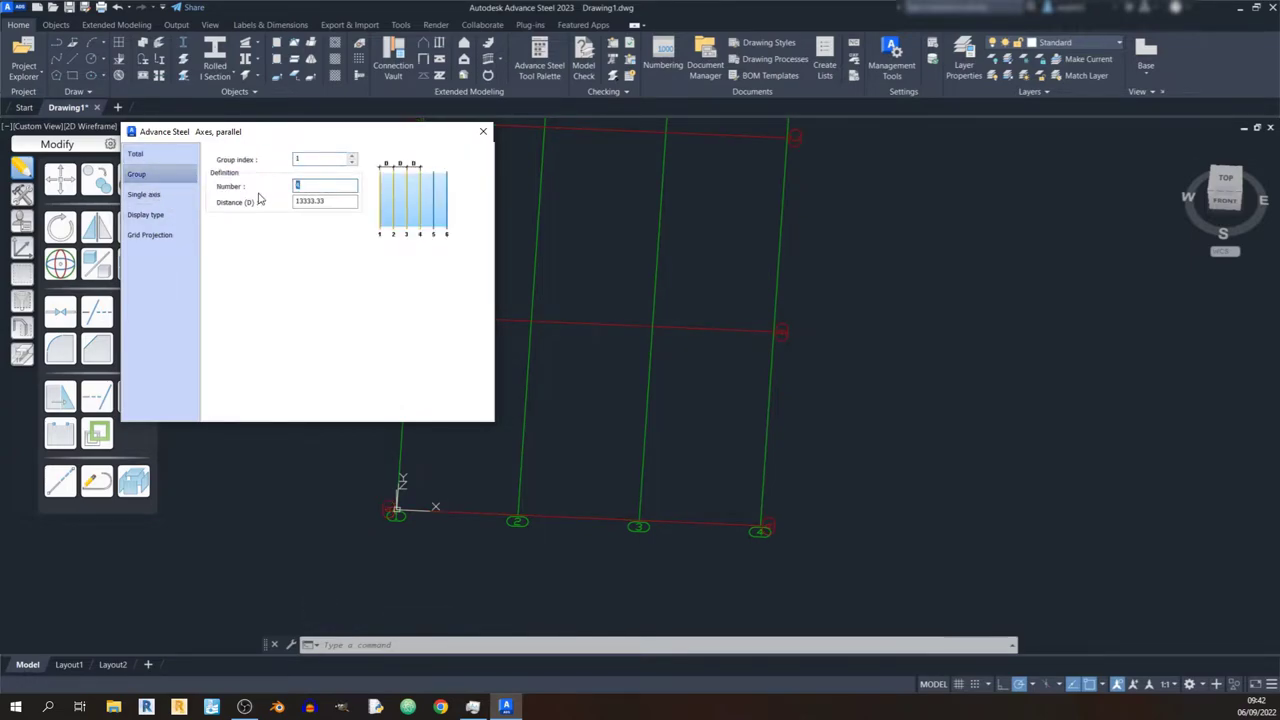
{"action": "type", "text": "5"}
{"action": "key", "text": "Return"}
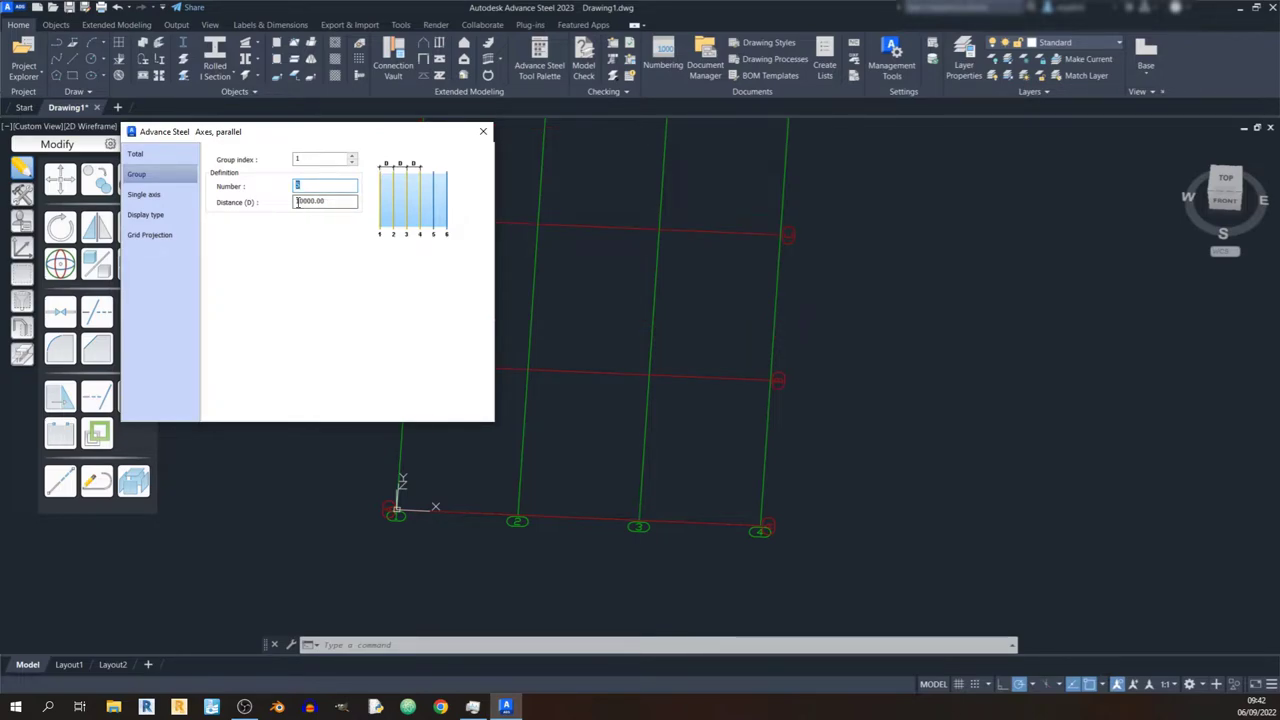
{"action": "left_click_drag", "start_coordinate": [299, 202], "coordinate": [334, 202]}
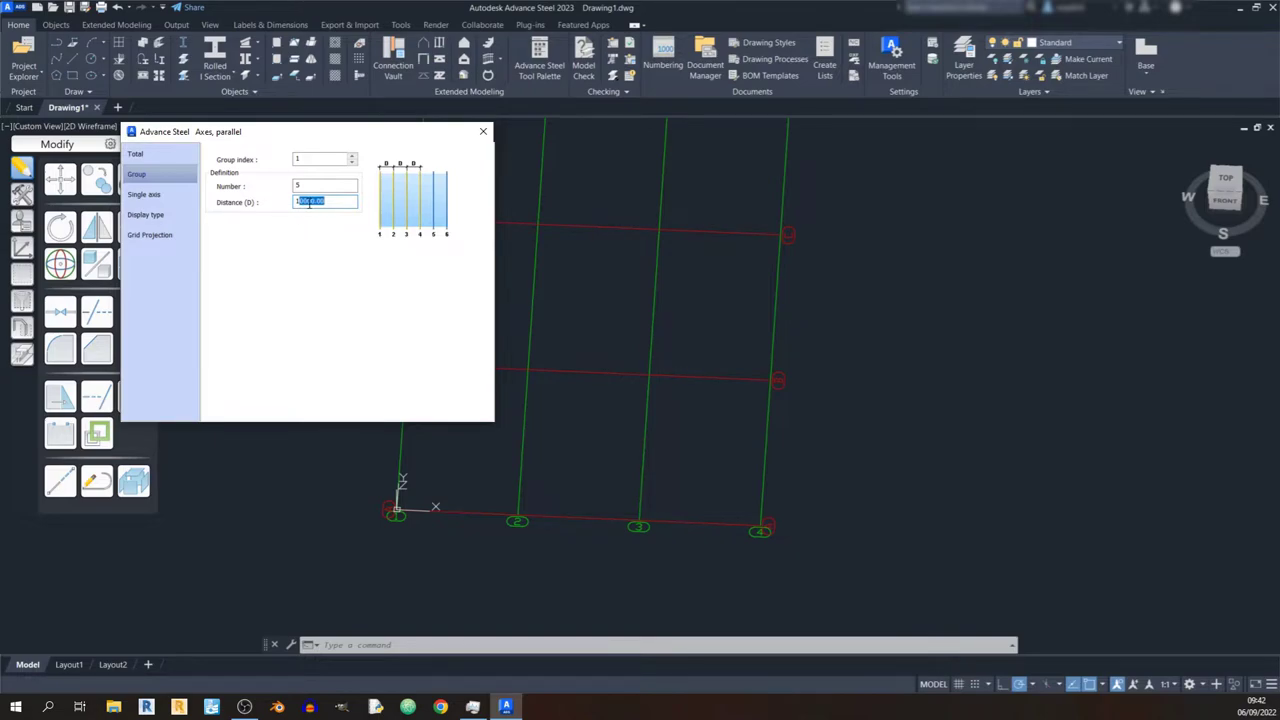
Review the single axis, display type and grid projection settings of the crosswise axes and close their properties.
{"action": "left_click", "coordinate": [150, 195]}
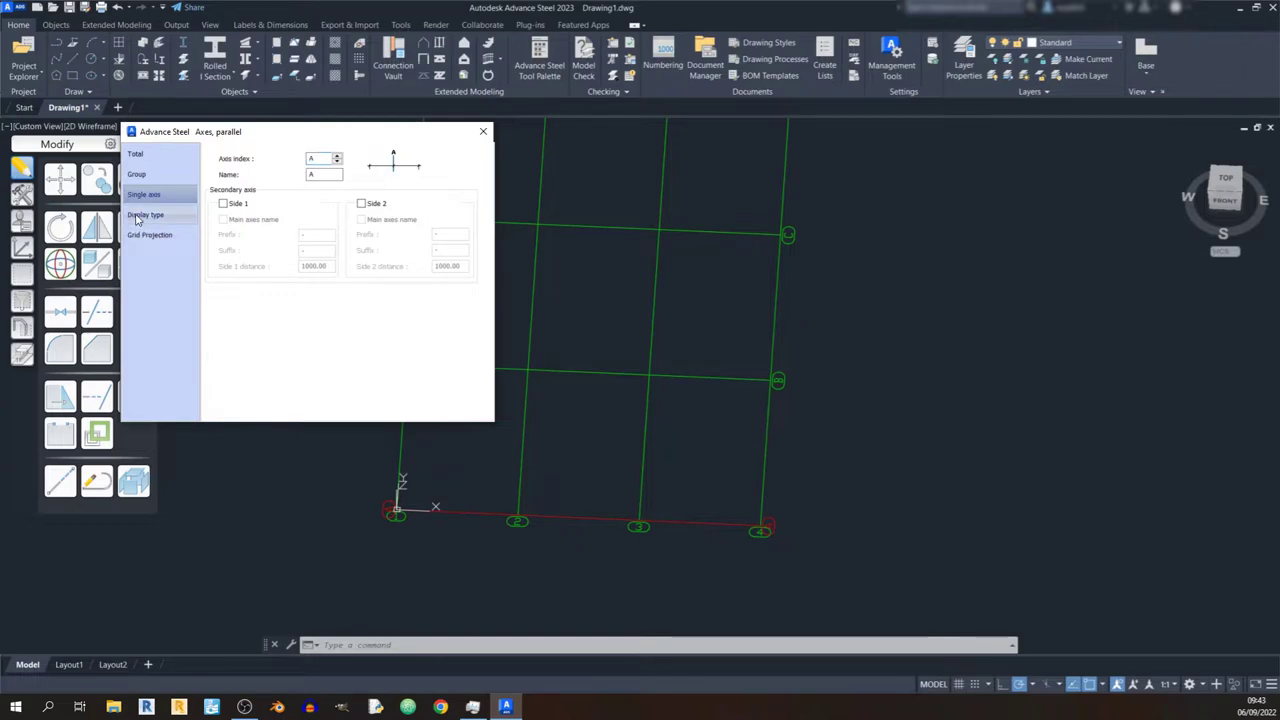
{"action": "left_click", "coordinate": [160, 215]}
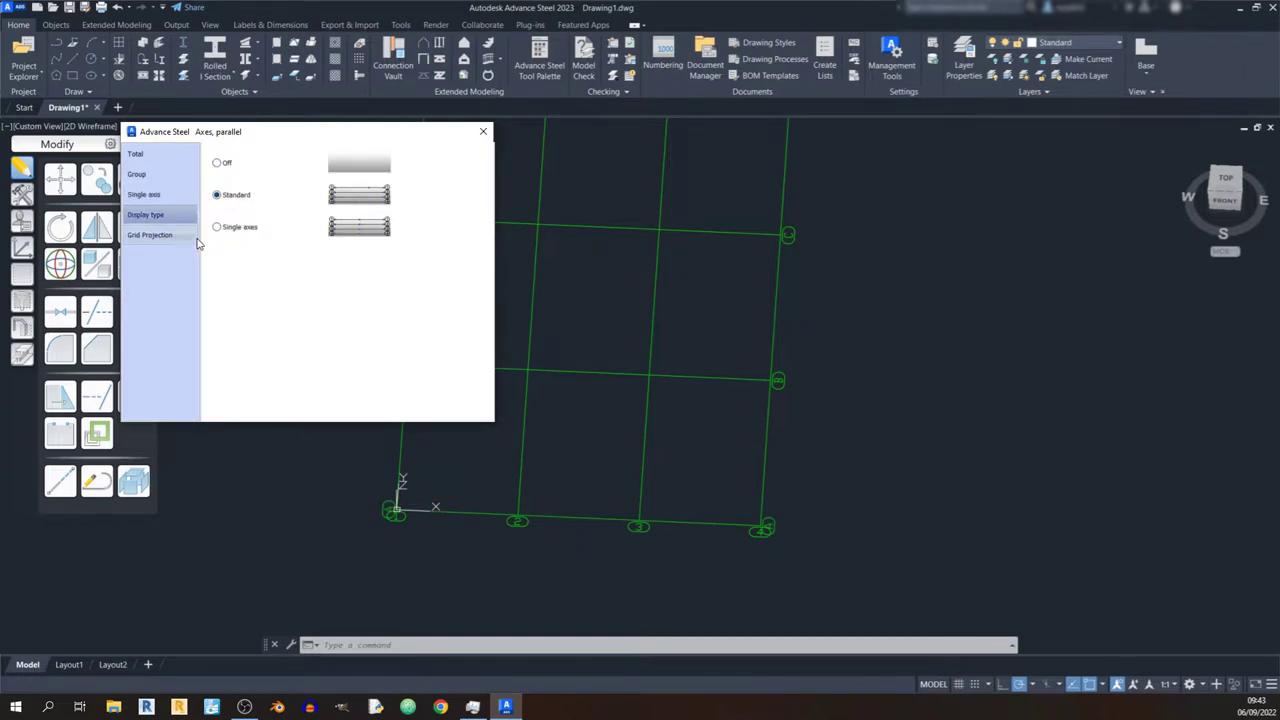
{"action": "left_click", "coordinate": [165, 236]}
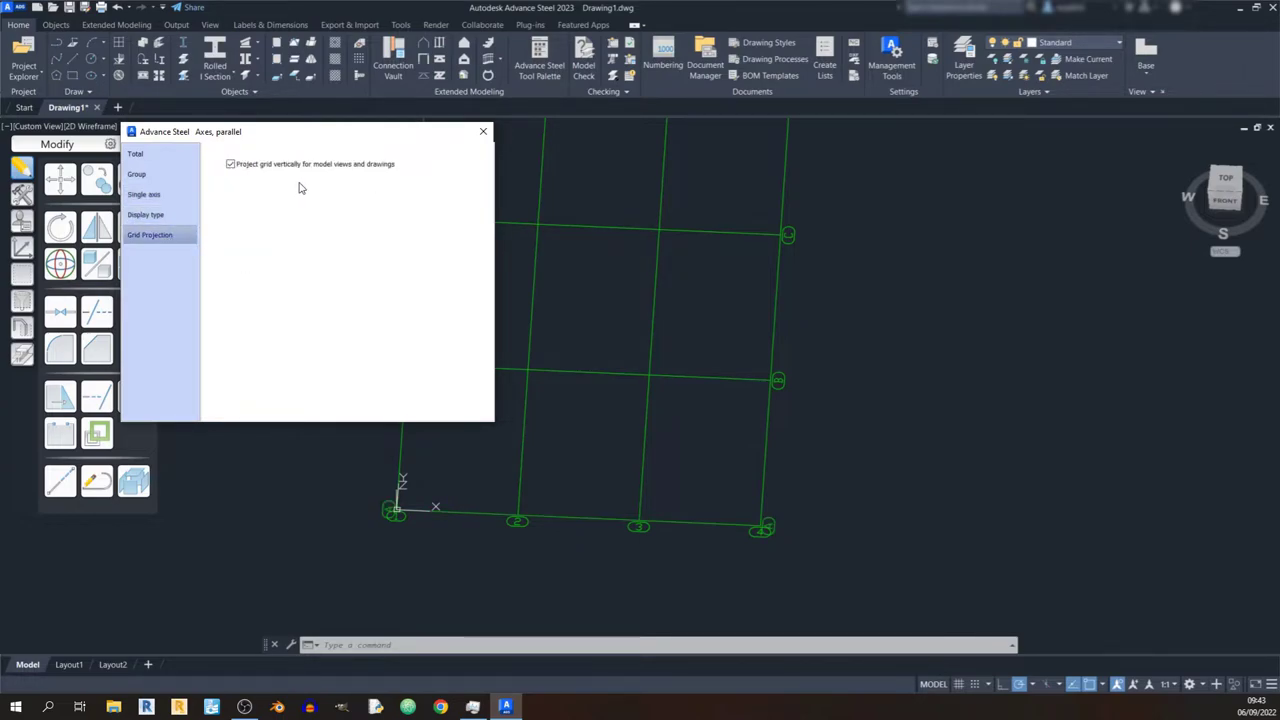
{"action": "left_click", "coordinate": [482, 136]}
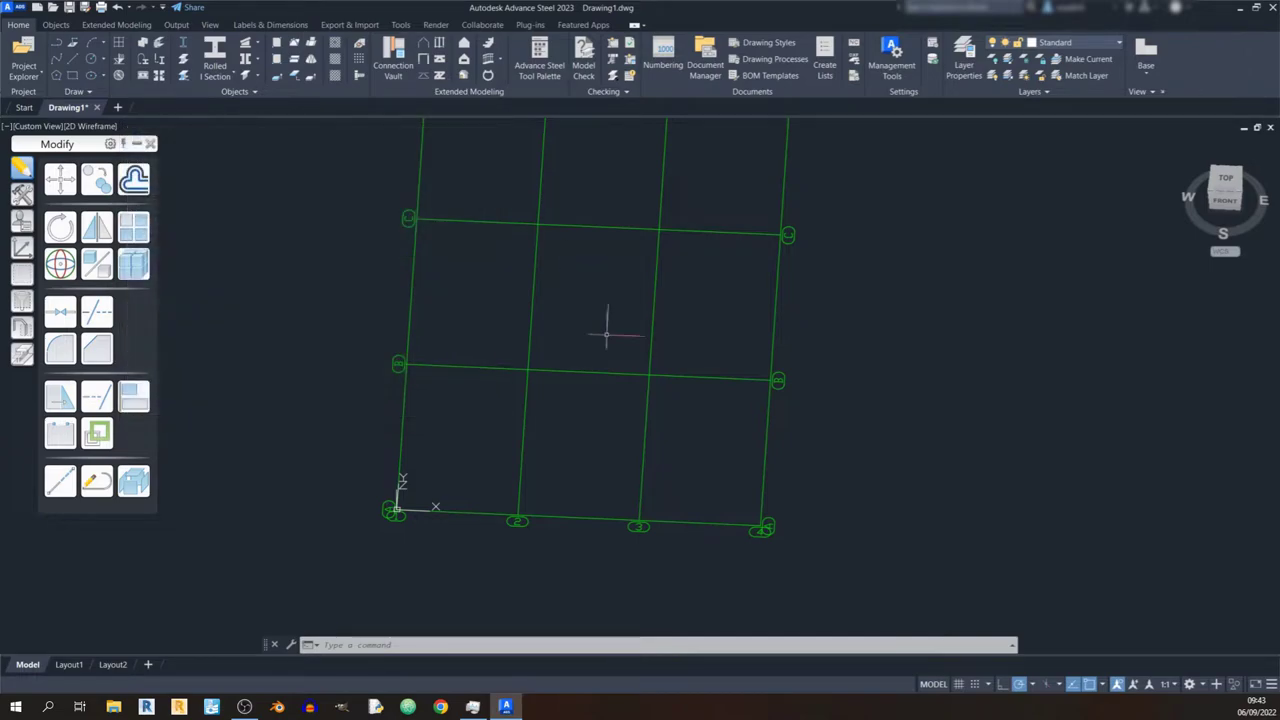
Try stretching only axis 2 outward past the grid's front edge by 2000, and undo the stretch.
{"action": "left_click", "coordinate": [516, 485]}
{"action": "left_click", "coordinate": [517, 524]}
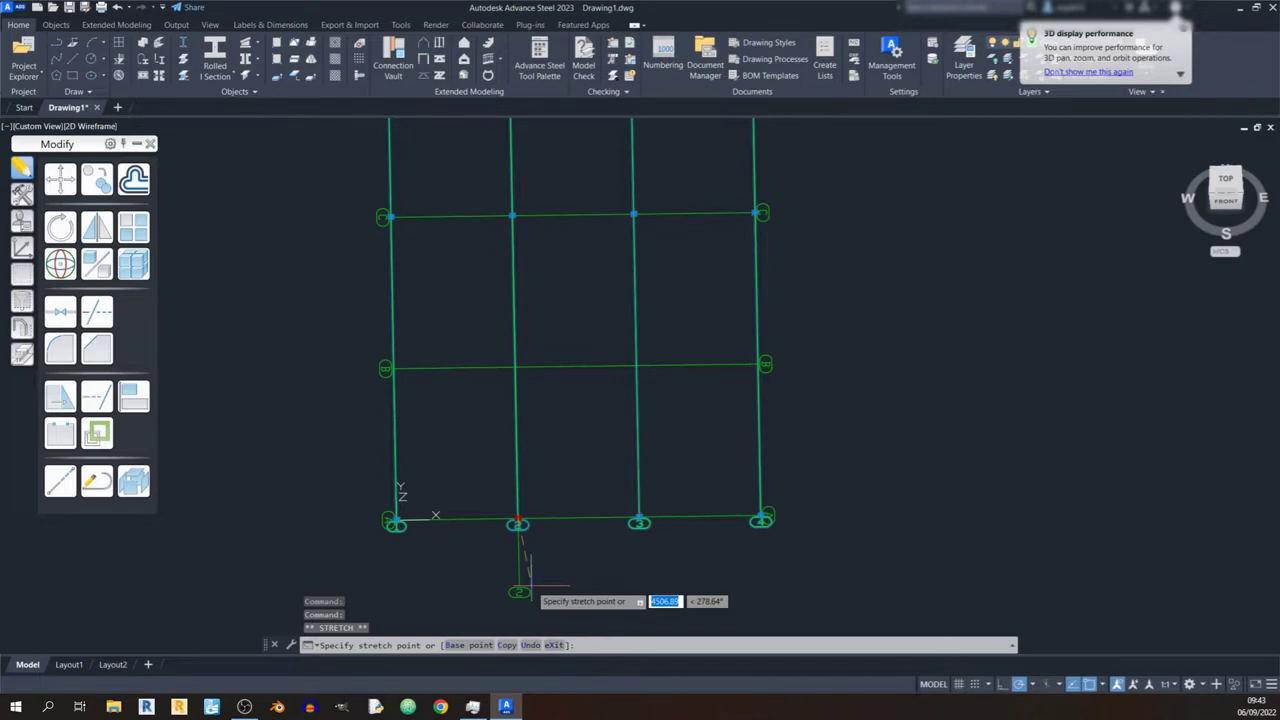
{"action": "type", "text": "2000"}
{"action": "key", "text": "Return"}
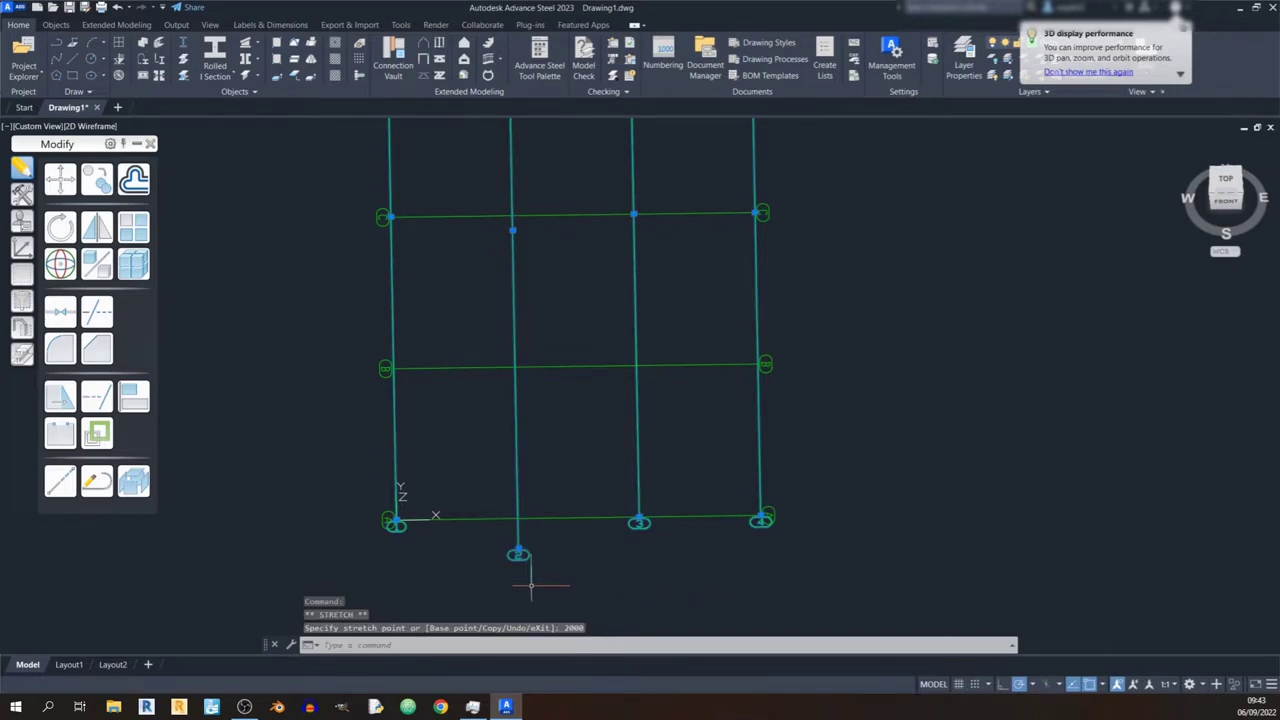
{"action": "key", "text": "ctrl+z"}
Set the display type of the numbered axes to Standard and close their properties.
{"action": "double_click", "coordinate": [526, 481]}
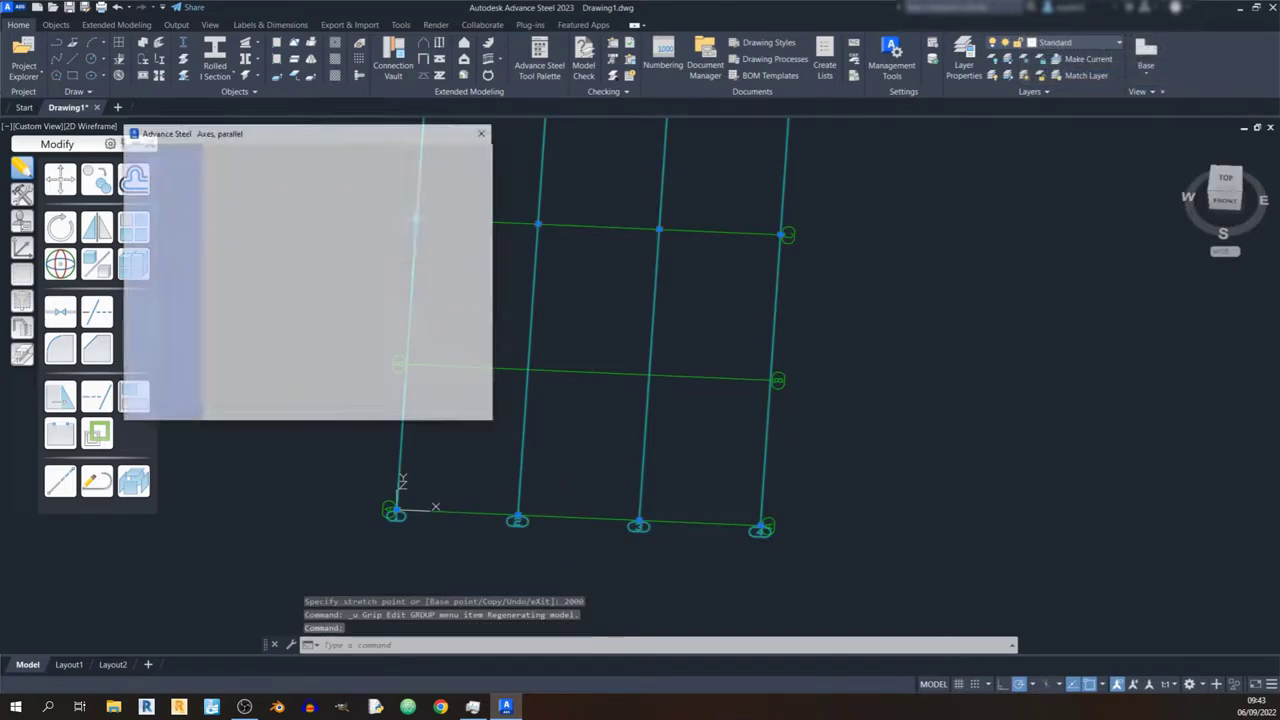
{"action": "left_click", "coordinate": [145, 214]}
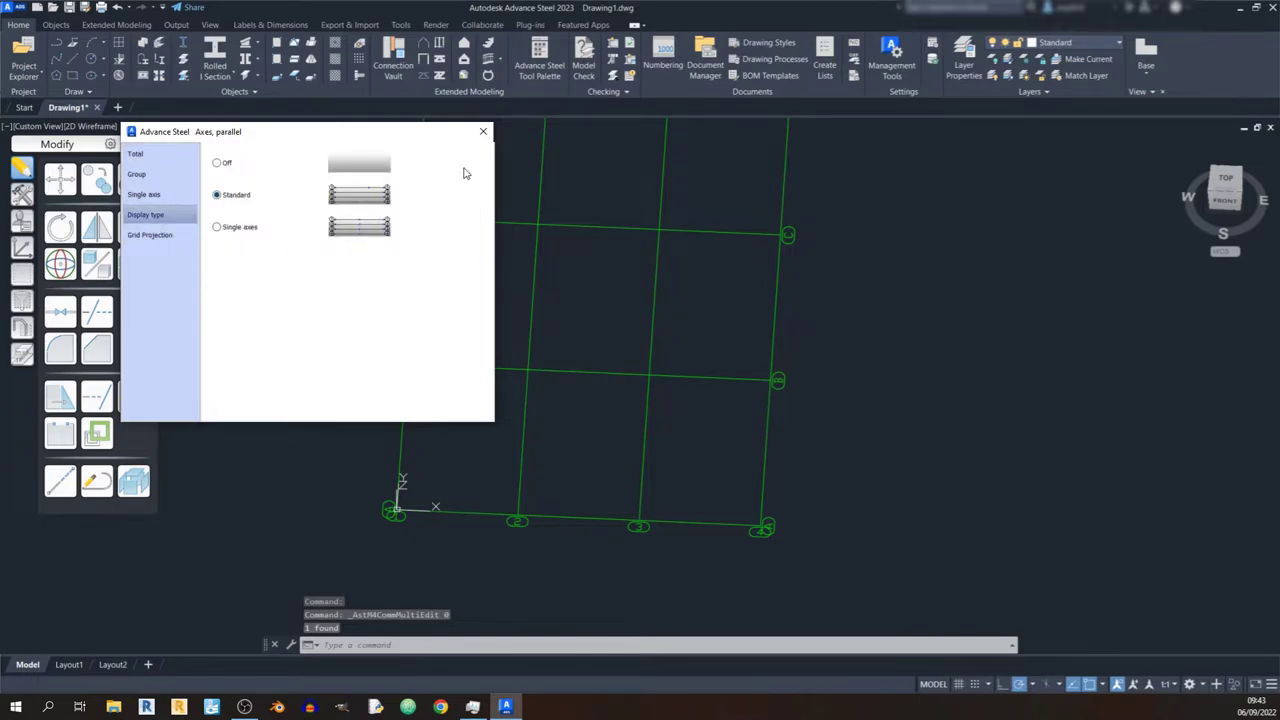
{"action": "left_click", "coordinate": [483, 131]}
{"action": "double_click", "coordinate": [516, 477]}
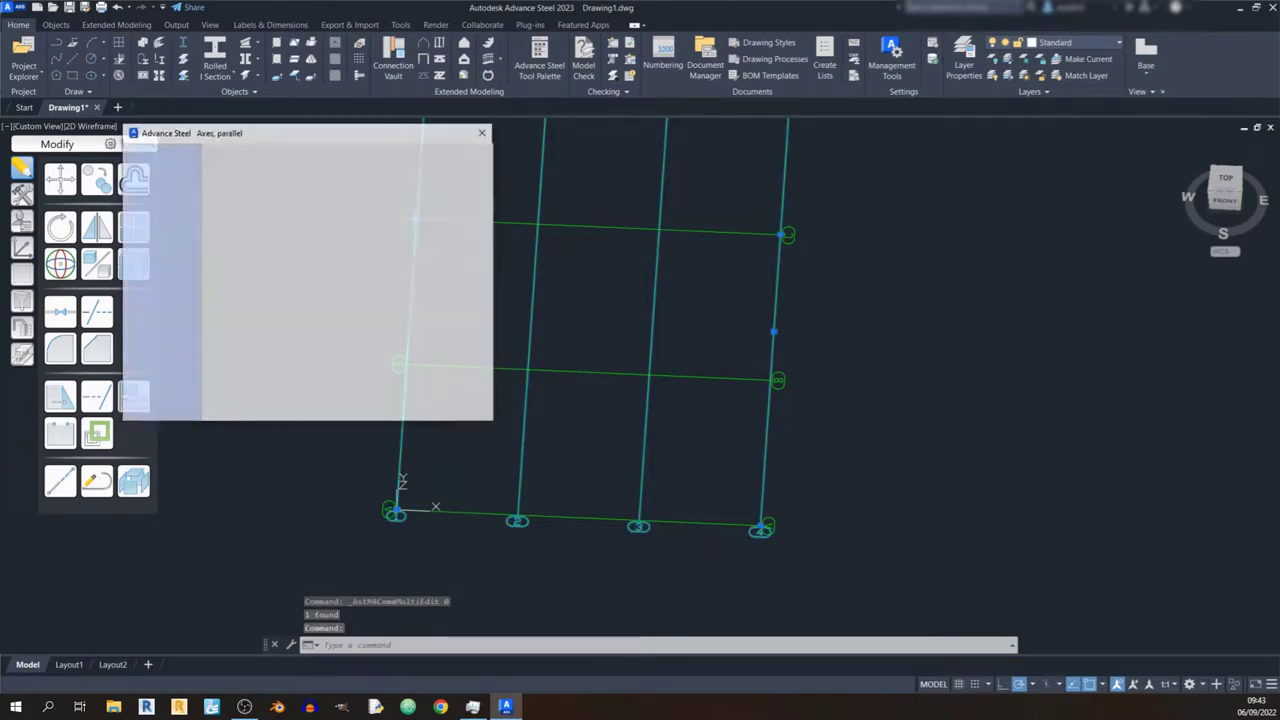
{"action": "left_click", "coordinate": [480, 133]}
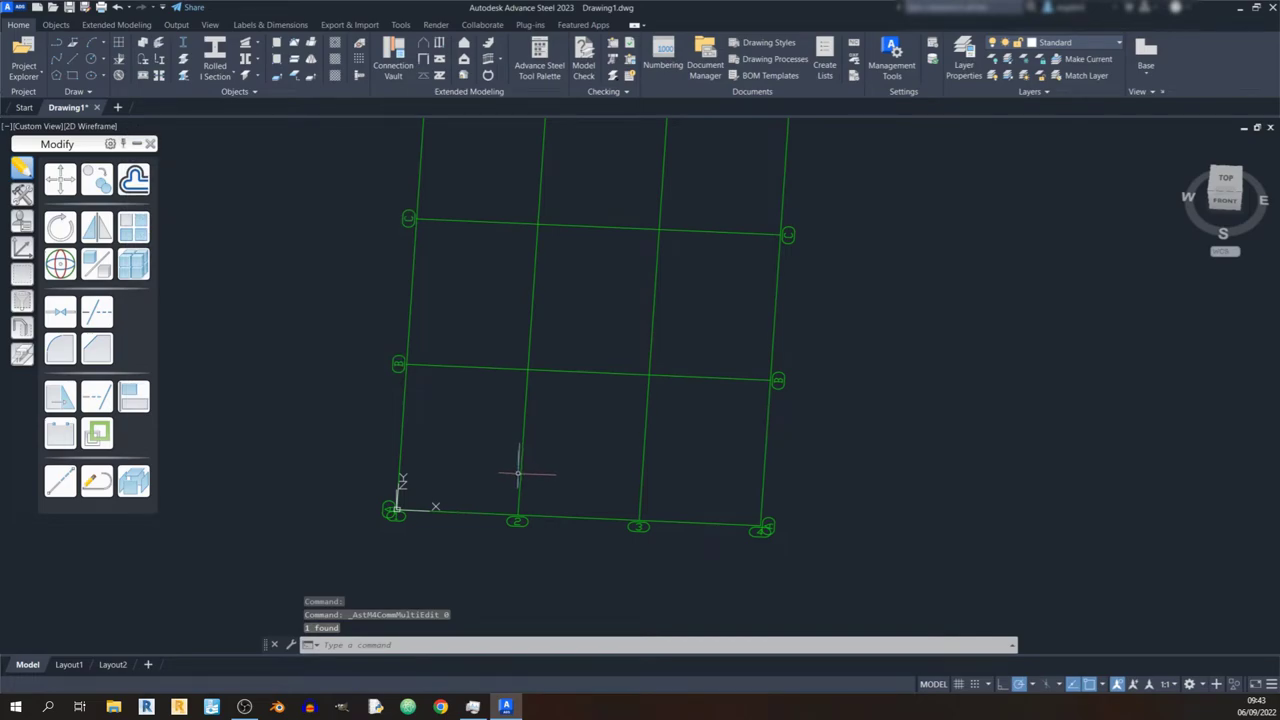
Stretch all numbered axes together 2000 past the grid's front edge, and extend the lettered axes beyond both sides of the grid.
{"action": "left_click", "coordinate": [517, 473]}
{"action": "left_click", "coordinate": [395, 511]}
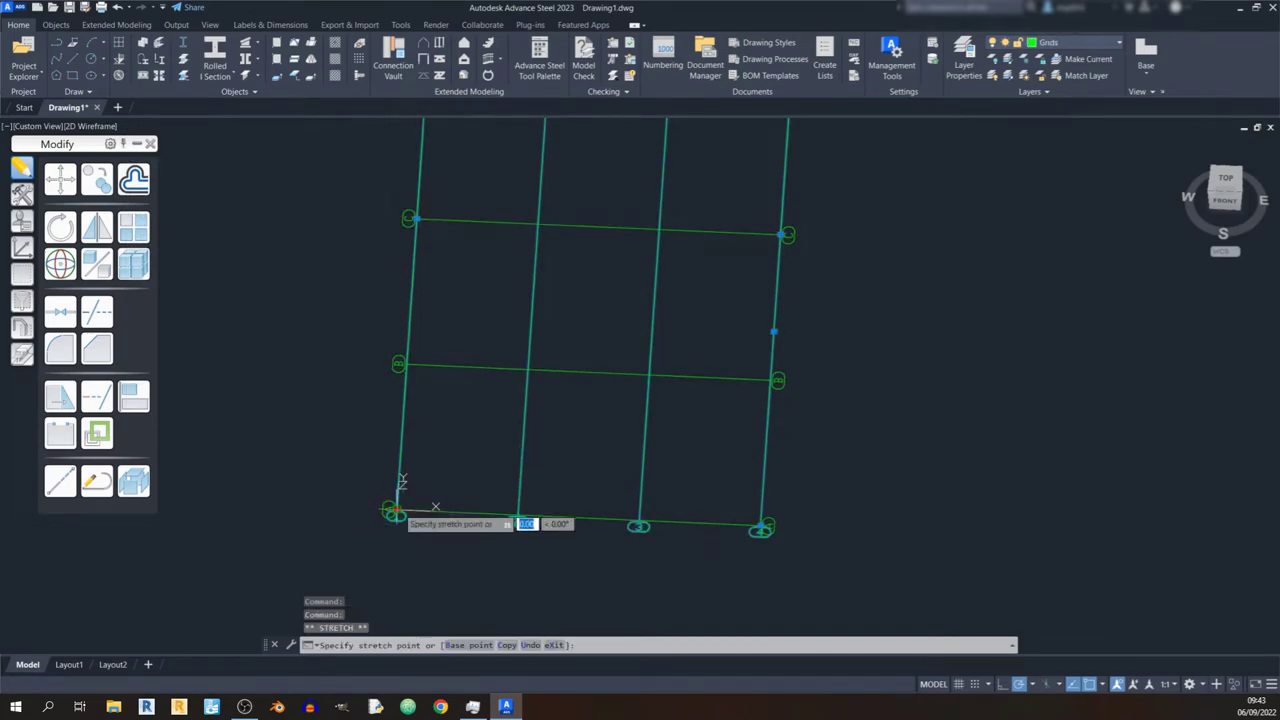
{"action": "type", "text": "2"}
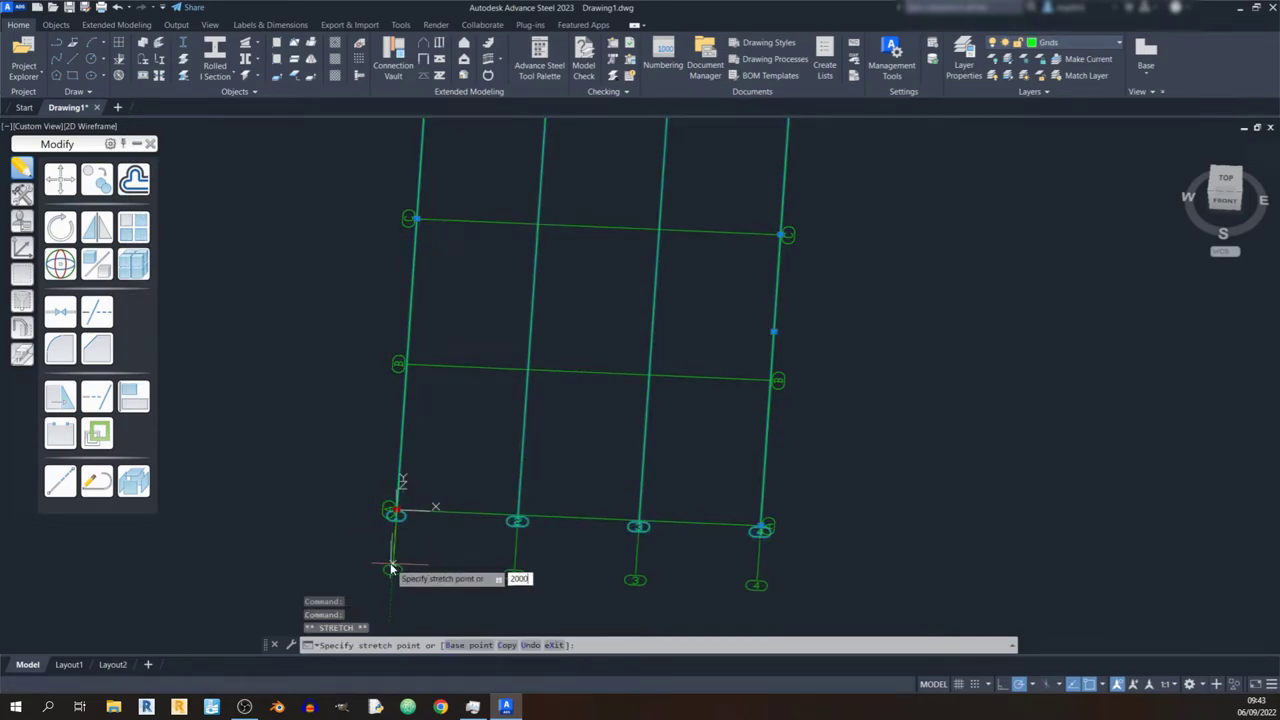
{"action": "type", "text": "000"}
{"action": "key", "text": "Return"}
{"action": "scroll", "coordinate": [640, 360], "scroll_direction": "down", "scroll_amount": 2}
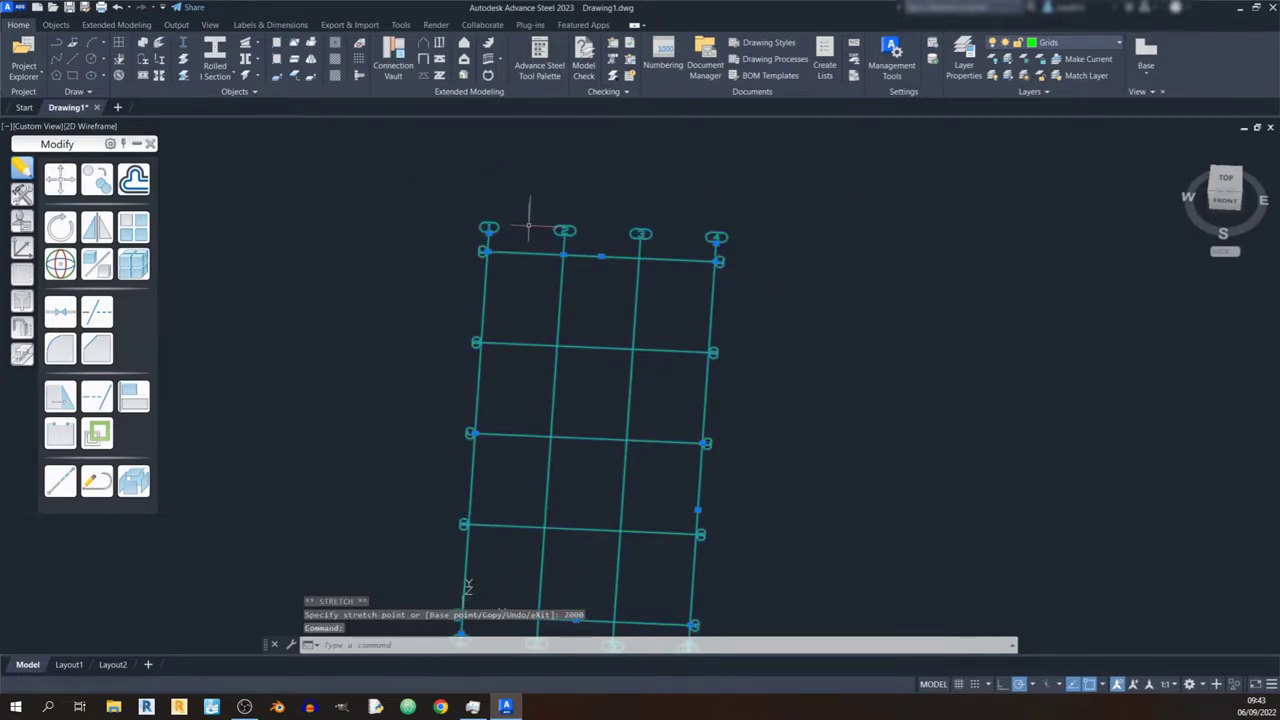
{"action": "key", "text": "Escape"}
{"action": "middle_click_drag", "start_coordinate": [862, 349], "coordinate": [380, 548], "text": "shift"}
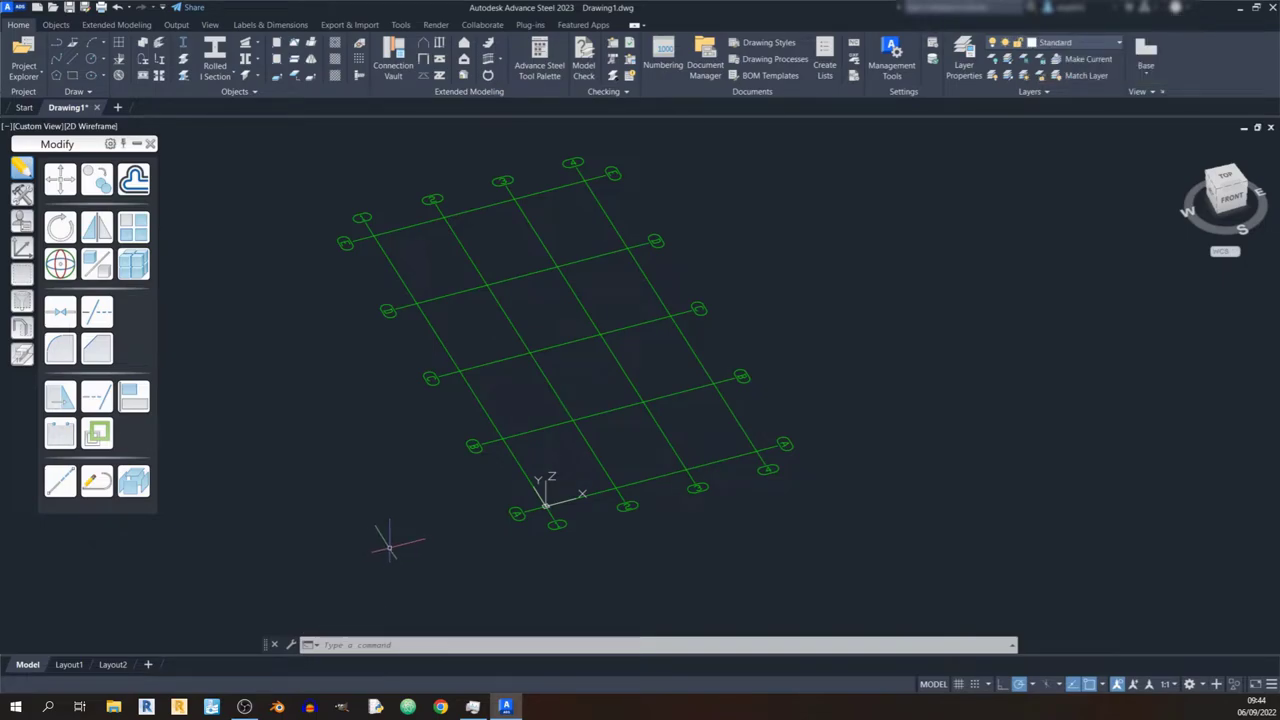
Insert a portal frame with its columns at the intersections of axis A with axes 1 and 4, entering 10 for the apex.
{"action": "left_click", "coordinate": [112, 25]}
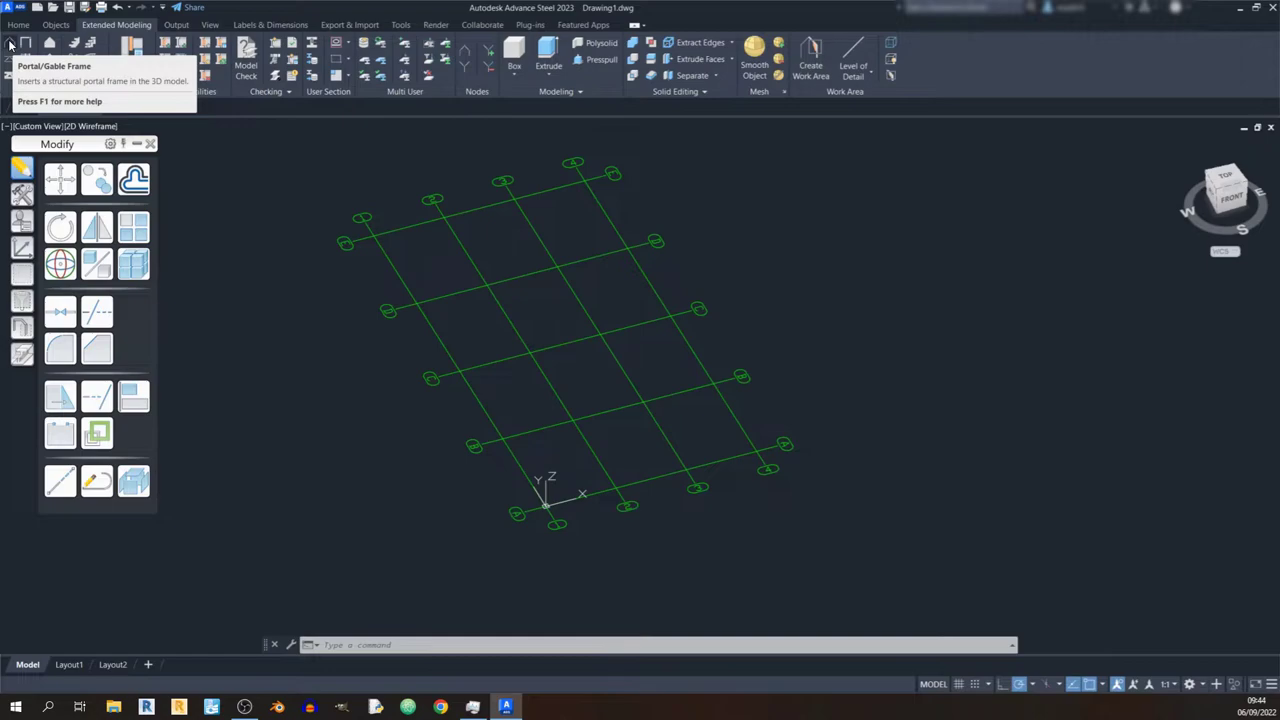
{"action": "left_click", "coordinate": [10, 44]}
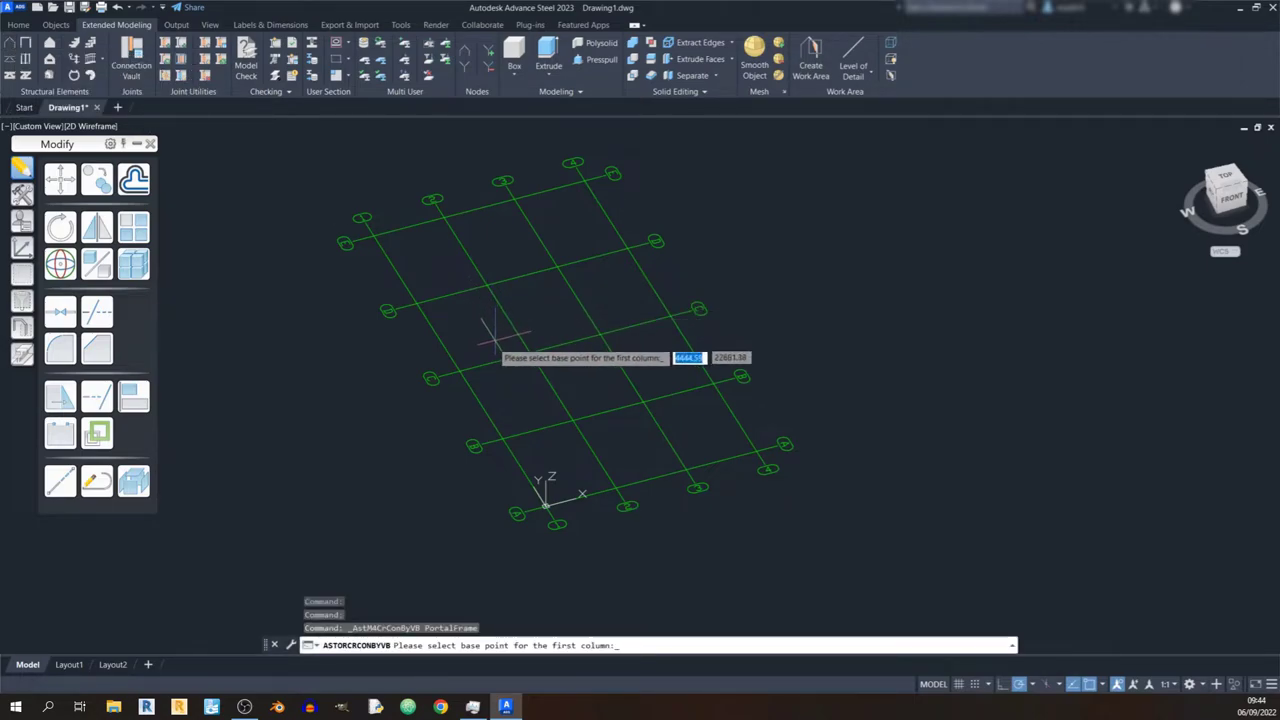
{"action": "middle_click_drag", "start_coordinate": [357, 370], "coordinate": [334, 400], "text": "shift"}
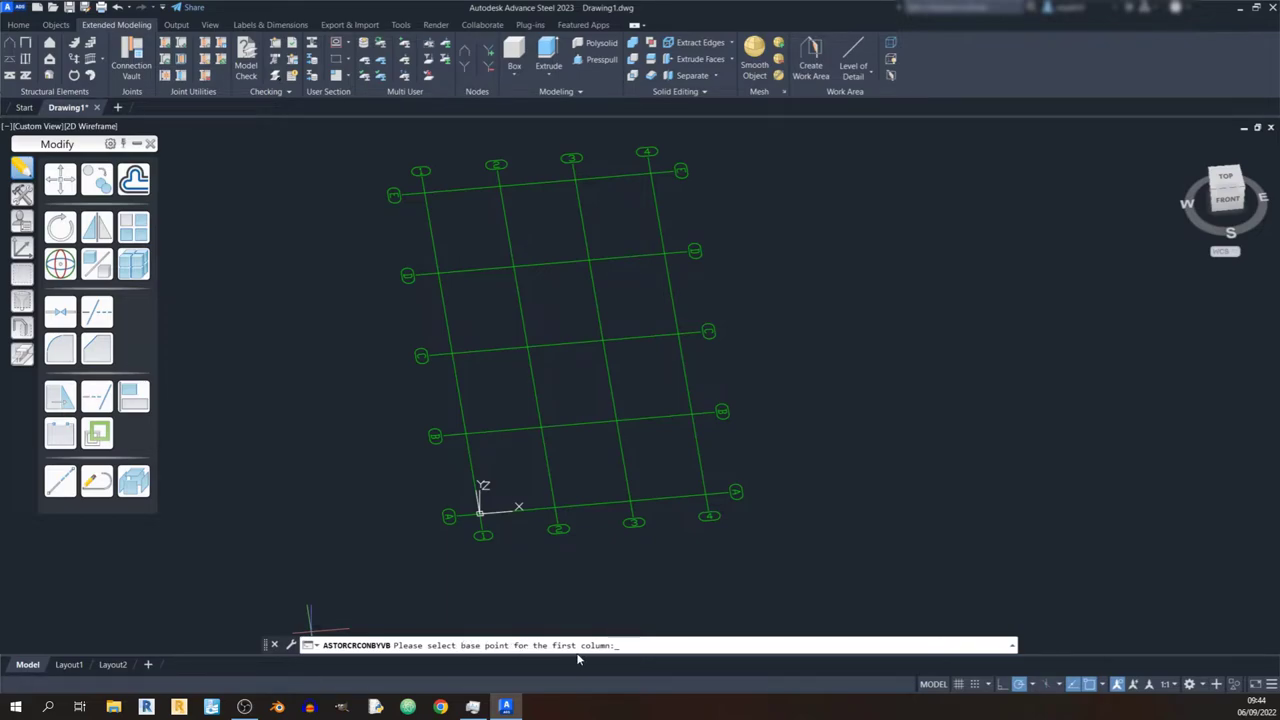
{"action": "scroll", "coordinate": [512, 524], "scroll_direction": "up", "scroll_amount": 8}
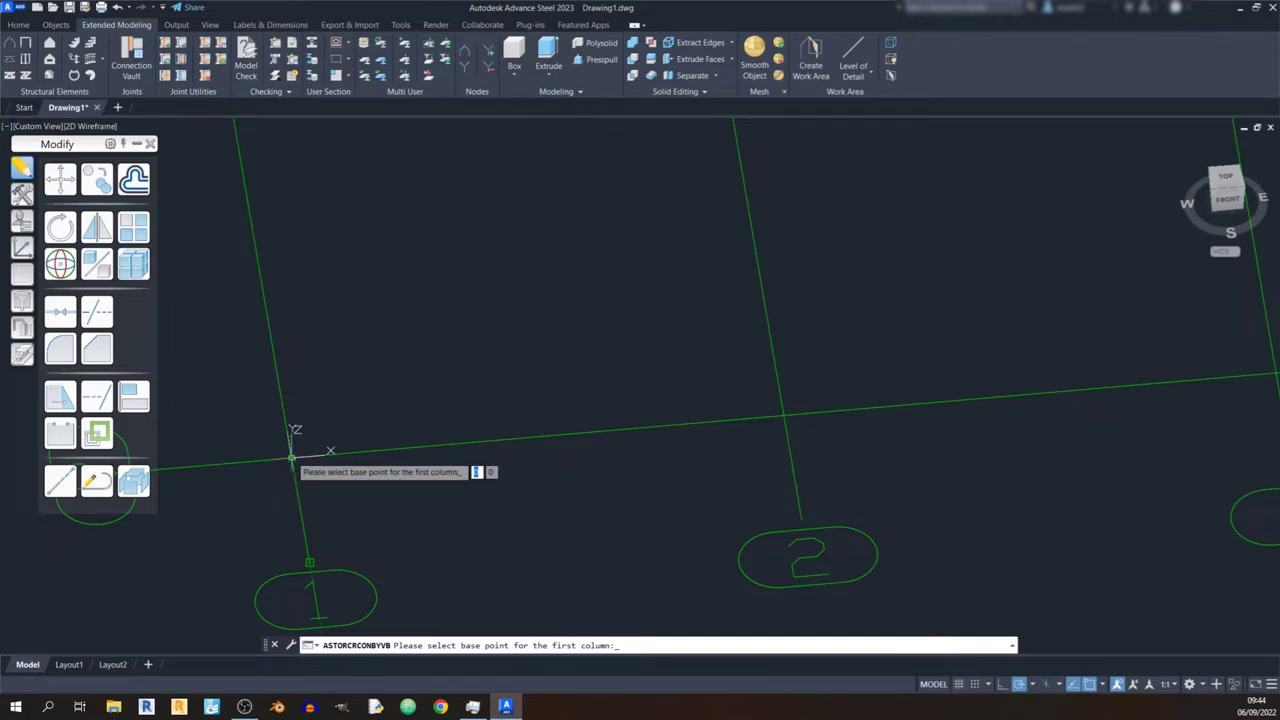
{"action": "left_click", "coordinate": [291, 459]}
{"action": "scroll", "coordinate": [449, 508], "scroll_direction": "down", "scroll_amount": 6}
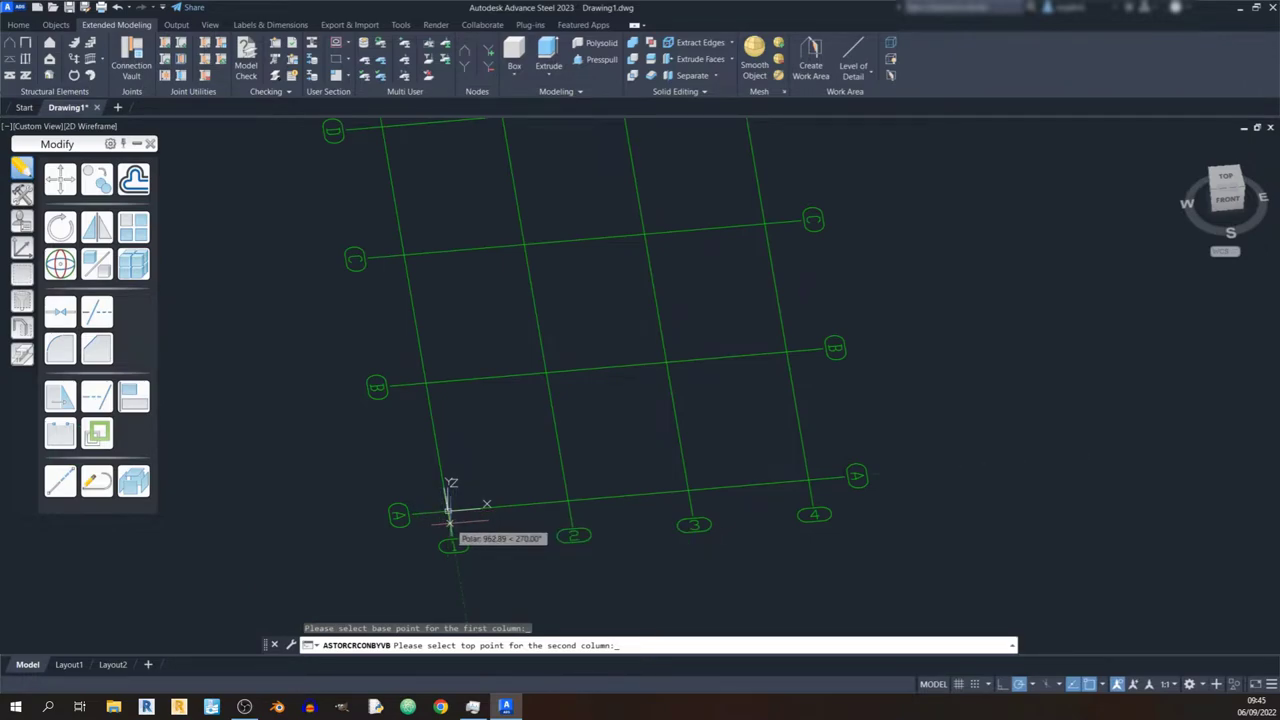
{"action": "scroll", "coordinate": [768, 533], "scroll_direction": "up", "scroll_amount": 6}
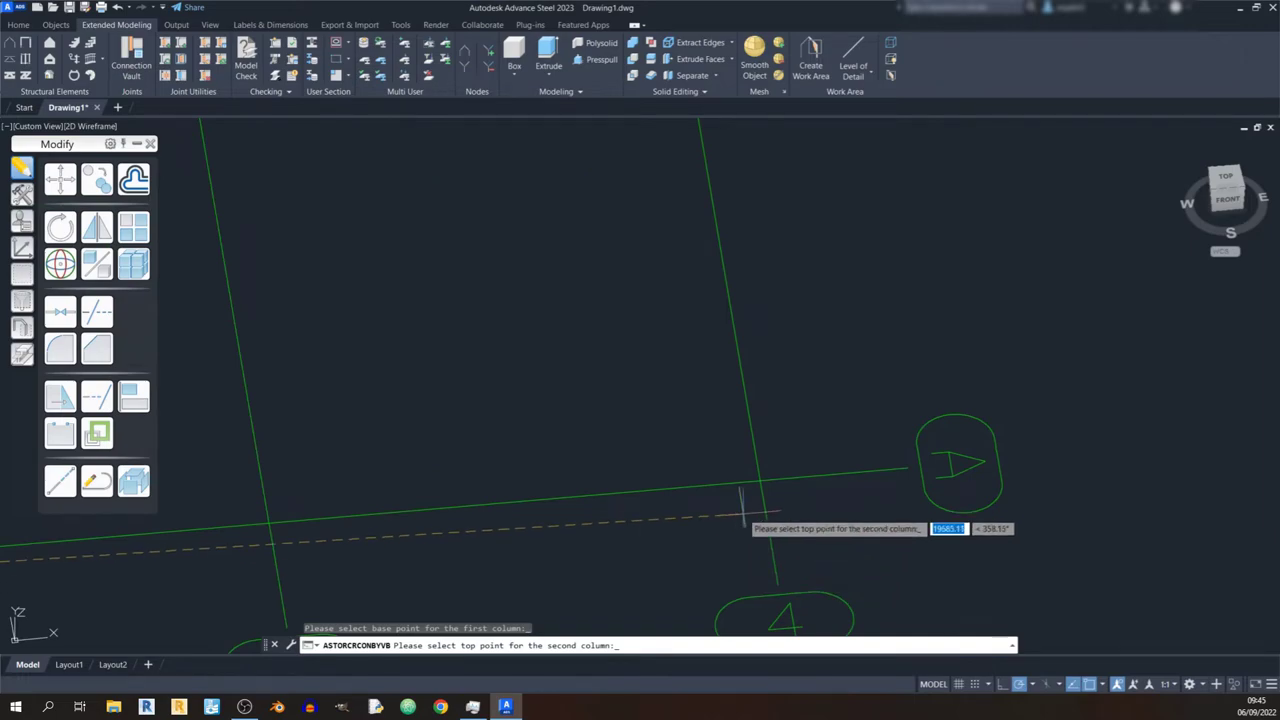
{"action": "left_click", "coordinate": [760, 483]}
{"action": "scroll", "coordinate": [603, 568], "scroll_direction": "down", "scroll_amount": 5}
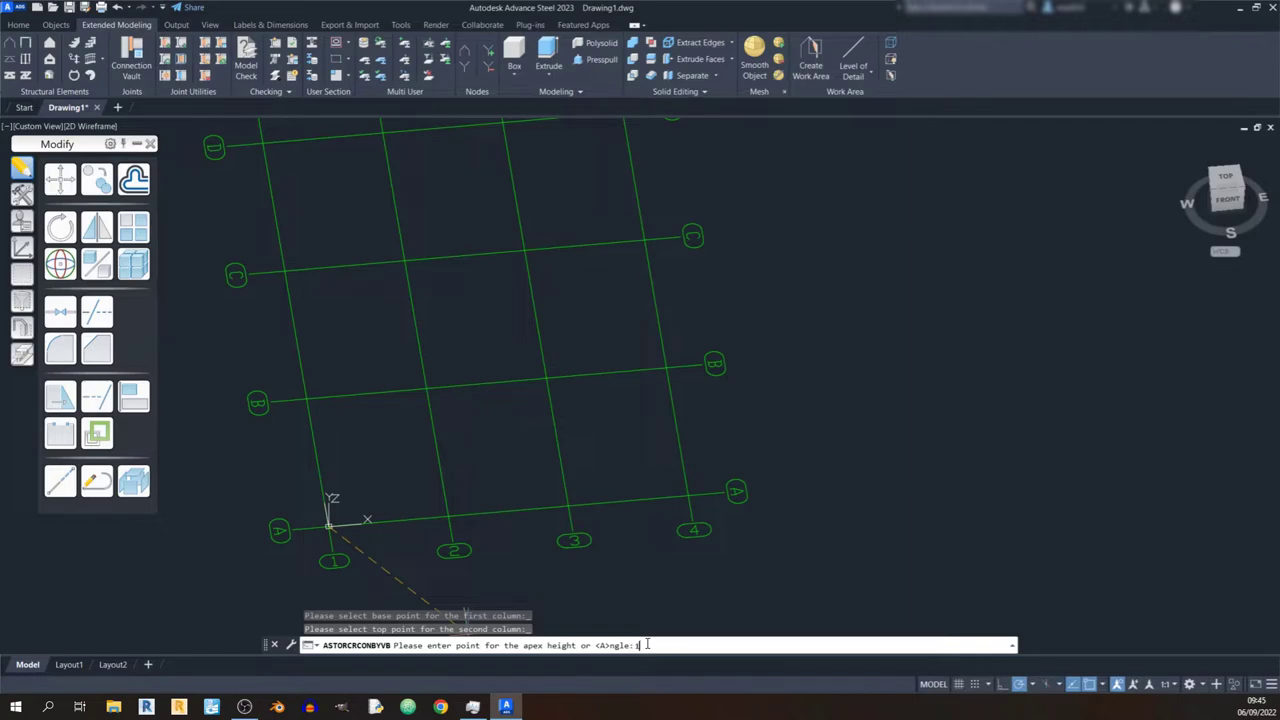
{"action": "type", "text": "0"}
{"action": "key", "text": "Return"}
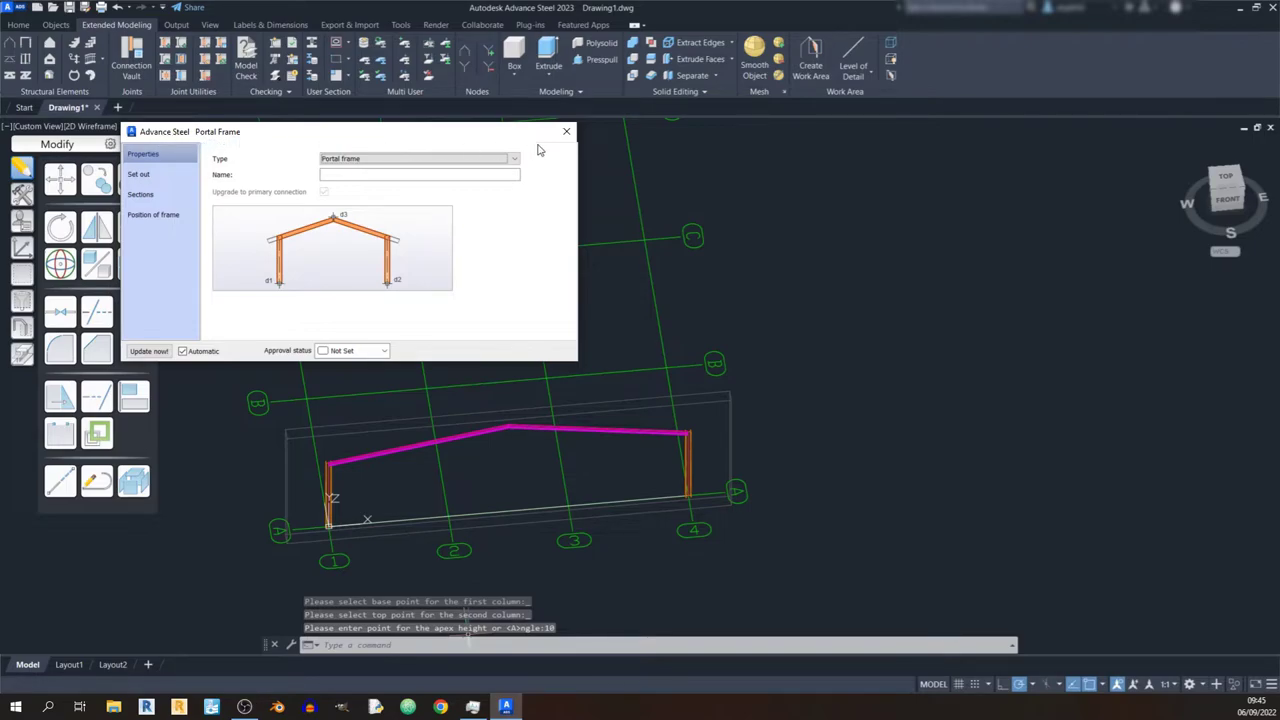
Keep the frame type as Portal frame and look through its set-out, section and frame position settings.
{"action": "left_click", "coordinate": [478, 160]}
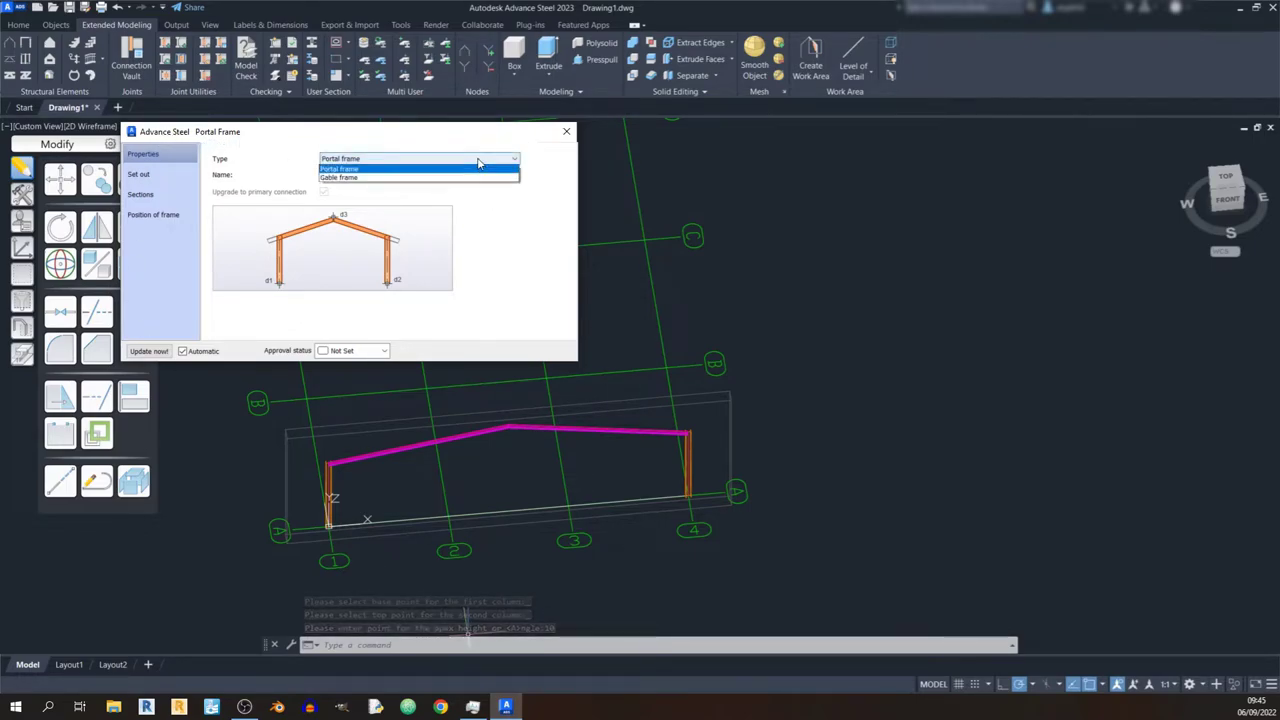
{"action": "left_click", "coordinate": [337, 168]}
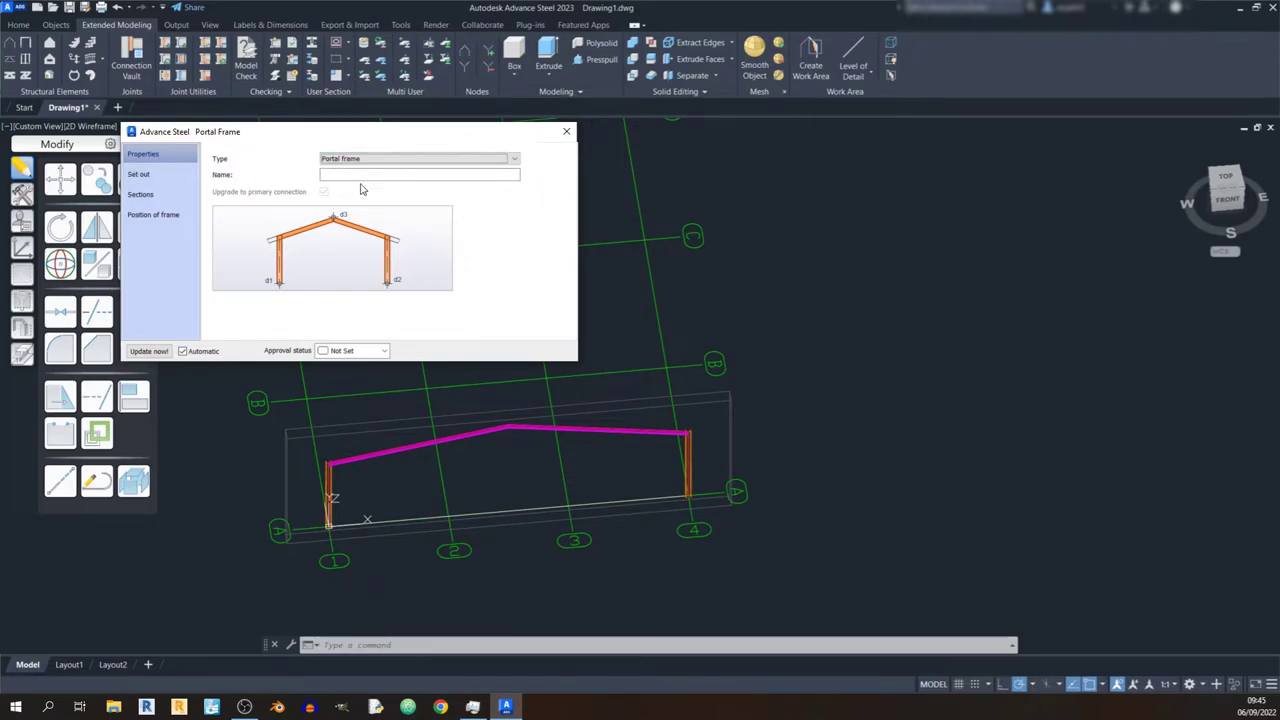
{"action": "left_click", "coordinate": [159, 177]}
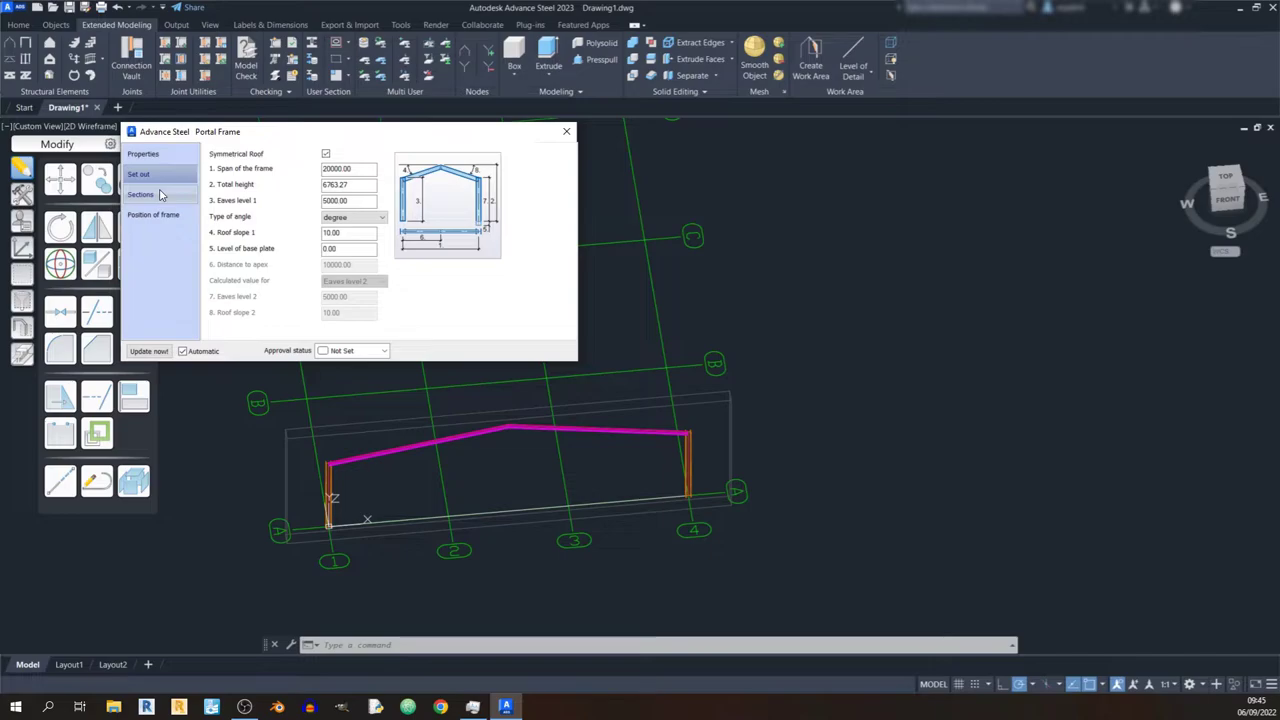
{"action": "left_click", "coordinate": [159, 195]}
{"action": "left_click", "coordinate": [159, 214]}
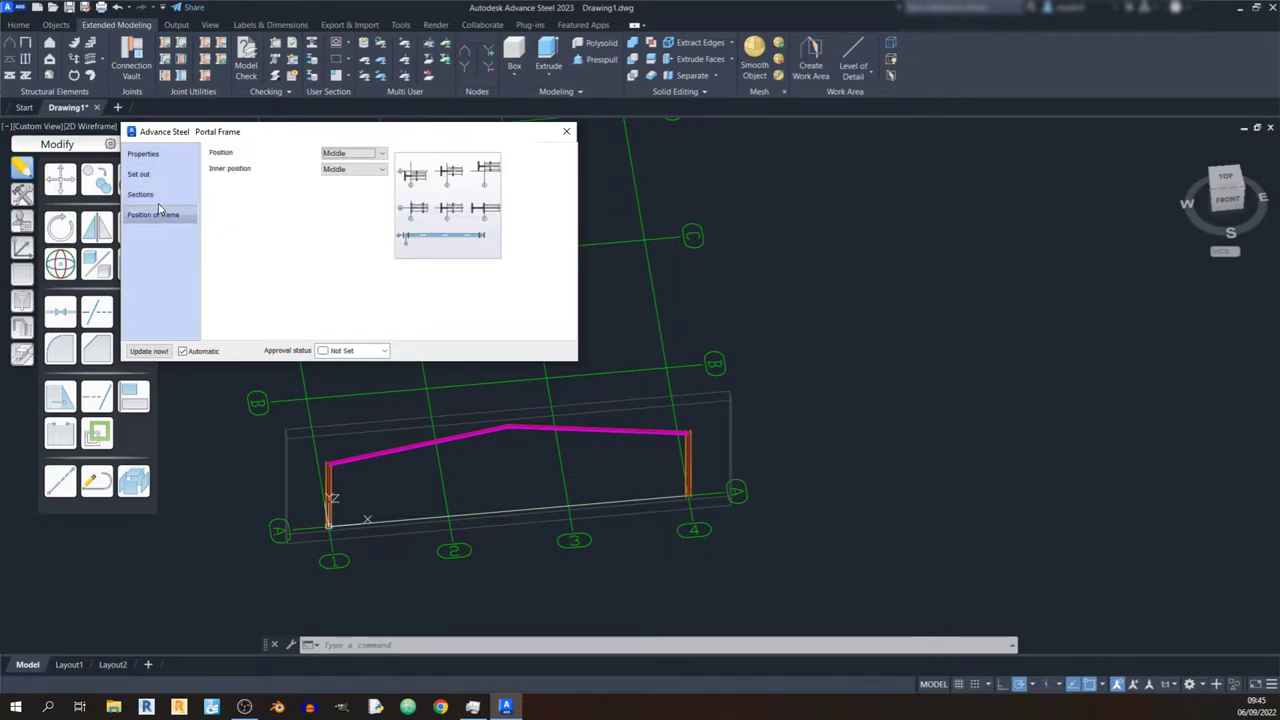
Examine the frame's set-out values: symmetrical roof, span, total height, eaves level, angle type, roof slope and base plate level.
{"action": "left_click", "coordinate": [171, 176]}
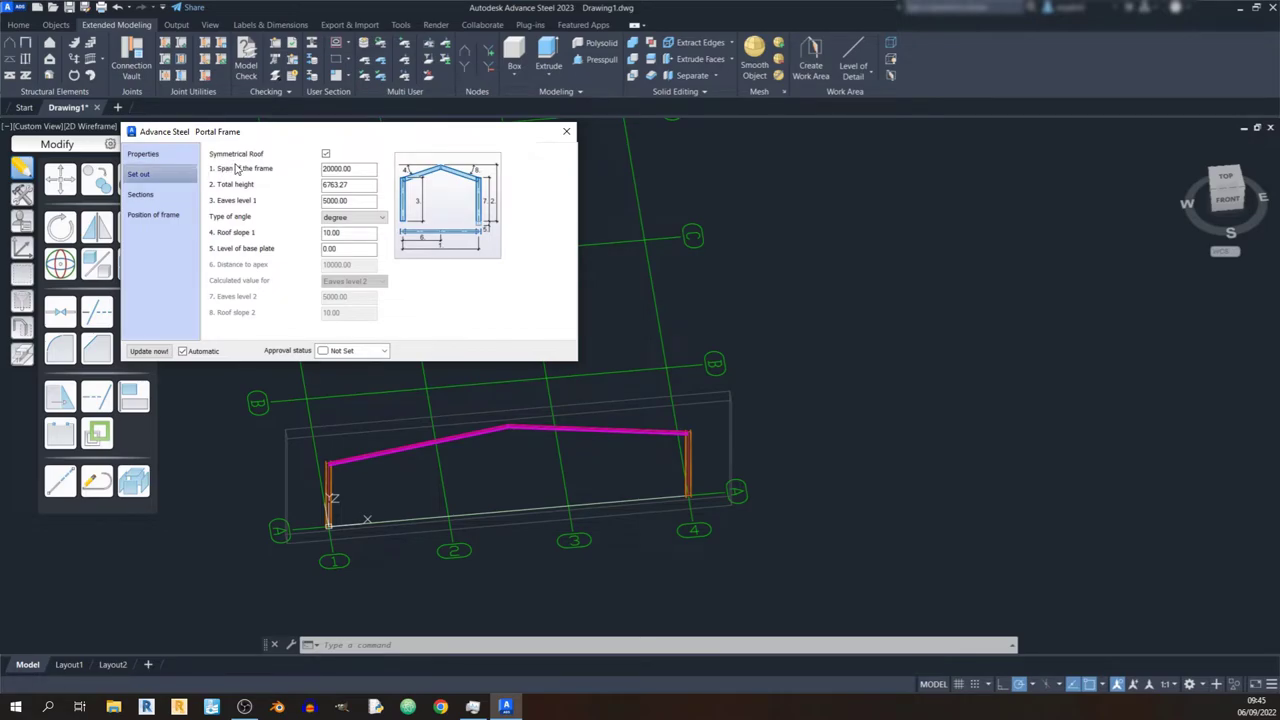
{"action": "left_click", "coordinate": [326, 154]}
{"action": "left_click", "coordinate": [326, 154]}
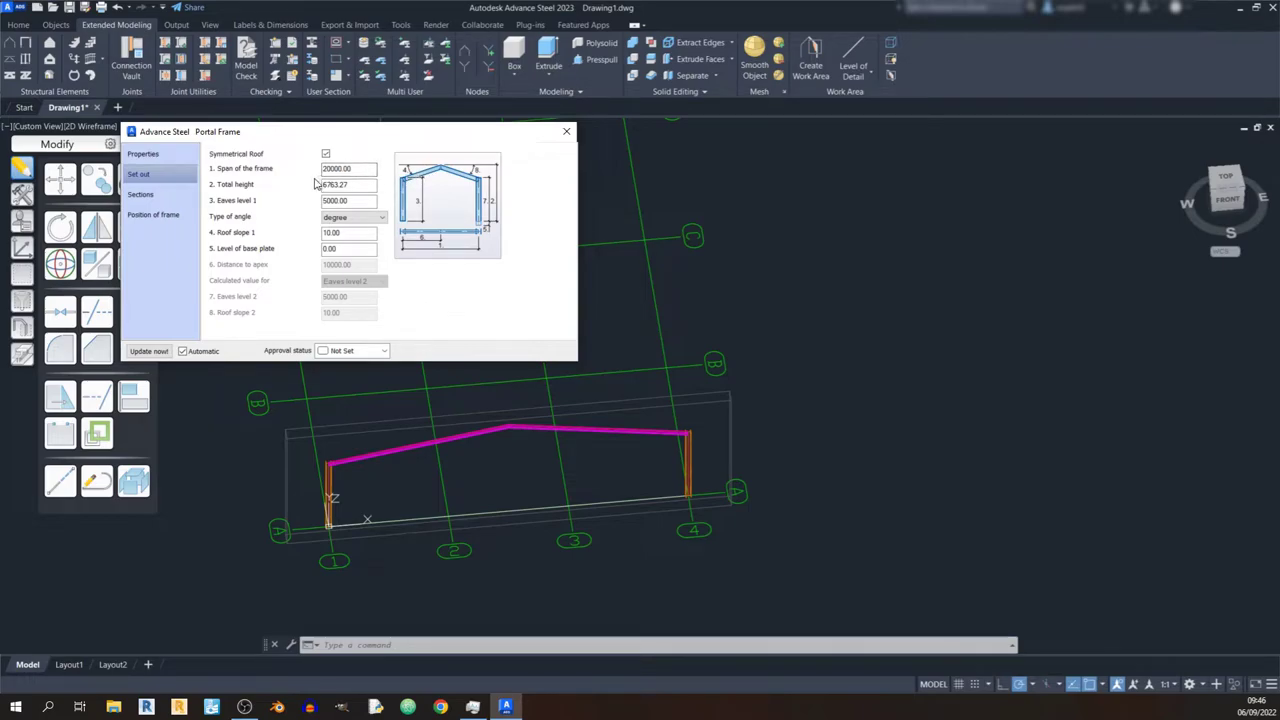
{"action": "left_click_drag", "start_coordinate": [369, 169], "coordinate": [320, 170]}
{"action": "left_click", "coordinate": [358, 183]}
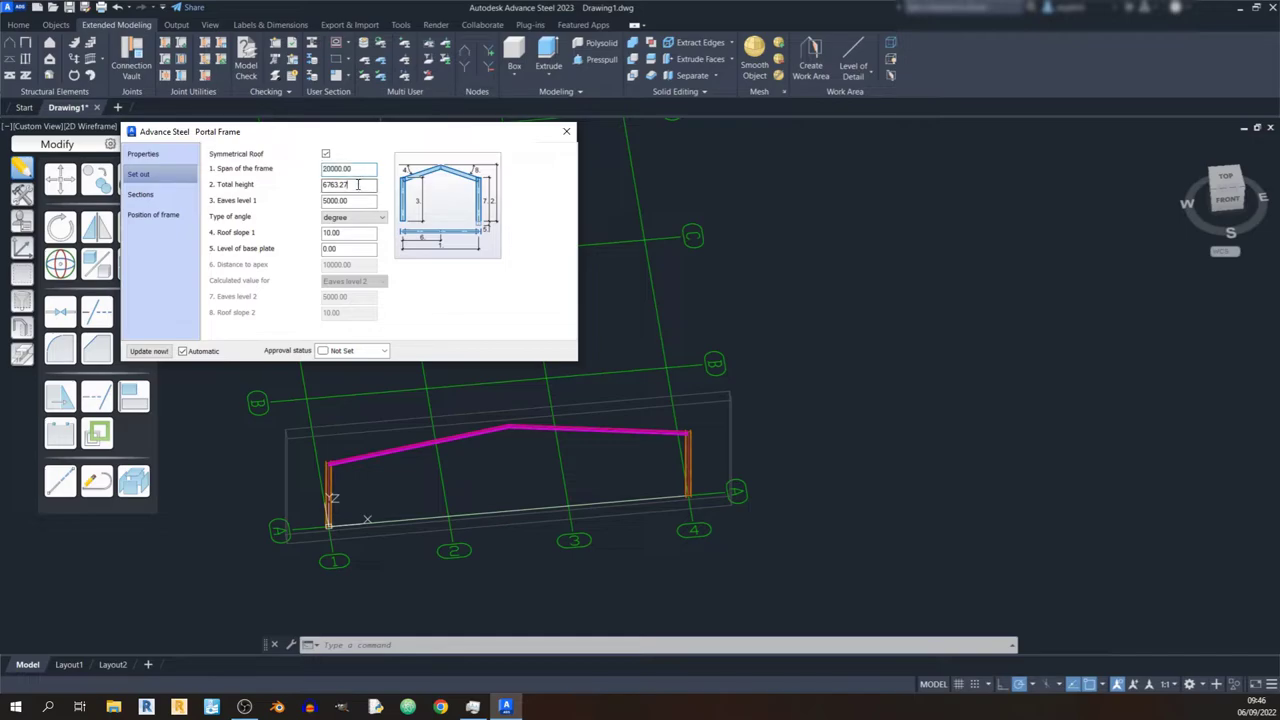
{"action": "left_click_drag", "start_coordinate": [358, 183], "coordinate": [318, 185]}
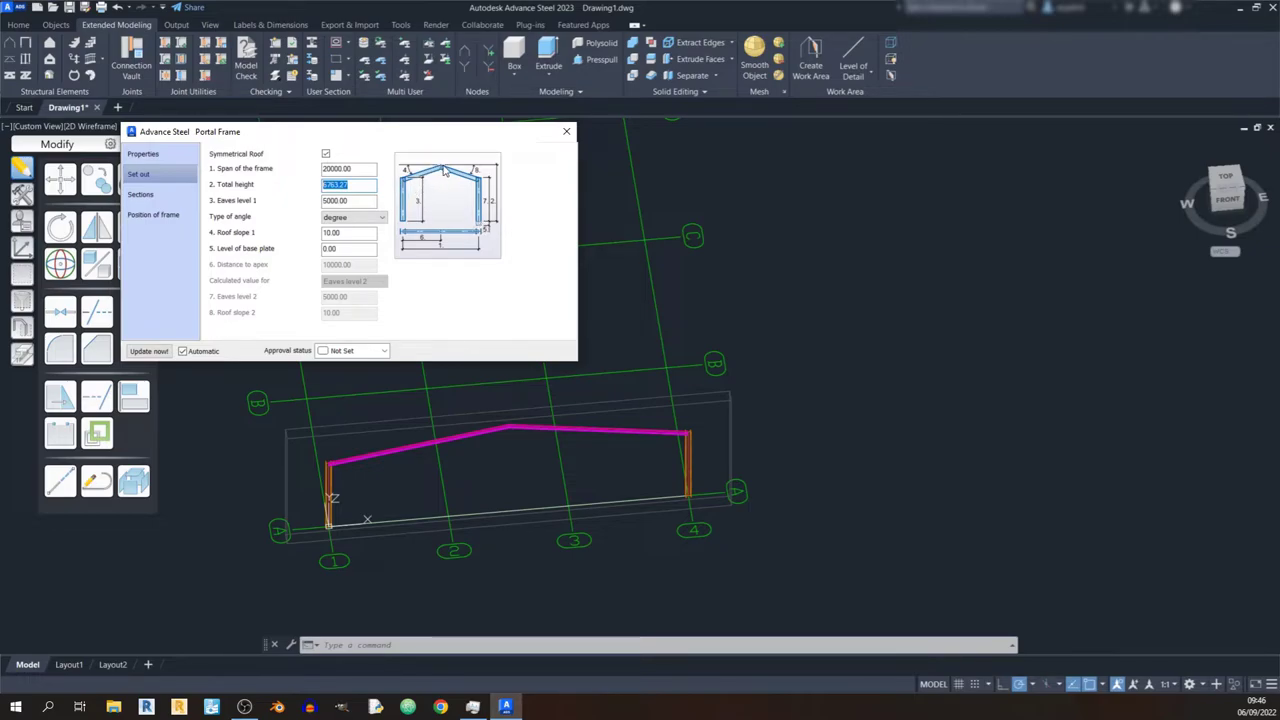
{"action": "left_click", "coordinate": [372, 185]}
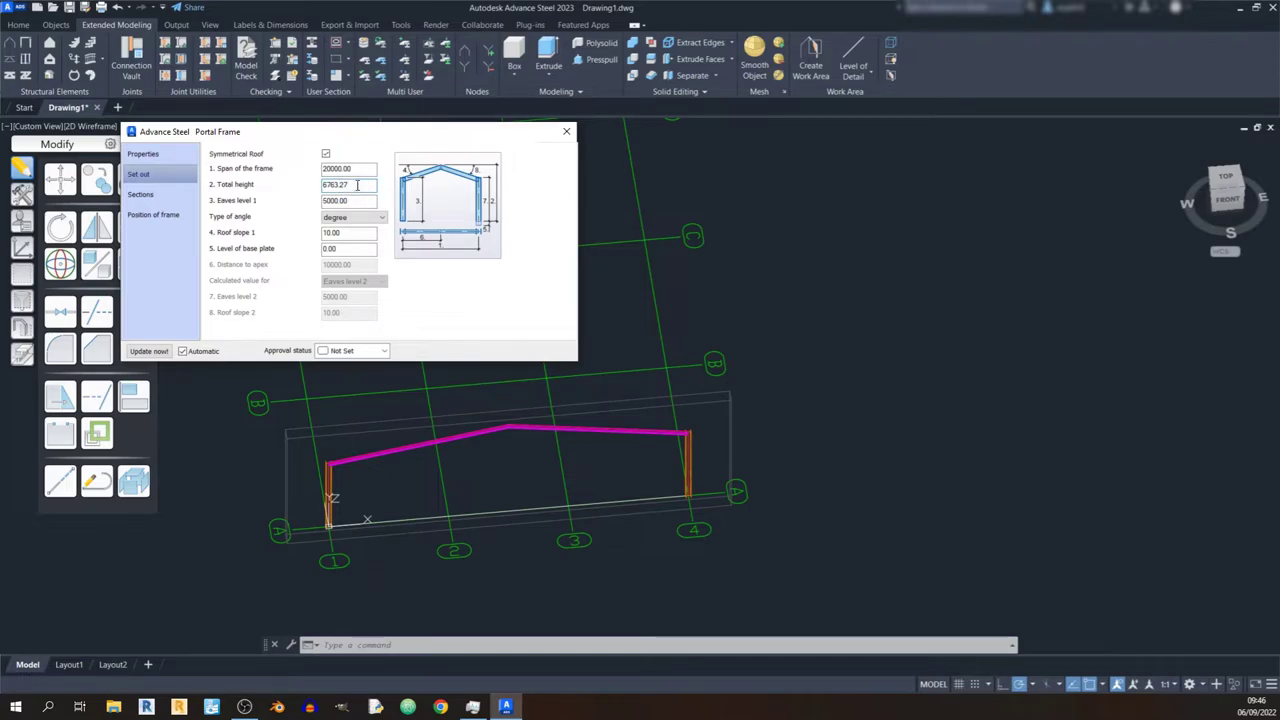
{"action": "left_click", "coordinate": [352, 199]}
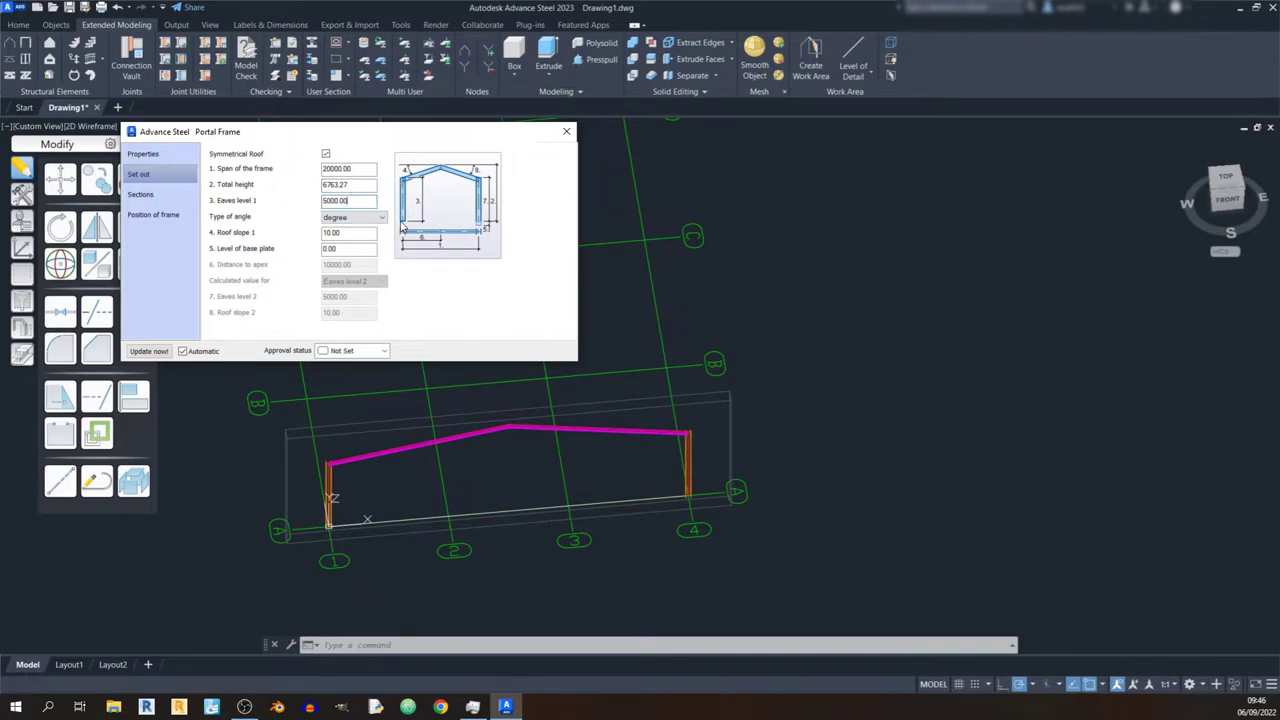
{"action": "left_click_drag", "start_coordinate": [363, 200], "coordinate": [333, 200]}
{"action": "left_click", "coordinate": [377, 218]}
{"action": "left_click", "coordinate": [374, 228]}
{"action": "left_click", "coordinate": [358, 233]}
{"action": "key", "text": "Tab"}
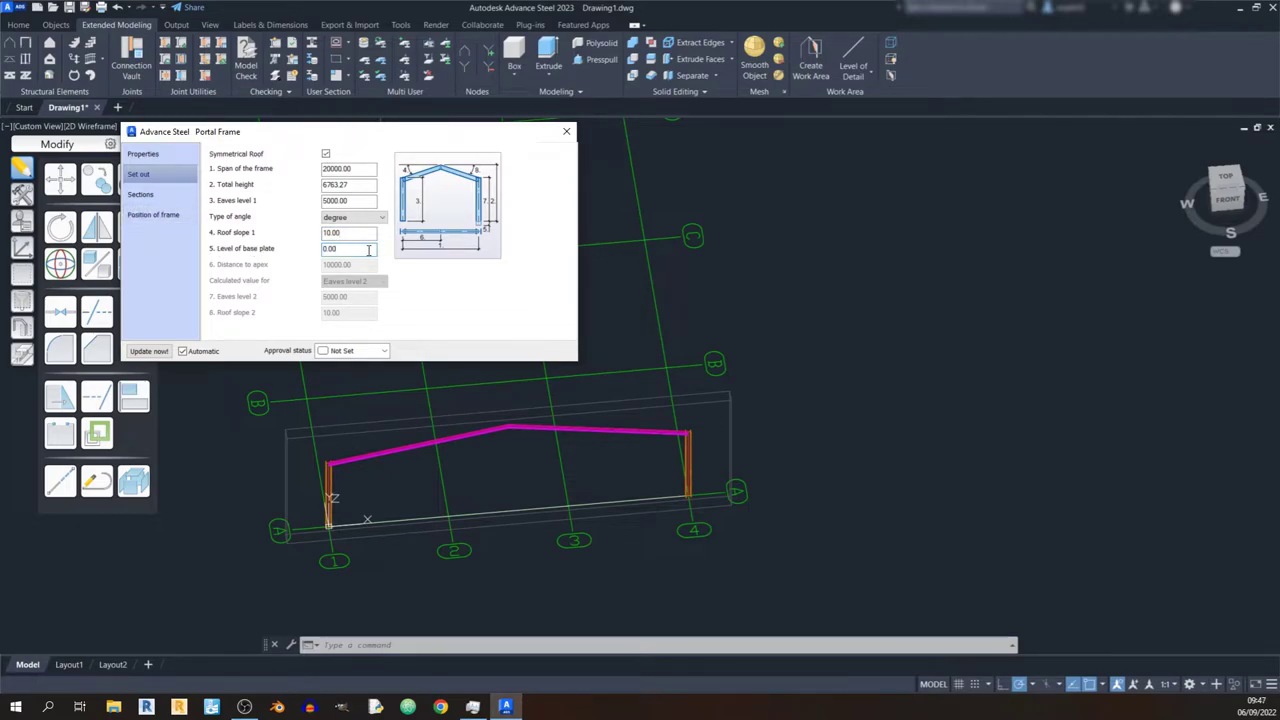
{"action": "double_click", "coordinate": [368, 250]}
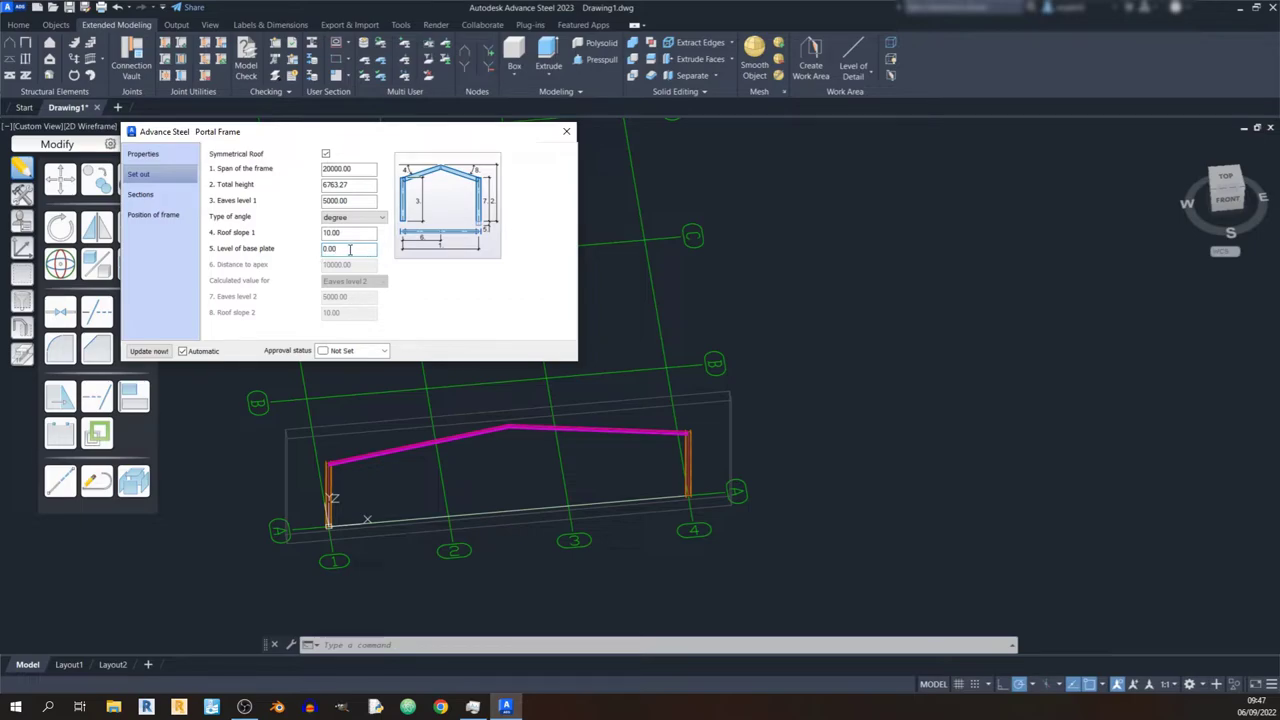
Check how the equal columns option affects the second column size in the section settings, leaving the option enabled.
{"action": "left_click", "coordinate": [159, 199]}
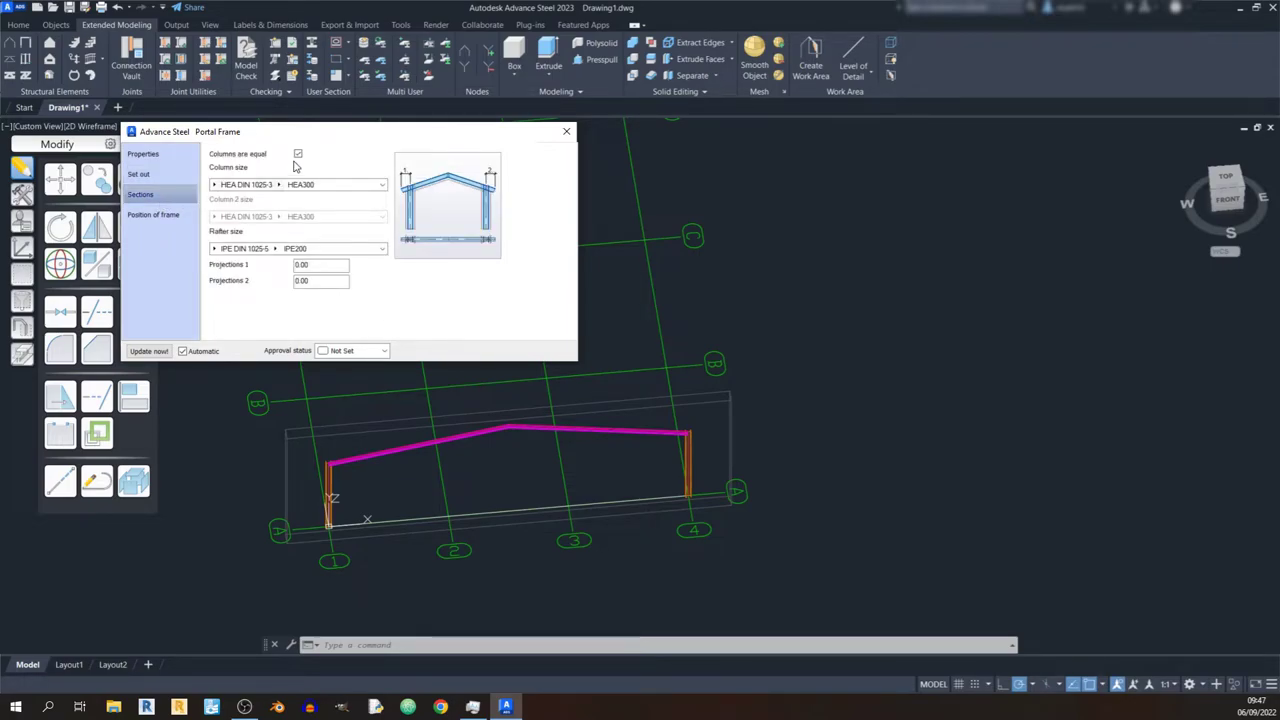
{"action": "left_click", "coordinate": [298, 156]}
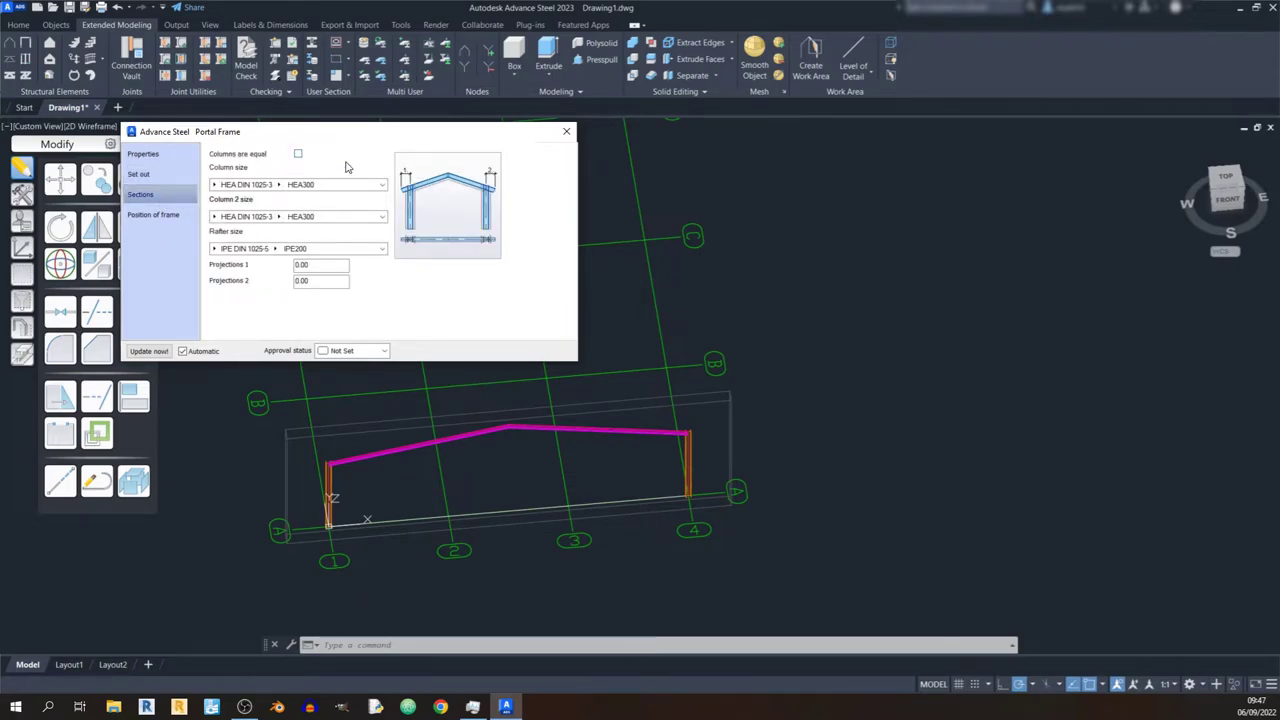
{"action": "left_click", "coordinate": [298, 156]}
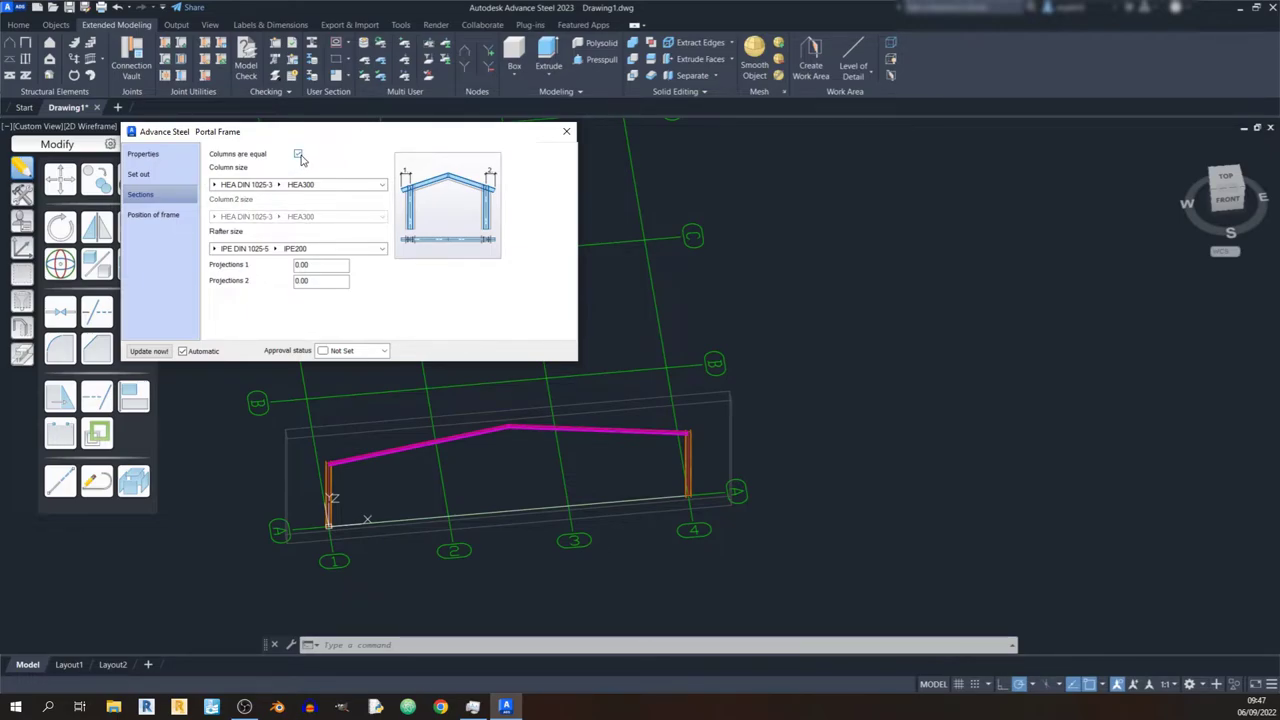
{"action": "left_click", "coordinate": [298, 156]}
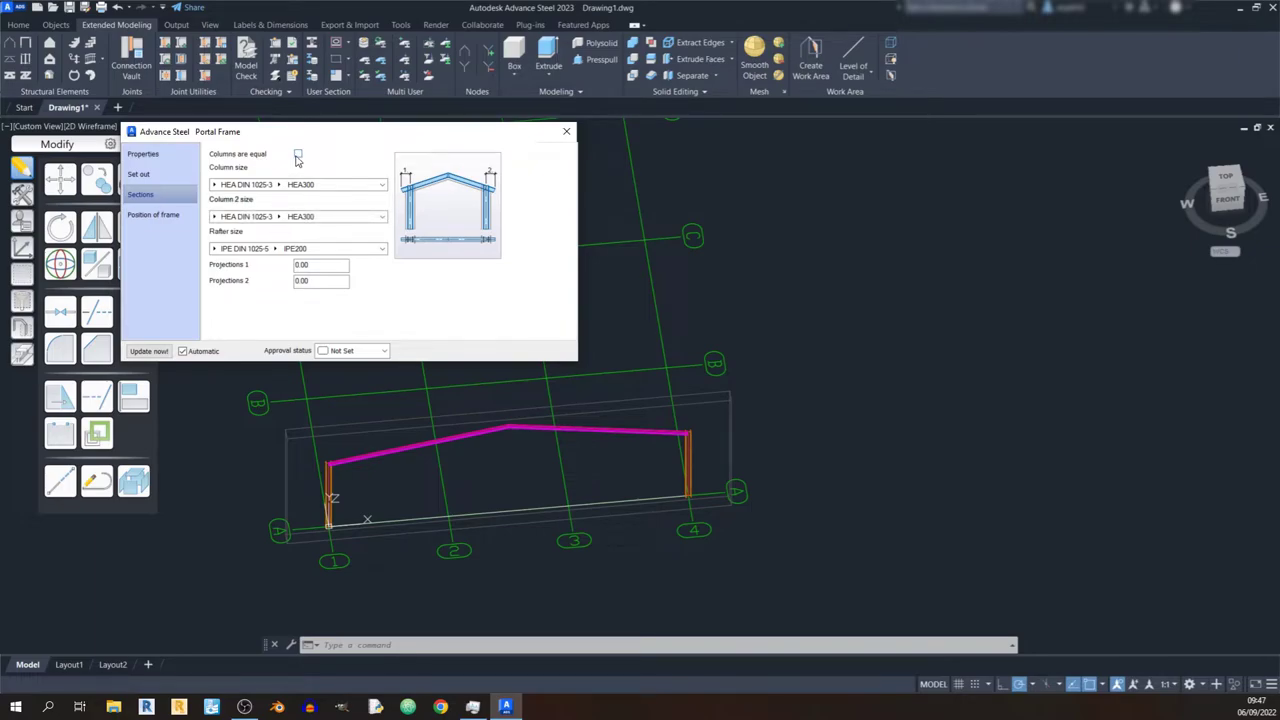
{"action": "left_click", "coordinate": [298, 156]}
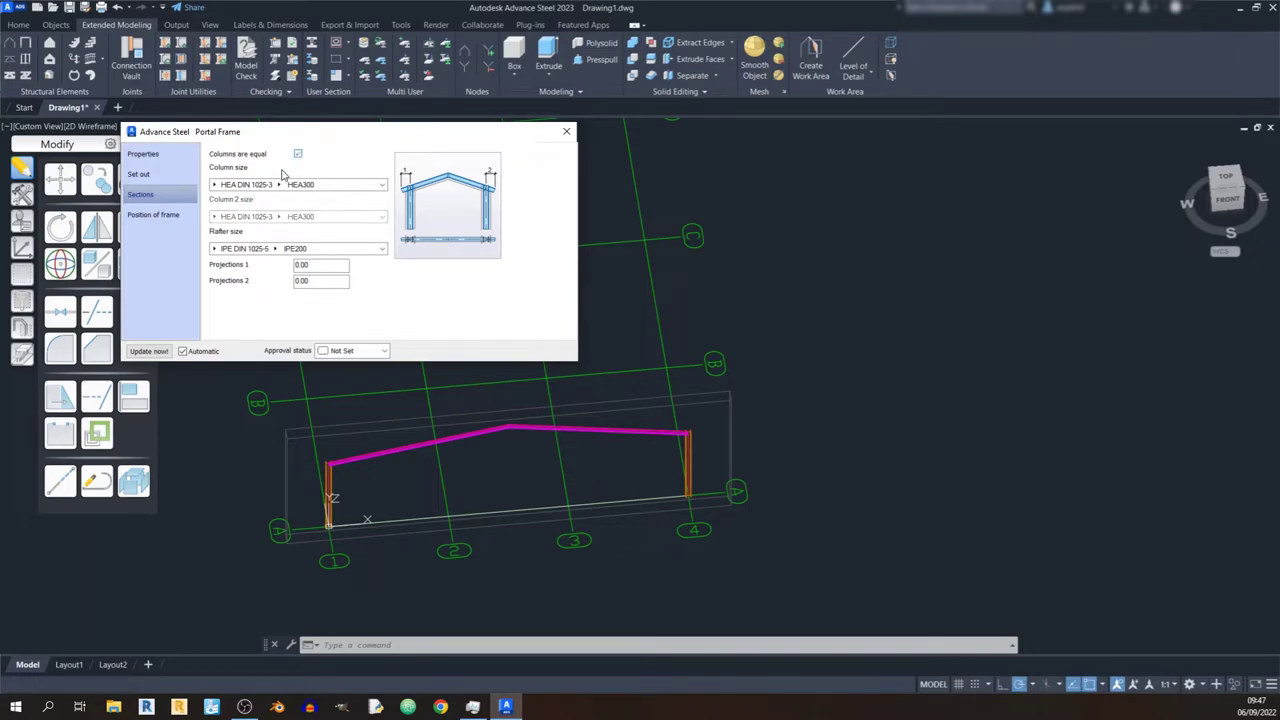
Change the section type of the portal frame's columns to UK Universal Column.
{"action": "left_click", "coordinate": [214, 185]}
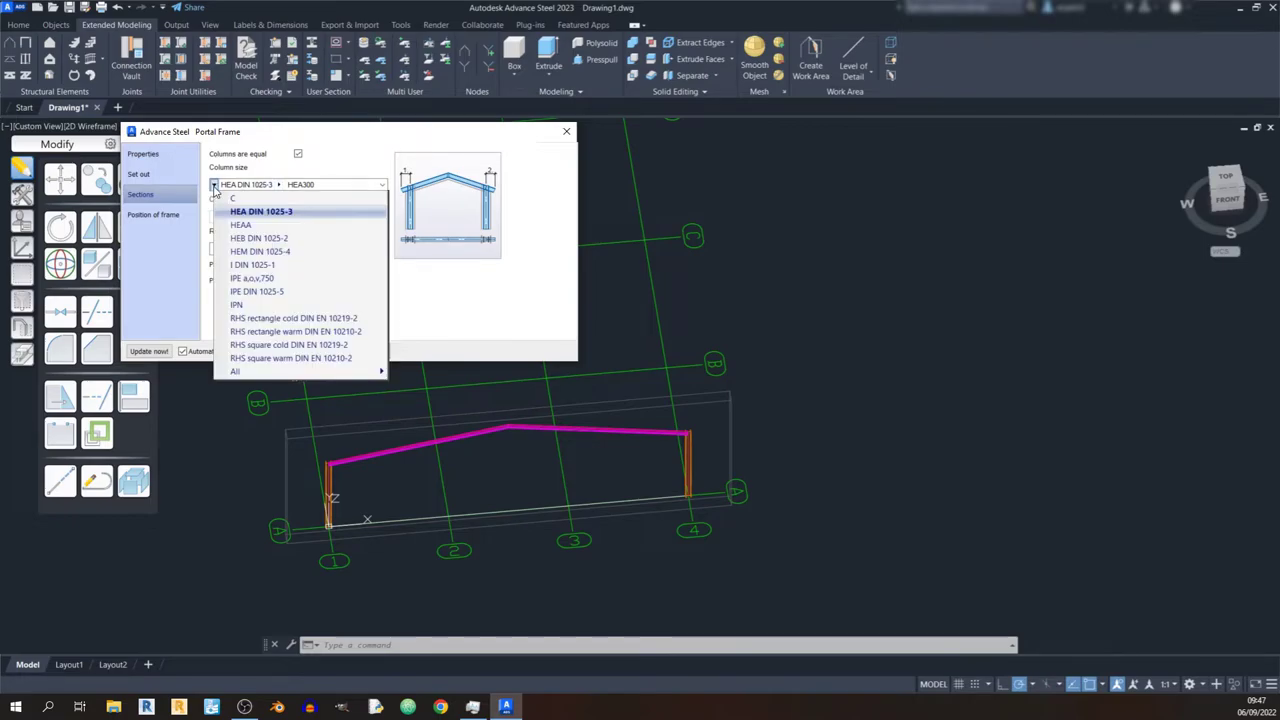
{"action": "mouse_move", "coordinate": [275, 372]}
{"action": "scroll", "coordinate": [510, 490], "scroll_direction": "down", "scroll_amount": 8}
{"action": "left_click_drag", "start_coordinate": [665, 400], "coordinate": [665, 542]}
{"action": "scroll", "coordinate": [563, 505], "scroll_direction": "up", "scroll_amount": 1}
{"action": "left_click", "coordinate": [508, 472]}
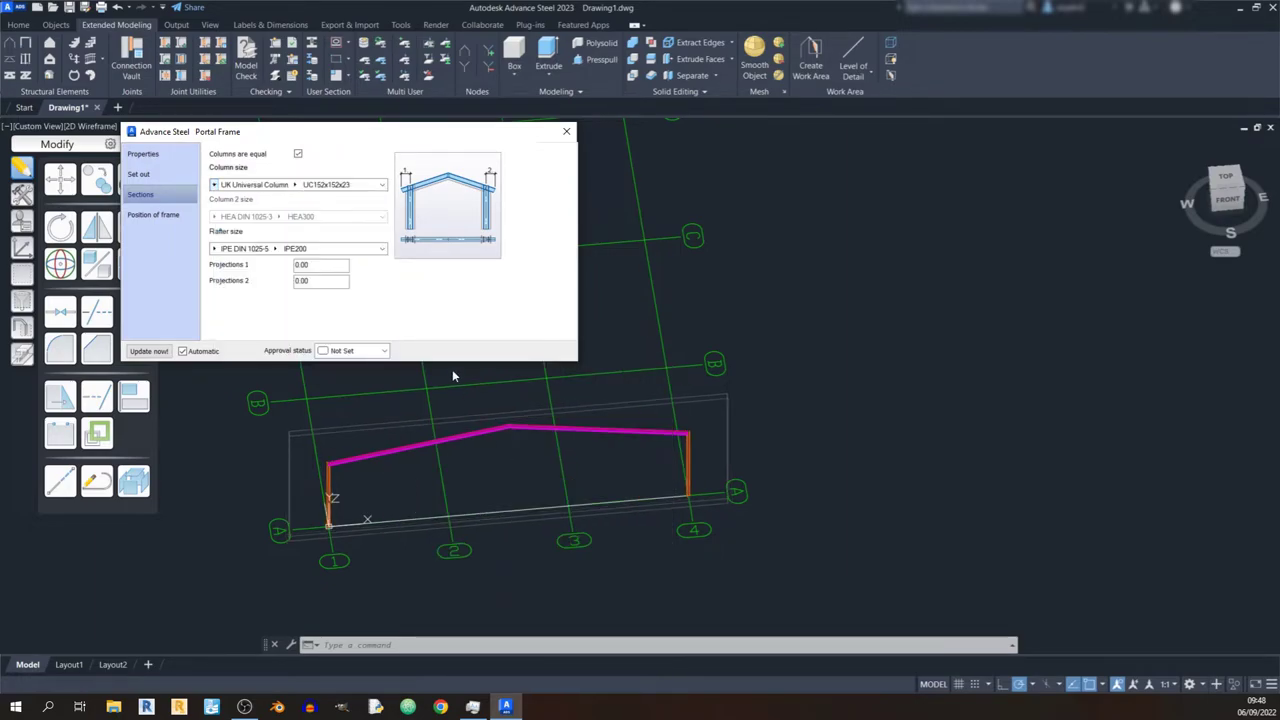
Set the portal frame's column size to UC254x254x89.
{"action": "left_click", "coordinate": [294, 185]}
{"action": "scroll", "coordinate": [312, 340], "scroll_direction": "down", "scroll_amount": 2}
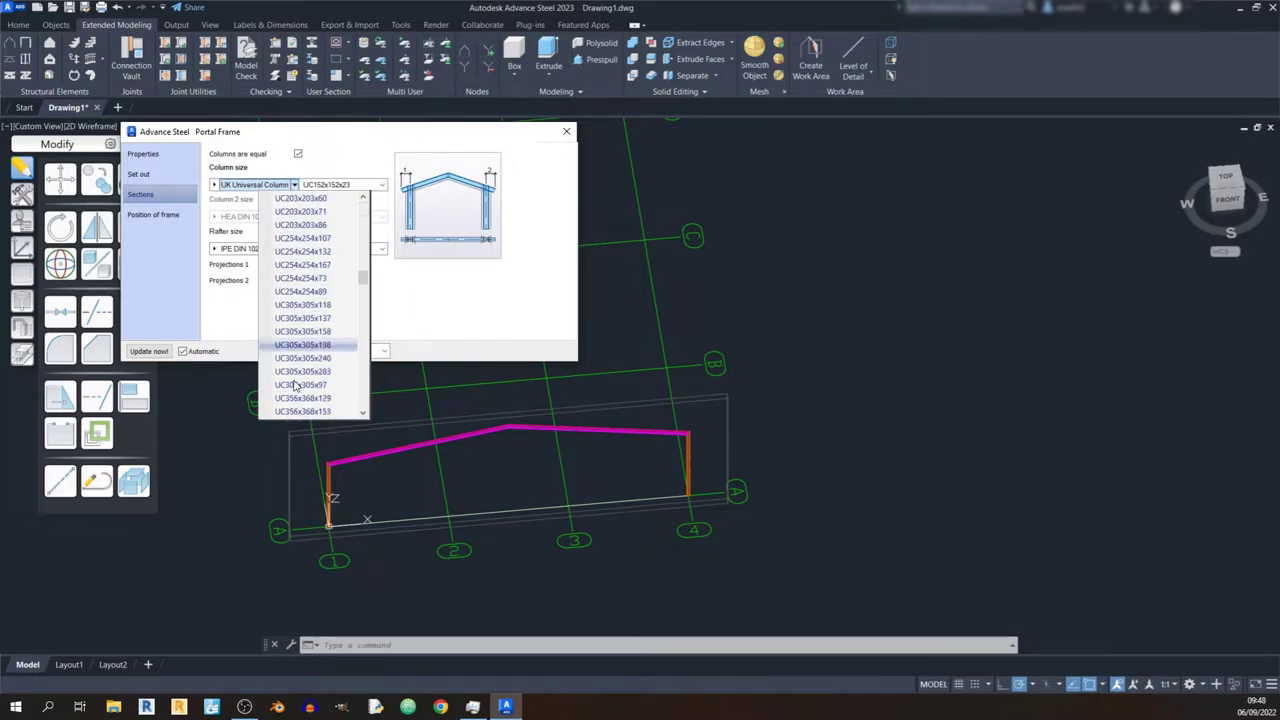
{"action": "left_click", "coordinate": [335, 292]}
Change the section type of the portal frame's rafters to UK Universal Beam.
{"action": "left_click", "coordinate": [228, 250]}
{"action": "left_click", "coordinate": [271, 469]}
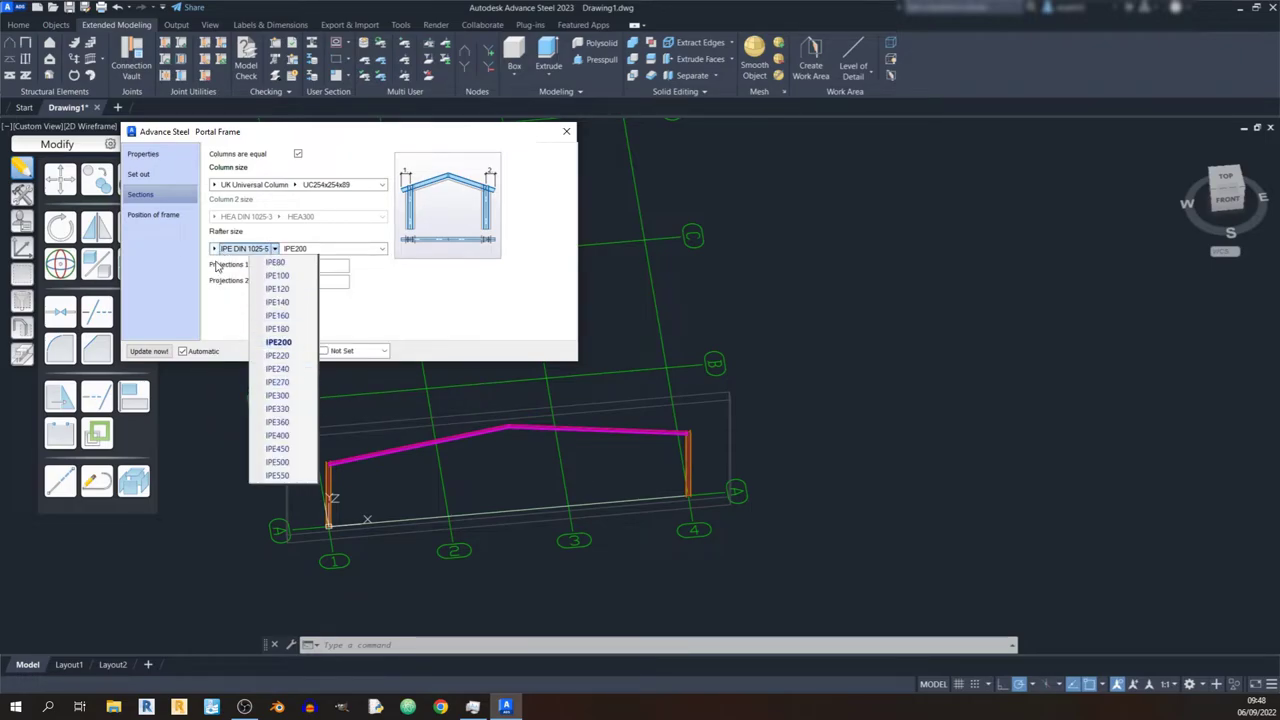
{"action": "left_click", "coordinate": [224, 250]}
{"action": "mouse_move", "coordinate": [266, 438]}
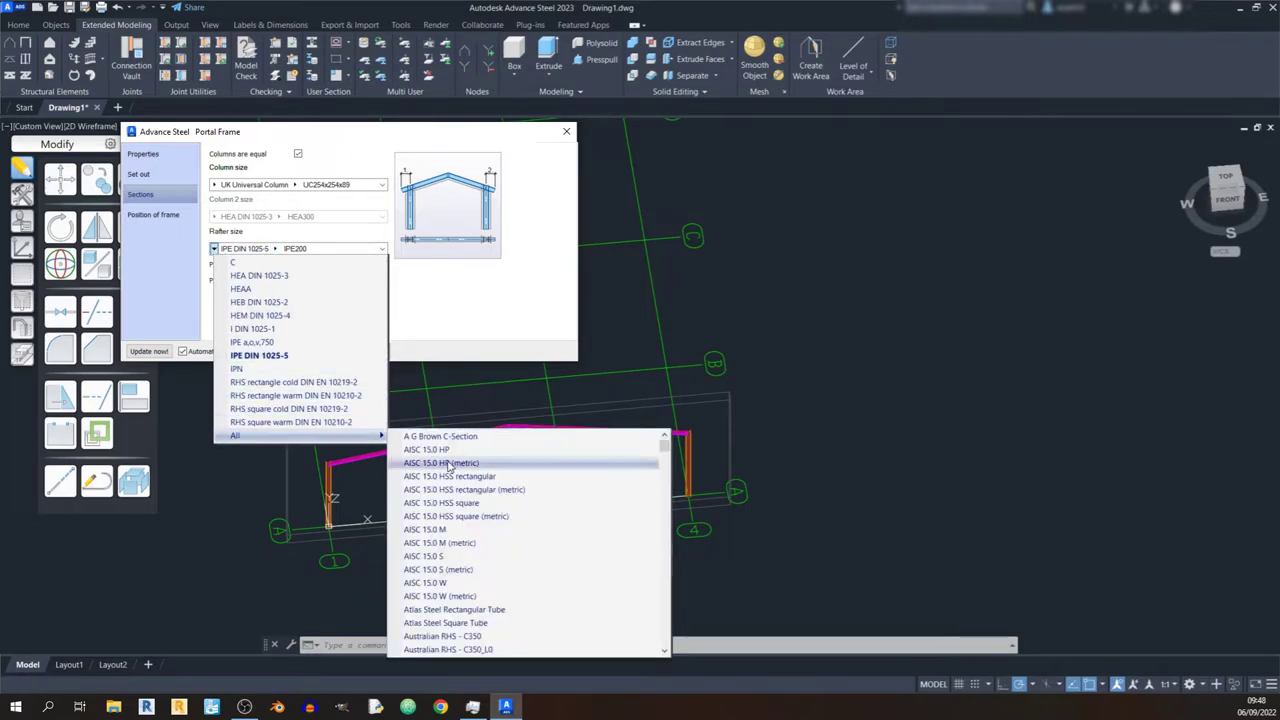
{"action": "left_click_drag", "start_coordinate": [664, 442], "coordinate": [664, 615]}
{"action": "scroll", "coordinate": [617, 591], "scroll_direction": "up", "scroll_amount": 10}
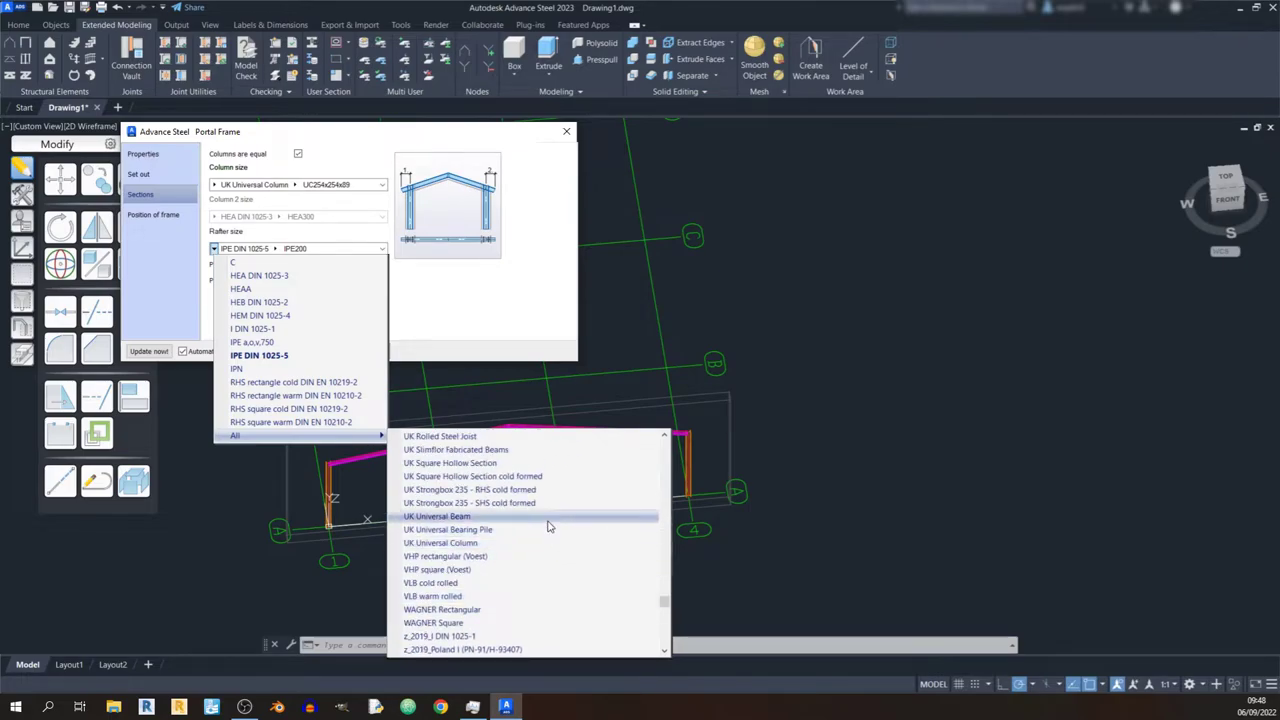
{"action": "left_click", "coordinate": [548, 518]}
Set the portal frame's rafter size to UB305x165x54.
{"action": "left_click", "coordinate": [289, 249]}
{"action": "left_click", "coordinate": [289, 249]}
{"action": "left_click", "coordinate": [289, 249]}
{"action": "scroll", "coordinate": [289, 249], "scroll_direction": "down", "scroll_amount": 1}
{"action": "scroll", "coordinate": [296, 436], "scroll_direction": "down", "scroll_amount": 3}
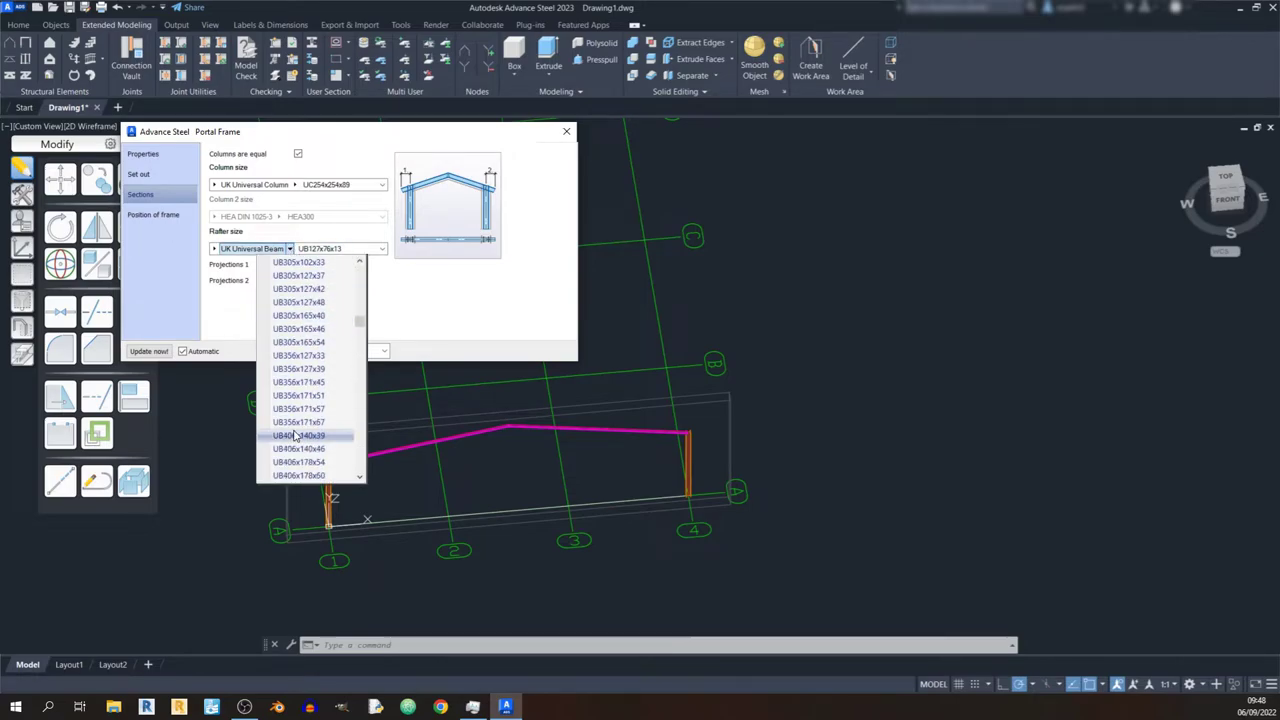
{"action": "left_click", "coordinate": [296, 345]}
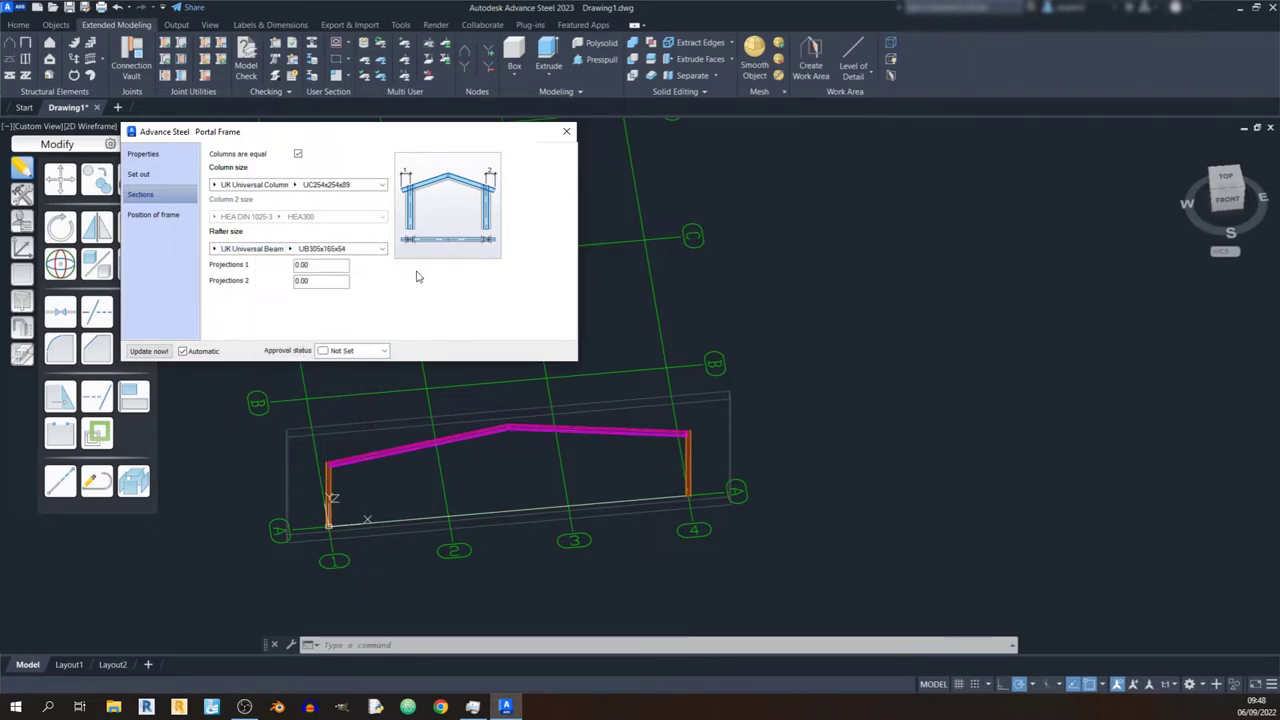
Set both rafter projections, 1 and 2, to 2000 so the rafters extend past the columns.
{"action": "left_click", "coordinate": [300, 265]}
{"action": "left_click", "coordinate": [298, 280]}
{"action": "left_click", "coordinate": [310, 265]}
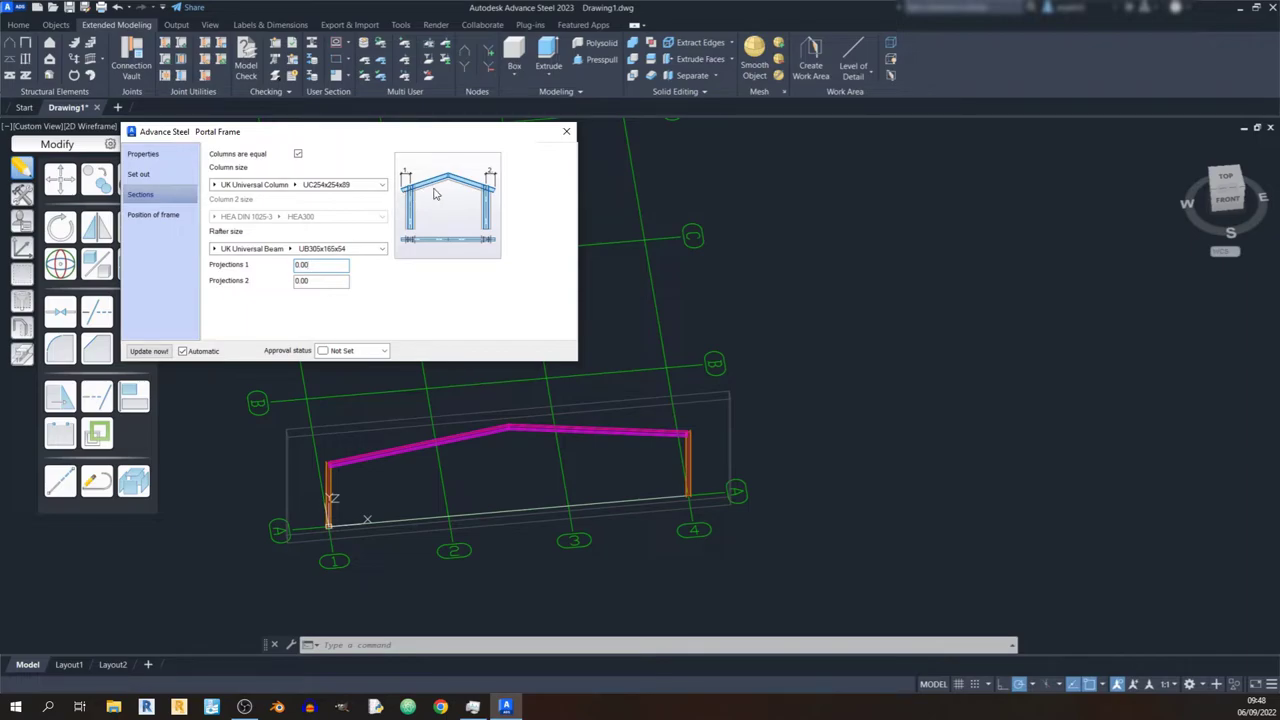
{"action": "double_click", "coordinate": [316, 267]}
{"action": "type", "text": "20"}
{"action": "key", "text": "Return"}
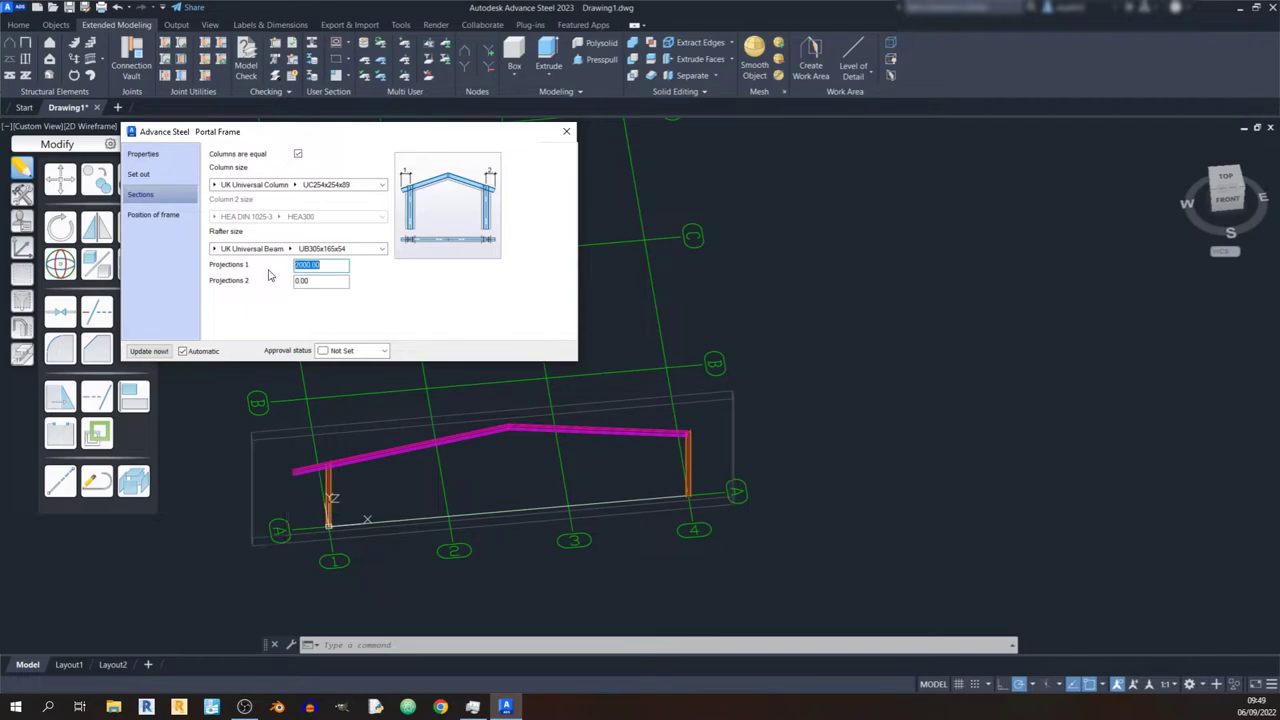
{"action": "double_click", "coordinate": [312, 280]}
{"action": "type", "text": "200"}
{"action": "key", "text": "Return"}
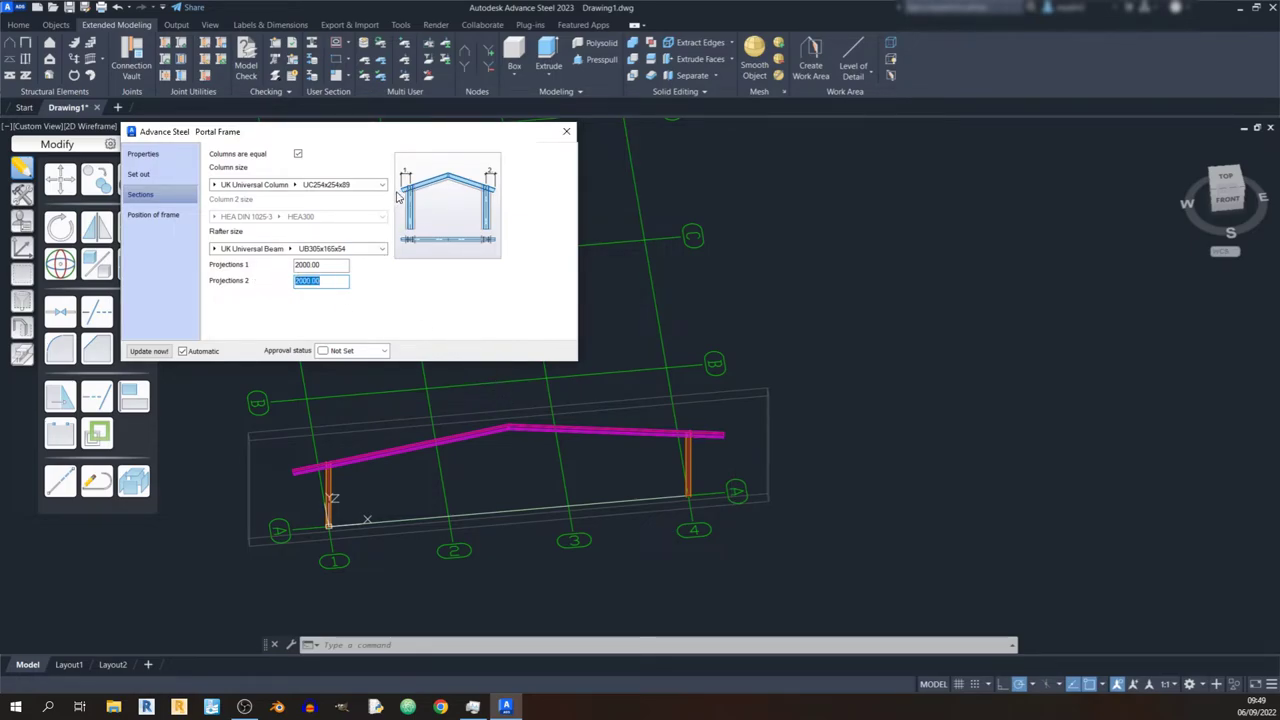
Check the frame position settings, close the portal frame properties and change the model's visual style to Conceptual.
{"action": "left_click", "coordinate": [157, 216]}
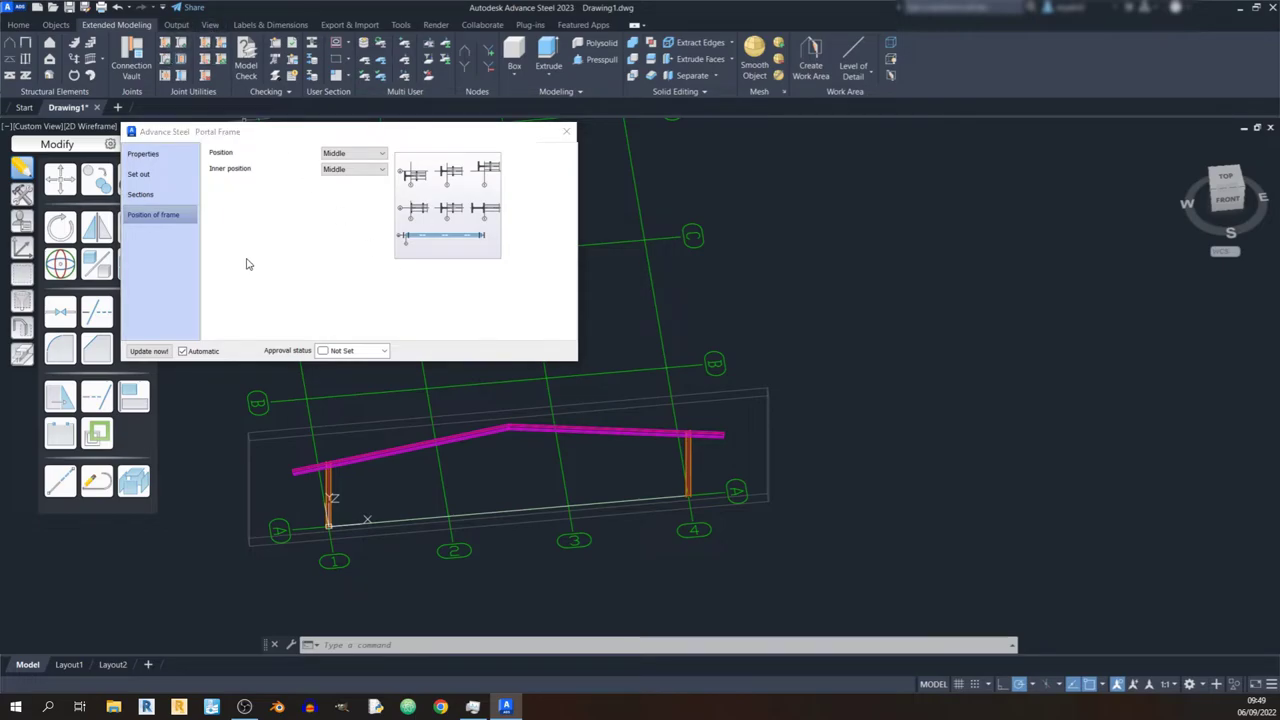
{"action": "left_click", "coordinate": [567, 133]}
{"action": "middle_click_drag", "start_coordinate": [531, 320], "coordinate": [330, 140], "text": "shift"}
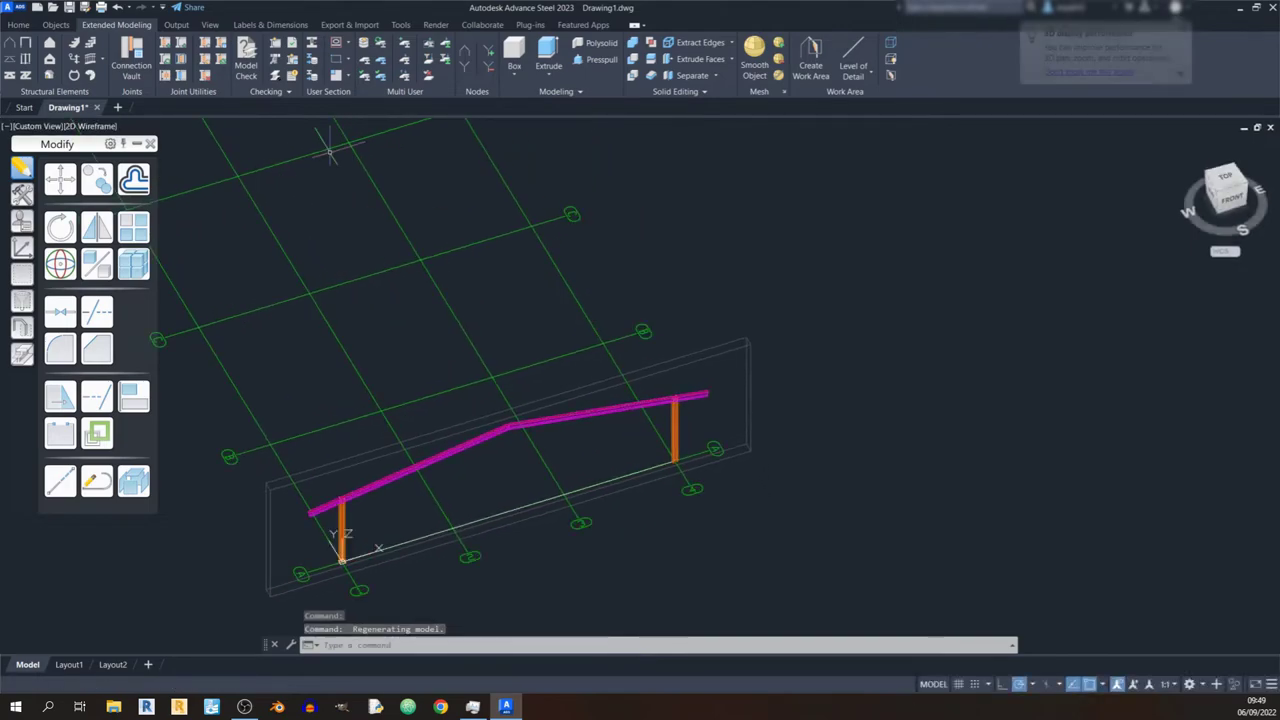
{"action": "left_click", "coordinate": [218, 28]}
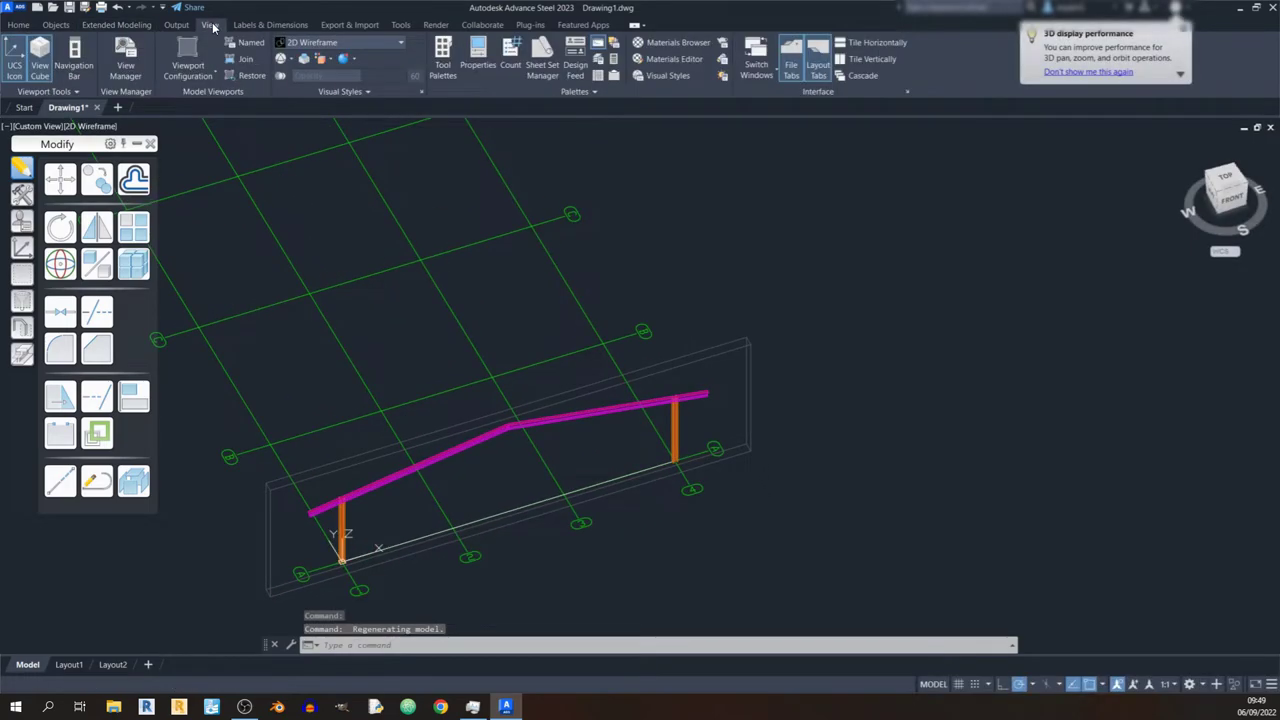
{"action": "left_click", "coordinate": [347, 44]}
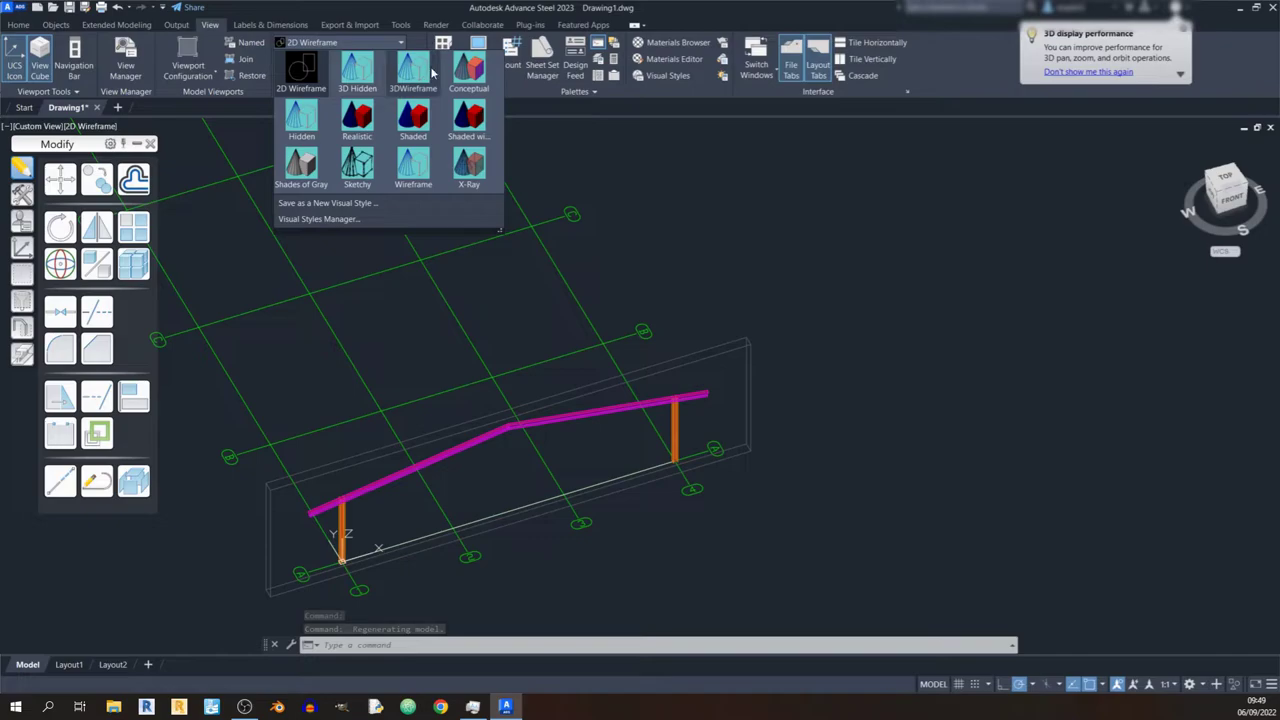
{"action": "left_click", "coordinate": [463, 70]}
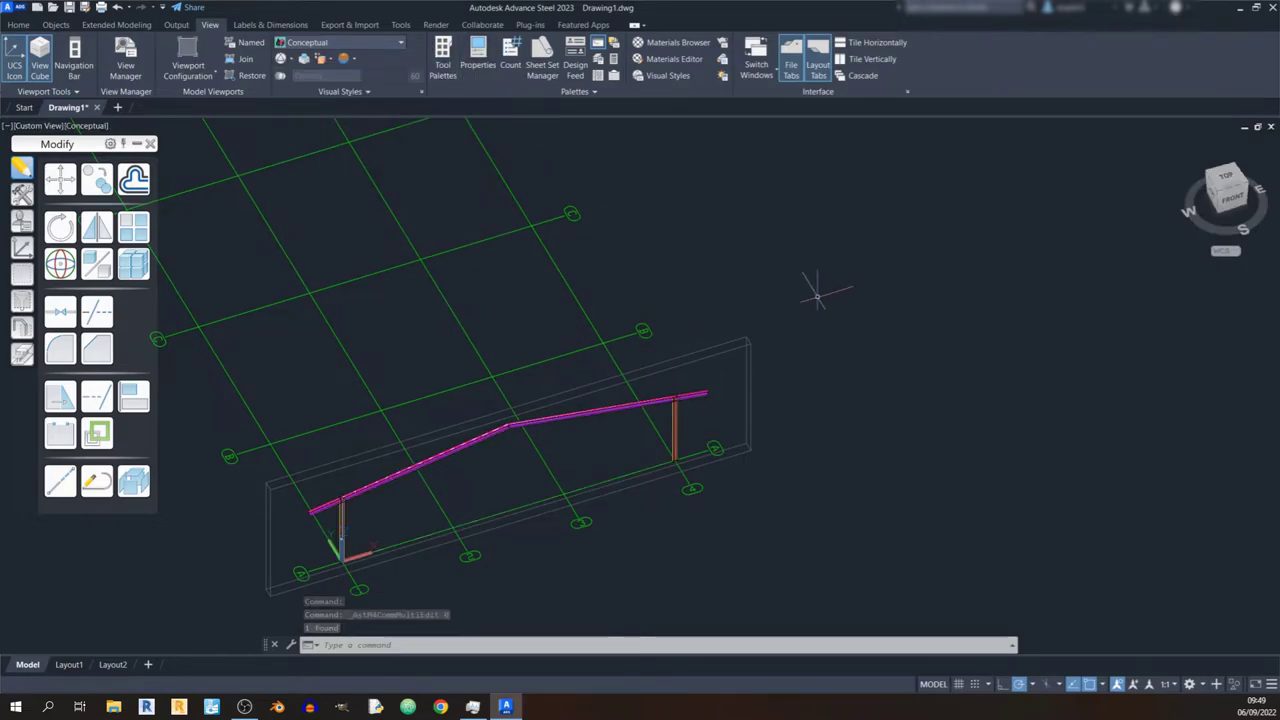
Reopen the portal frame's position settings and examine how the column base sits relative to the grid axes.
{"action": "double_click", "coordinate": [741, 342]}
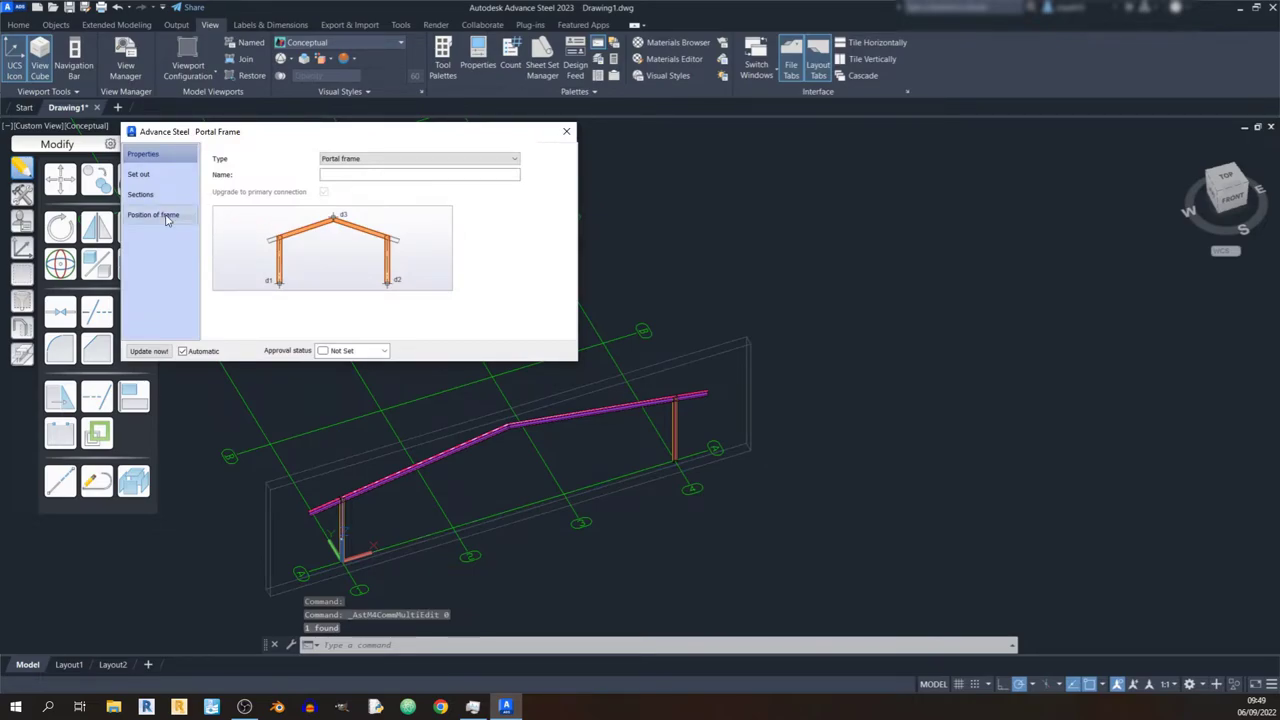
{"action": "left_click", "coordinate": [167, 217]}
{"action": "middle_click_drag", "start_coordinate": [455, 486], "coordinate": [460, 553], "text": "shift"}
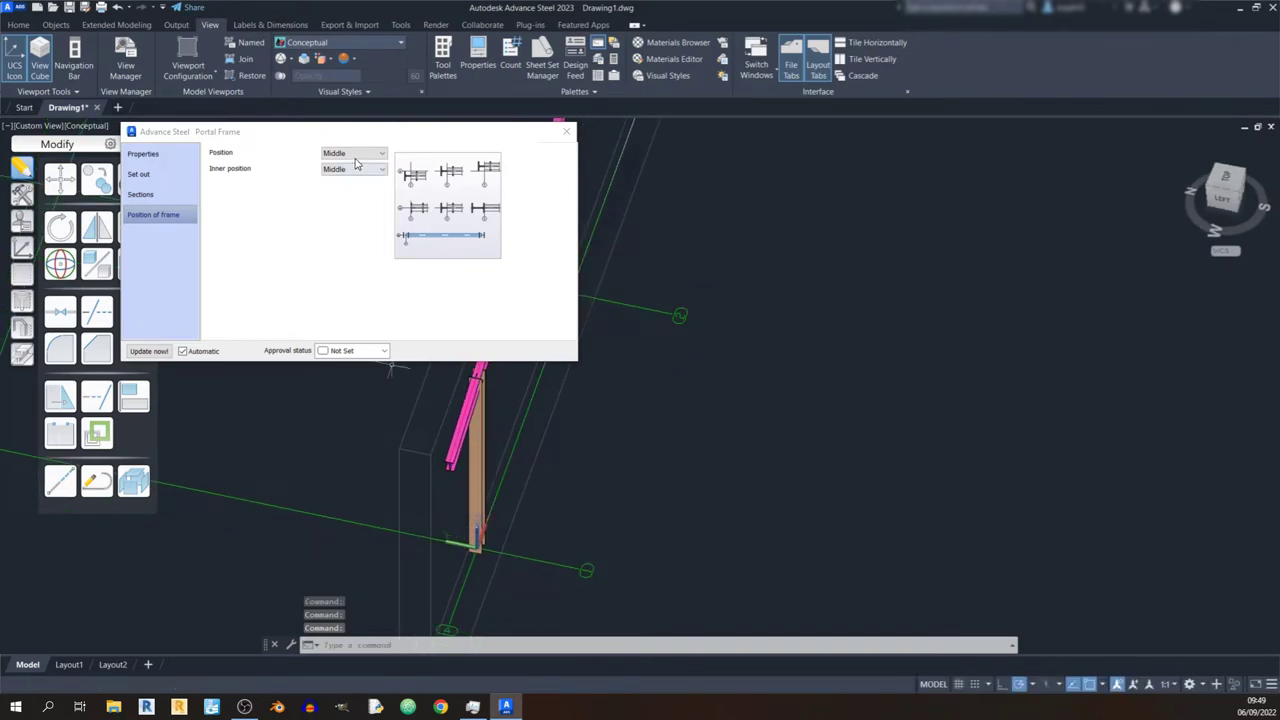
{"action": "left_click", "coordinate": [325, 154]}
{"action": "left_click", "coordinate": [330, 156]}
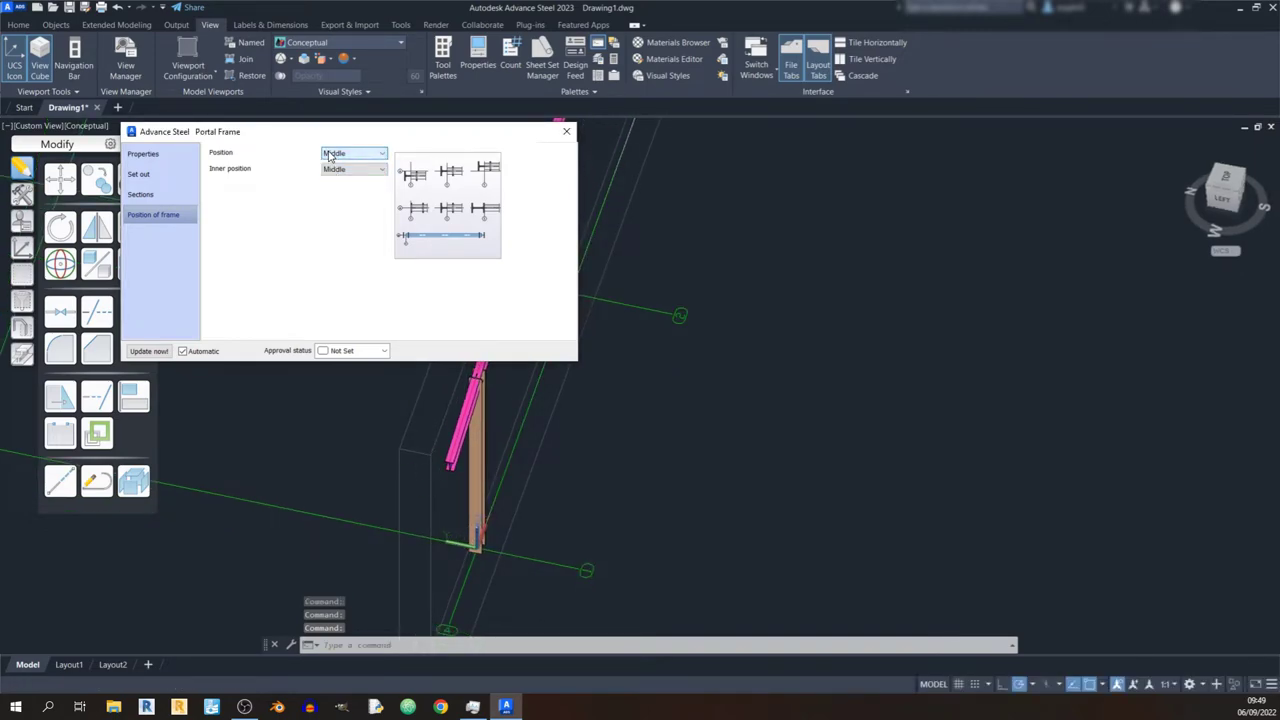
{"action": "left_click", "coordinate": [330, 172]}
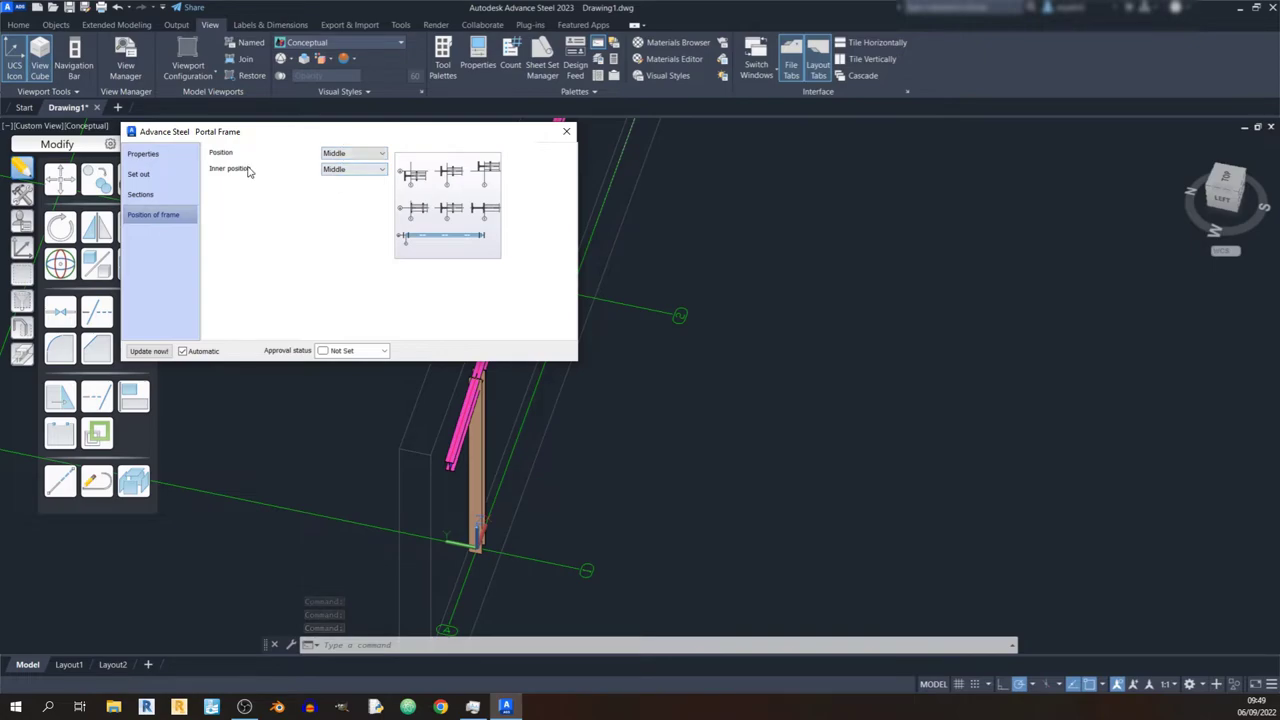
{"action": "middle_click_drag", "start_coordinate": [470, 545], "coordinate": [514, 434], "text": "shift"}
{"action": "scroll", "coordinate": [561, 489], "scroll_direction": "up", "scroll_amount": 2}
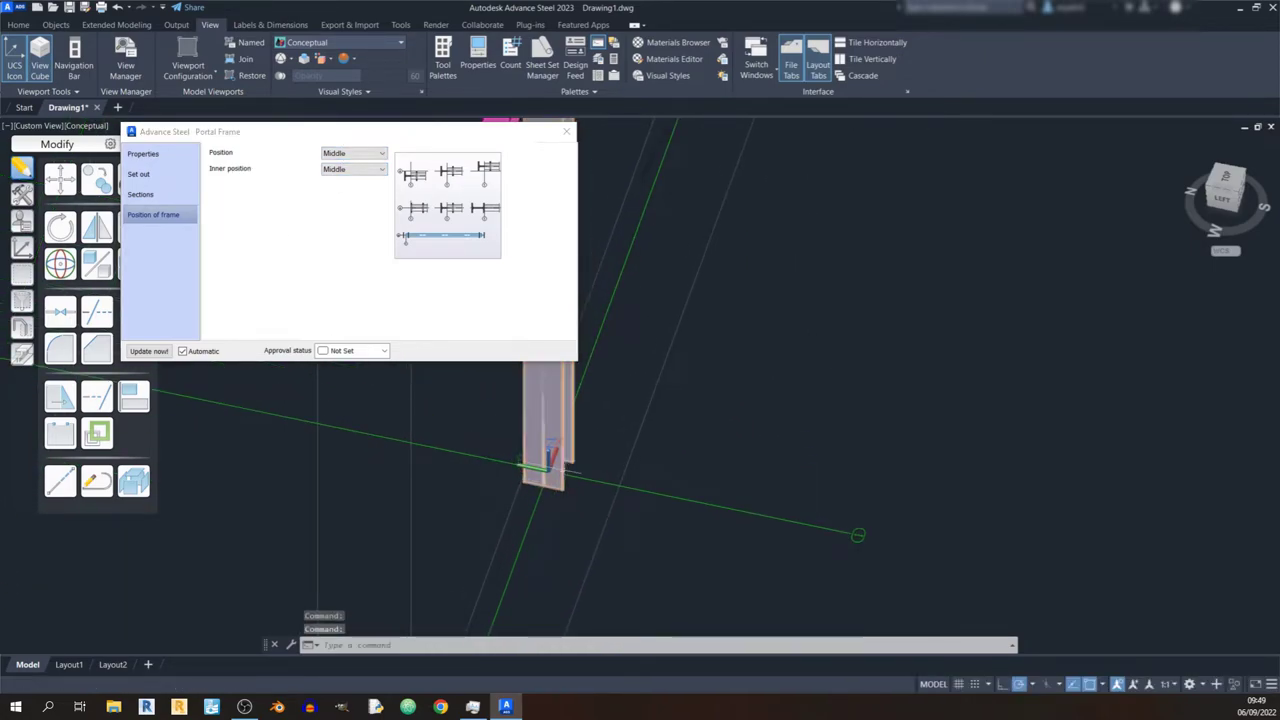
{"action": "scroll", "coordinate": [561, 489], "scroll_direction": "down", "scroll_amount": 5}
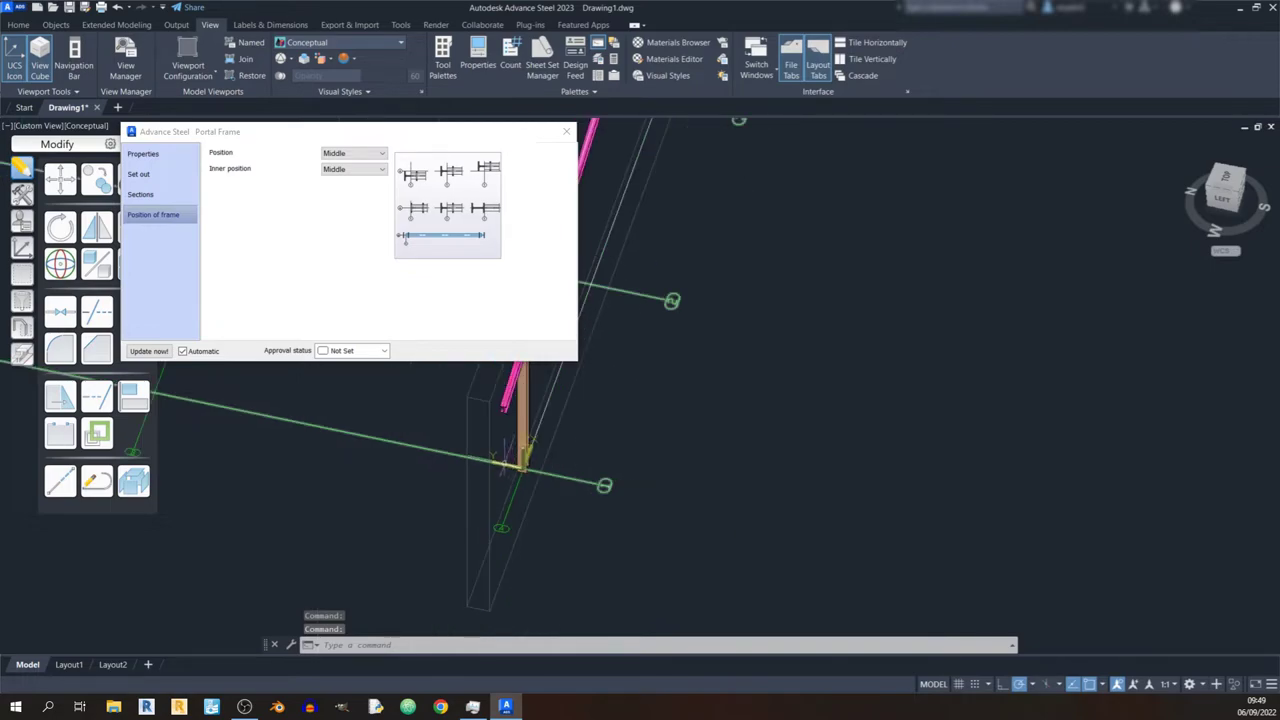
Compare the Left and Right frame positions at the column base and return the position to Middle.
{"action": "left_click", "coordinate": [353, 155]}
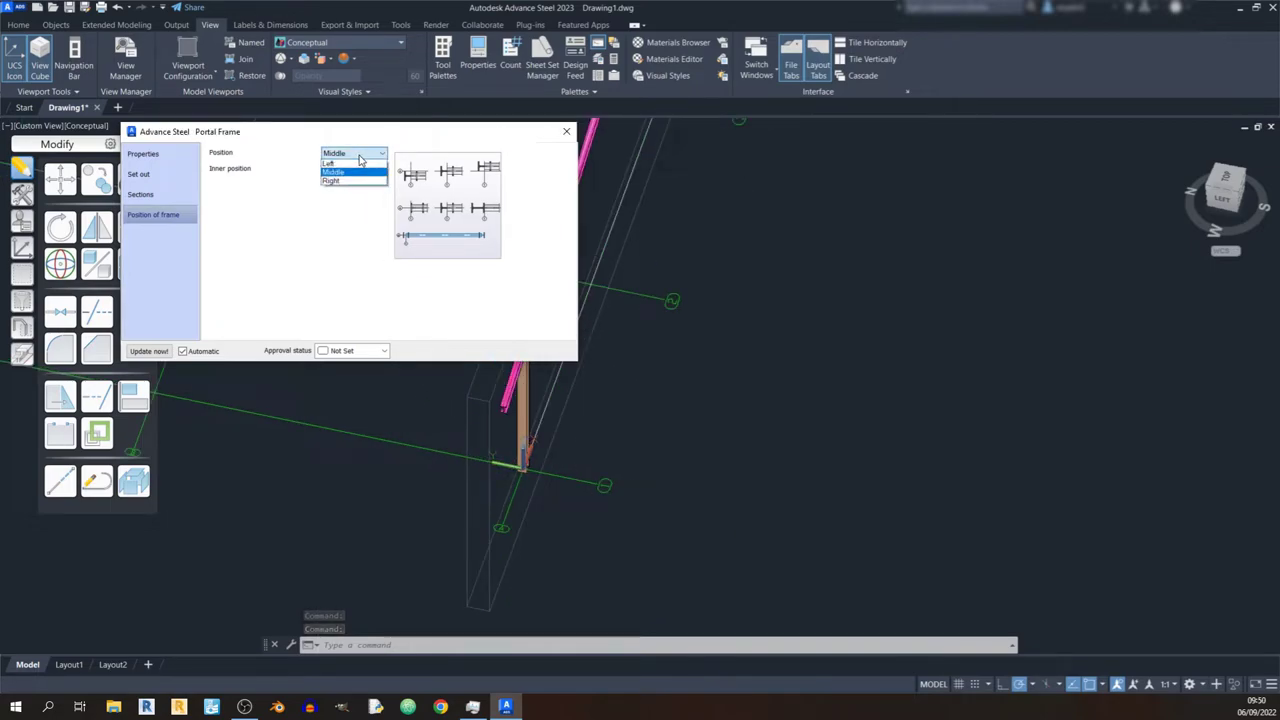
{"action": "left_click", "coordinate": [335, 163]}
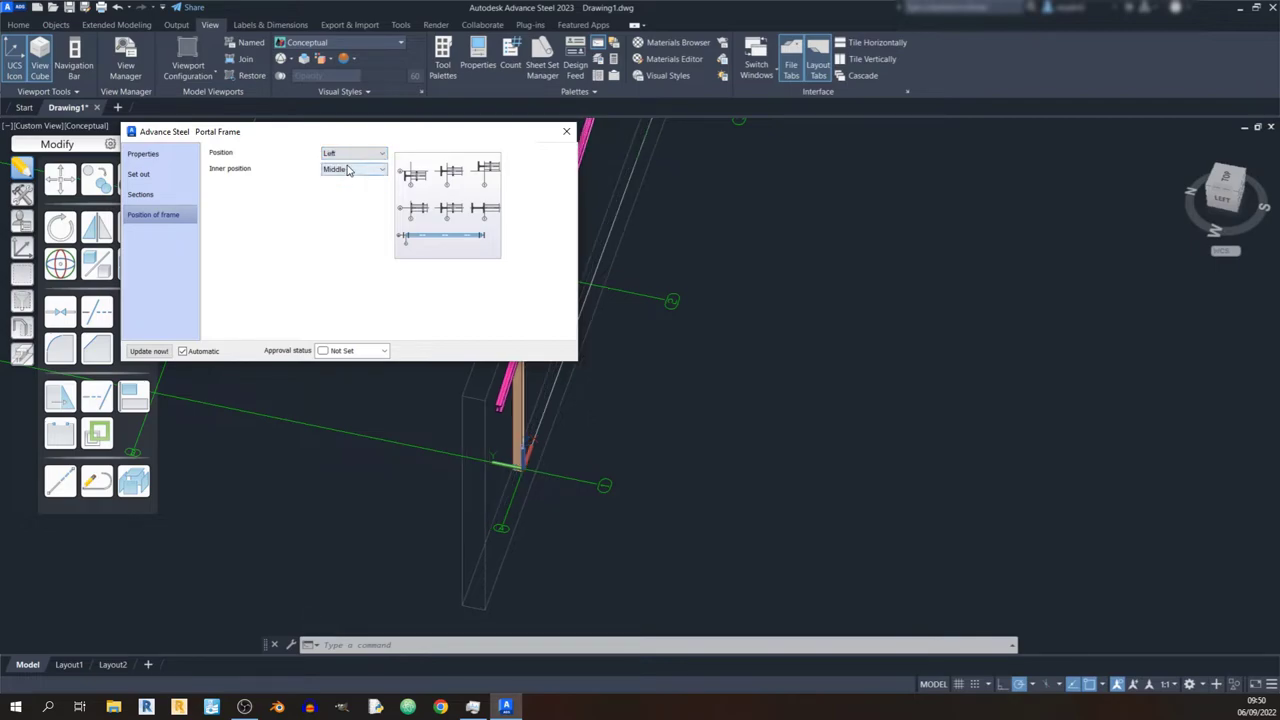
{"action": "middle_click_drag", "start_coordinate": [622, 548], "coordinate": [586, 373], "text": "shift"}
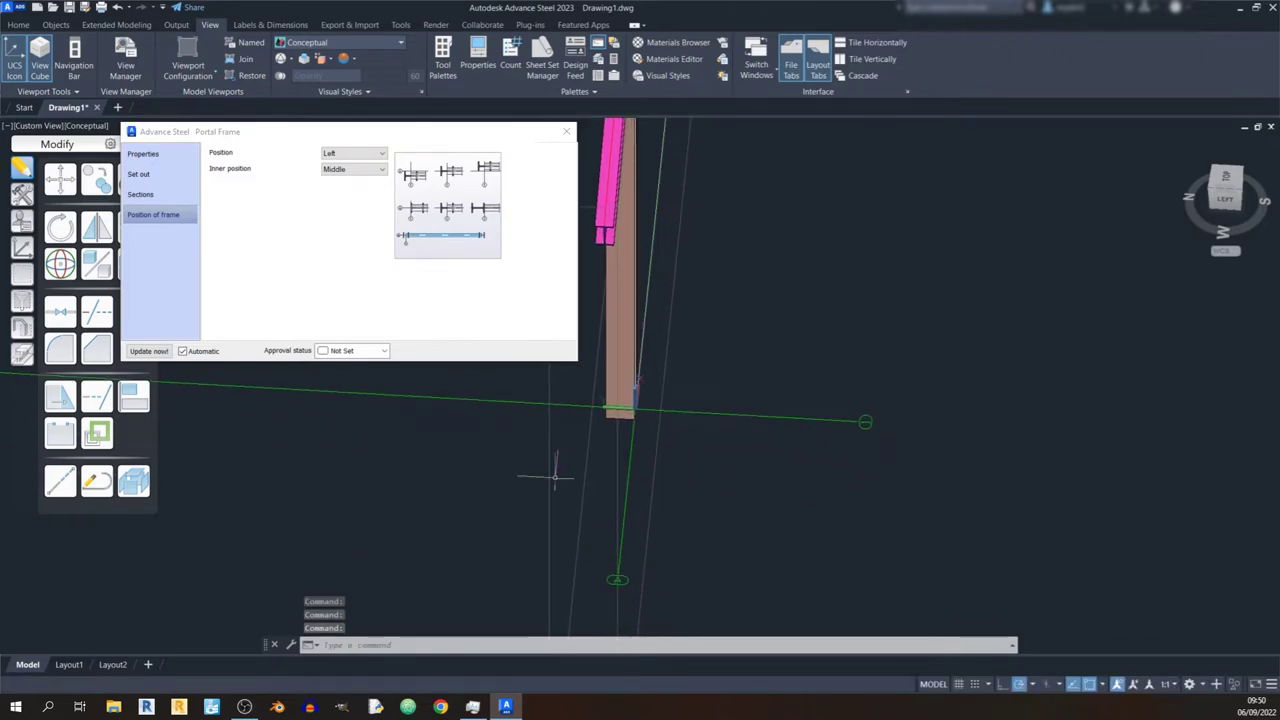
{"action": "left_click", "coordinate": [337, 160]}
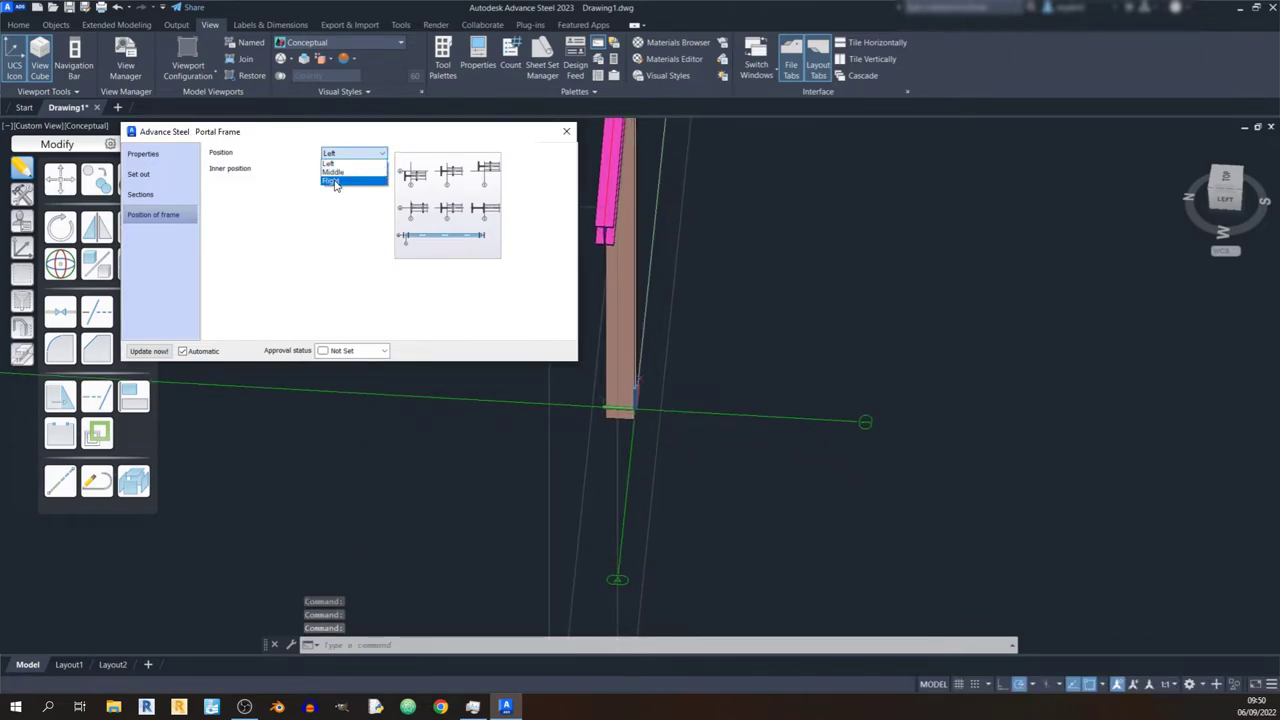
{"action": "left_click", "coordinate": [337, 182]}
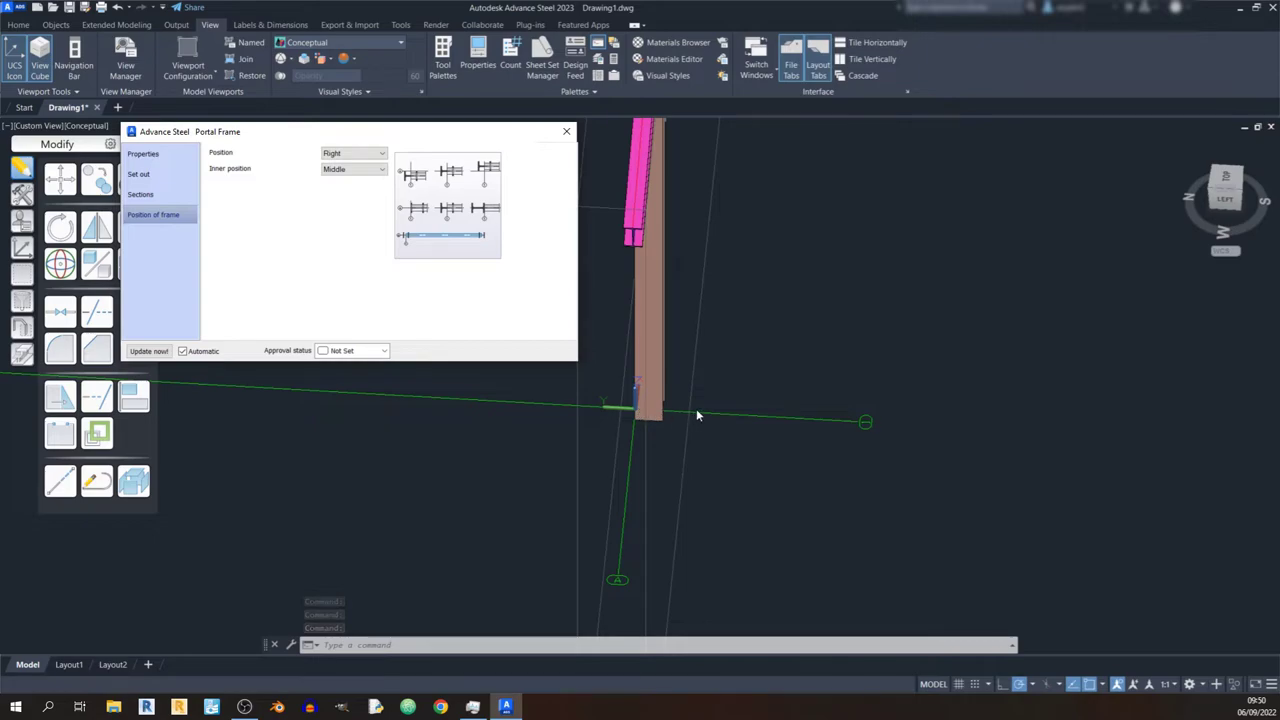
{"action": "left_click", "coordinate": [352, 153]}
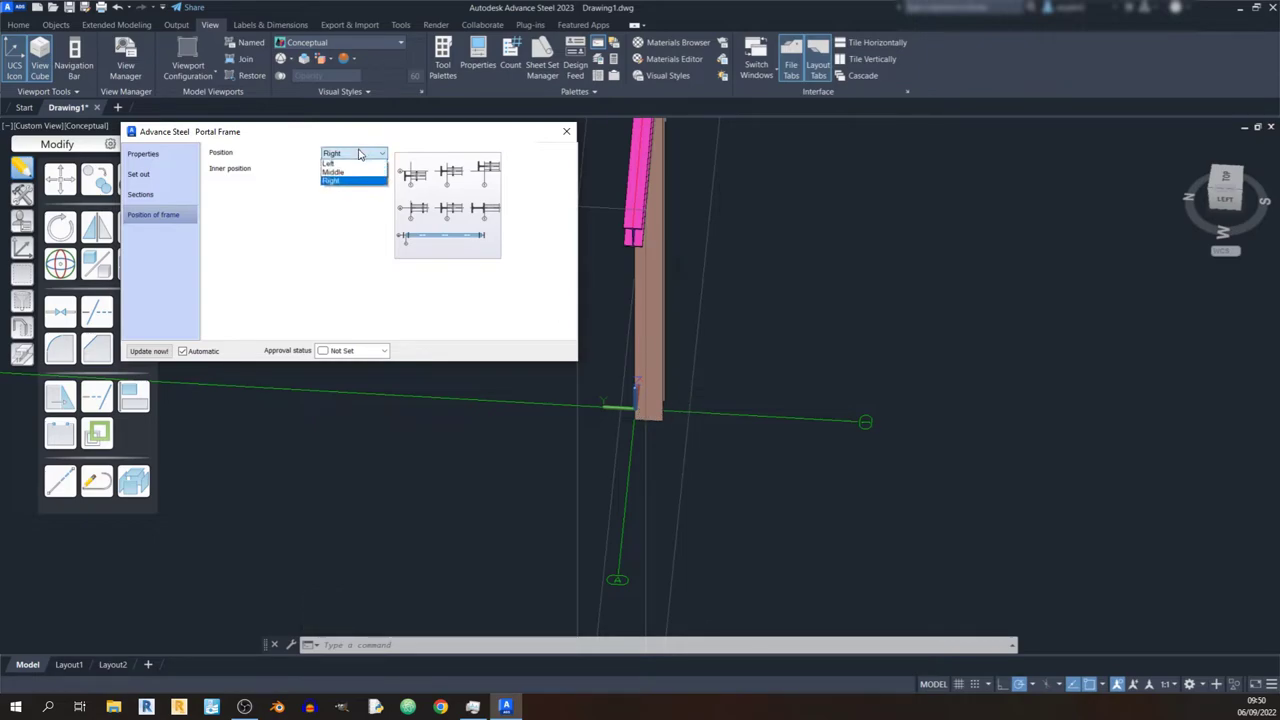
{"action": "left_click", "coordinate": [350, 172]}
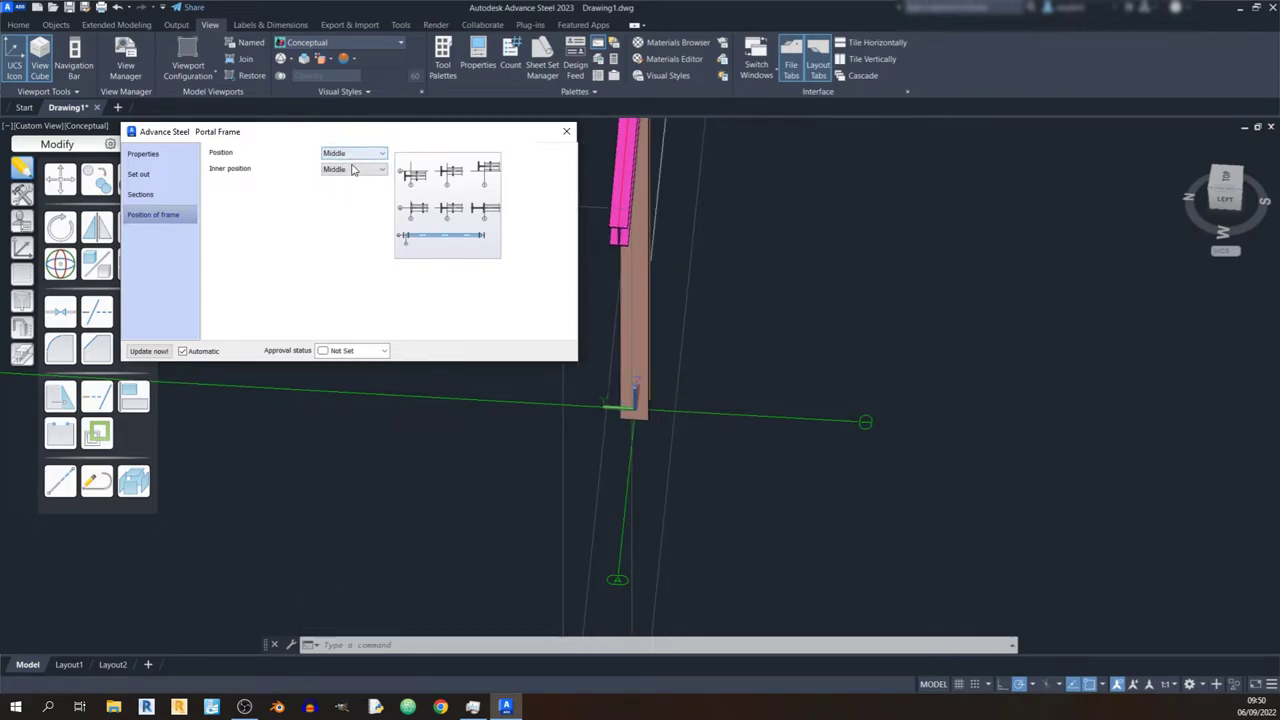
Try the Top inner position, inspect the column base and return the inner position to Middle.
{"action": "left_click", "coordinate": [350, 172]}
{"action": "left_click", "coordinate": [345, 181]}
{"action": "mouse_move", "coordinate": [670, 393]}
{"action": "middle_mouse_down", "text": "shift"}
{"action": "mouse_move", "coordinate": [543, 397]}
{"action": "mouse_move", "coordinate": [697, 420]}
{"action": "mouse_move", "coordinate": [674, 420]}
{"action": "mouse_move", "coordinate": [680, 400]}
{"action": "middle_mouse_up", "text": "shift"}
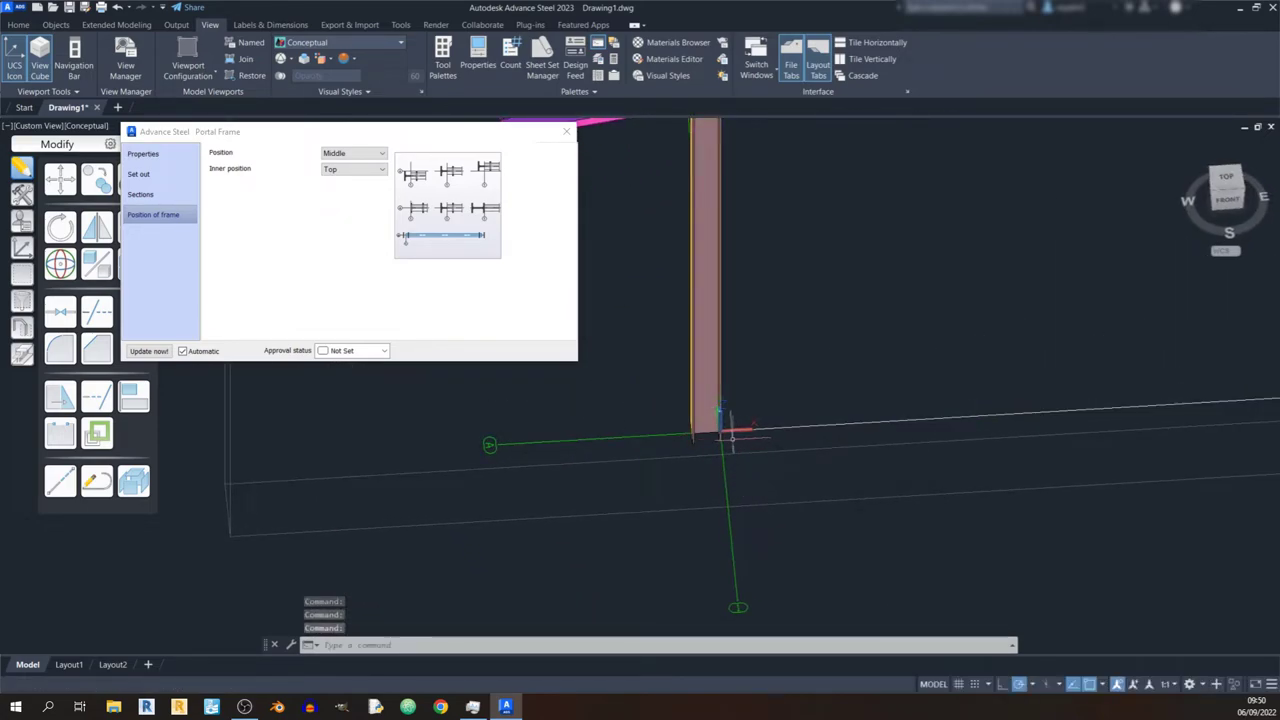
{"action": "middle_click_drag", "start_coordinate": [730, 436], "coordinate": [650, 345], "text": "shift"}
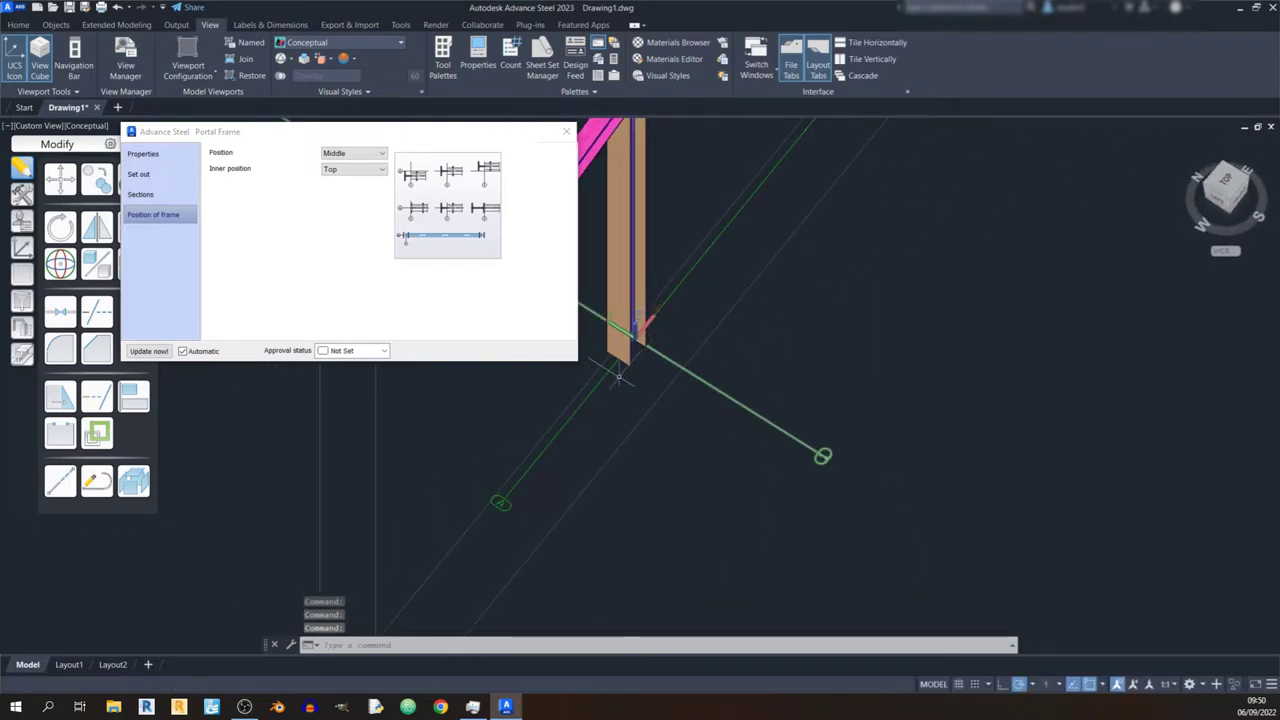
{"action": "left_click", "coordinate": [360, 170]}
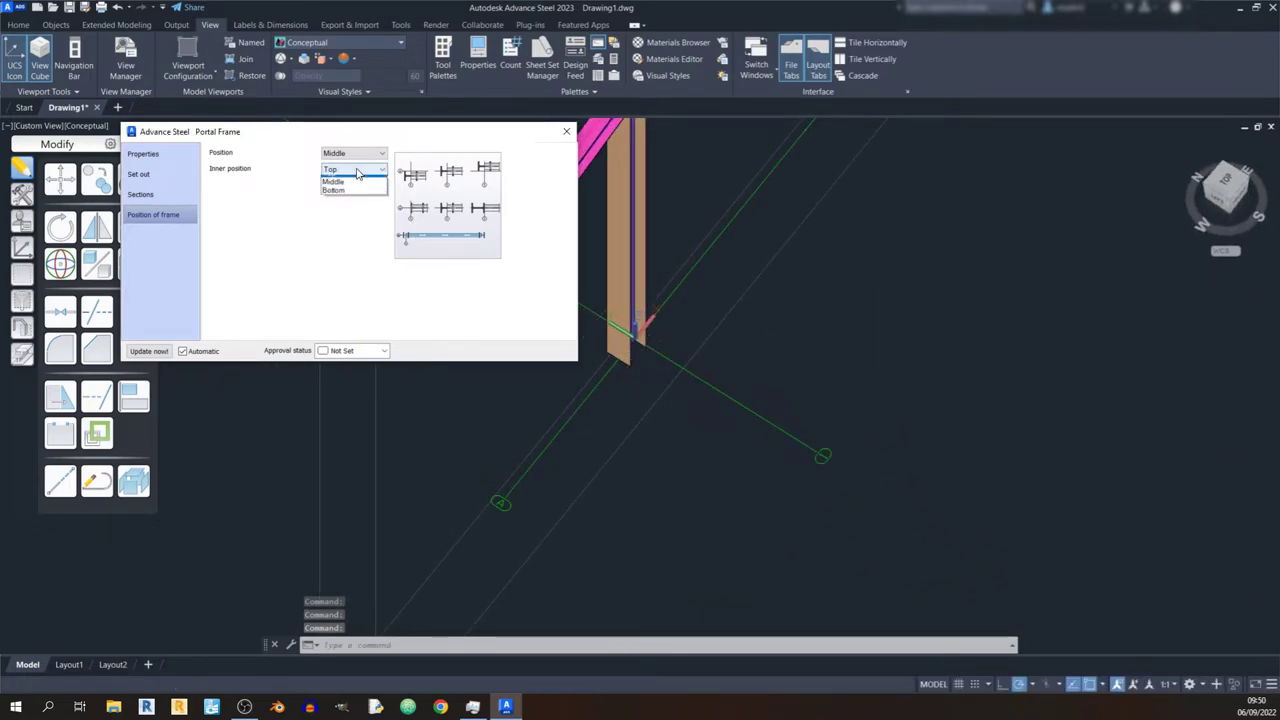
{"action": "left_click", "coordinate": [348, 197]}
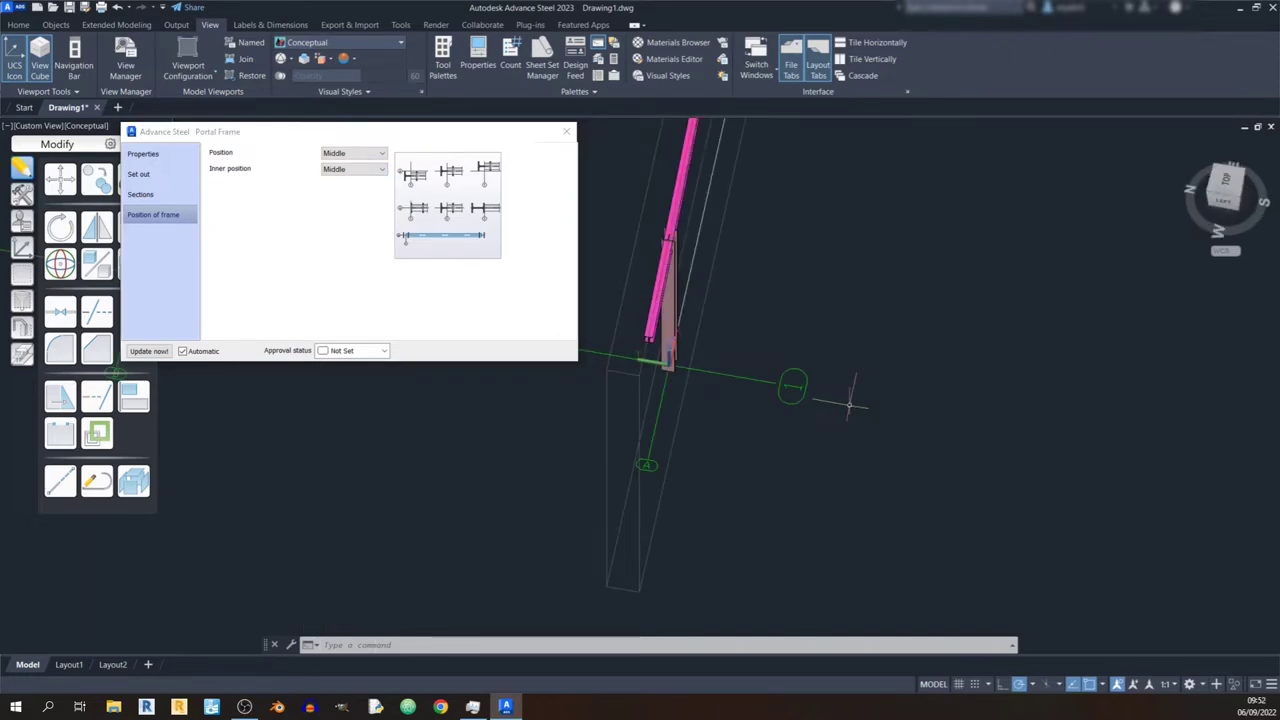
Set the frame position to Left and the inner position to Bottom, checking the column against the grid axes.
{"action": "scroll", "coordinate": [849, 404], "scroll_direction": "down", "scroll_amount": 8}
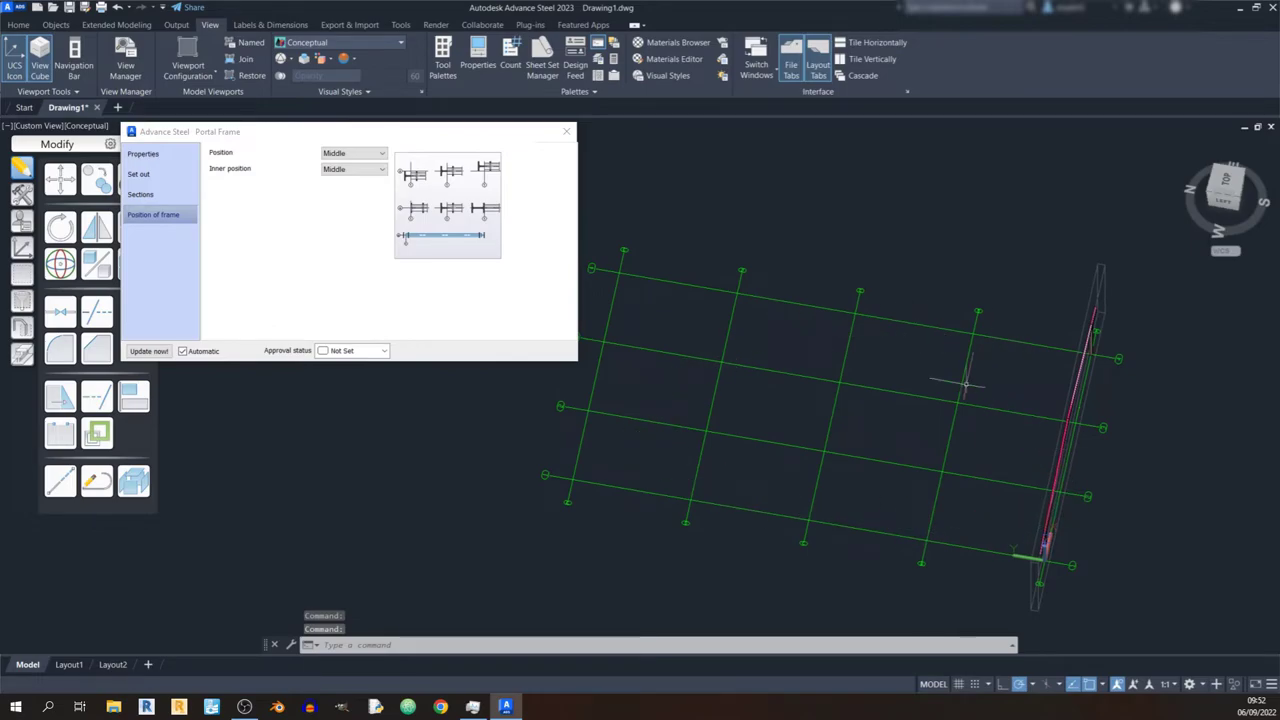
{"action": "middle_click_drag", "start_coordinate": [858, 442], "coordinate": [1050, 505], "text": "shift"}
{"action": "key", "text": "Escape"}
{"action": "scroll", "coordinate": [1050, 505], "scroll_direction": "up", "scroll_amount": 6}
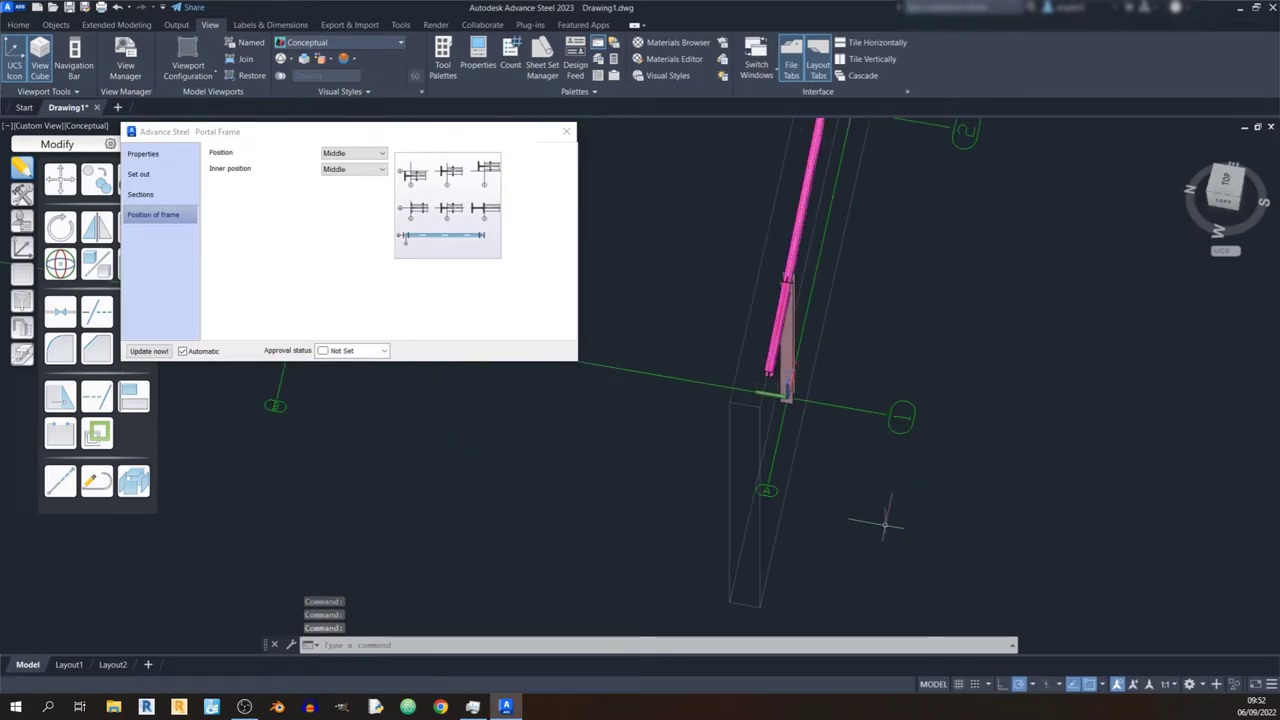
{"action": "left_click", "coordinate": [355, 153]}
{"action": "left_click", "coordinate": [345, 174]}
{"action": "left_click", "coordinate": [350, 169]}
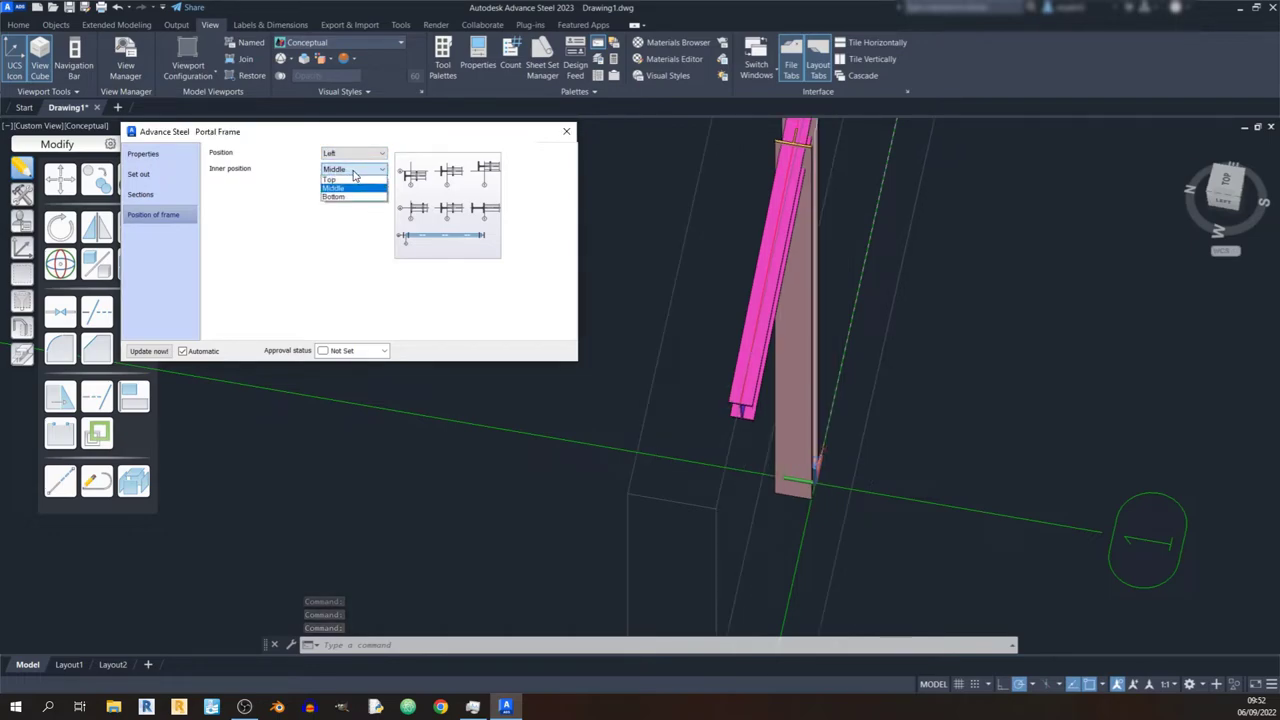
{"action": "left_click", "coordinate": [355, 197]}
{"action": "scroll", "coordinate": [805, 478], "scroll_direction": "up", "scroll_amount": 5}
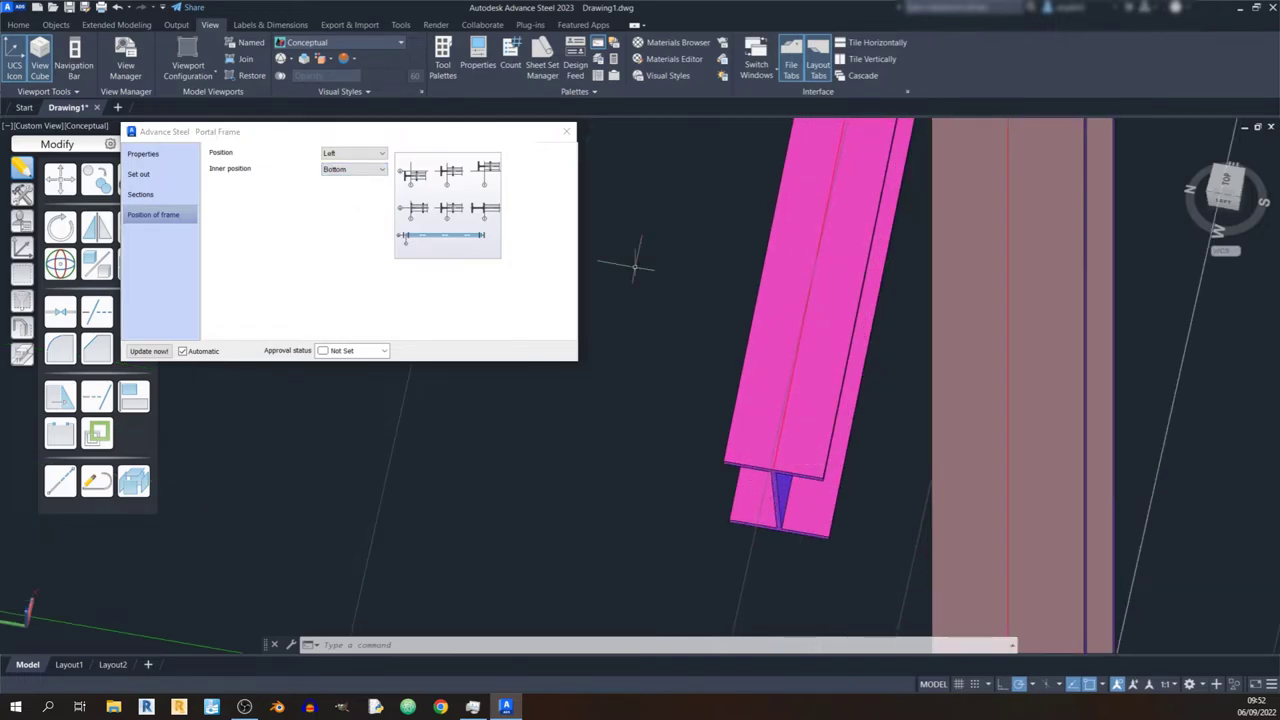
Examine the column base and frame alignment against the grid axes with the Left and Bottom positions applied.
{"action": "scroll", "coordinate": [853, 438], "scroll_direction": "down", "scroll_amount": 5}
{"action": "scroll", "coordinate": [853, 438], "scroll_direction": "up", "scroll_amount": 3}
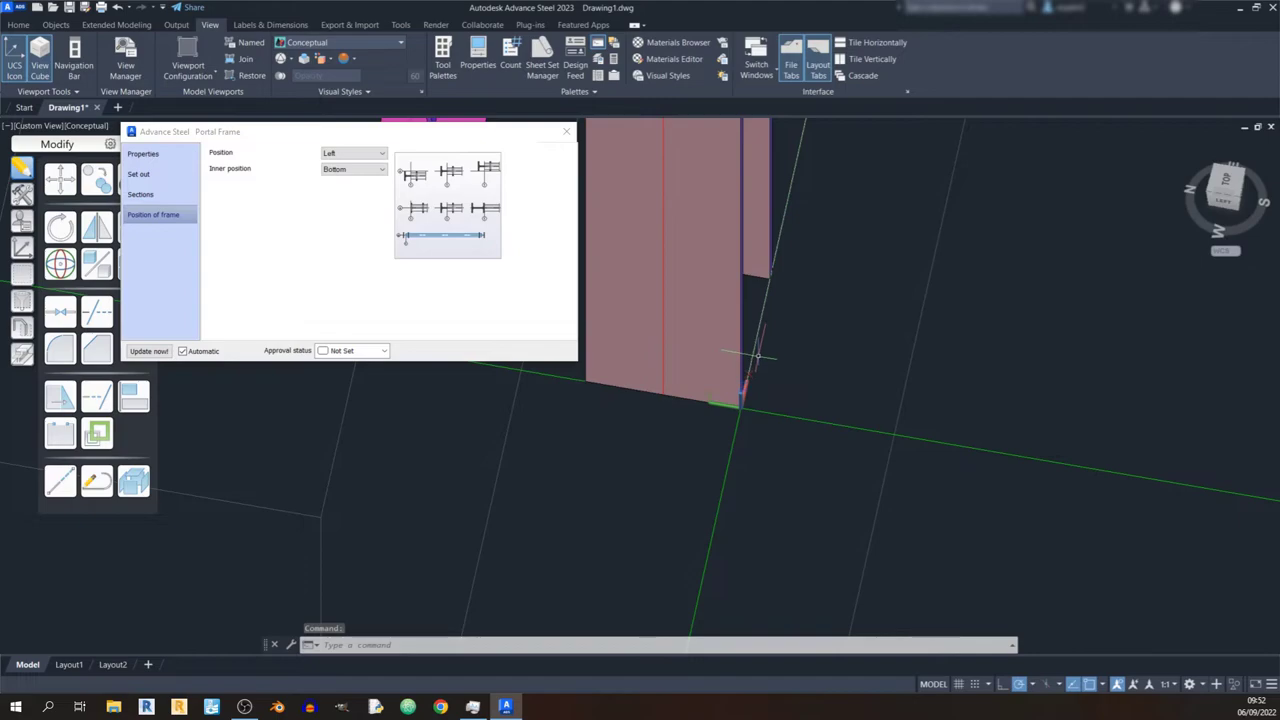
{"action": "middle_click_drag", "start_coordinate": [757, 355], "coordinate": [893, 253], "text": "shift"}
{"action": "scroll", "coordinate": [733, 208], "scroll_direction": "down", "scroll_amount": 5}
{"action": "scroll", "coordinate": [737, 249], "scroll_direction": "up", "scroll_amount": 5}
{"action": "scroll", "coordinate": [909, 354], "scroll_direction": "down", "scroll_amount": 3}
{"action": "middle_click_drag", "start_coordinate": [909, 354], "coordinate": [937, 427], "text": "shift"}
{"action": "scroll", "coordinate": [830, 399], "scroll_direction": "up", "scroll_amount": 2}
Set both the portal frame's position and inner position to Middle and close its properties.
{"action": "left_click", "coordinate": [359, 159]}
{"action": "left_click", "coordinate": [352, 172]}
{"action": "left_click", "coordinate": [362, 170]}
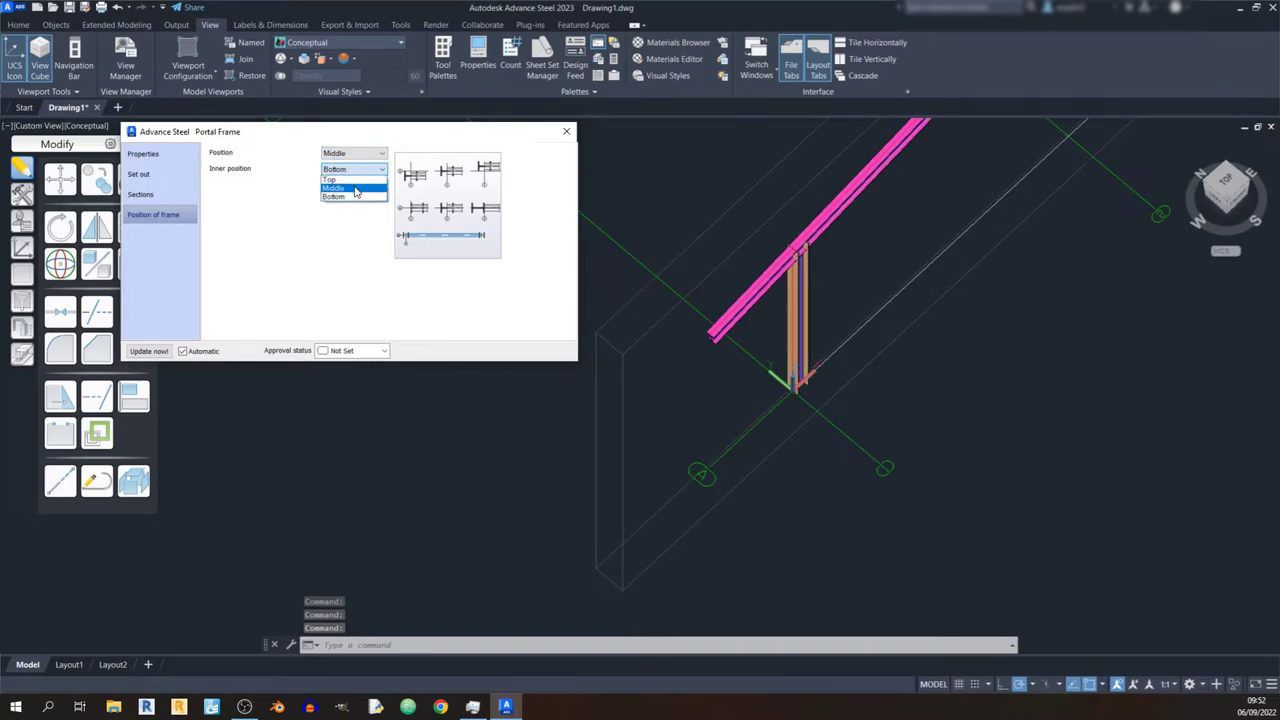
{"action": "left_click", "coordinate": [354, 189]}
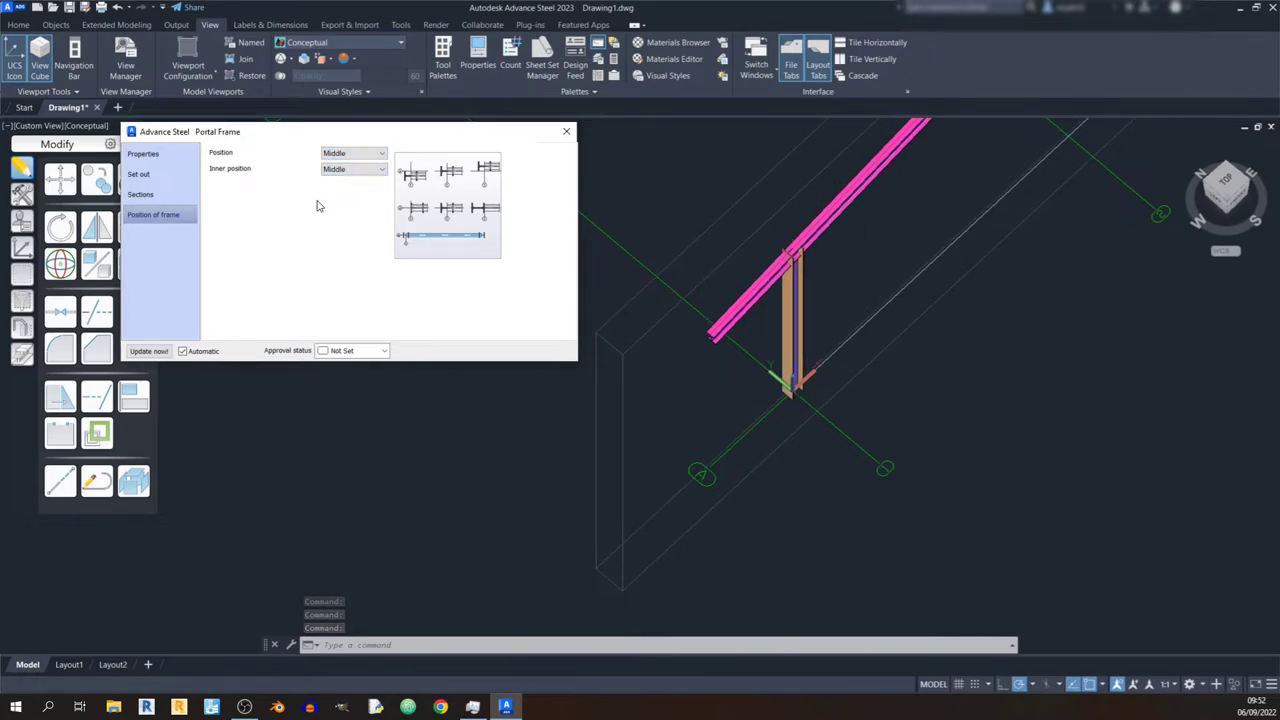
{"action": "left_click", "coordinate": [566, 131]}
Set the material of the portal frame's column on grid axis 1 to S275 steel.
{"action": "scroll", "coordinate": [556, 328], "scroll_direction": "down", "scroll_amount": 3}
{"action": "mouse_move", "coordinate": [556, 328]}
{"action": "middle_mouse_down", "text": "shift"}
{"action": "mouse_move", "coordinate": [423, 286]}
{"action": "mouse_move", "coordinate": [550, 310]}
{"action": "middle_mouse_up", "text": "shift"}
{"action": "middle_click_drag", "start_coordinate": [618, 338], "coordinate": [556, 322], "text": "shift"}
{"action": "middle_click_drag", "start_coordinate": [361, 149], "coordinate": [501, 363]}
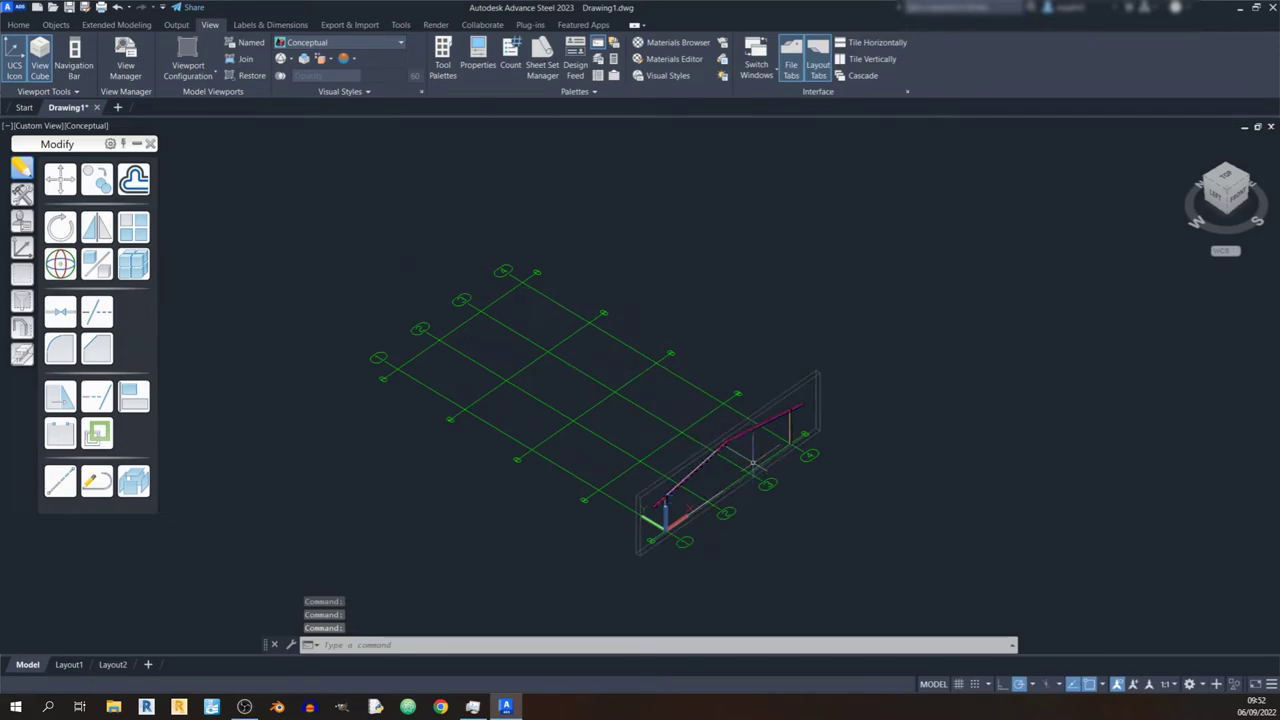
{"action": "scroll", "coordinate": [600, 420], "scroll_direction": "up", "scroll_amount": 5}
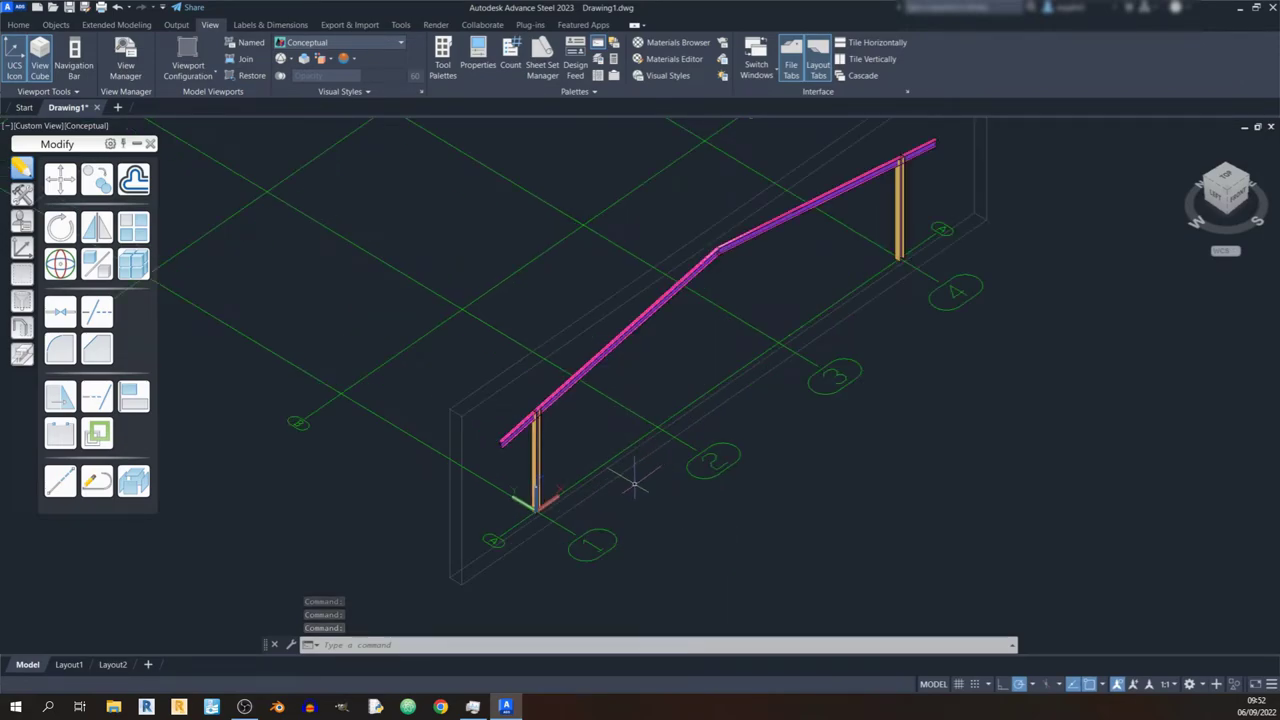
{"action": "double_click", "coordinate": [536, 458]}
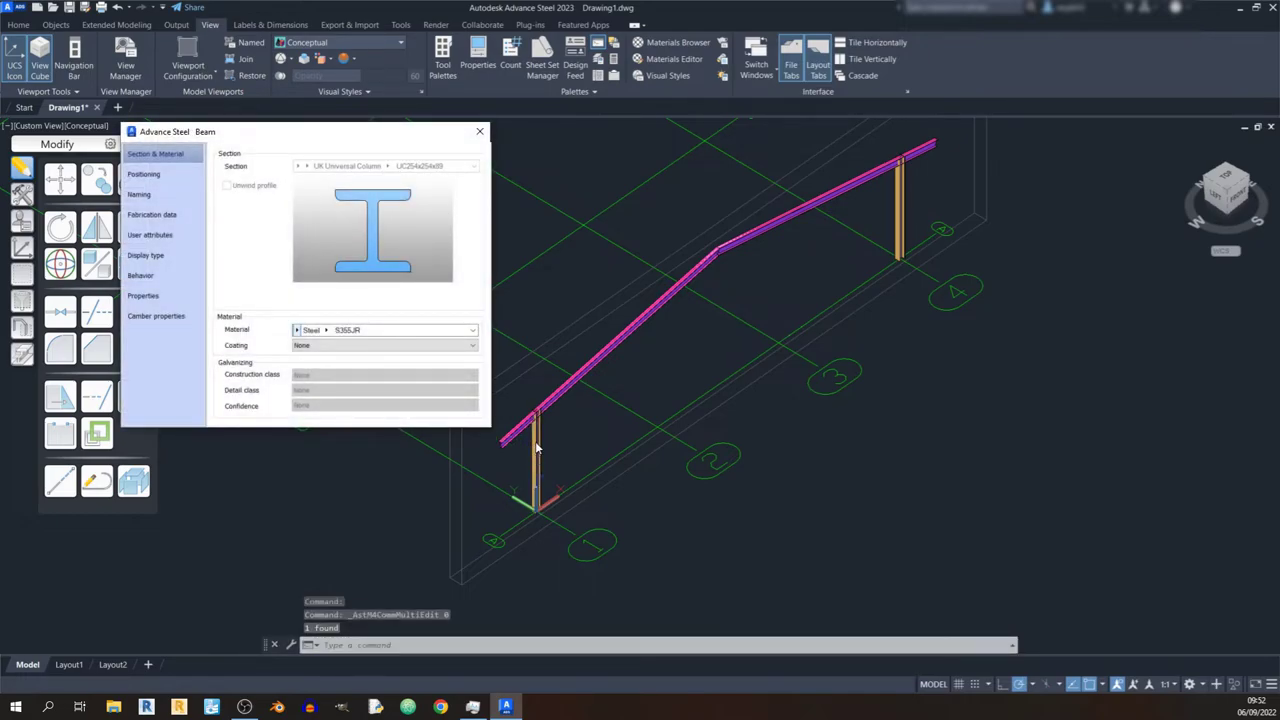
{"action": "left_click", "coordinate": [326, 331]}
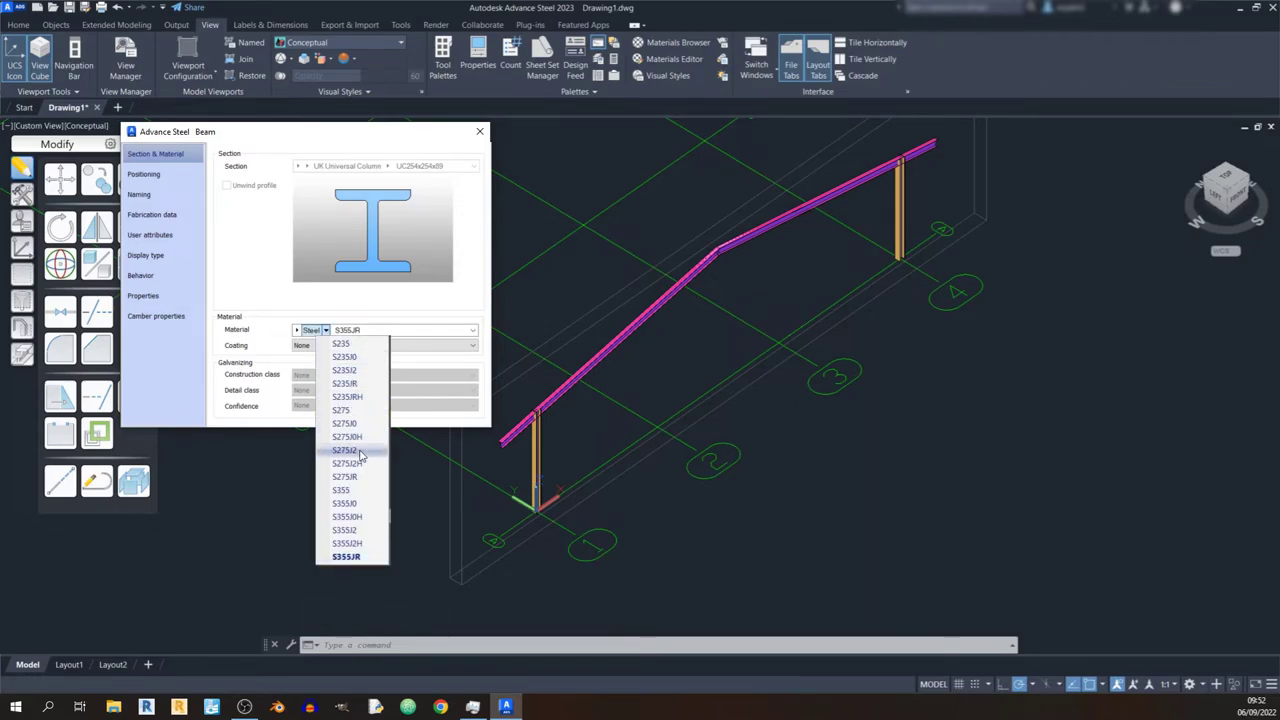
{"action": "left_click", "coordinate": [362, 411]}
Set the material of both portal frame rafters to S275 steel, editing one rafter at a time.
{"action": "left_click", "coordinate": [606, 353]}
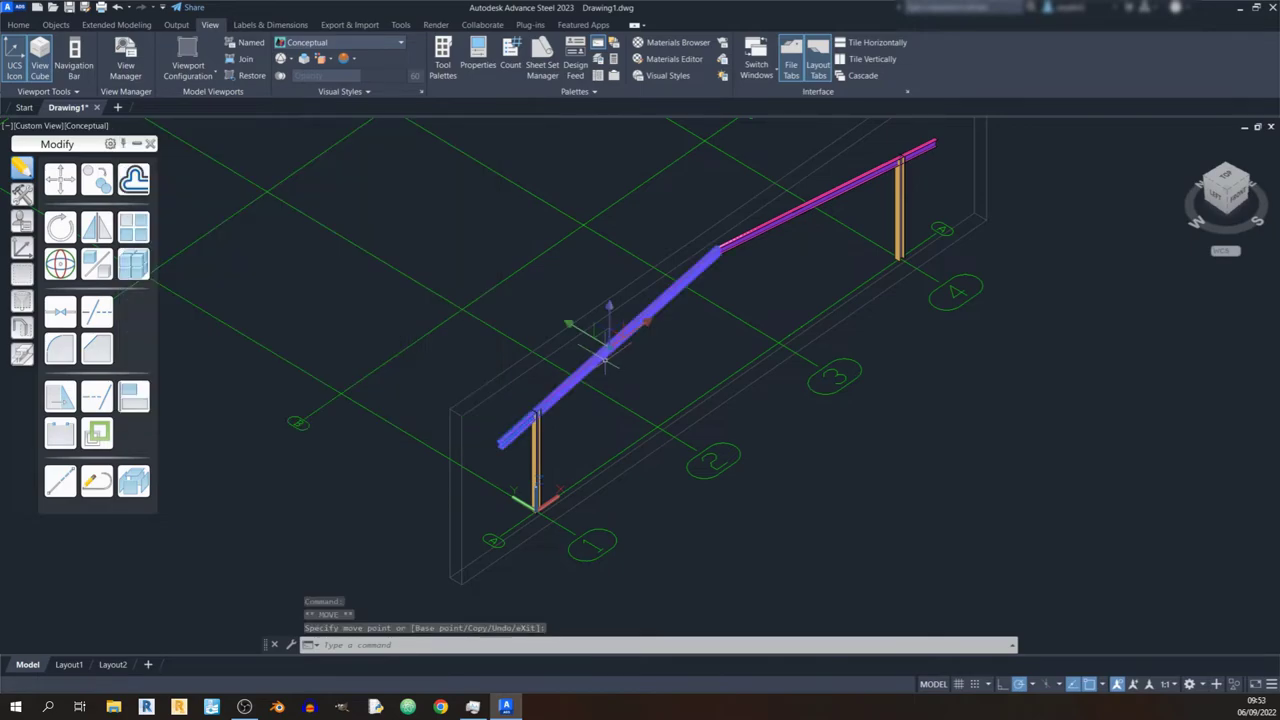
{"action": "key", "text": "Escape"}
{"action": "double_click", "coordinate": [604, 352]}
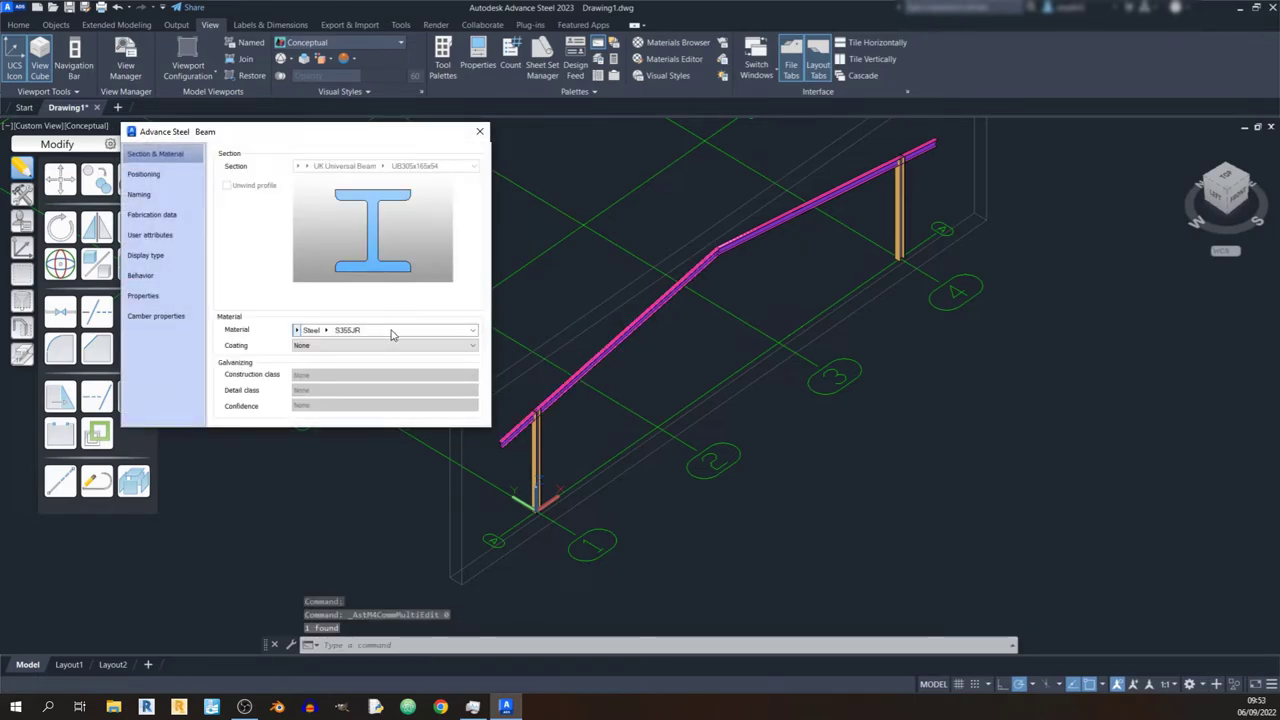
{"action": "left_click", "coordinate": [337, 328]}
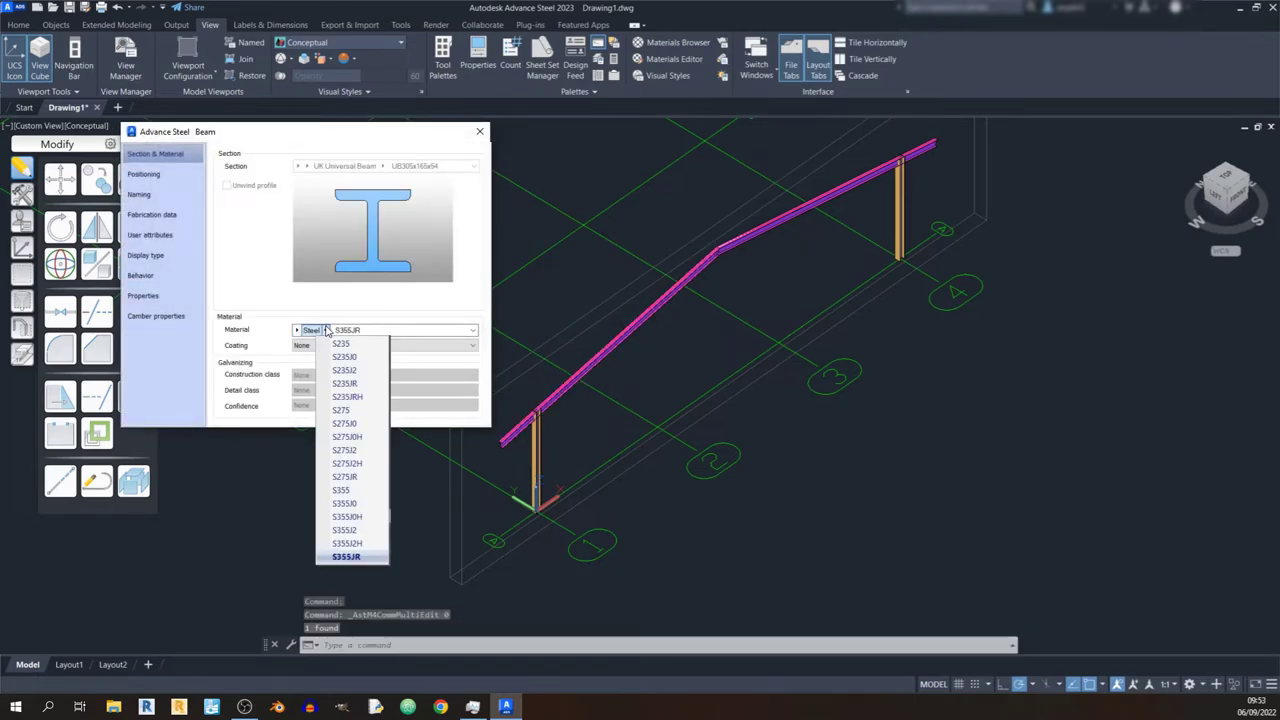
{"action": "left_click", "coordinate": [355, 414]}
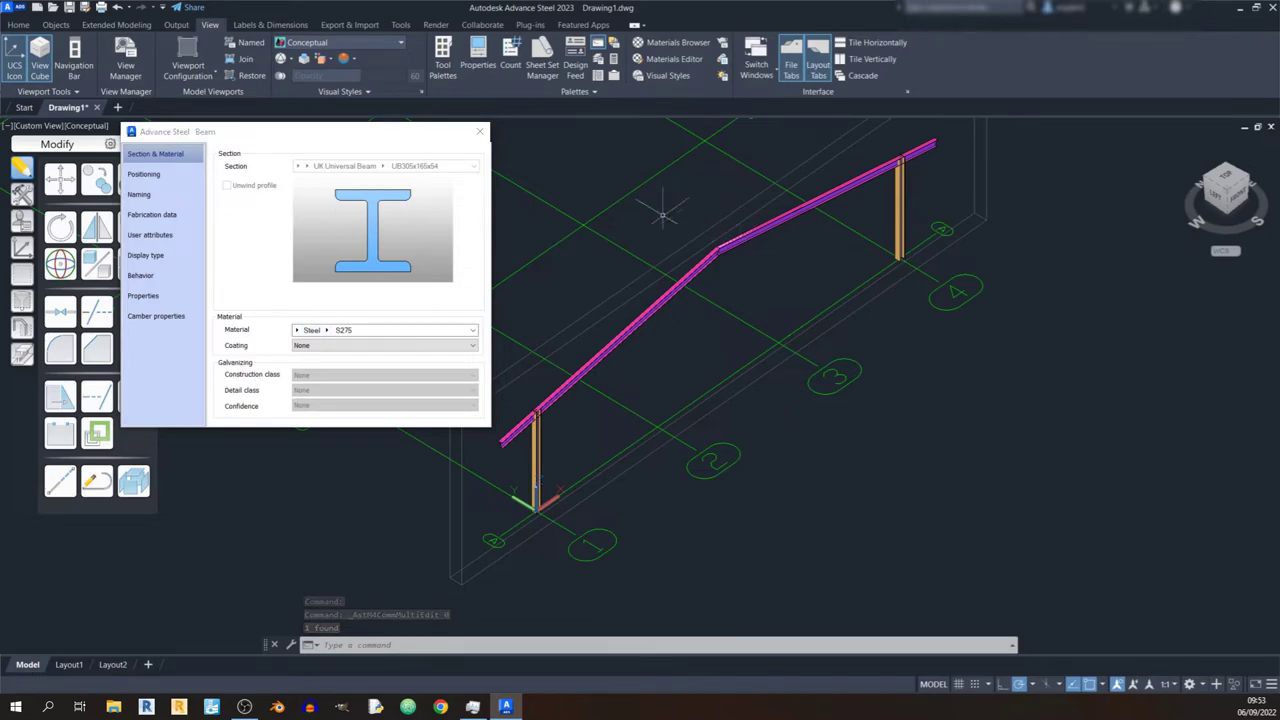
{"action": "left_click", "coordinate": [479, 131]}
{"action": "double_click", "coordinate": [795, 210]}
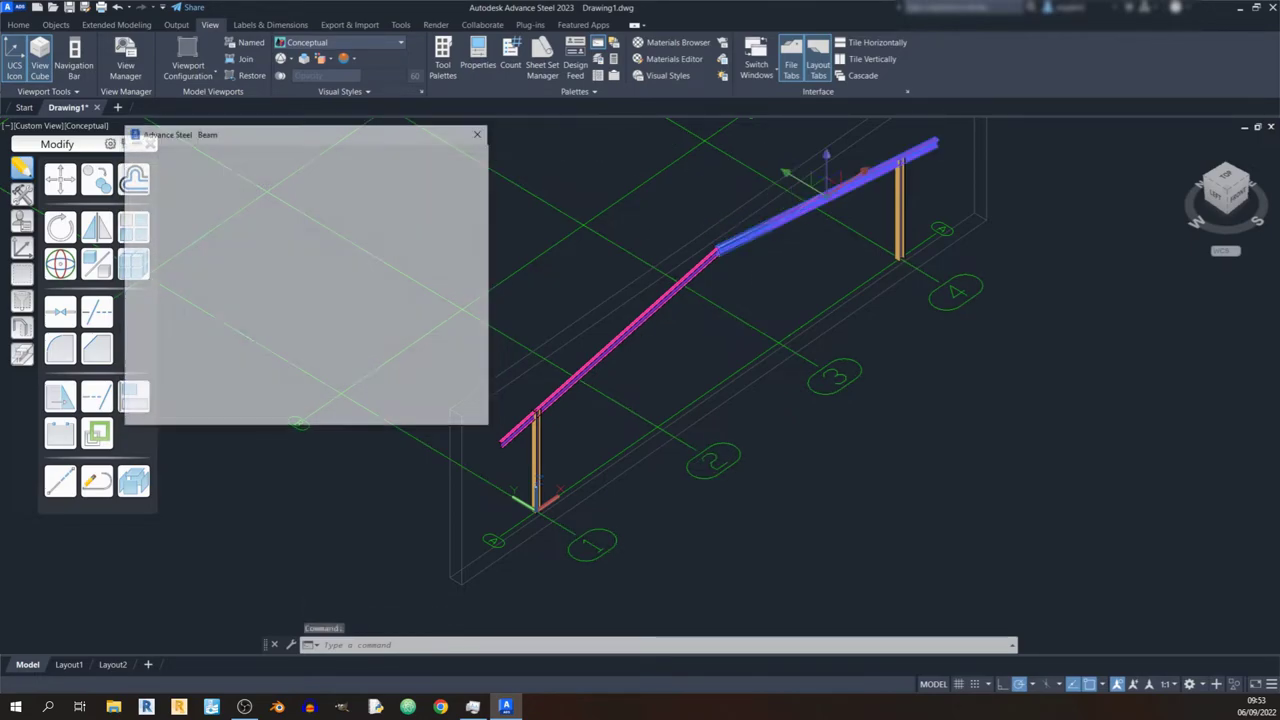
{"action": "left_click", "coordinate": [337, 331]}
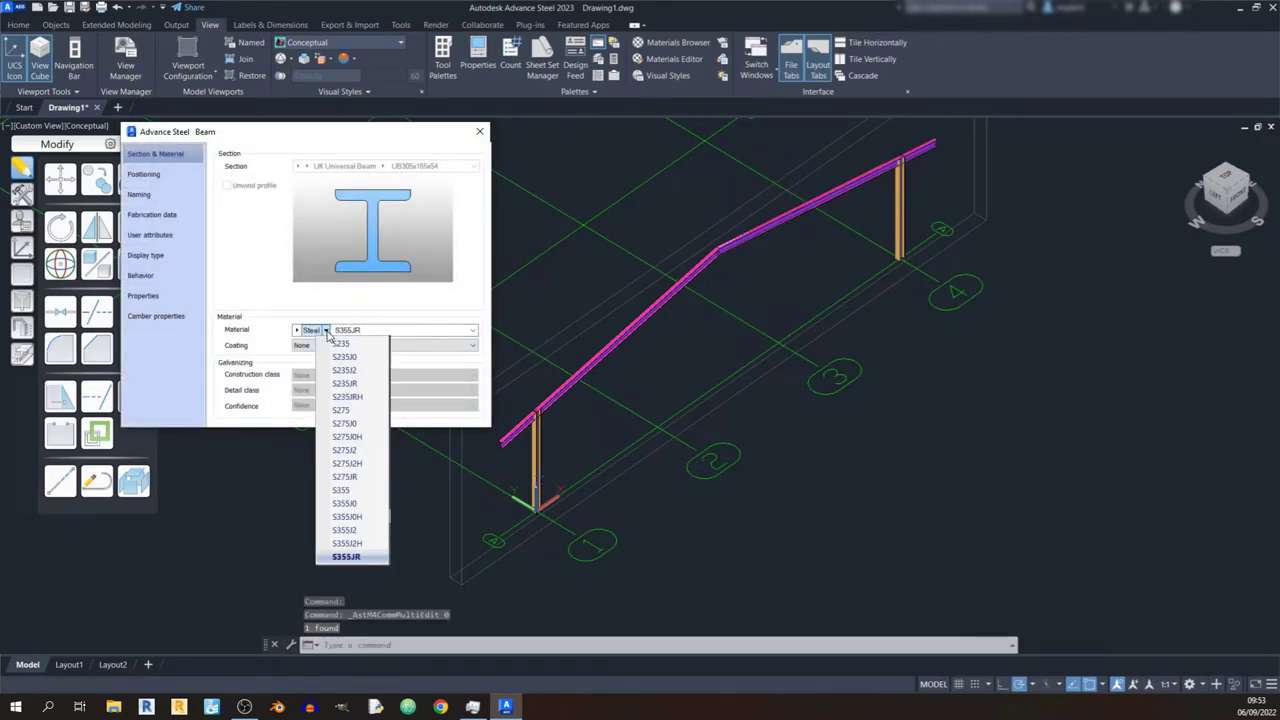
{"action": "left_click", "coordinate": [342, 410]}
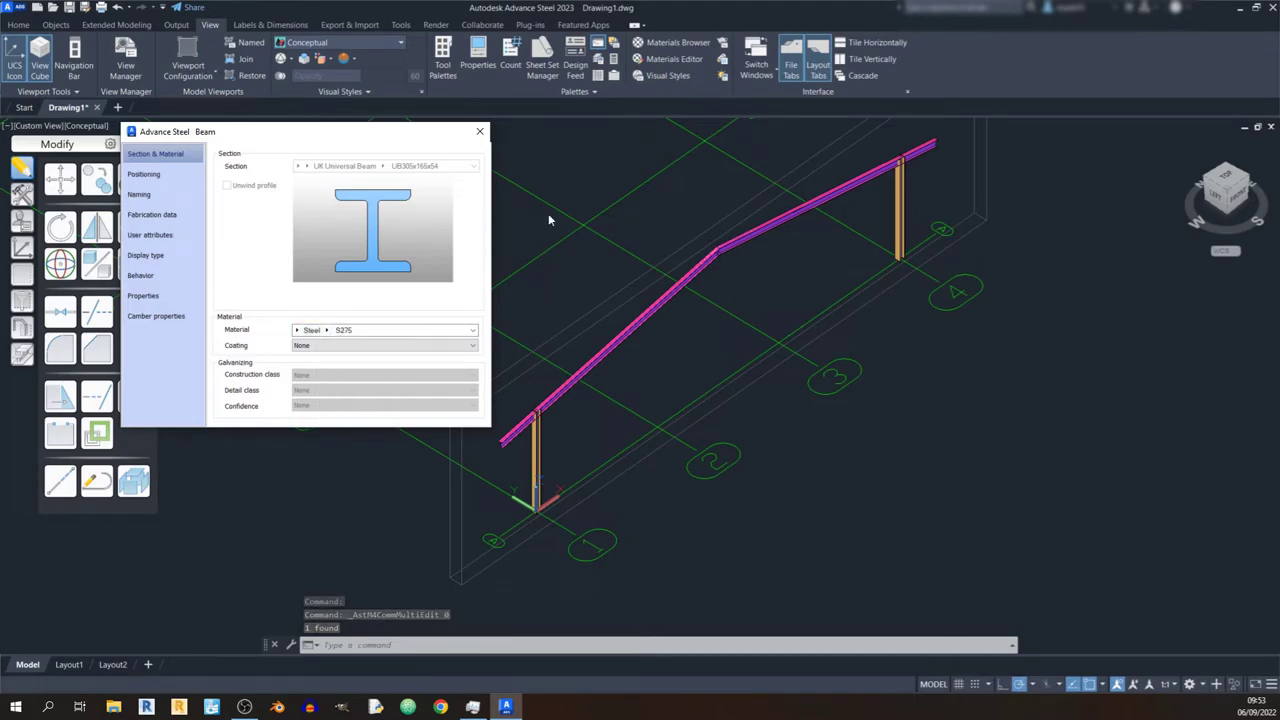
{"action": "left_click", "coordinate": [482, 132]}
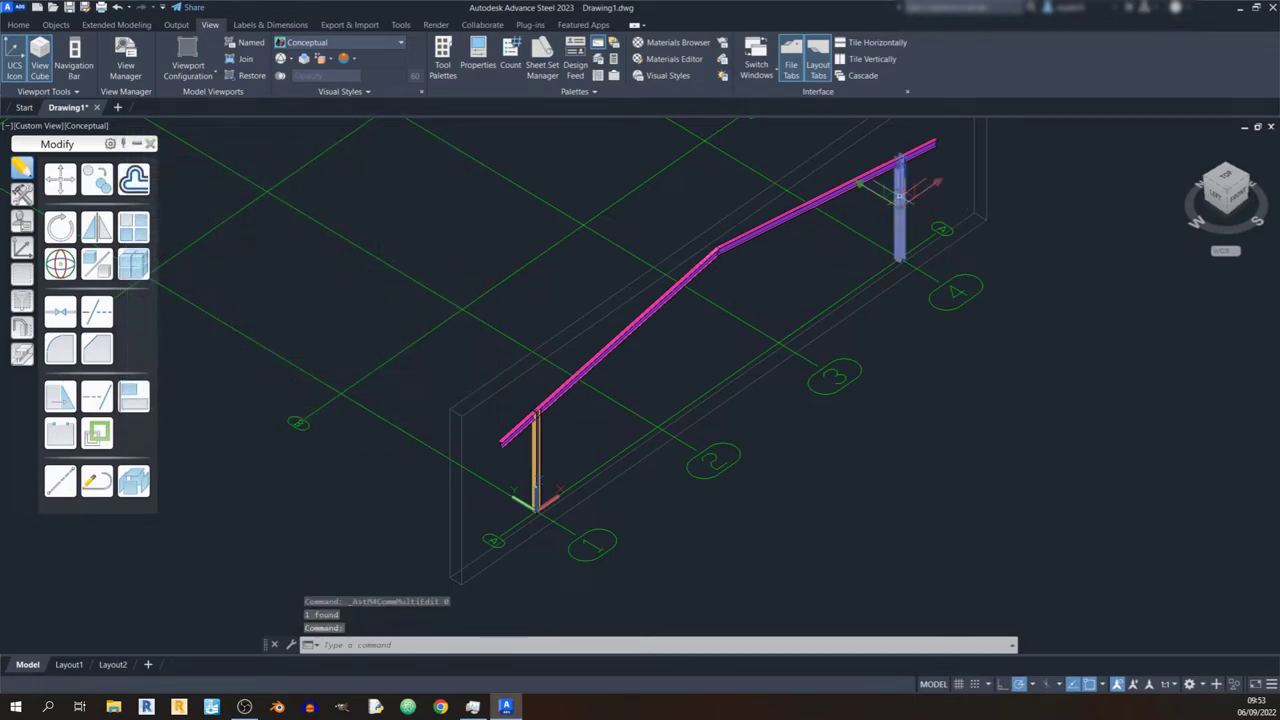
Set the material of the portal frame's column on grid axis 4 to S275 steel.
{"action": "double_click", "coordinate": [900, 212]}
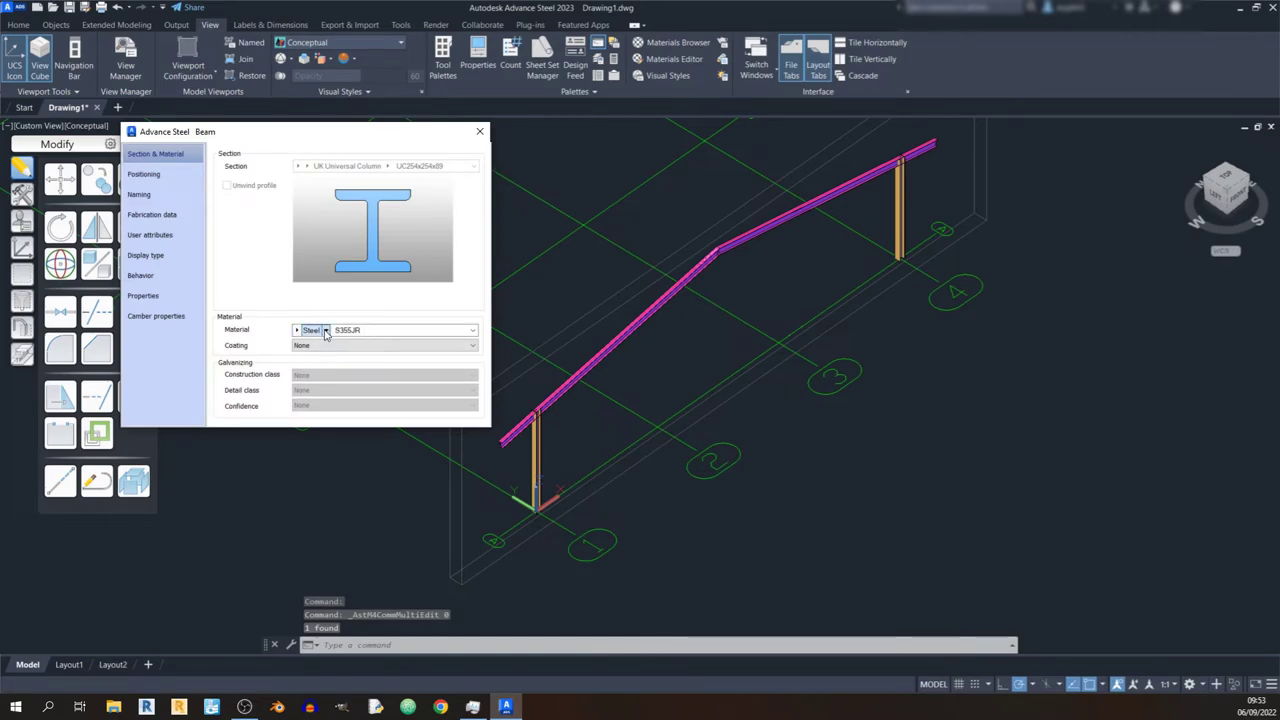
{"action": "left_click", "coordinate": [325, 335]}
{"action": "left_click", "coordinate": [342, 410]}
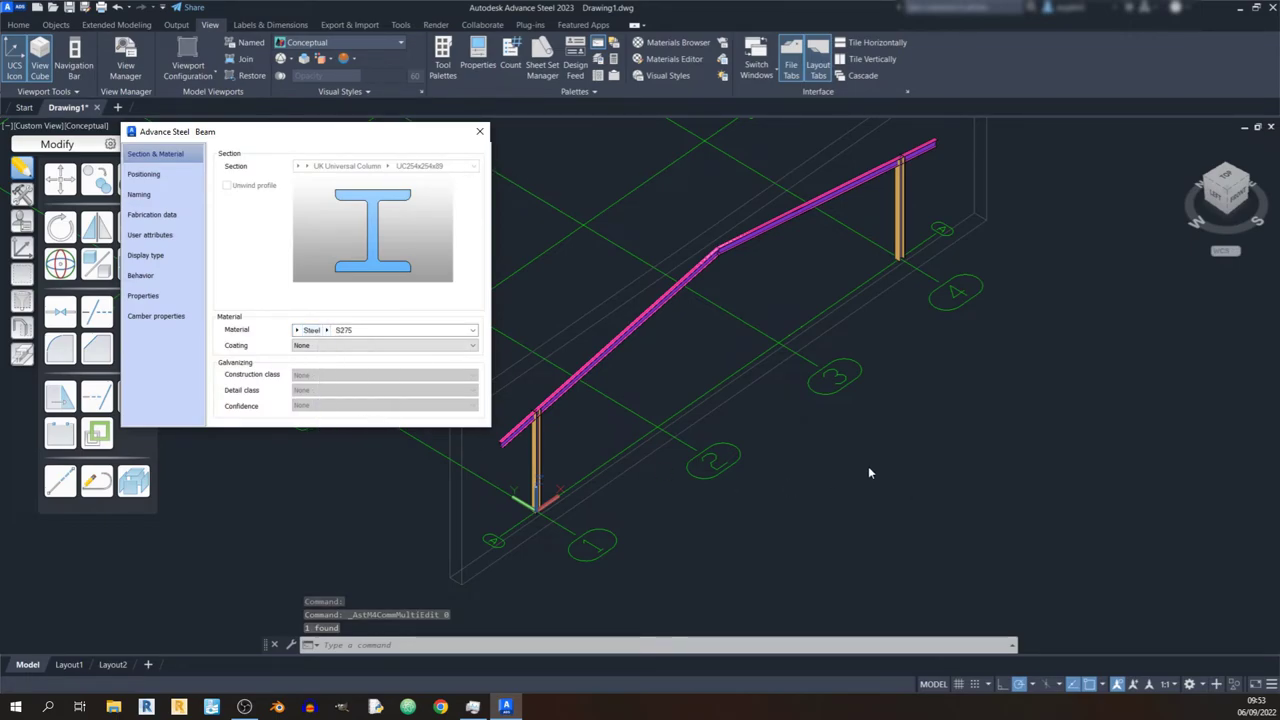
{"action": "left_click", "coordinate": [480, 131]}
Copy the whole portal frame four times along the grid at a Y distance of 10000 using Transform elements.
{"action": "middle_click_drag", "start_coordinate": [714, 314], "coordinate": [703, 424]}
{"action": "scroll", "coordinate": [684, 318], "scroll_direction": "down", "scroll_amount": 5}
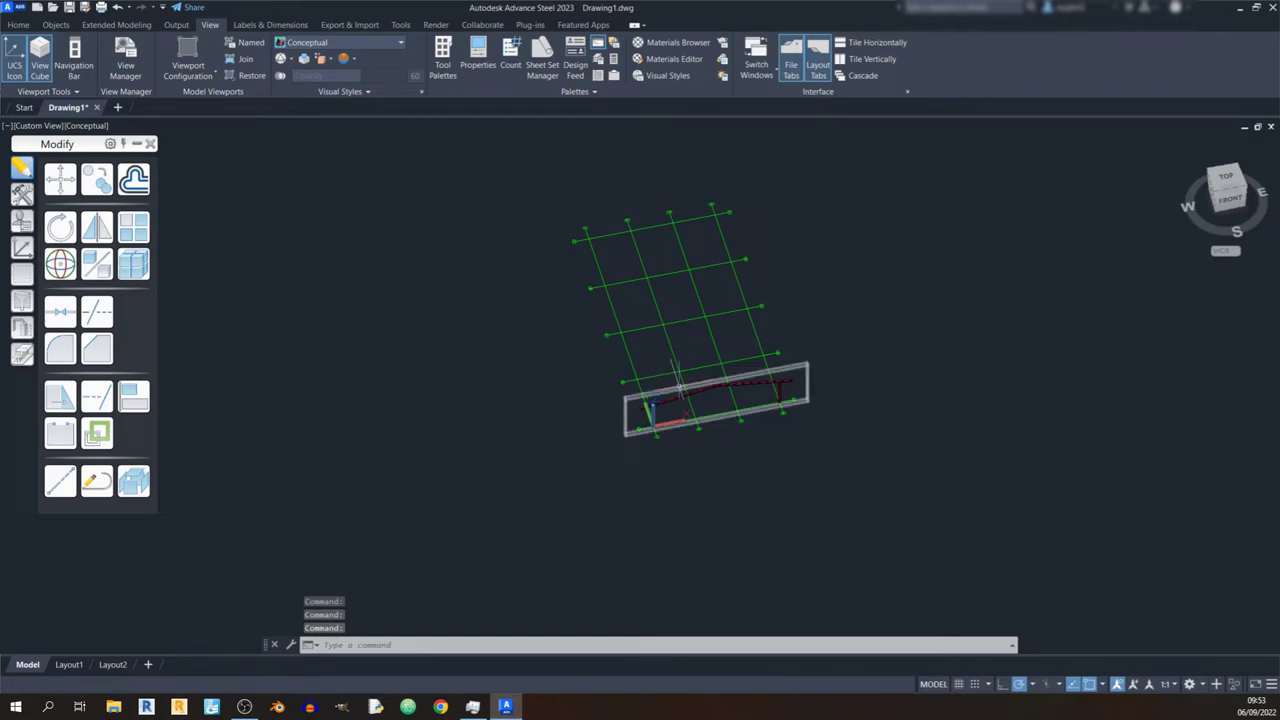
{"action": "middle_click_drag", "start_coordinate": [672, 362], "coordinate": [655, 354], "text": "shift"}
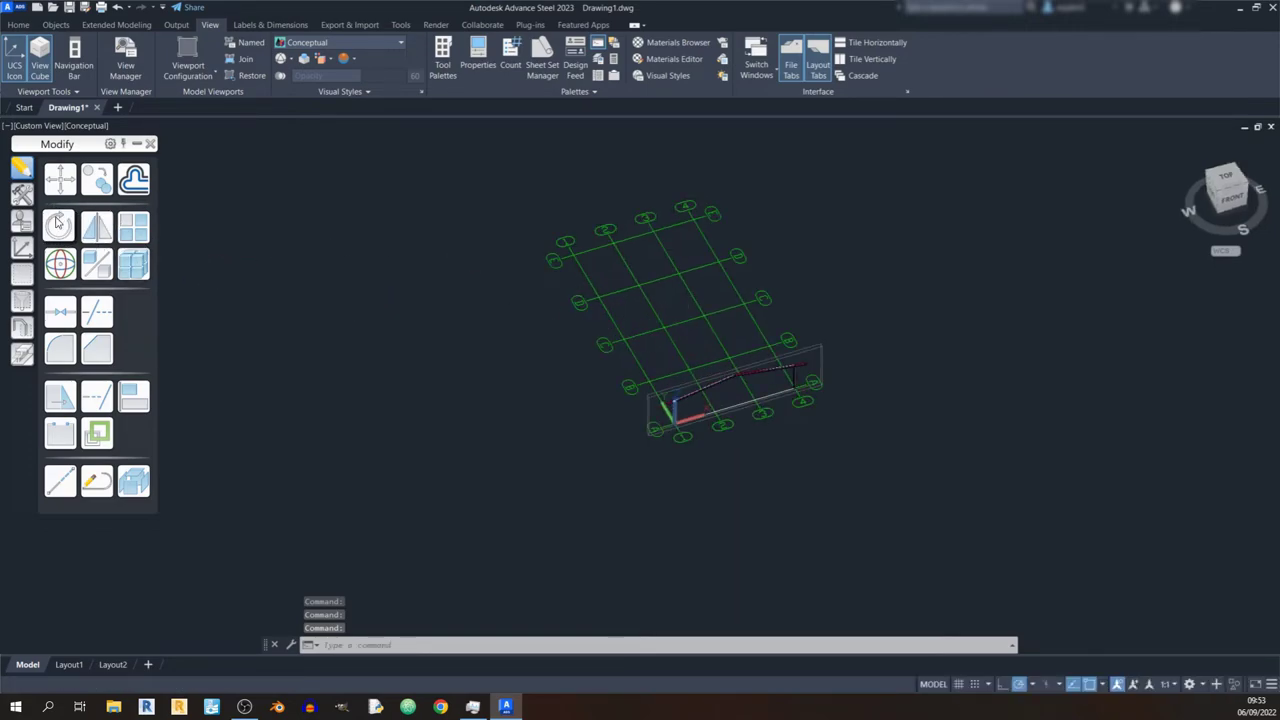
{"action": "left_click", "coordinate": [23, 194]}
{"action": "scroll", "coordinate": [698, 372], "scroll_direction": "up", "scroll_amount": 3}
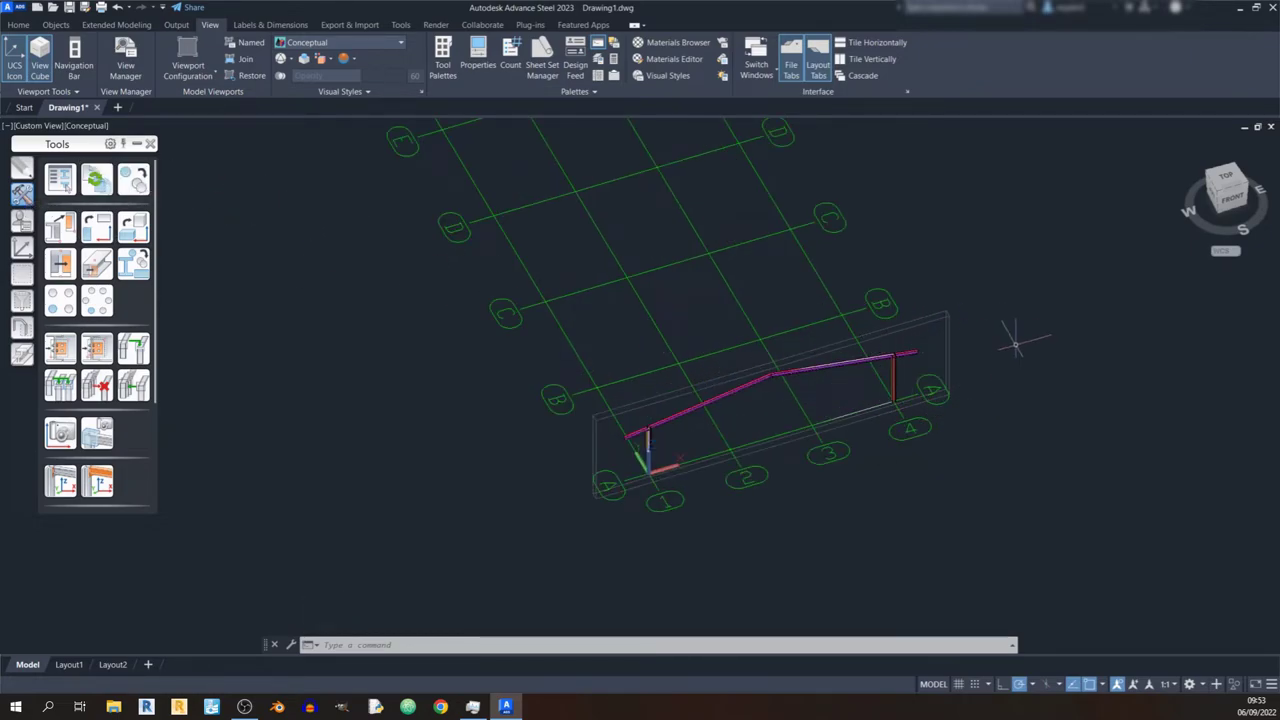
{"action": "left_click", "coordinate": [1013, 302]}
{"action": "left_click", "coordinate": [945, 350]}
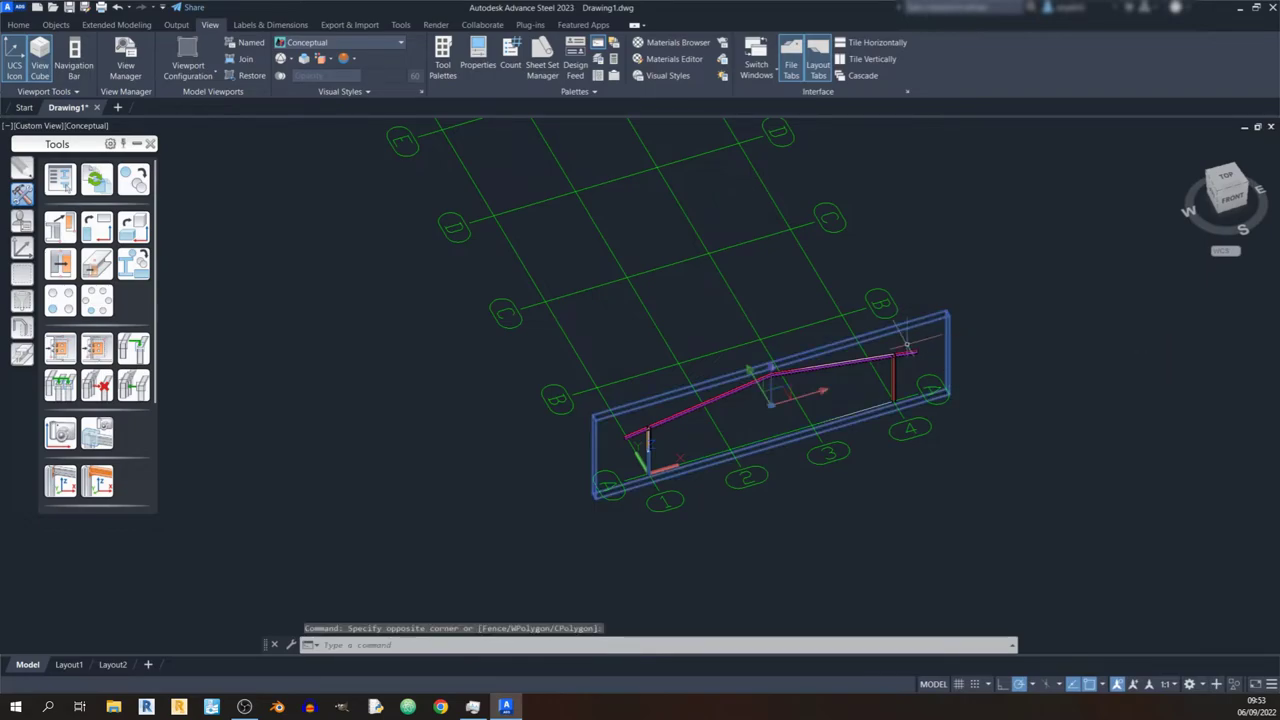
{"action": "left_click", "coordinate": [100, 184]}
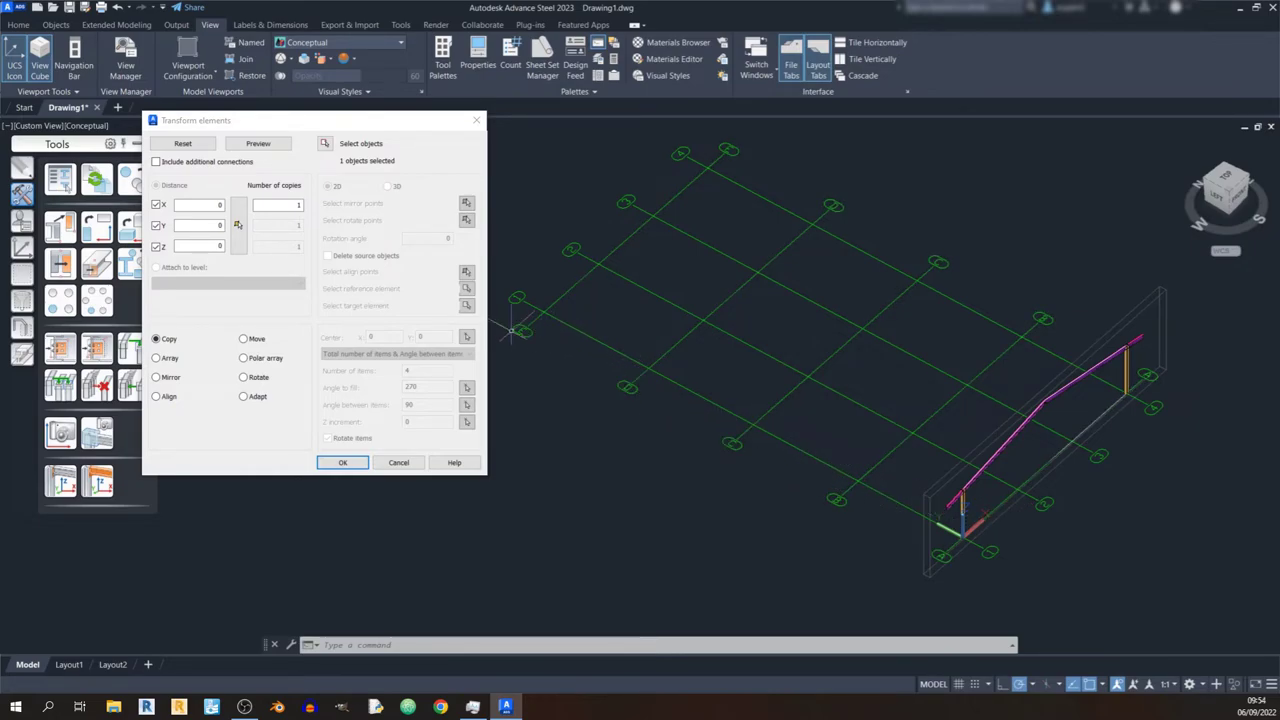
{"action": "double_click", "coordinate": [210, 225]}
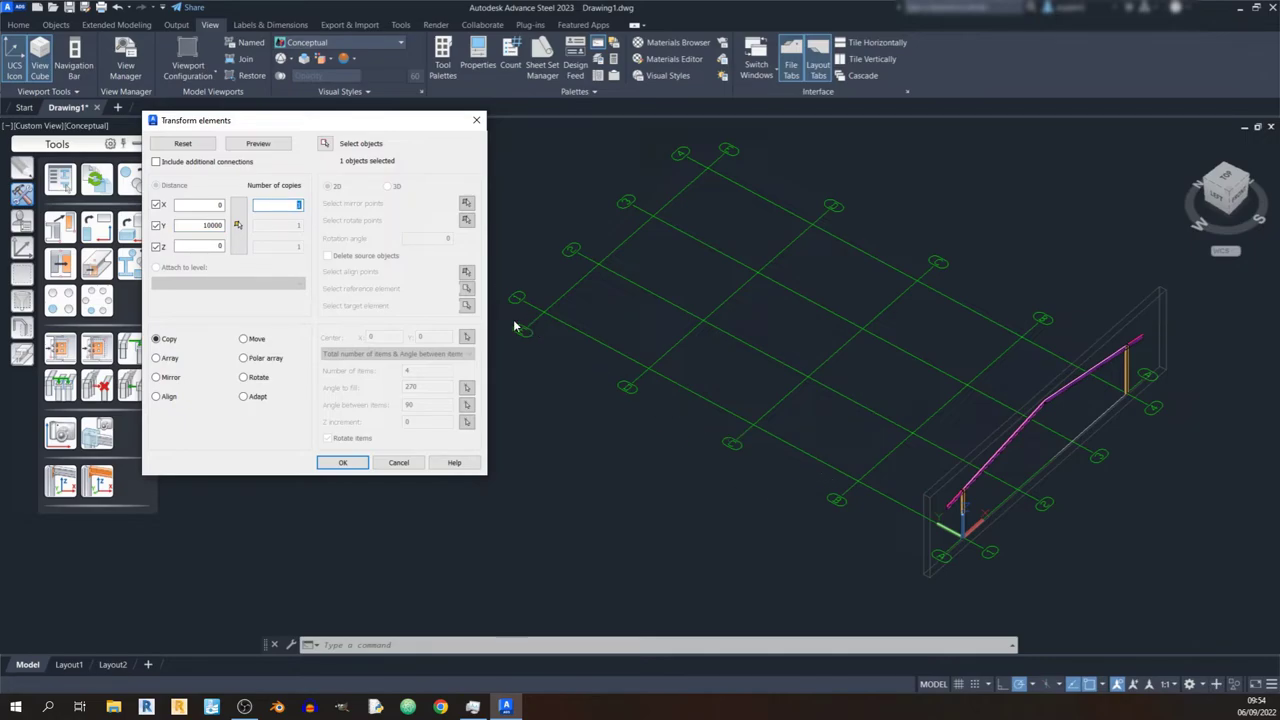
{"action": "left_click", "coordinate": [342, 463]}
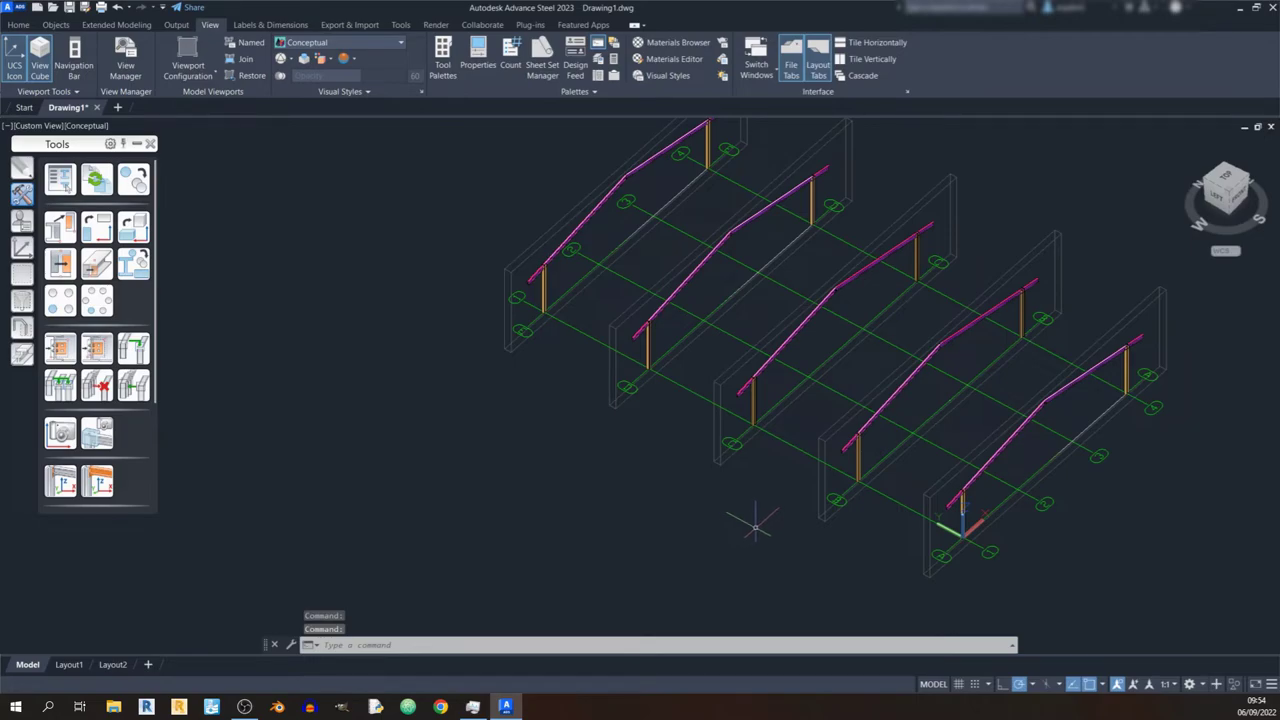
Place a rolled I section beam at eaves level between the column tops of two adjacent portal frames.
{"action": "middle_click_drag", "start_coordinate": [570, 325], "coordinate": [402, 342]}
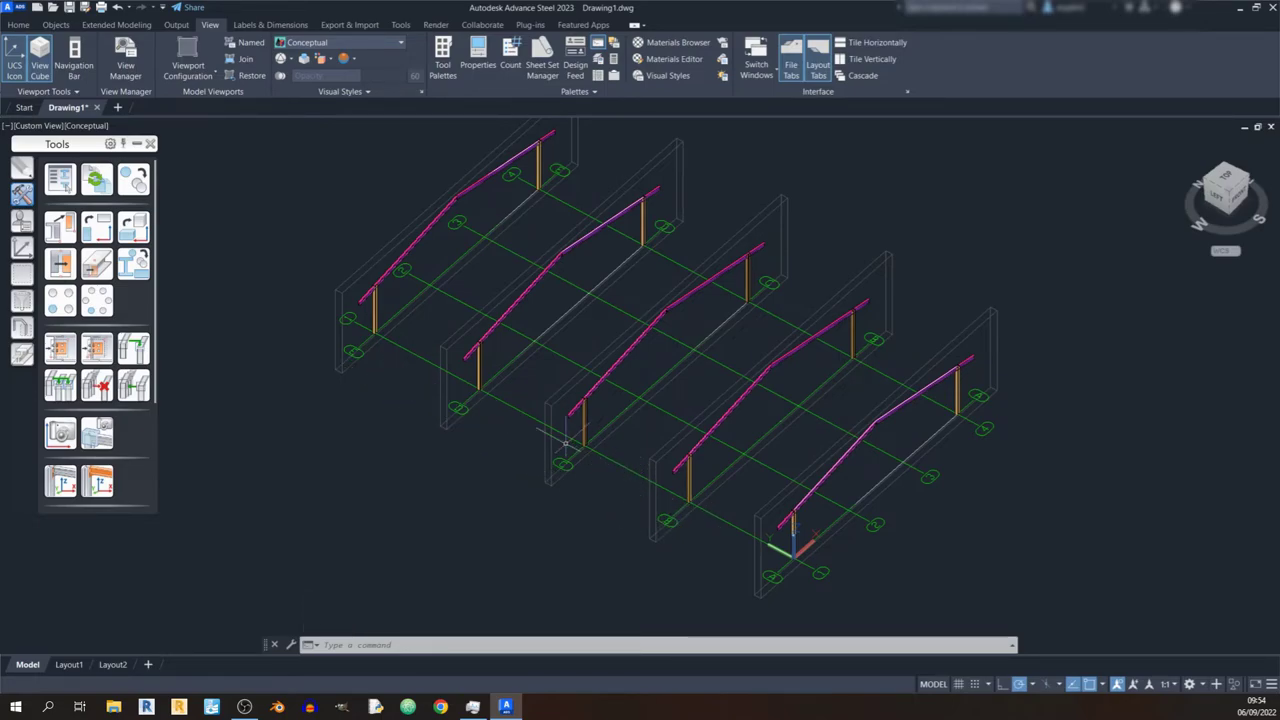
{"action": "middle_click_drag", "start_coordinate": [645, 452], "coordinate": [832, 428], "text": "shift"}
{"action": "scroll", "coordinate": [832, 428], "scroll_direction": "up", "scroll_amount": 5}
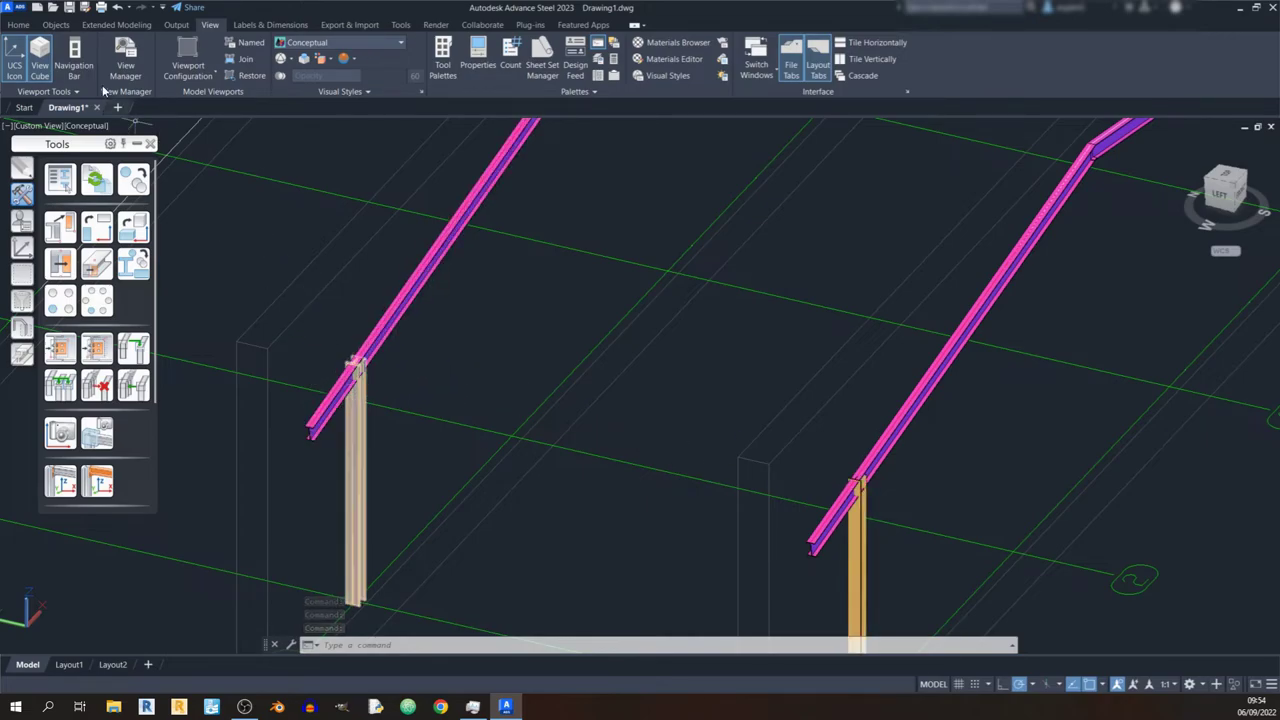
{"action": "left_click", "coordinate": [18, 25]}
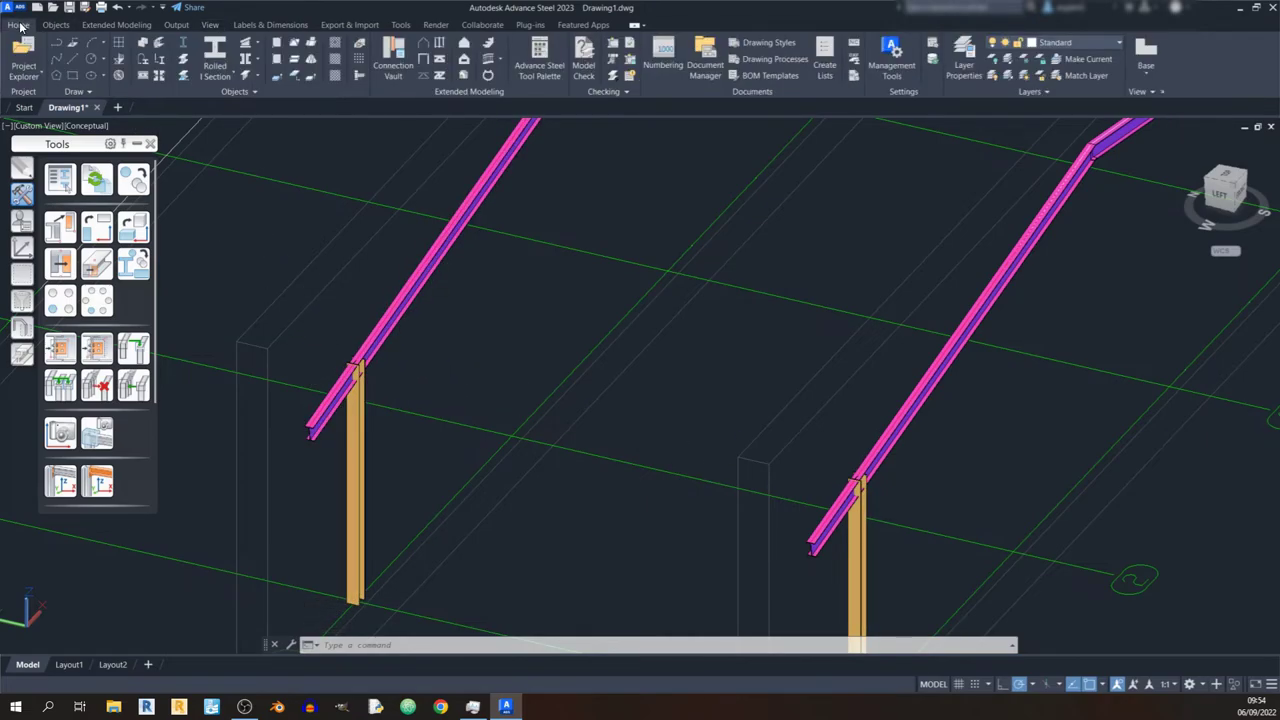
{"action": "left_click", "coordinate": [208, 68]}
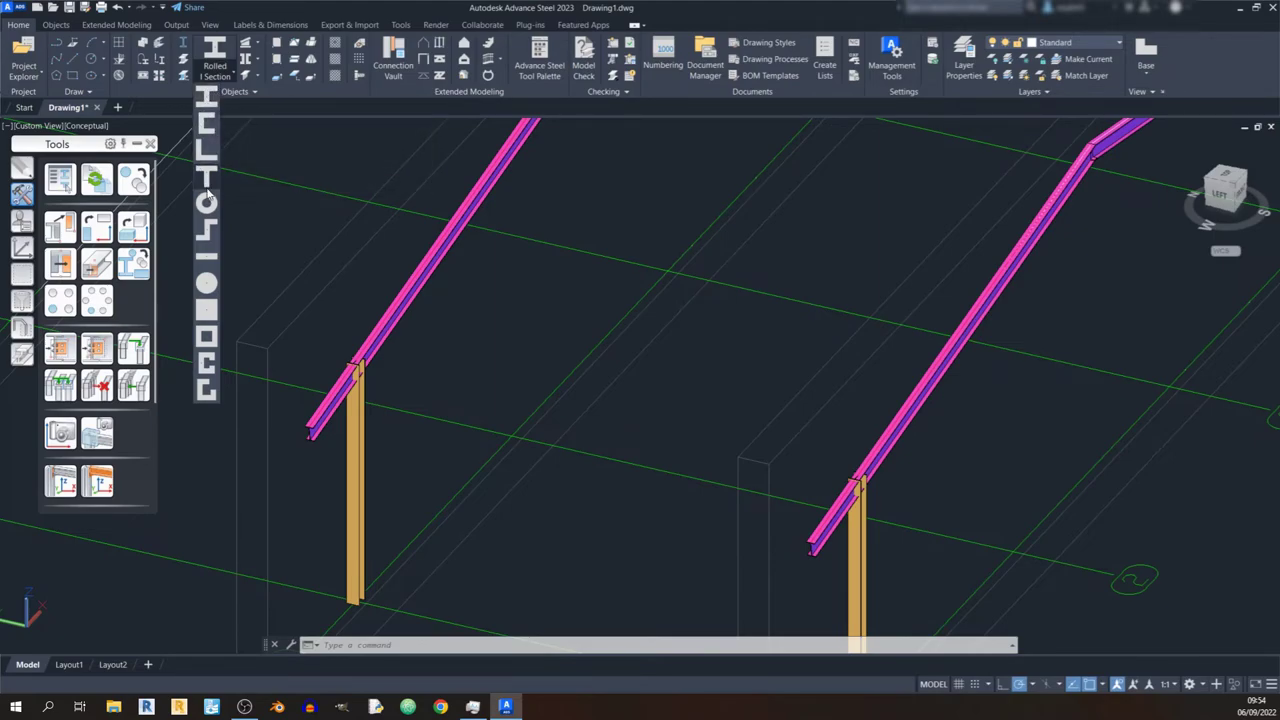
{"action": "left_click", "coordinate": [205, 99]}
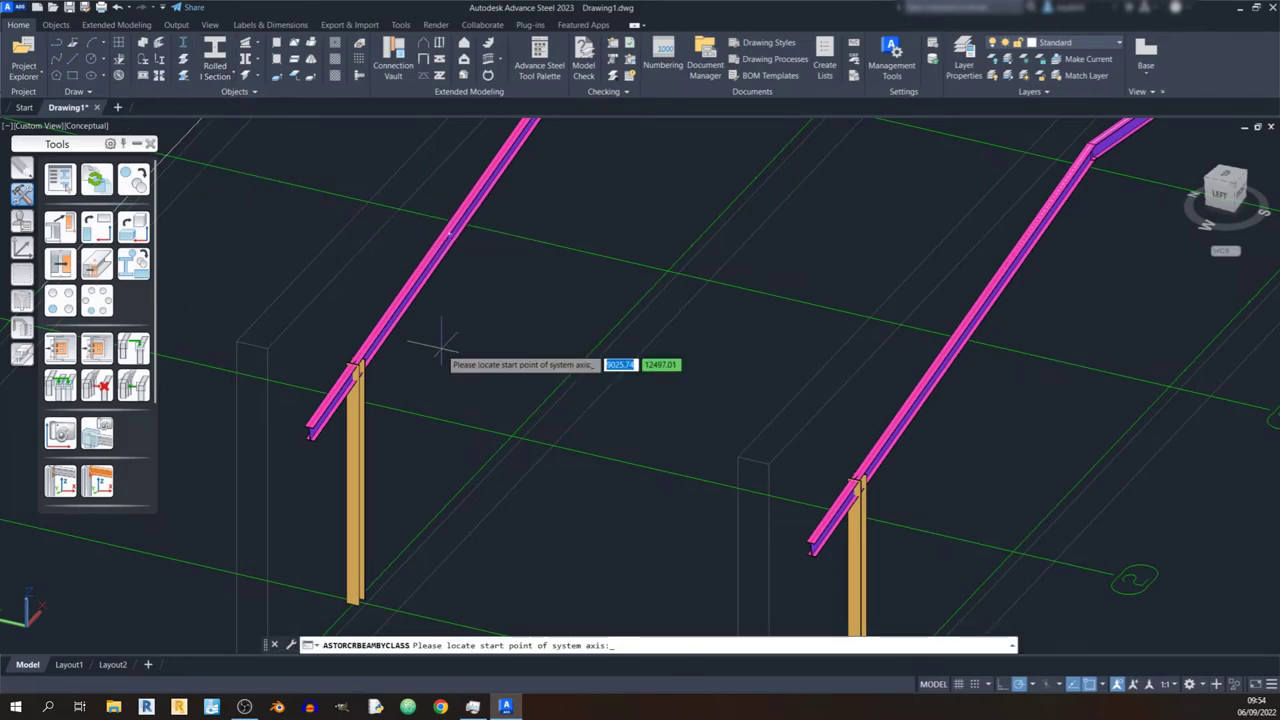
{"action": "scroll", "coordinate": [368, 366], "scroll_direction": "up", "scroll_amount": 5}
{"action": "scroll", "coordinate": [400, 365], "scroll_direction": "down", "scroll_amount": 5}
{"action": "middle_click_drag", "start_coordinate": [420, 405], "coordinate": [805, 385], "text": "shift"}
{"action": "scroll", "coordinate": [993, 405], "scroll_direction": "up", "scroll_amount": 5}
{"action": "middle_click_drag", "start_coordinate": [993, 405], "coordinate": [842, 424]}
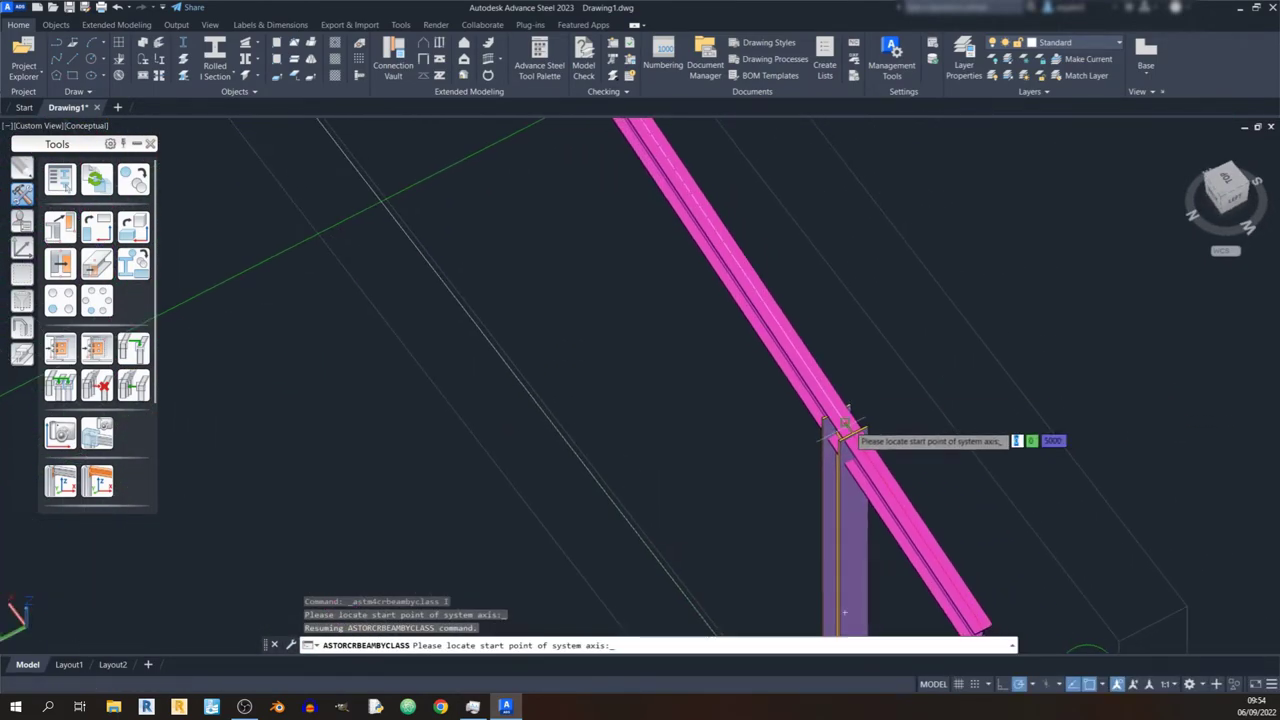
{"action": "scroll", "coordinate": [842, 424], "scroll_direction": "up", "scroll_amount": 3}
{"action": "left_click", "coordinate": [835, 422]}
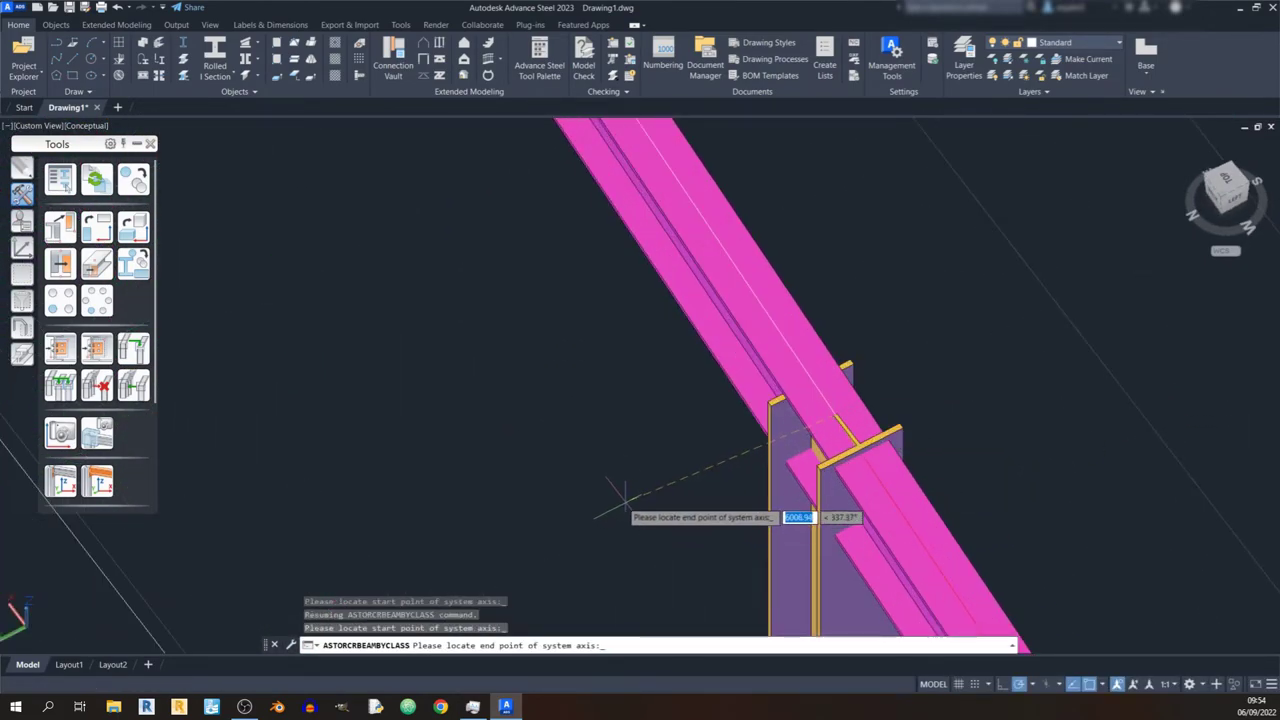
{"action": "scroll", "coordinate": [772, 300], "scroll_direction": "down", "scroll_amount": 5}
{"action": "scroll", "coordinate": [557, 446], "scroll_direction": "up", "scroll_amount": 5}
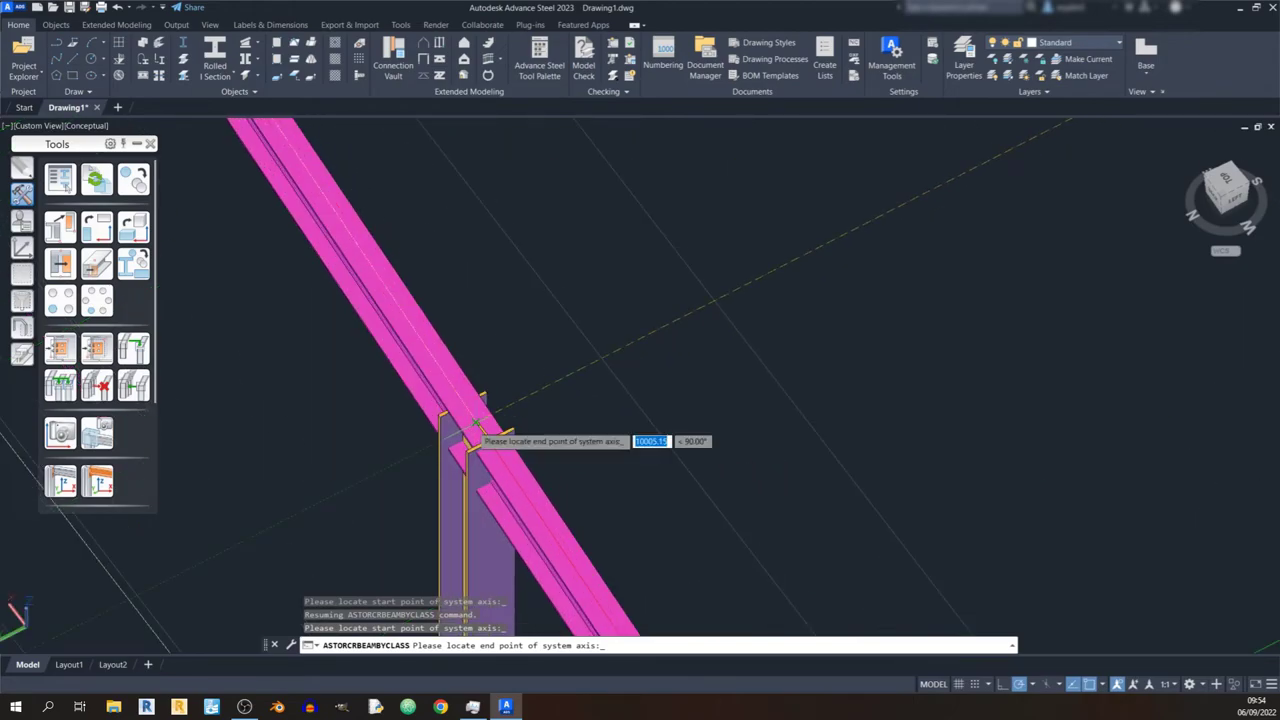
{"action": "left_click", "coordinate": [478, 425]}
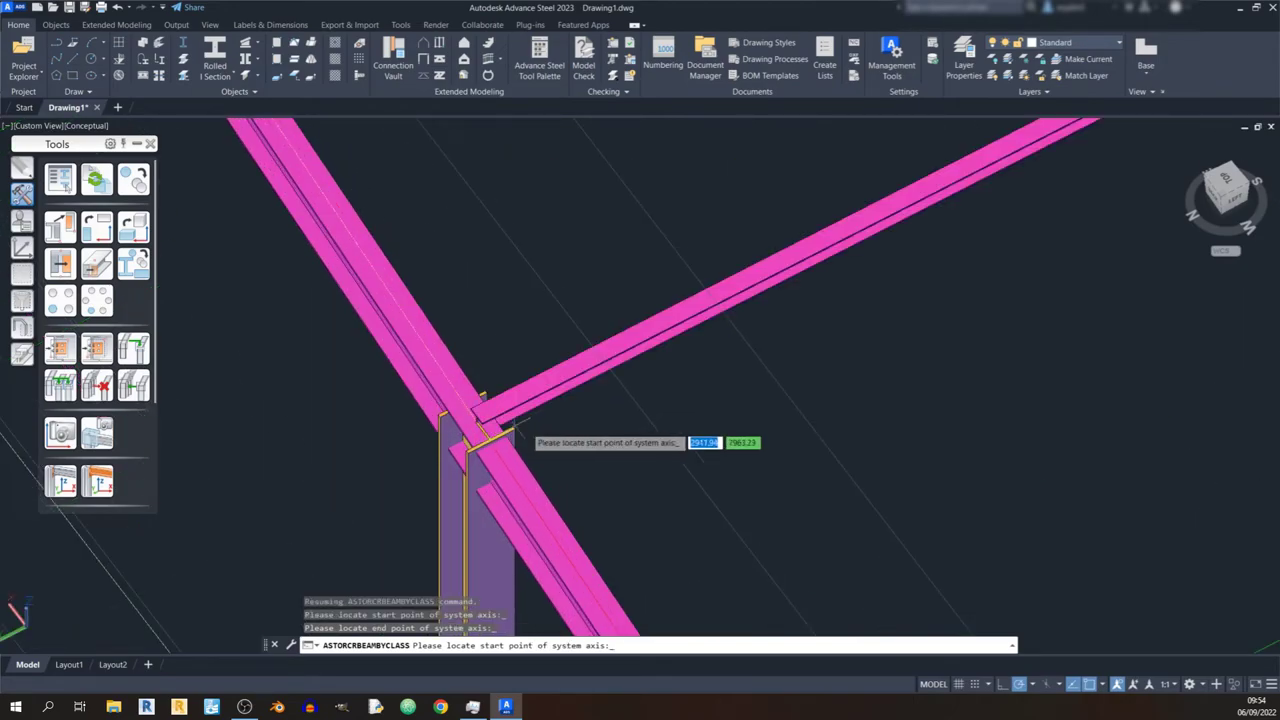
{"action": "scroll", "coordinate": [816, 397], "scroll_direction": "down", "scroll_amount": 4}
{"action": "scroll", "coordinate": [828, 378], "scroll_direction": "up", "scroll_amount": 2}
{"action": "key", "text": "Escape"}
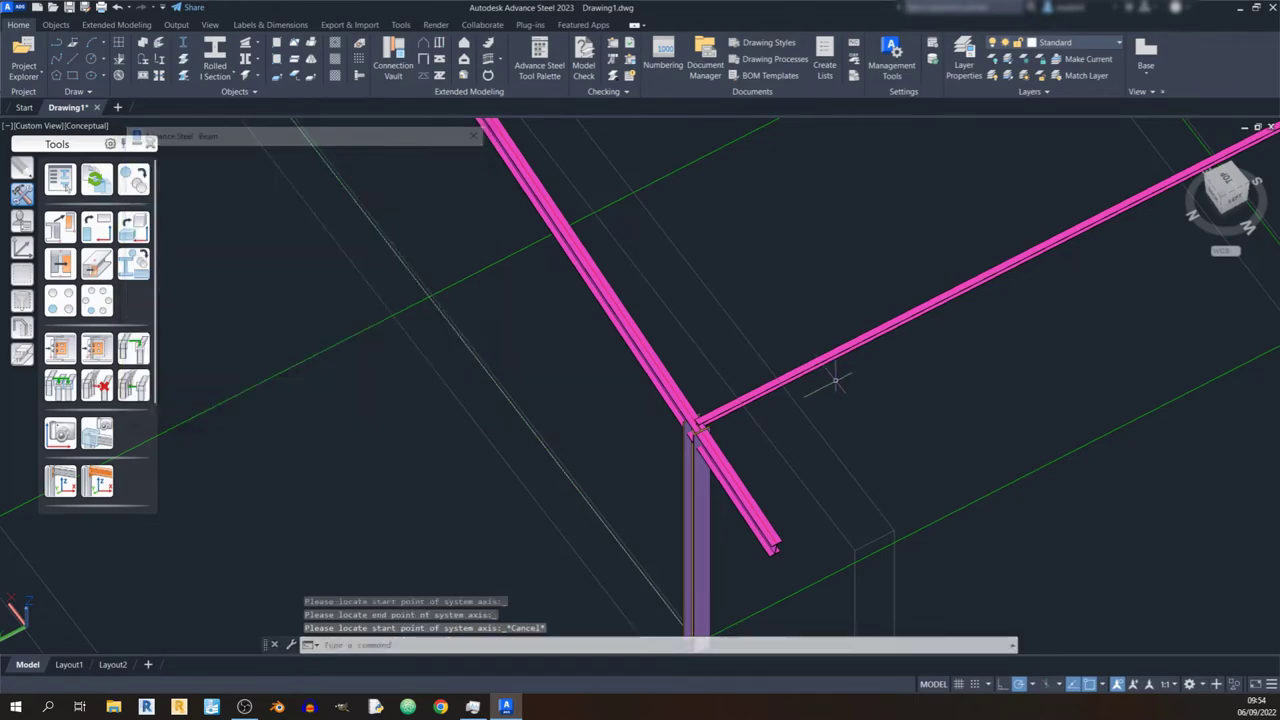
Change the eaves beam's section to a UK Universal Beam UB305x165x54.
{"action": "middle_click_drag", "start_coordinate": [840, 381], "coordinate": [737, 386], "text": "shift"}
{"action": "left_click", "coordinate": [758, 365]}
{"action": "double_click", "coordinate": [758, 365]}
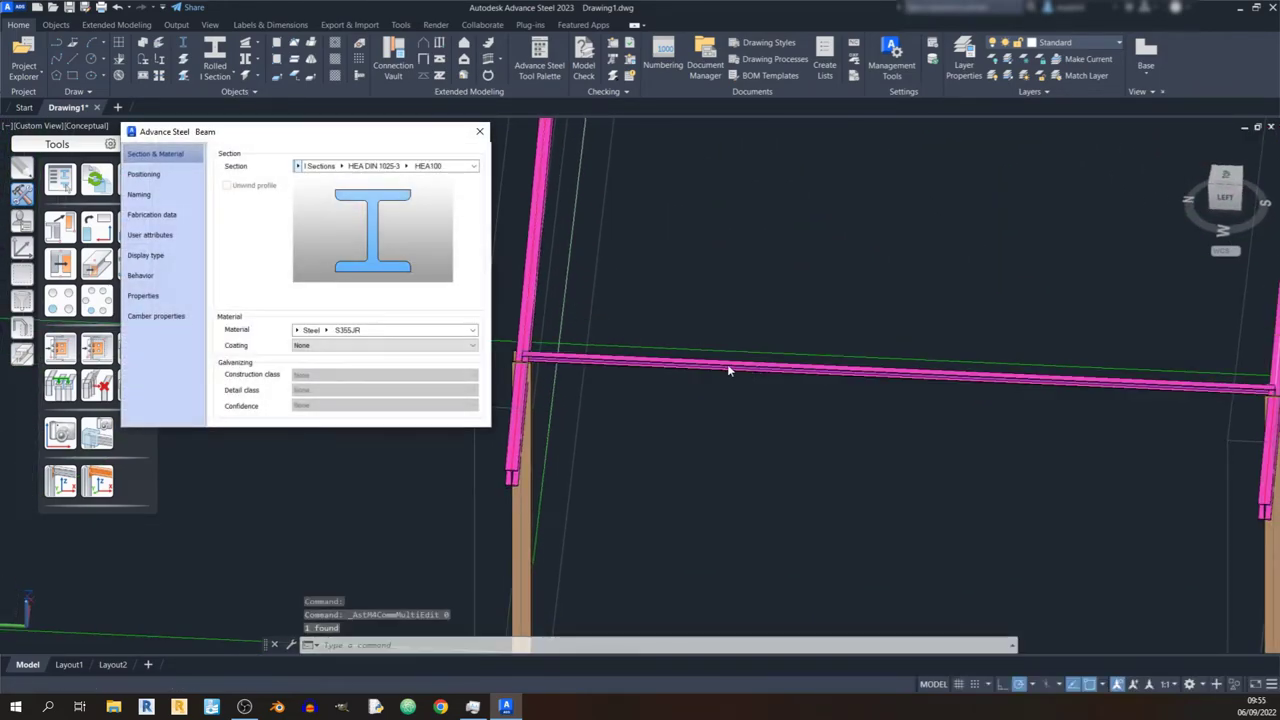
{"action": "left_click", "coordinate": [356, 166]}
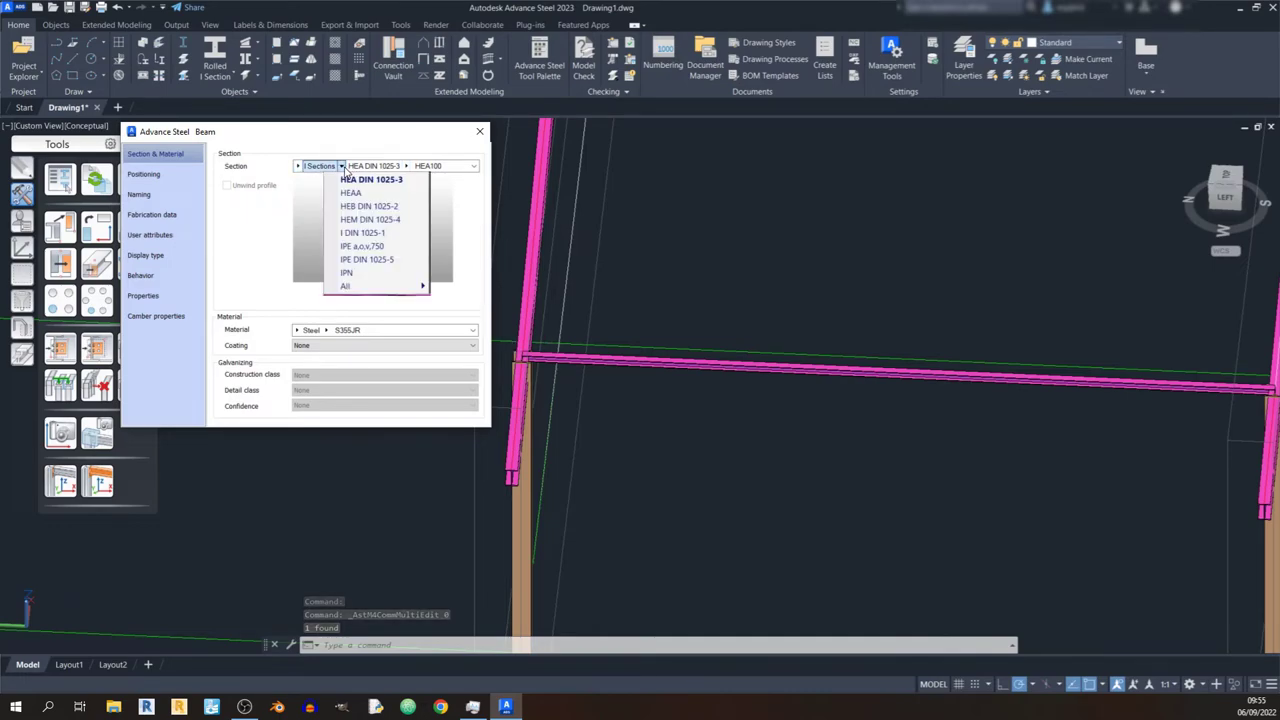
{"action": "left_click", "coordinate": [383, 200]}
{"action": "left_click", "coordinate": [341, 166]}
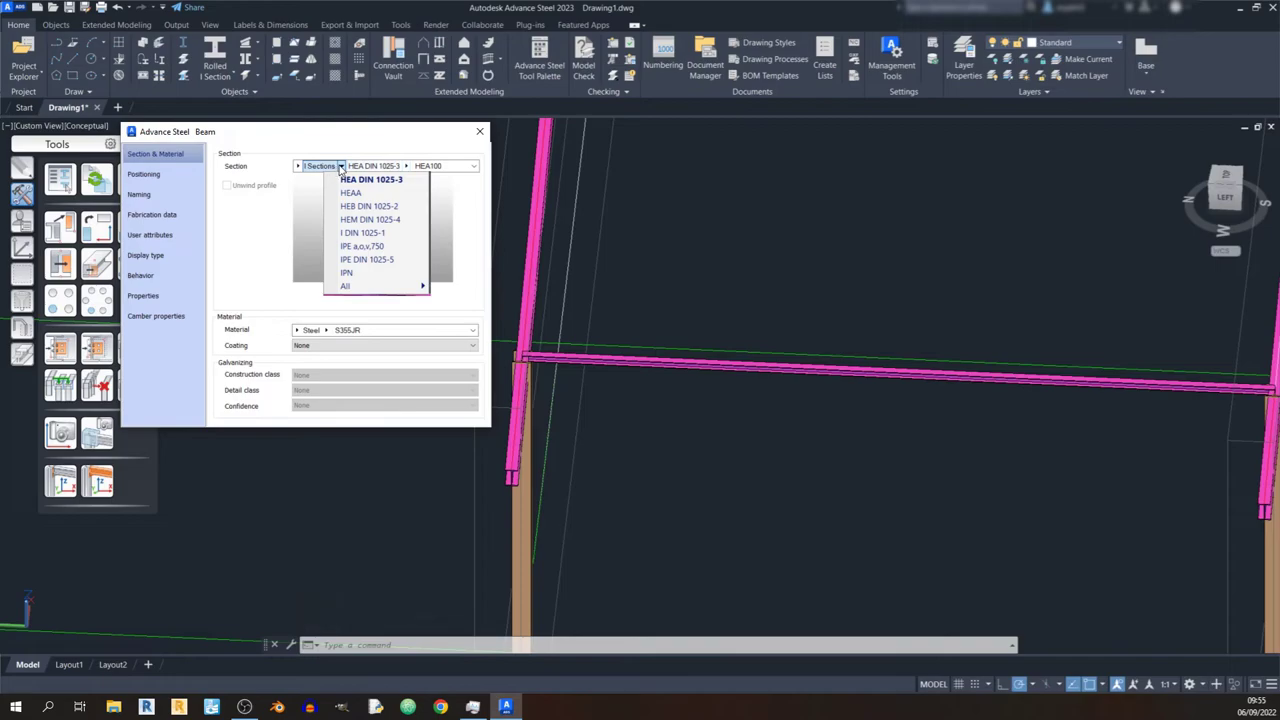
{"action": "mouse_move", "coordinate": [365, 286]}
{"action": "left_click_drag", "start_coordinate": [680, 292], "coordinate": [680, 460]}
{"action": "left_click", "coordinate": [560, 354]}
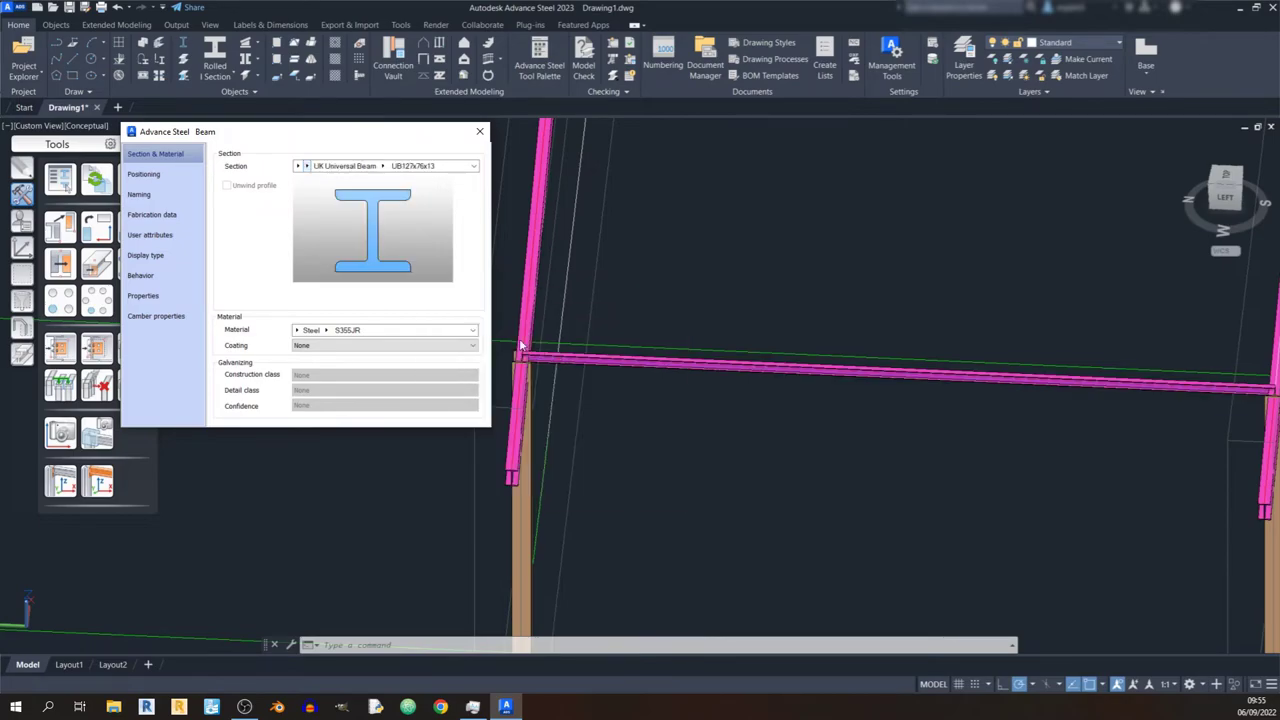
{"action": "left_click", "coordinate": [384, 167]}
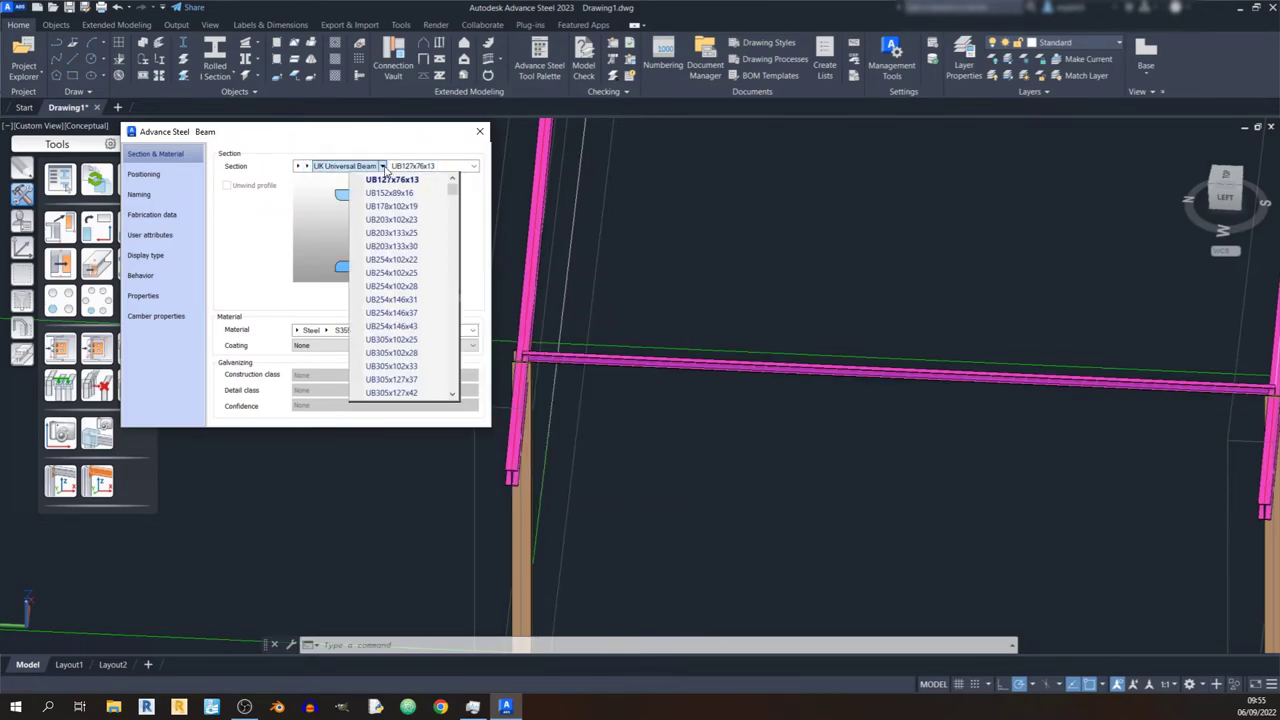
{"action": "scroll", "coordinate": [408, 326], "scroll_direction": "down", "scroll_amount": 4}
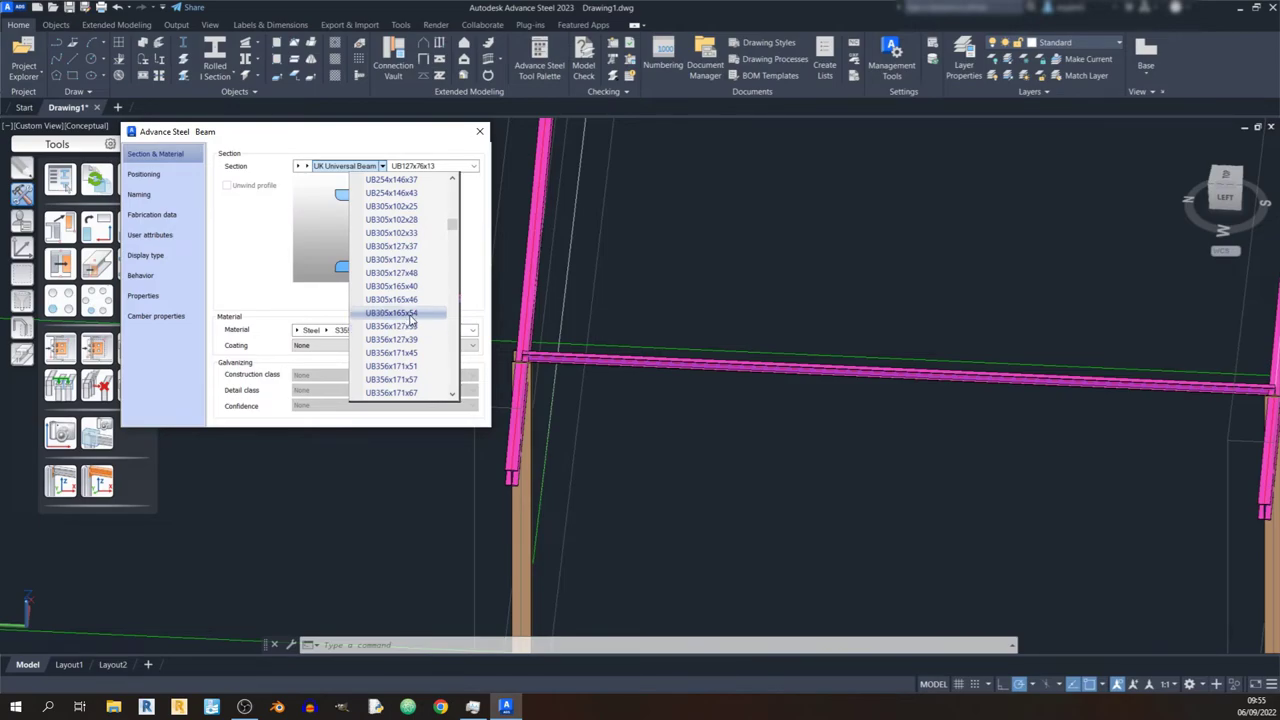
{"action": "left_click", "coordinate": [392, 313]}
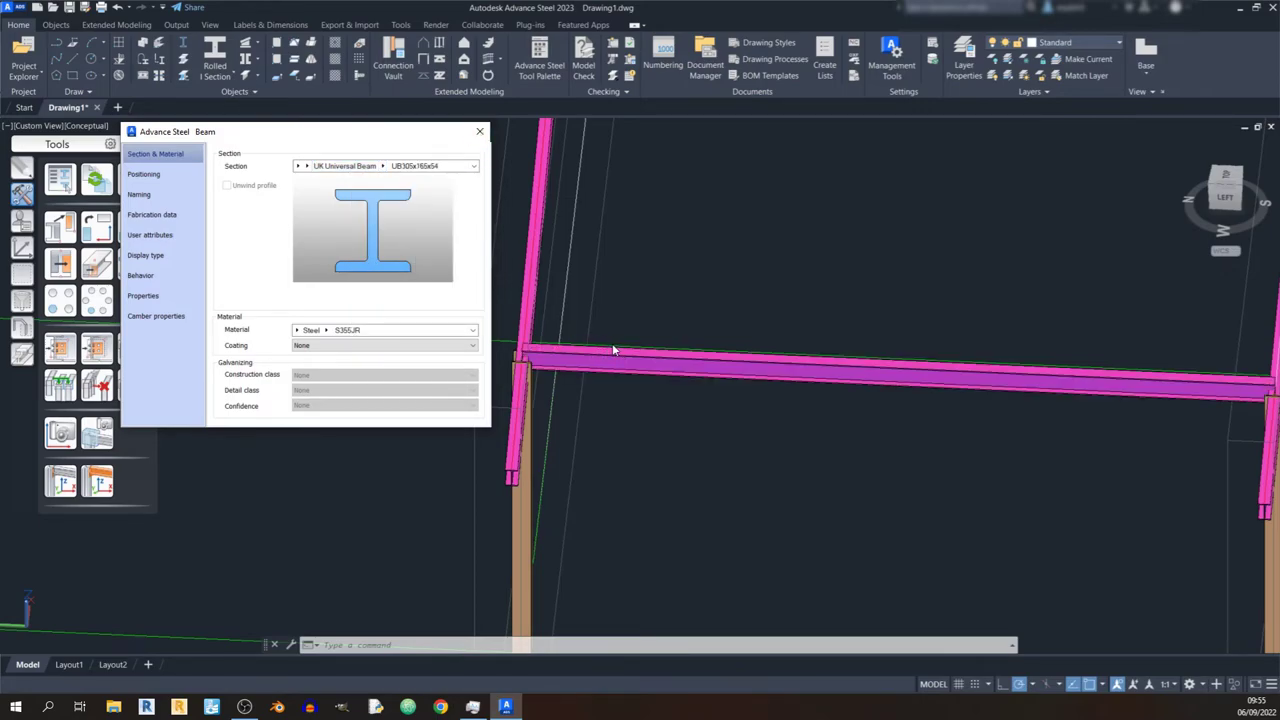
Set the eaves beam's Z offset to -200 and finish editing its properties.
{"action": "left_click", "coordinate": [158, 175]}
{"action": "middle_click_drag", "start_coordinate": [845, 385], "coordinate": [843, 378], "text": "shift"}
{"action": "scroll", "coordinate": [843, 378], "scroll_direction": "up", "scroll_amount": 4}
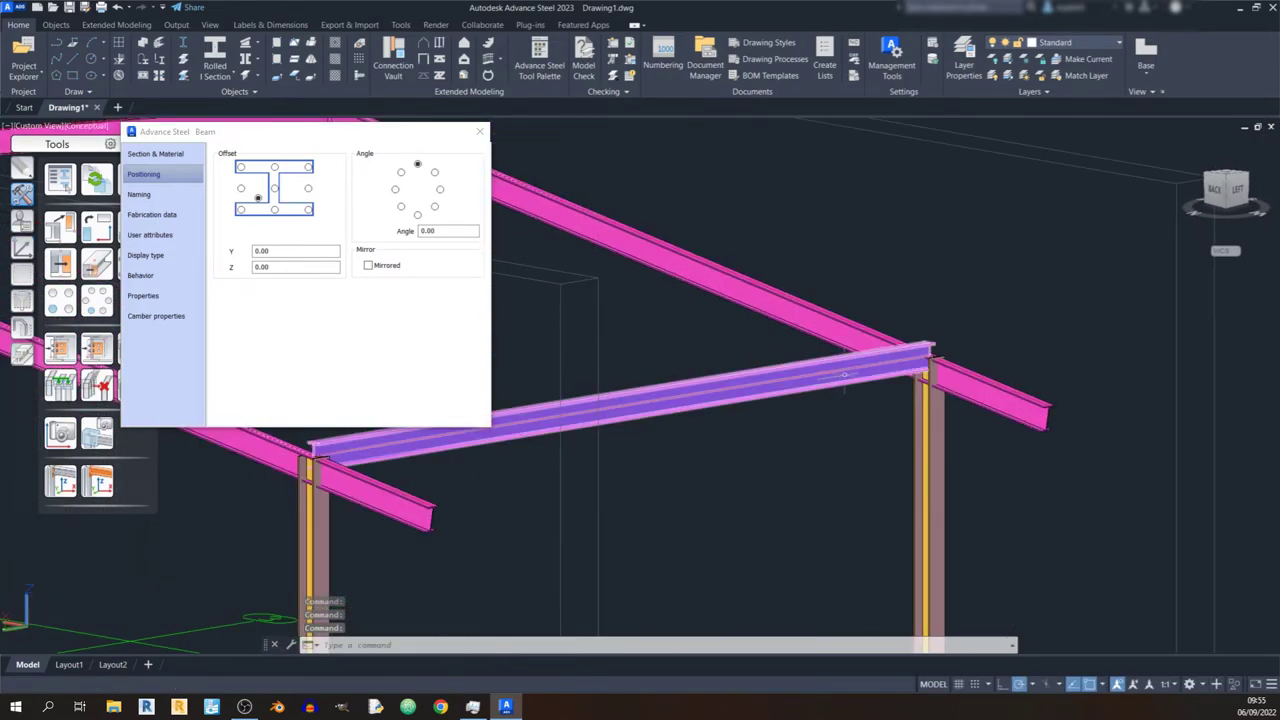
{"action": "left_click", "coordinate": [298, 268]}
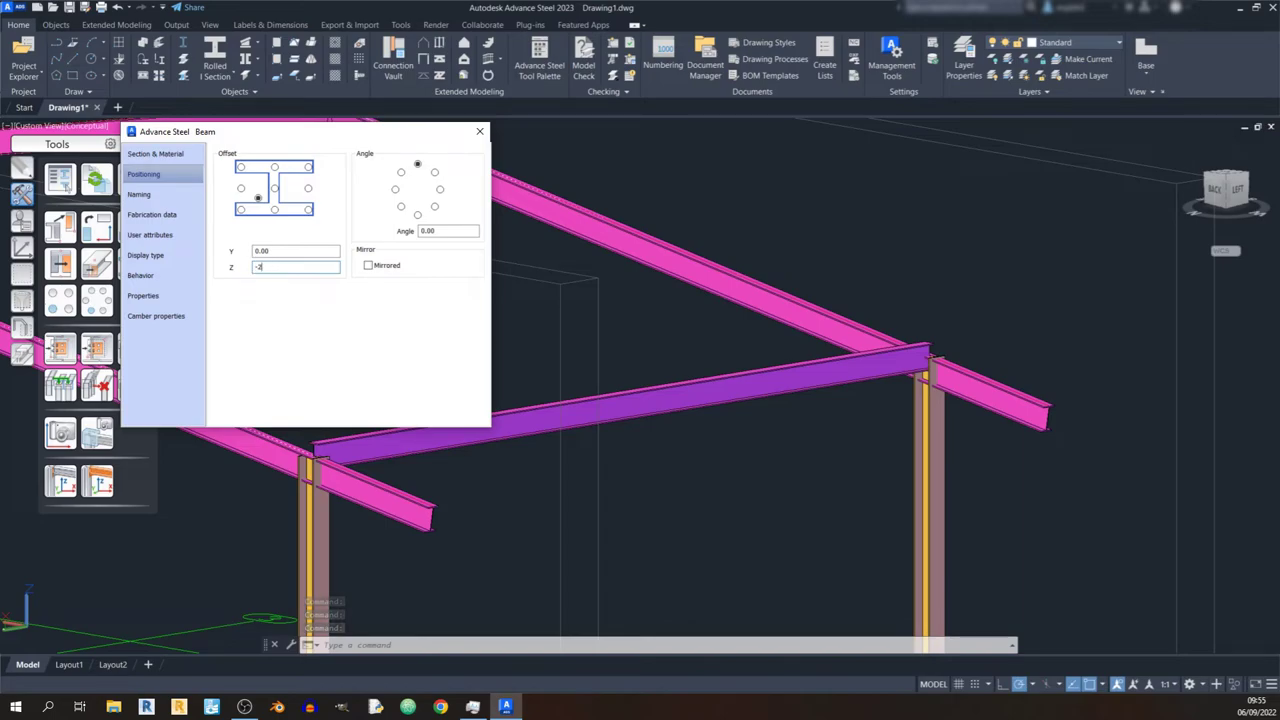
{"action": "key", "text": "Return"}
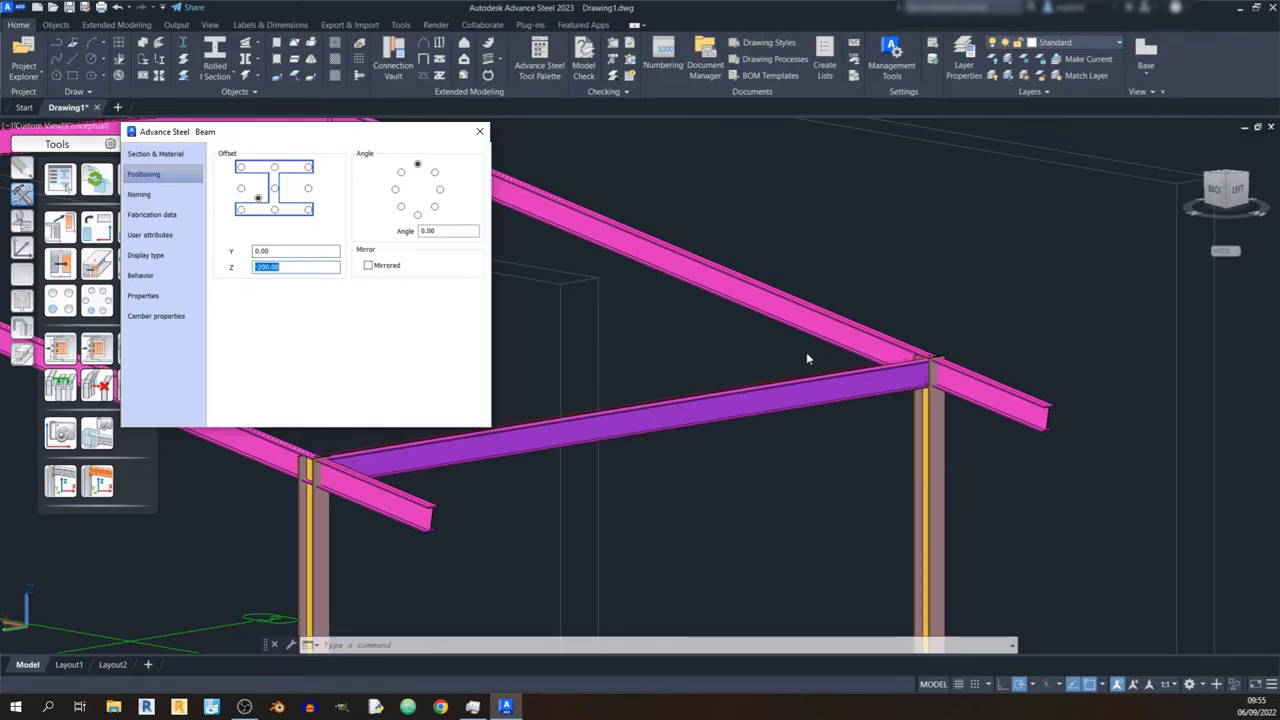
{"action": "scroll", "coordinate": [793, 358], "scroll_direction": "up", "scroll_amount": 5}
{"action": "middle_click_drag", "start_coordinate": [793, 358], "coordinate": [909, 434], "text": "shift"}
{"action": "scroll", "coordinate": [1020, 440], "scroll_direction": "up", "scroll_amount": 3}
{"action": "scroll", "coordinate": [876, 430], "scroll_direction": "down", "scroll_amount": 4}
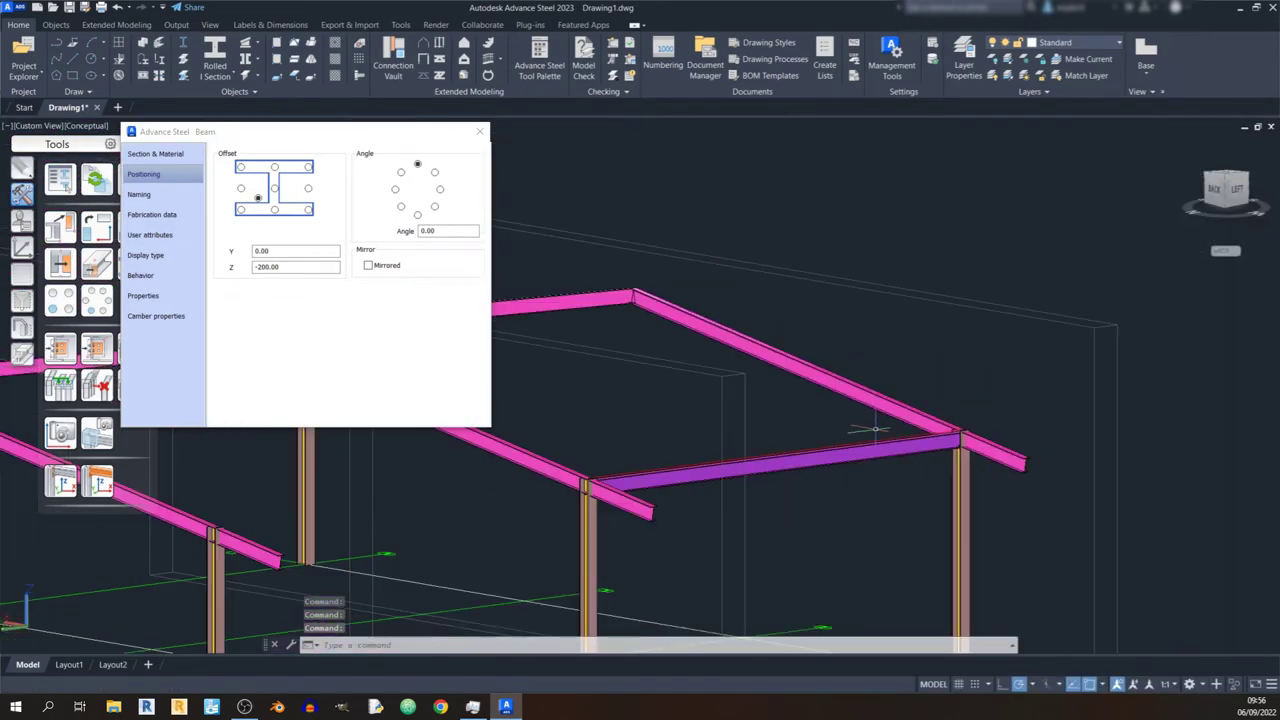
{"action": "key", "text": "Escape"}
{"action": "key", "text": "Escape"}
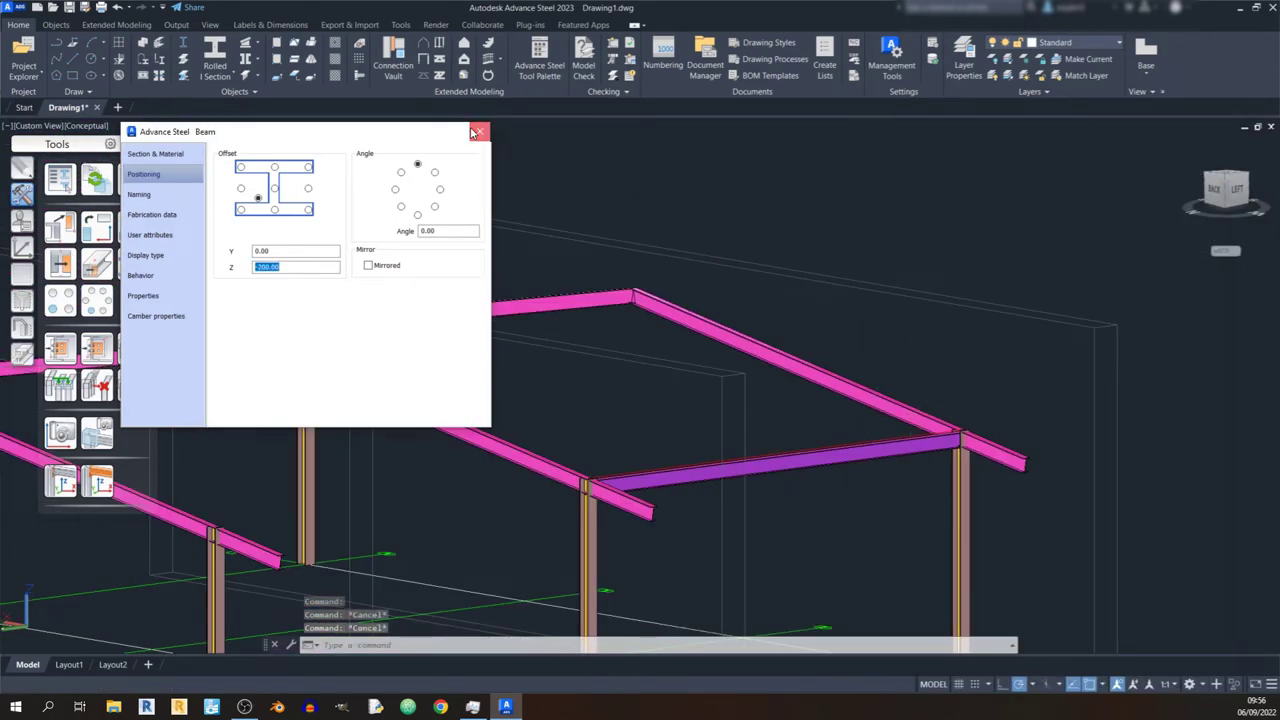
{"action": "left_click", "coordinate": [478, 131]}
Copy the eaves beam four times along the building at a Y distance of 10000 using Transform elements.
{"action": "middle_click_drag", "start_coordinate": [882, 306], "coordinate": [651, 381], "text": "shift"}
{"action": "scroll", "coordinate": [651, 381], "scroll_direction": "down", "scroll_amount": 6}
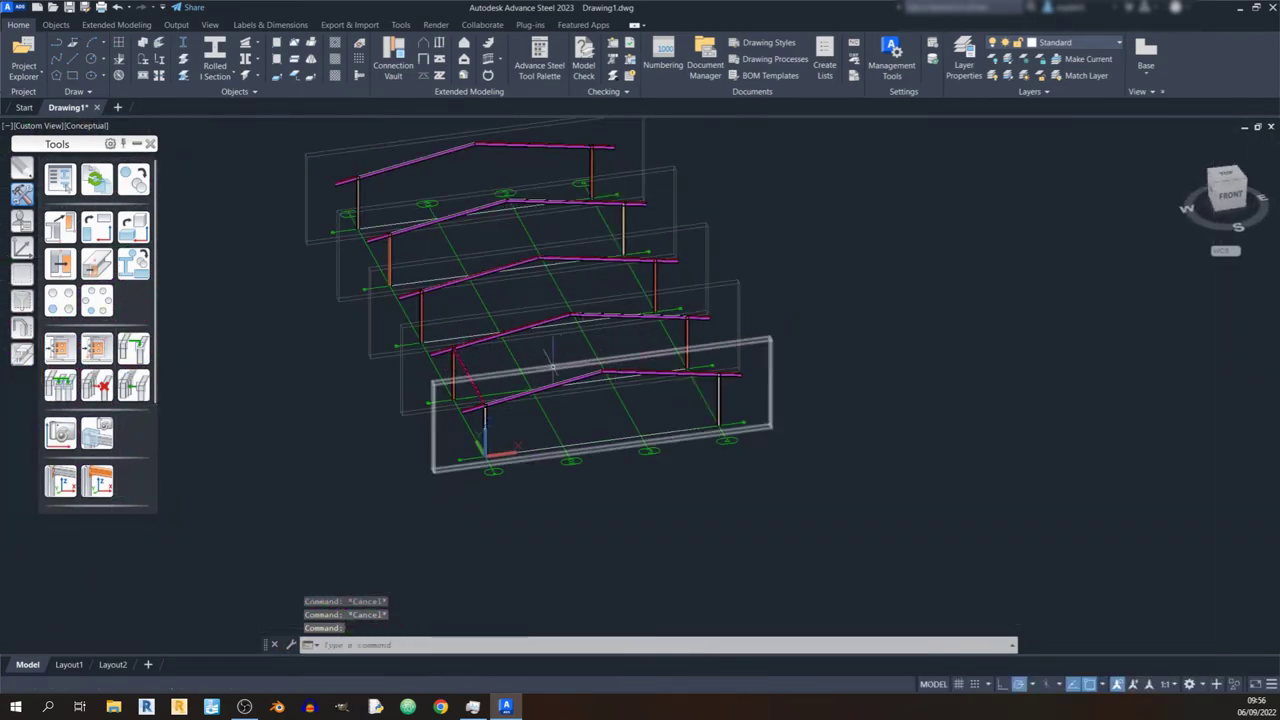
{"action": "scroll", "coordinate": [480, 370], "scroll_direction": "up", "scroll_amount": 3}
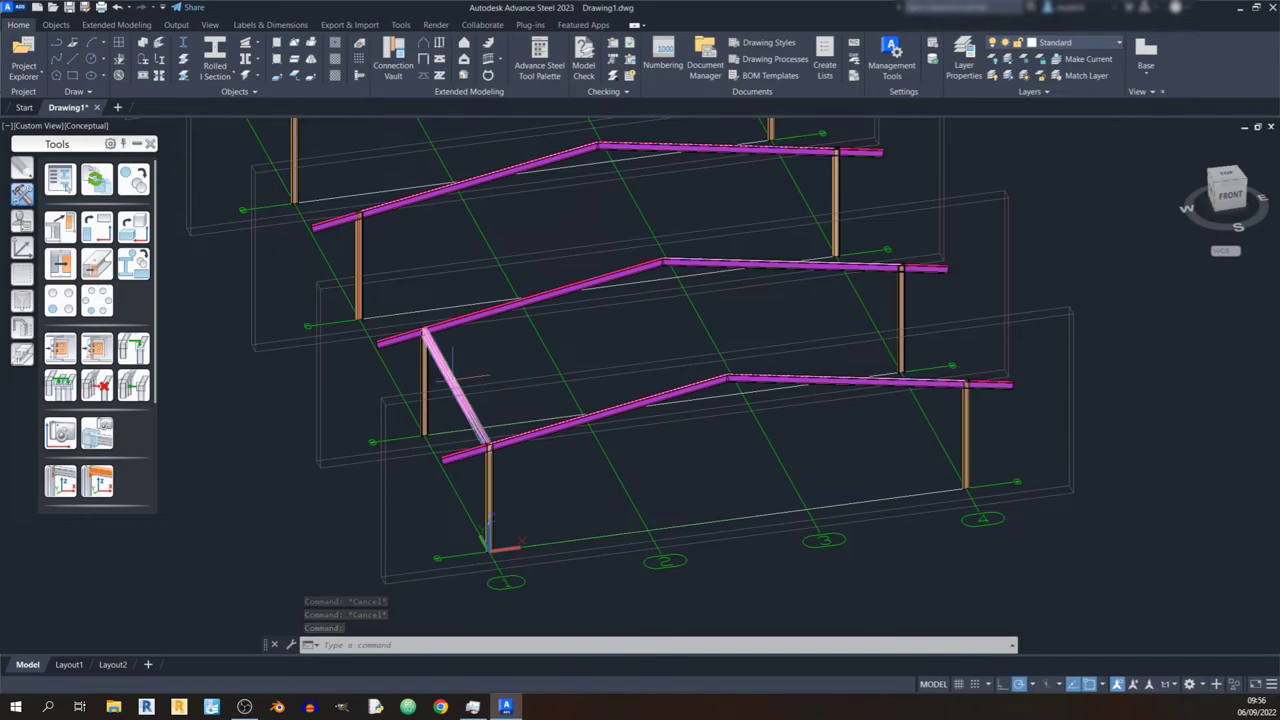
{"action": "left_click", "coordinate": [452, 374]}
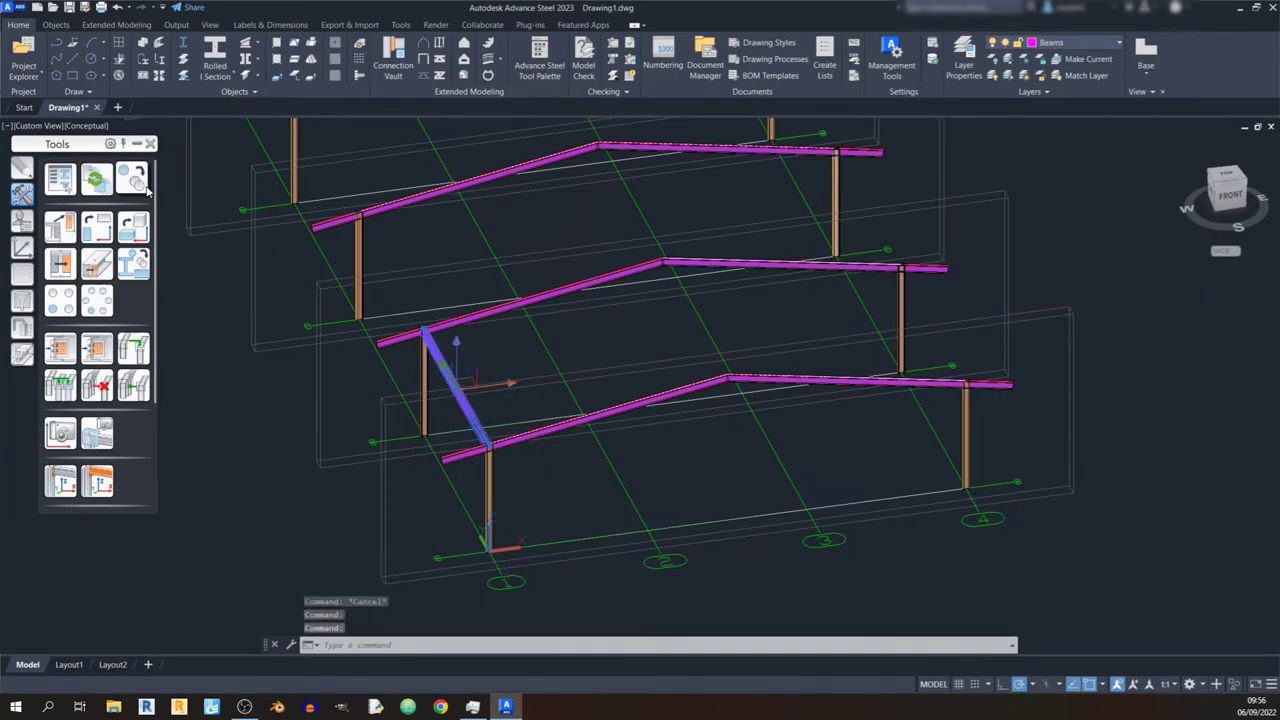
{"action": "left_click", "coordinate": [136, 184]}
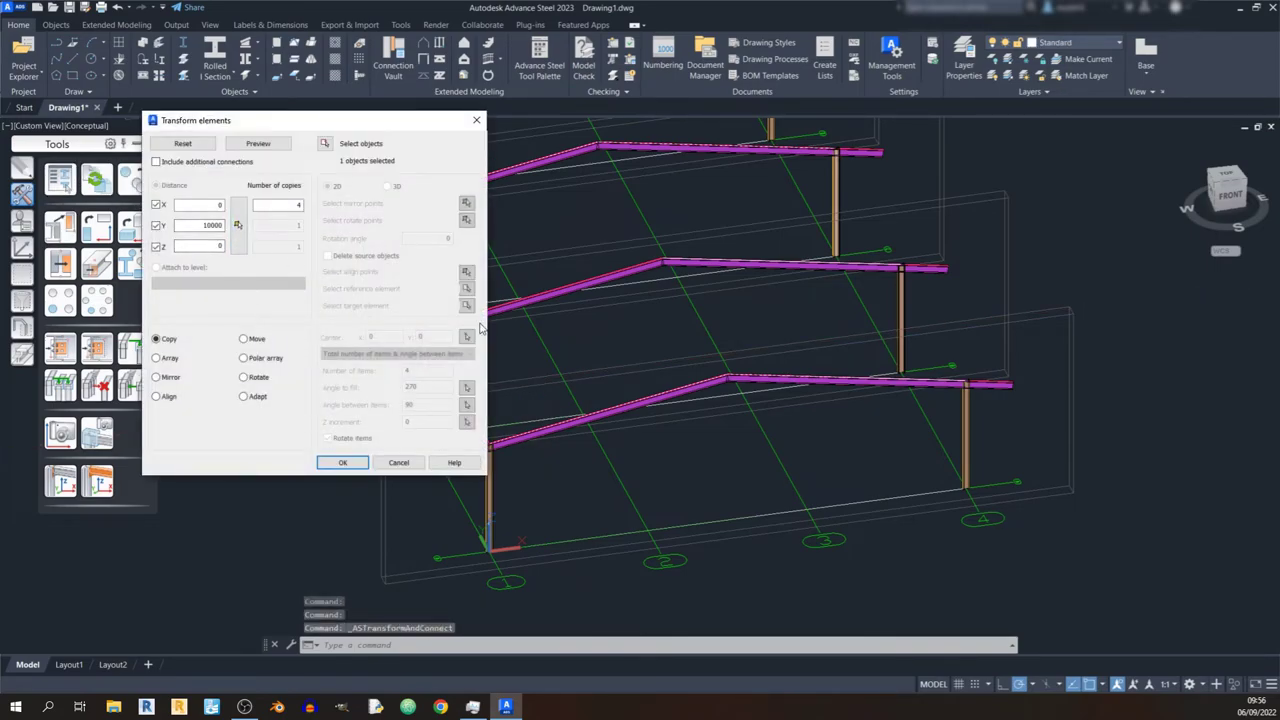
{"action": "scroll", "coordinate": [575, 364], "scroll_direction": "down", "scroll_amount": 3}
{"action": "middle_click_drag", "start_coordinate": [686, 380], "coordinate": [800, 396], "text": "shift"}
{"action": "left_click", "coordinate": [342, 462]}
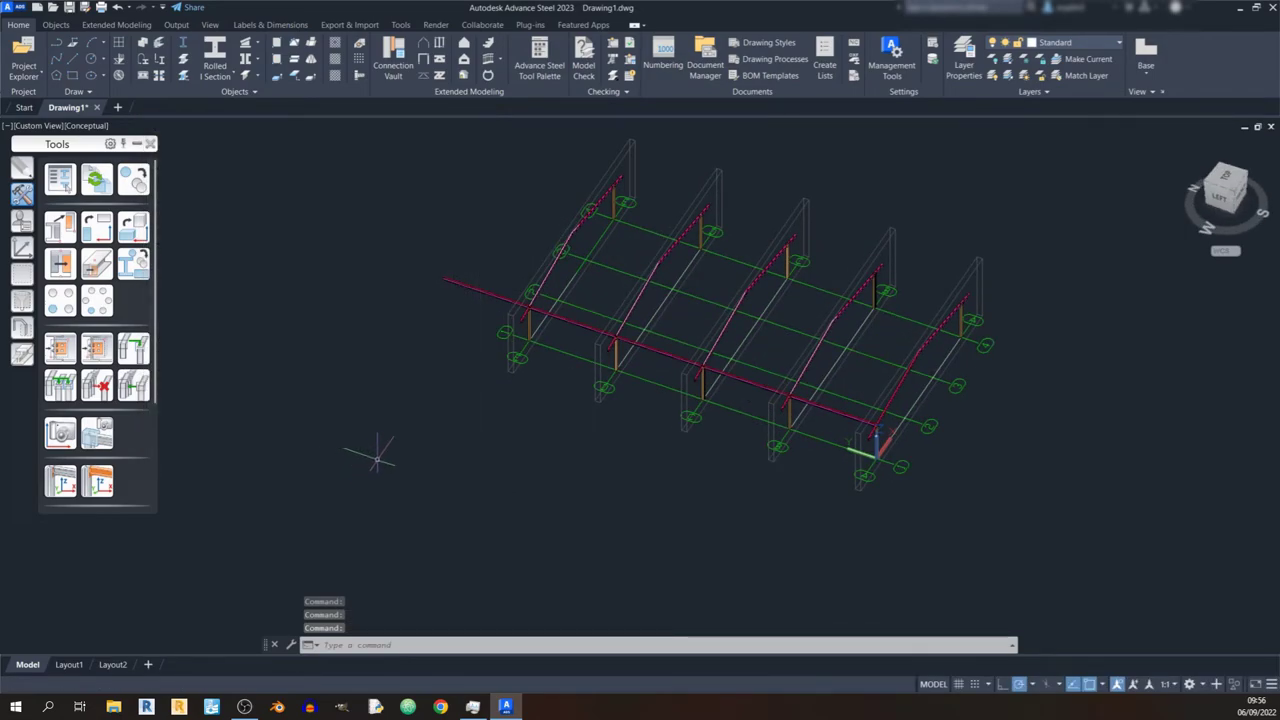
Delete the surplus eaves beam that extends beyond the last portal frame.
{"action": "left_click", "coordinate": [471, 256]}
{"action": "left_click", "coordinate": [435, 290]}
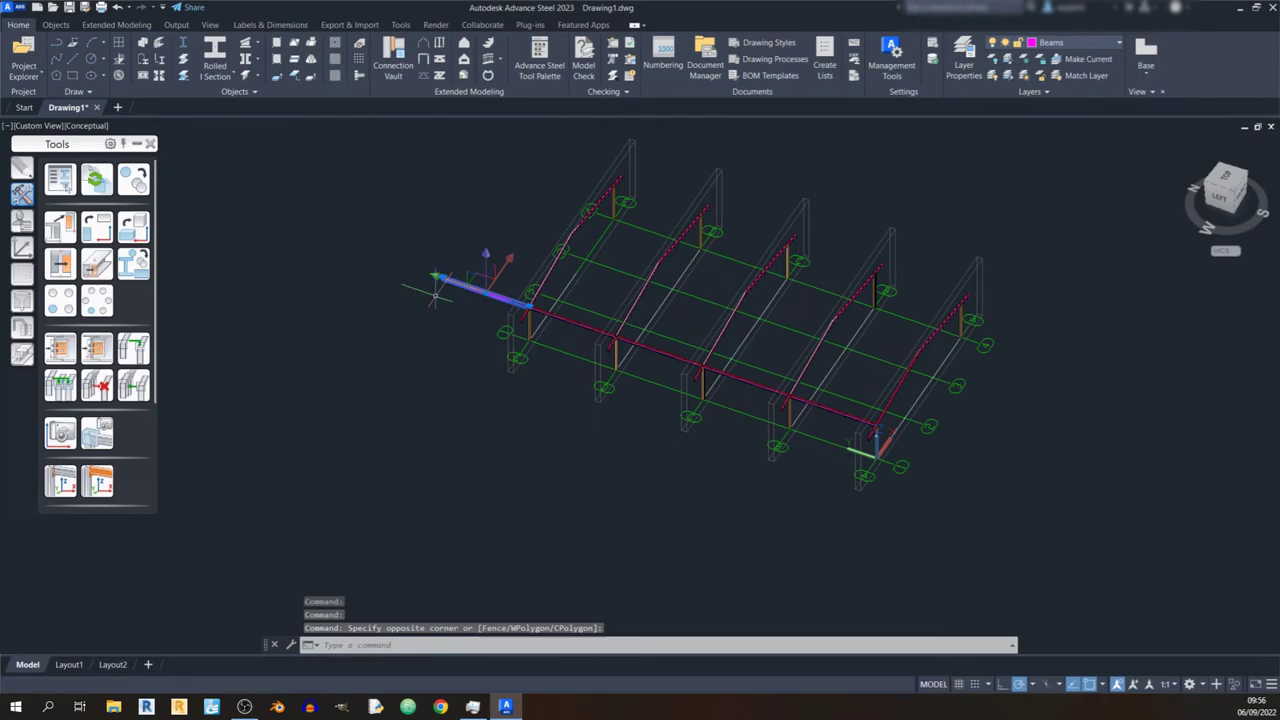
{"action": "key", "text": "Delete"}
Copy the four eaves beams from the column top on one side of the end frame to the matching column top on the opposite side.
{"action": "middle_click_drag", "start_coordinate": [636, 312], "coordinate": [769, 373], "text": "shift"}
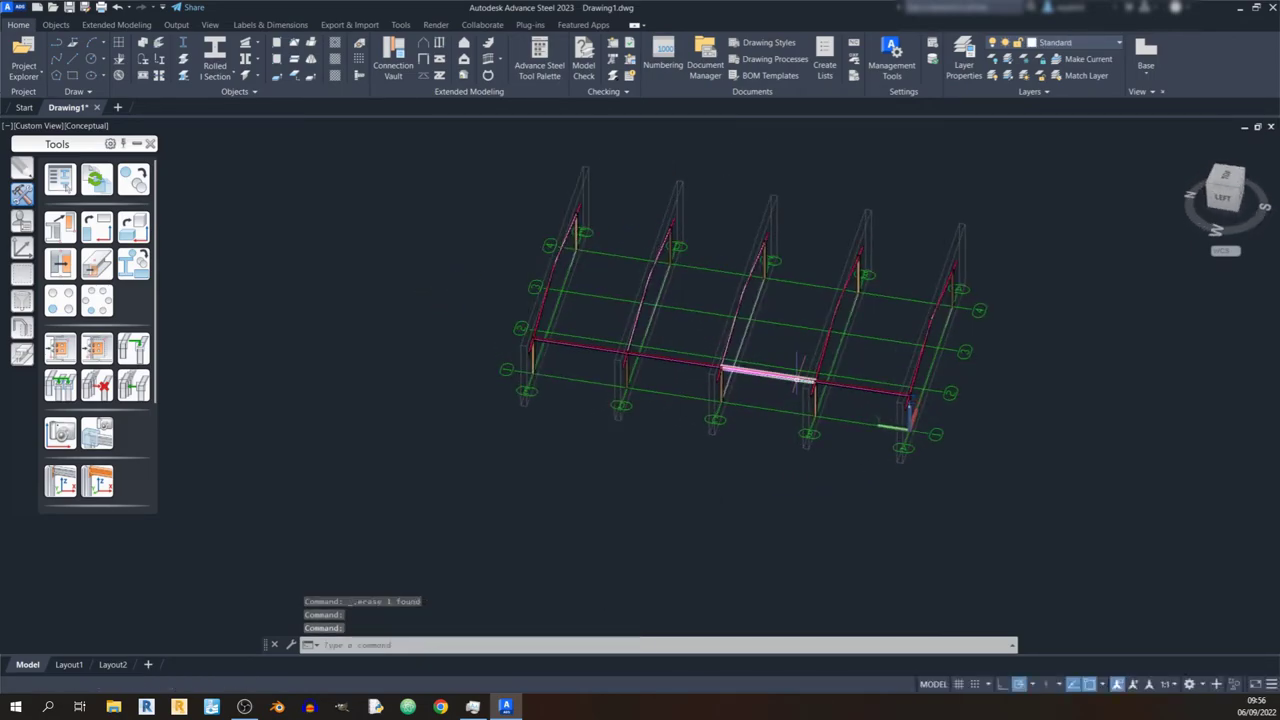
{"action": "left_click", "coordinate": [866, 382]}
{"action": "left_click", "coordinate": [757, 371]}
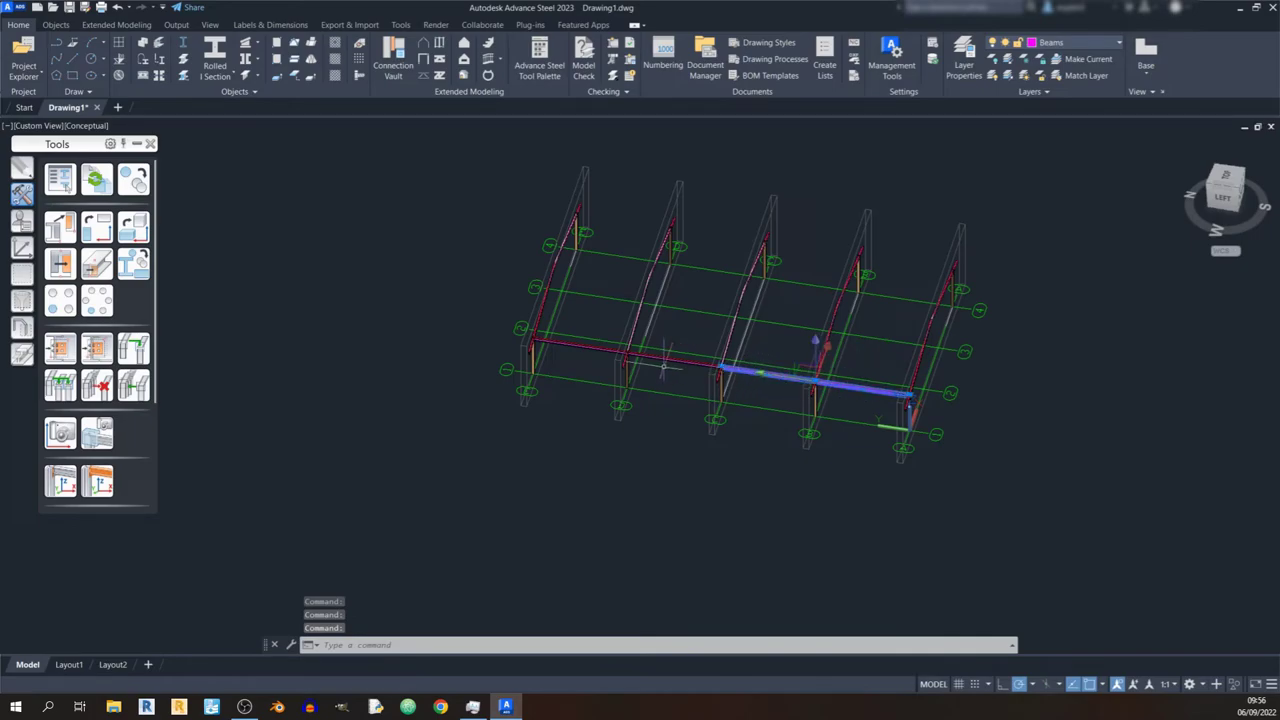
{"action": "left_click", "coordinate": [658, 357]}
{"action": "left_click", "coordinate": [572, 345]}
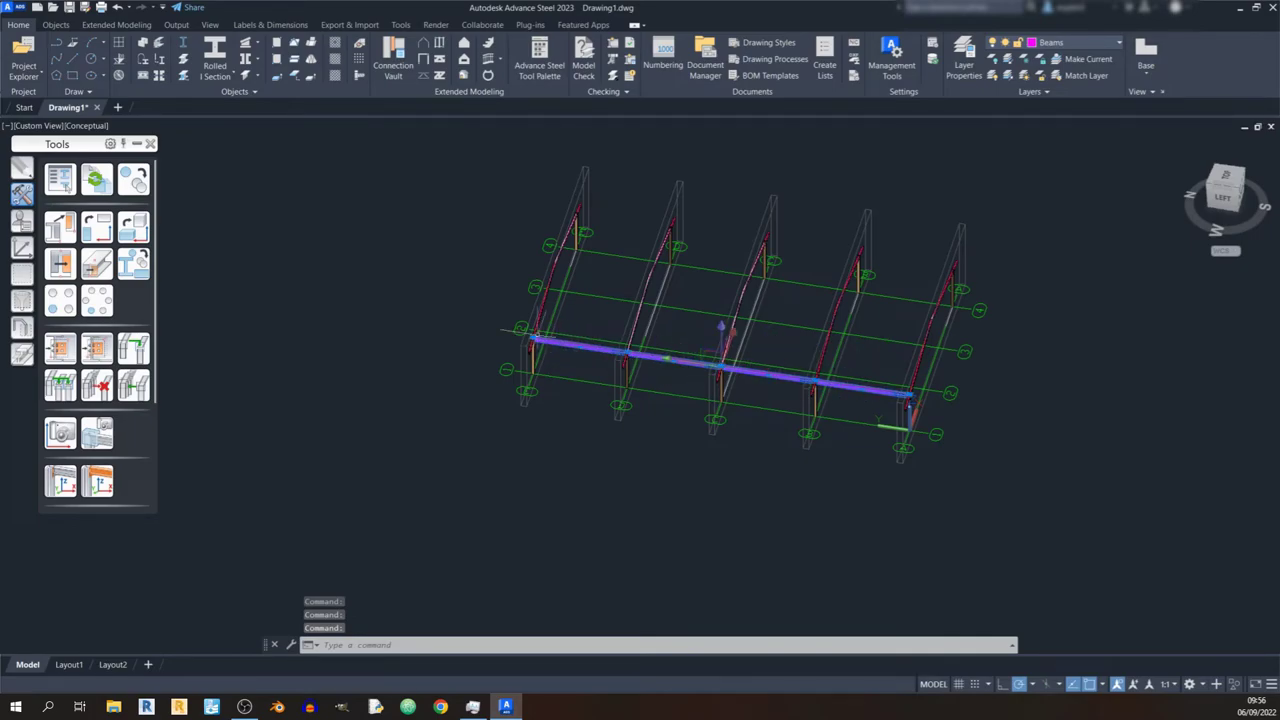
{"action": "left_click", "coordinate": [22, 168]}
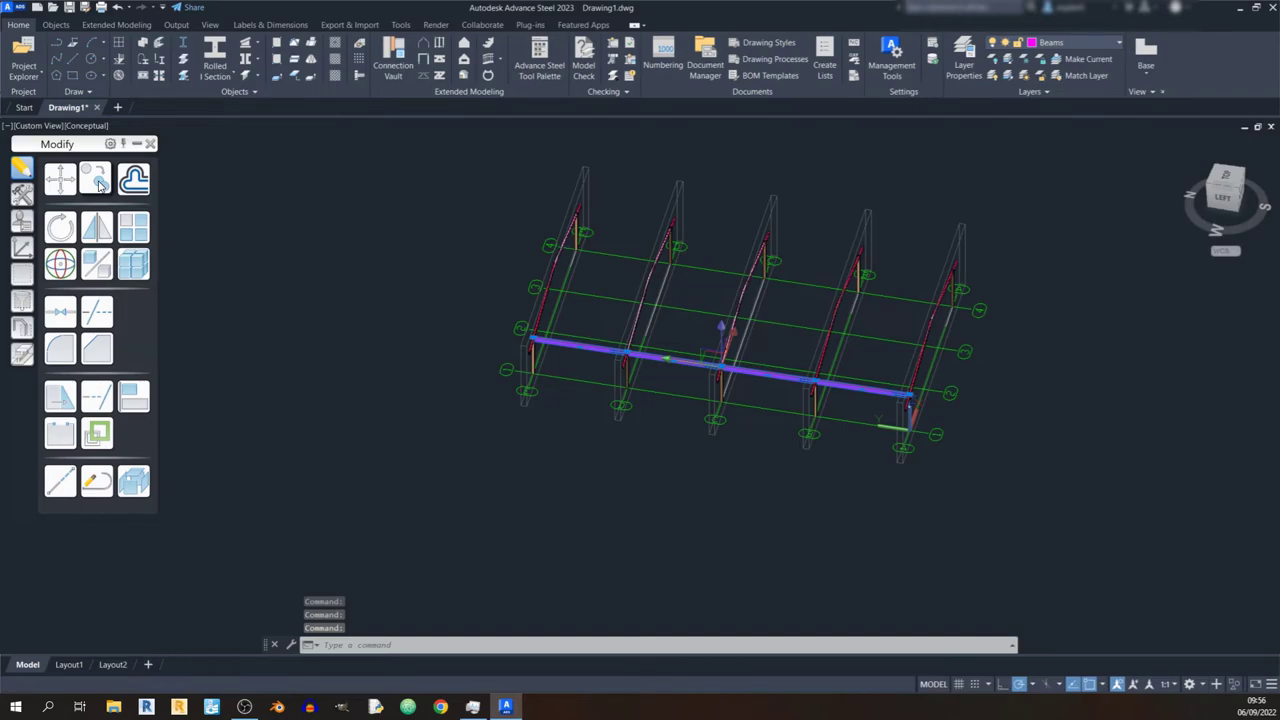
{"action": "left_click", "coordinate": [97, 180]}
{"action": "scroll", "coordinate": [620, 360], "scroll_direction": "up", "scroll_amount": 6}
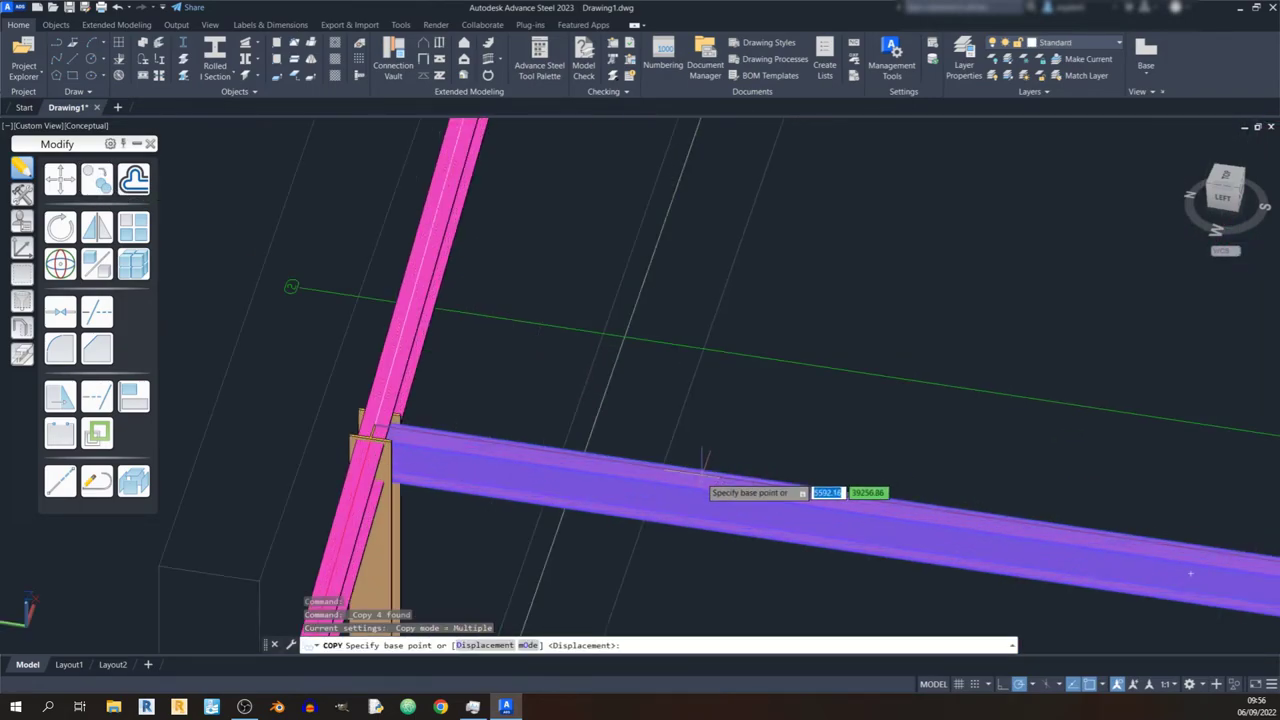
{"action": "scroll", "coordinate": [378, 424], "scroll_direction": "up", "scroll_amount": 3}
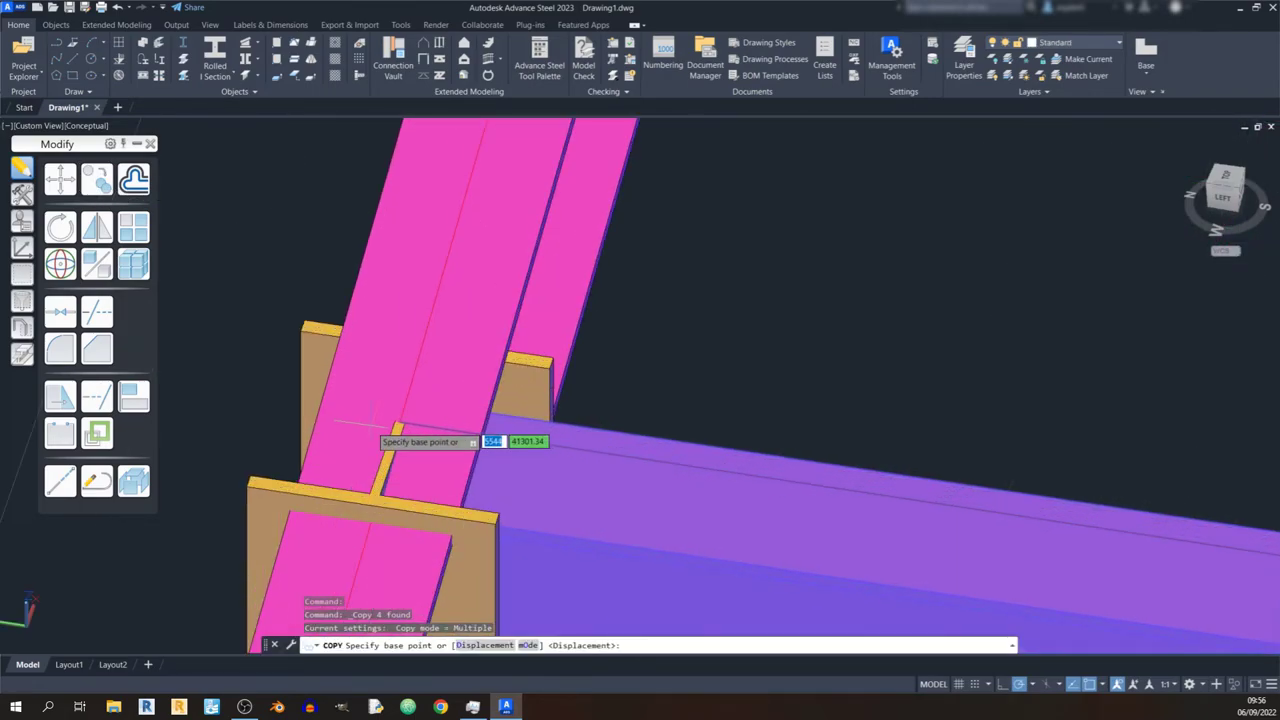
{"action": "left_click", "coordinate": [398, 424]}
{"action": "scroll", "coordinate": [657, 194], "scroll_direction": "down", "scroll_amount": 10}
{"action": "scroll", "coordinate": [577, 456], "scroll_direction": "up", "scroll_amount": 8}
{"action": "scroll", "coordinate": [577, 456], "scroll_direction": "up", "scroll_amount": 6}
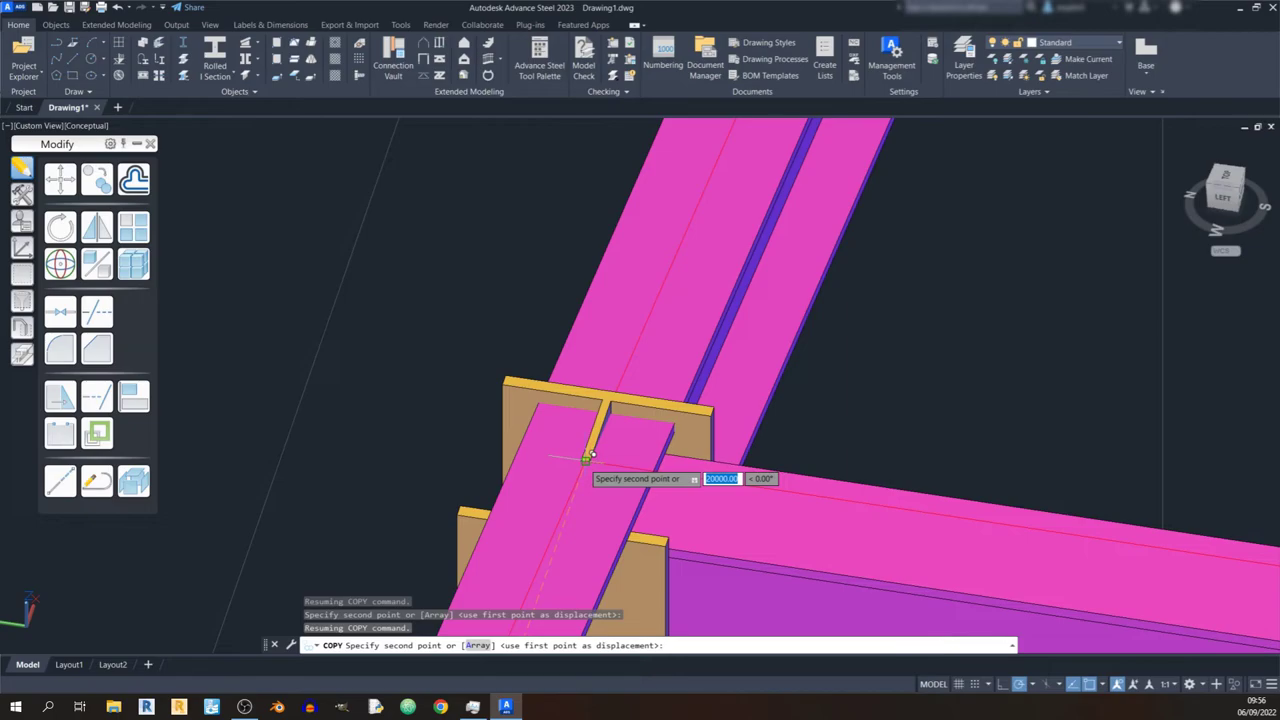
{"action": "left_click", "coordinate": [586, 458]}
{"action": "scroll", "coordinate": [742, 313], "scroll_direction": "down", "scroll_amount": 3}
{"action": "scroll", "coordinate": [620, 386], "scroll_direction": "down", "scroll_amount": 10}
{"action": "key", "text": "Escape"}
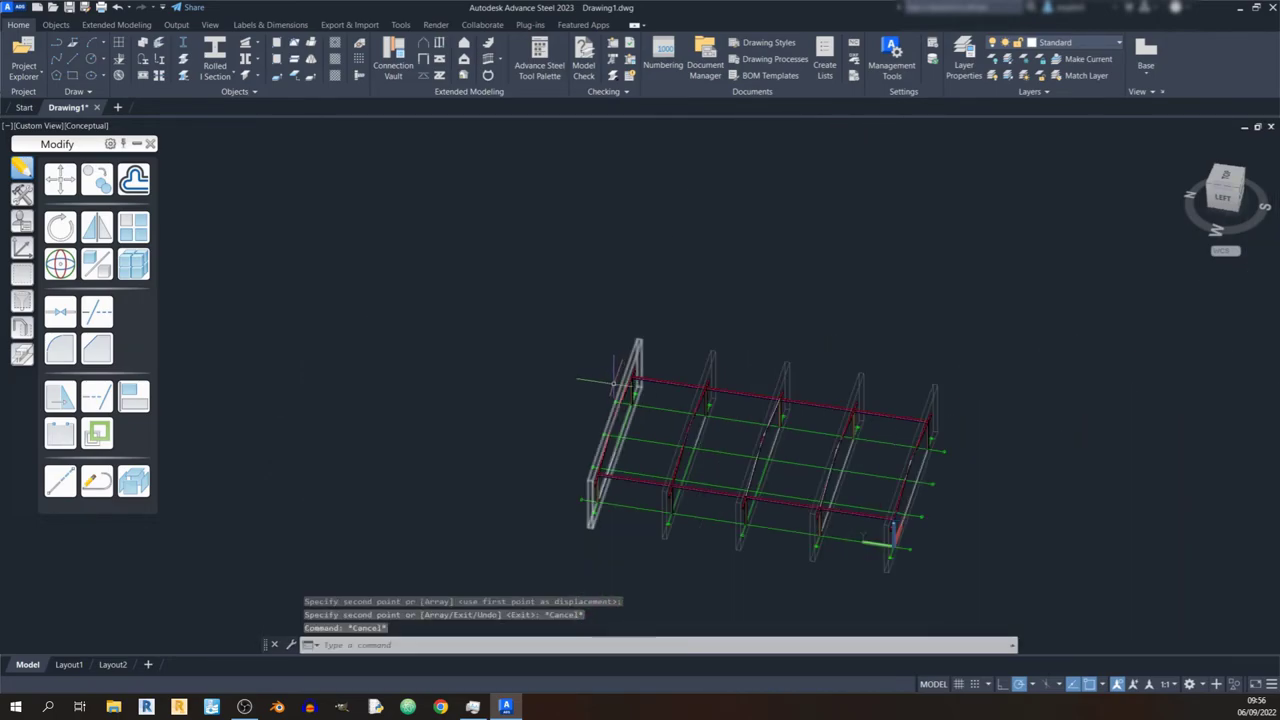
Place a rectangular concrete slab about 20260 by 40256 mm diagonally between the column base corners at grid E4 and A1.
{"action": "middle_click_drag", "start_coordinate": [629, 380], "coordinate": [876, 374], "text": "shift"}
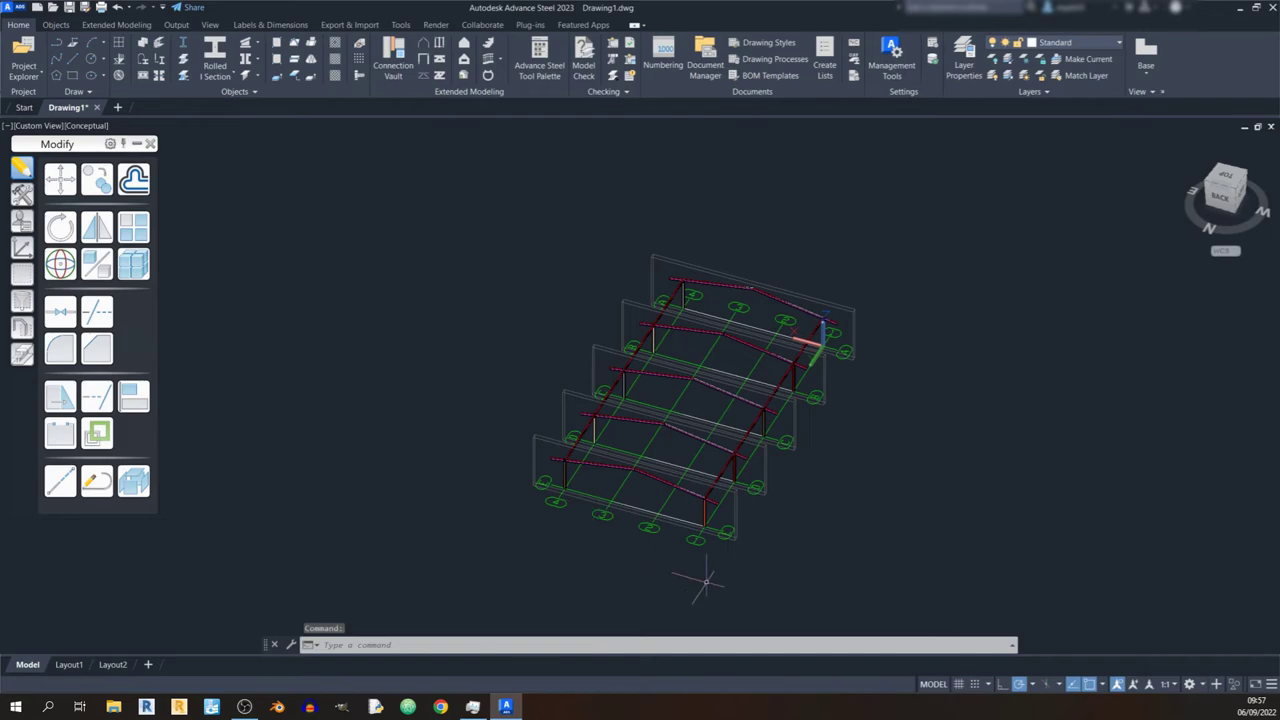
{"action": "left_click", "coordinate": [55, 24]}
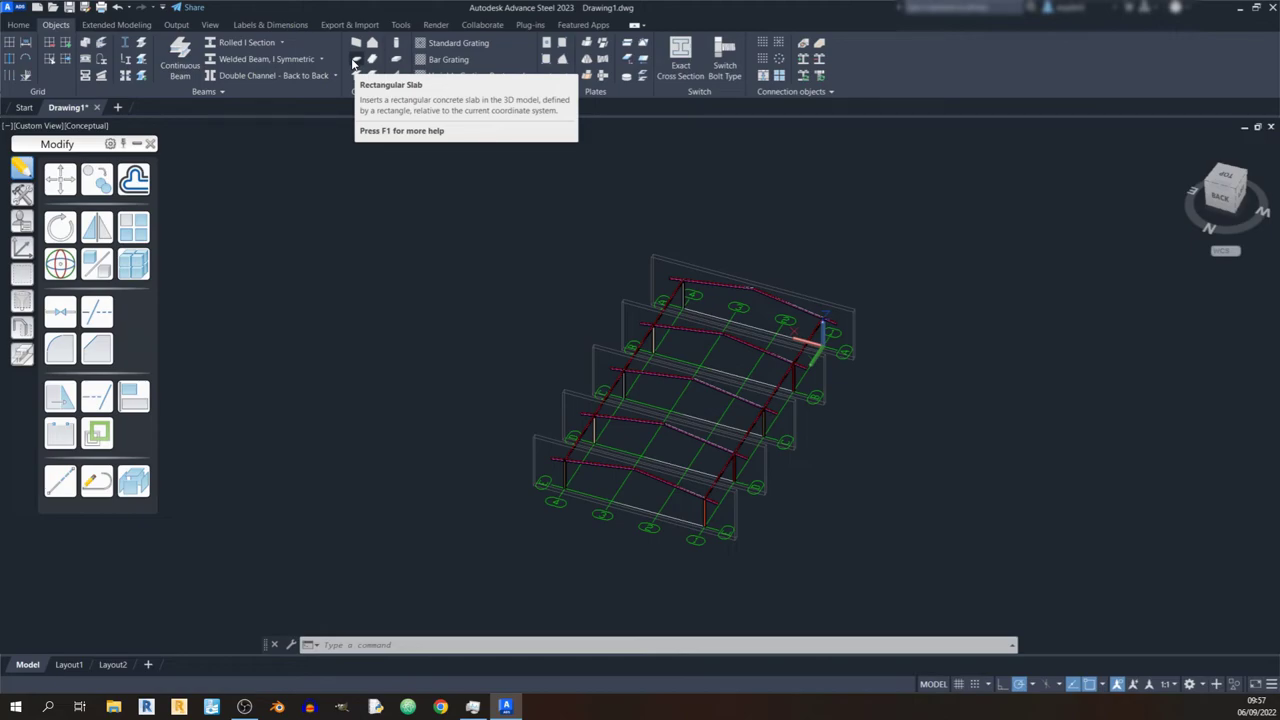
{"action": "left_click", "coordinate": [354, 62]}
{"action": "scroll", "coordinate": [618, 540], "scroll_direction": "up", "scroll_amount": 10}
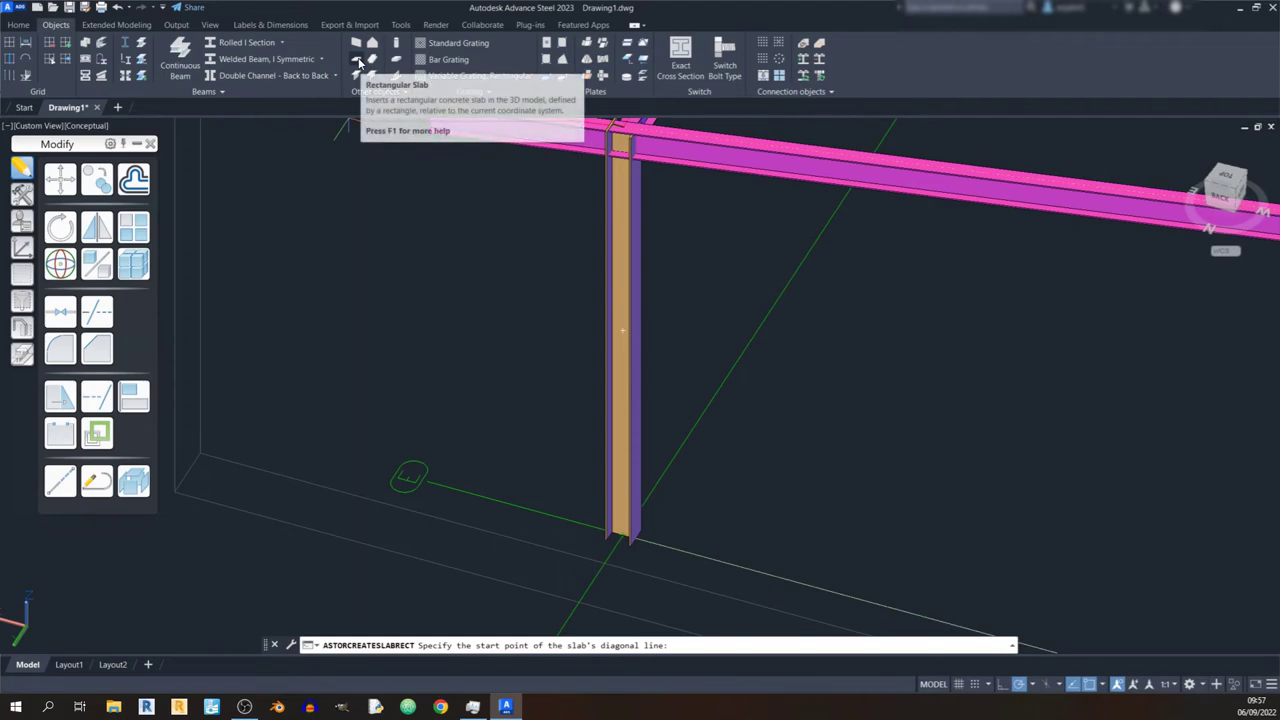
{"action": "scroll", "coordinate": [604, 548], "scroll_direction": "up", "scroll_amount": 4}
{"action": "scroll", "coordinate": [566, 512], "scroll_direction": "up", "scroll_amount": 4}
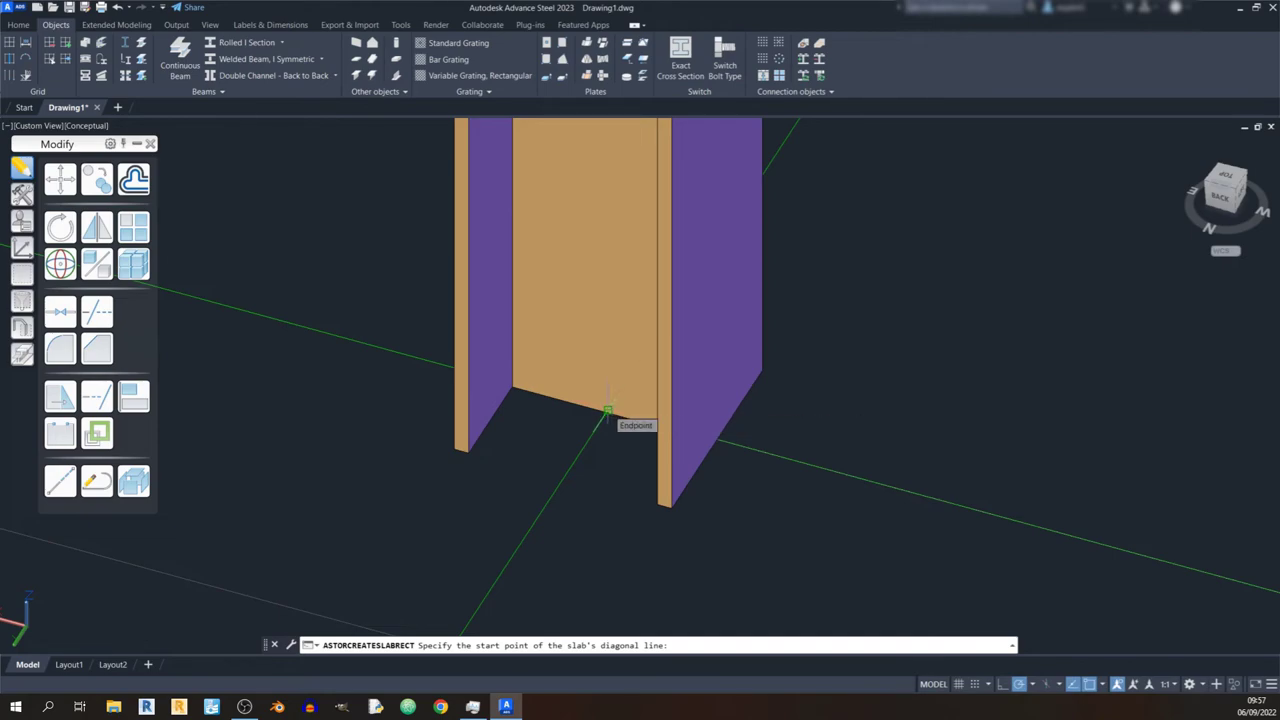
{"action": "left_click", "coordinate": [452, 450]}
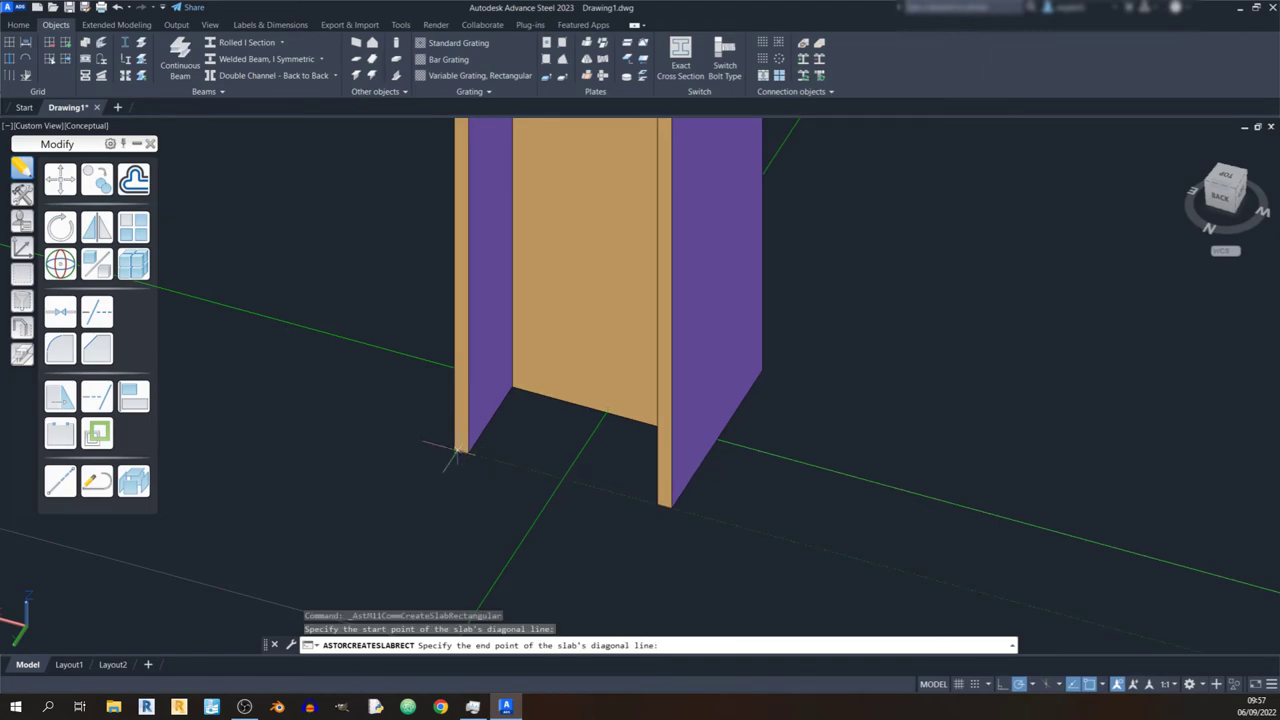
{"action": "scroll", "coordinate": [562, 487], "scroll_direction": "down", "scroll_amount": 5}
{"action": "scroll", "coordinate": [562, 477], "scroll_direction": "down", "scroll_amount": 2}
{"action": "scroll", "coordinate": [600, 430], "scroll_direction": "up", "scroll_amount": 10}
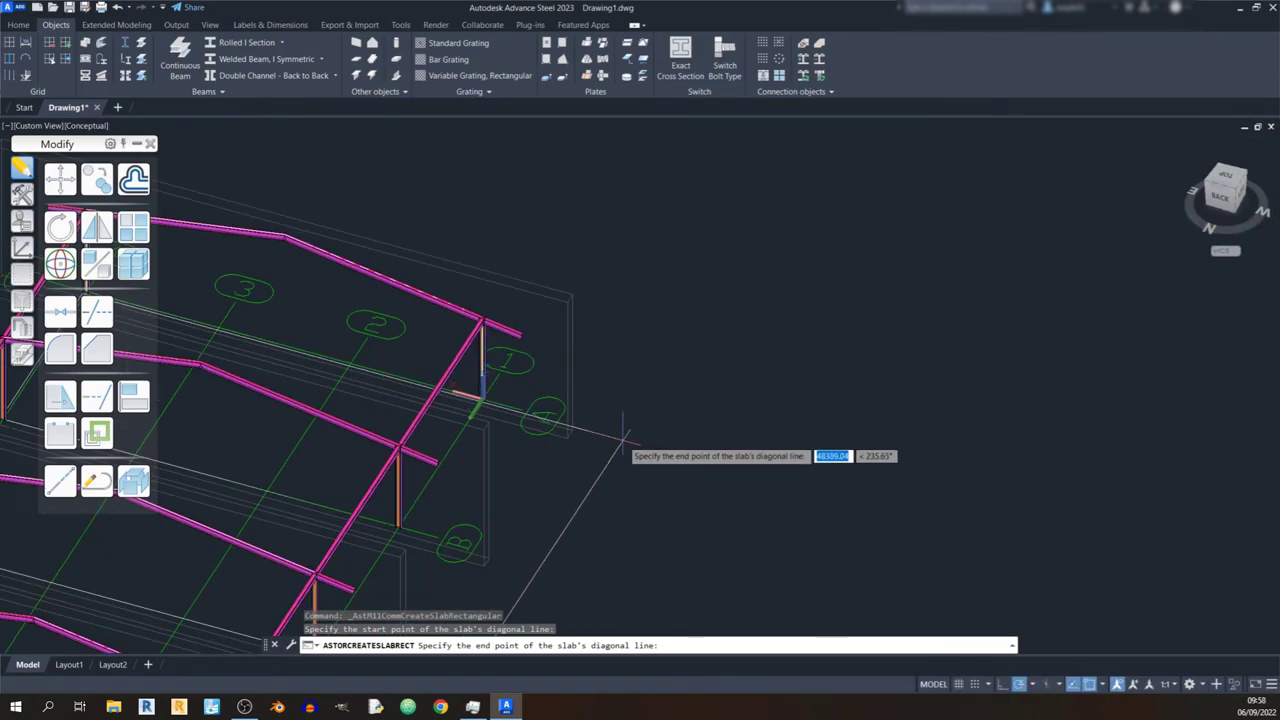
{"action": "middle_click_drag", "start_coordinate": [514, 449], "coordinate": [560, 540], "text": "shift"}
{"action": "scroll", "coordinate": [505, 537], "scroll_direction": "up", "scroll_amount": 4}
{"action": "left_click", "coordinate": [552, 530]}
{"action": "scroll", "coordinate": [838, 571], "scroll_direction": "down", "scroll_amount": 10}
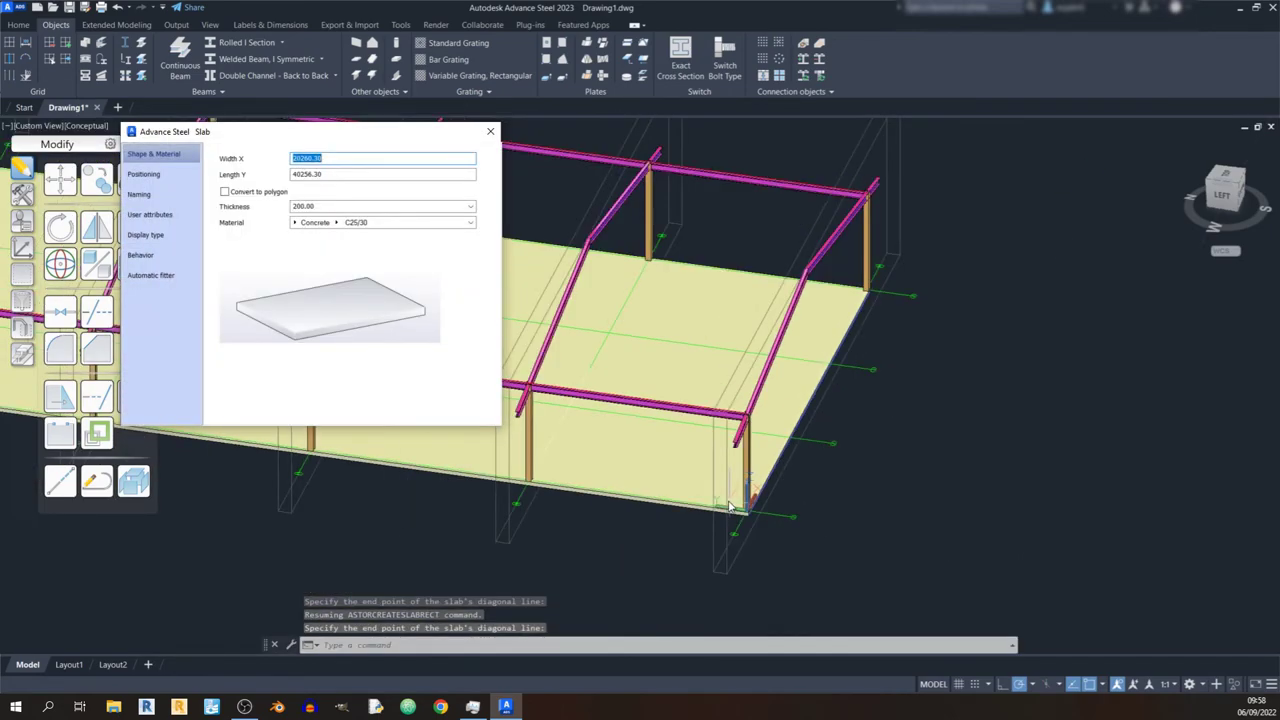
Set the slab's X width to 22000 mm.
{"action": "middle_click_drag", "start_coordinate": [740, 475], "coordinate": [720, 450], "text": "shift"}
{"action": "left_click", "coordinate": [352, 172]}
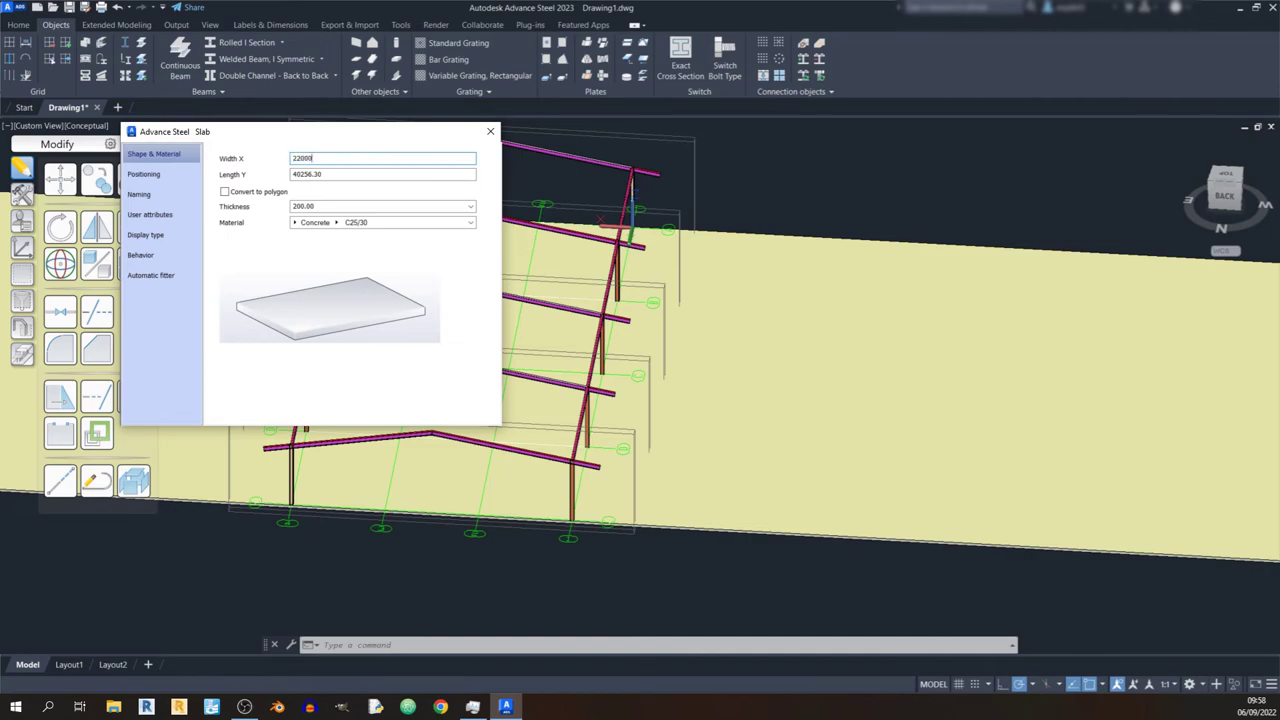
{"action": "type", "text": "22000"}
{"action": "key", "text": "Return"}
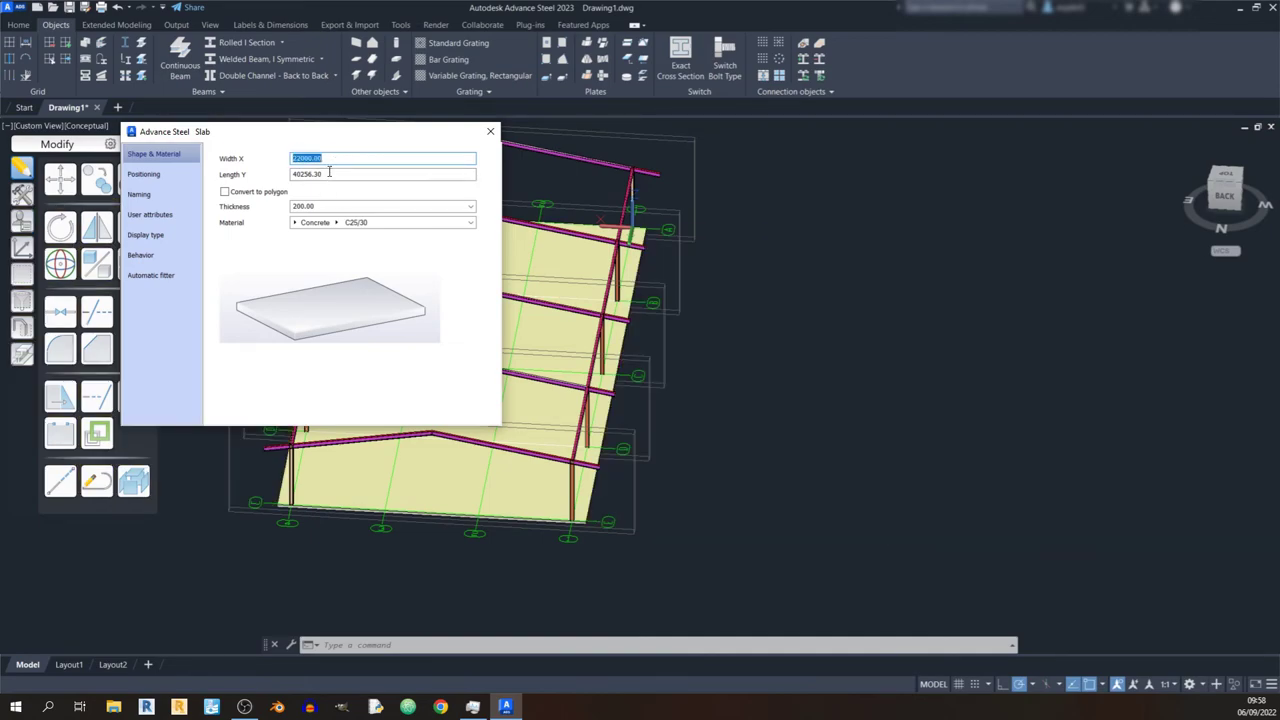
Set the concrete slab's Y length to 42000 mm.
{"action": "key", "text": "Tab"}
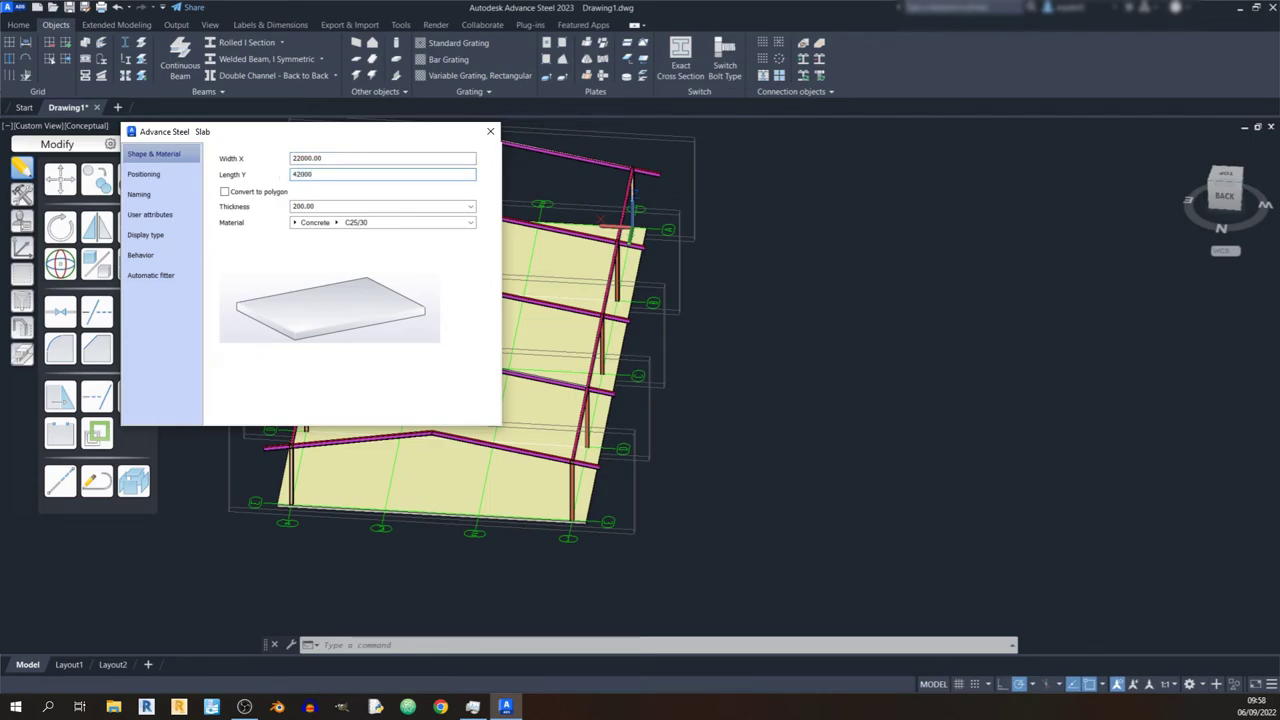
{"action": "key", "text": "Return"}
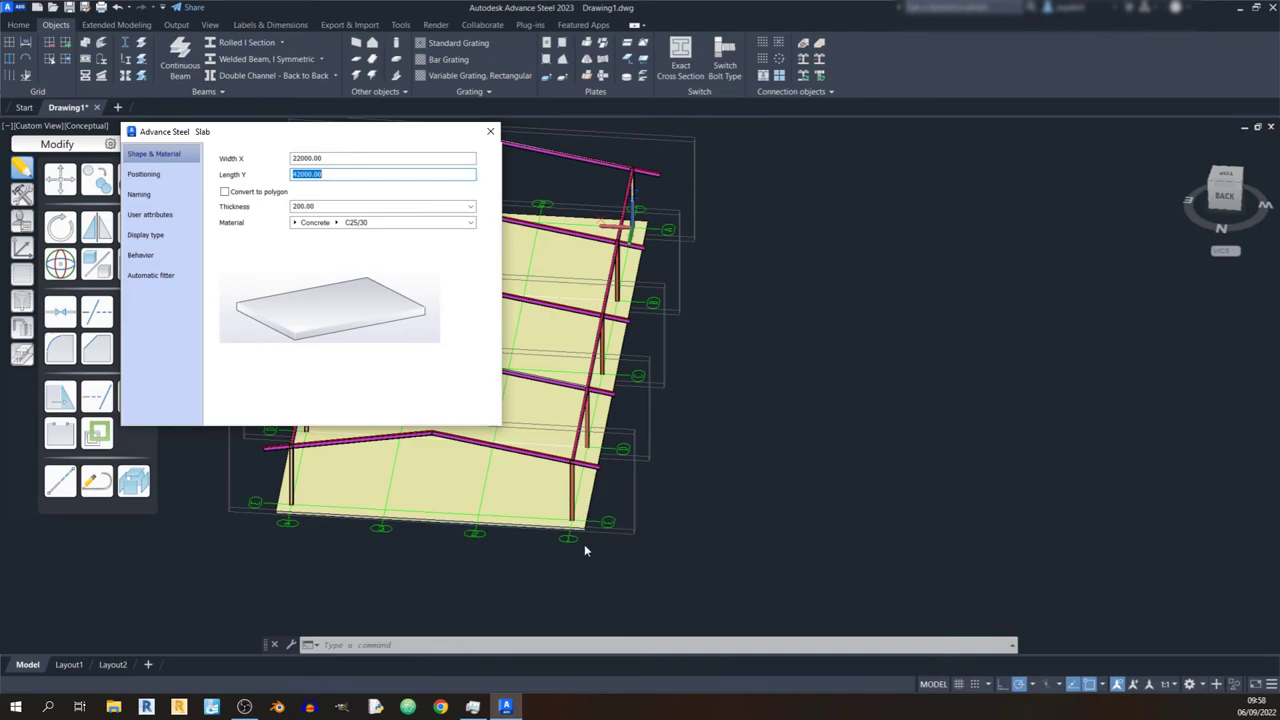
{"action": "middle_click_drag", "start_coordinate": [592, 542], "coordinate": [510, 532], "text": "shift"}
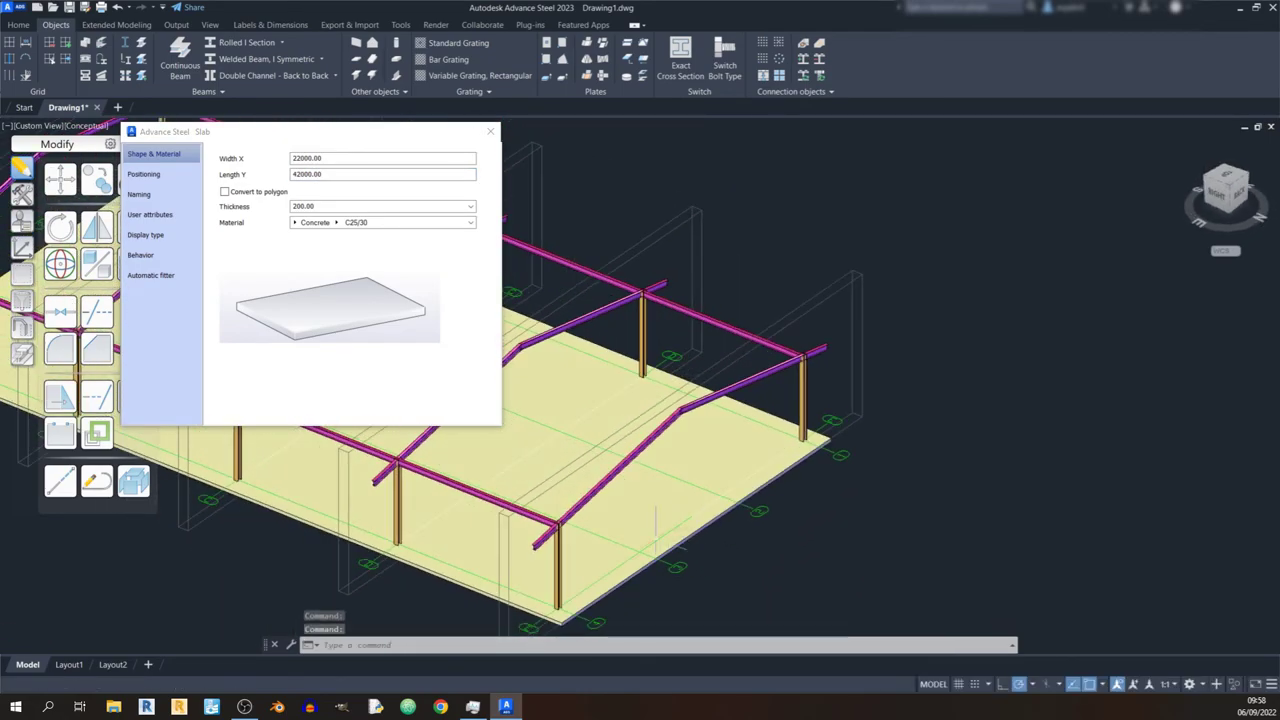
{"action": "middle_click_drag", "start_coordinate": [658, 578], "coordinate": [679, 448], "text": "shift"}
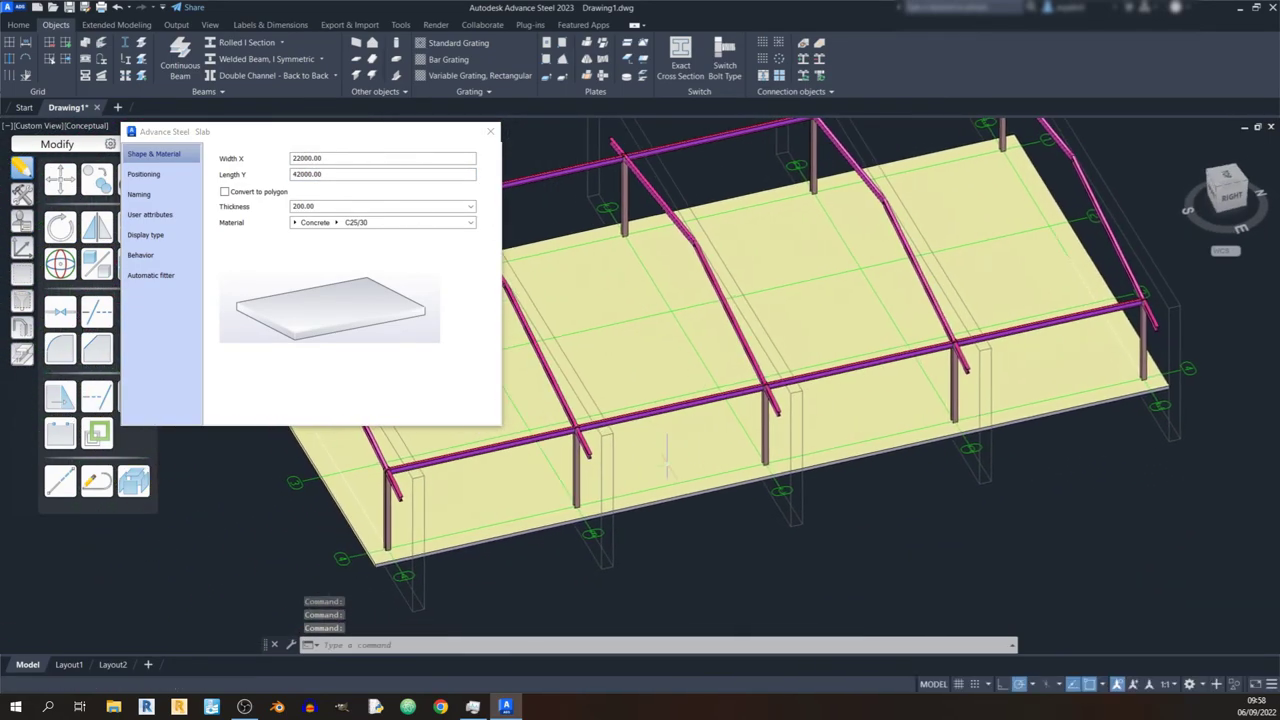
{"action": "middle_click_drag", "start_coordinate": [1005, 455], "coordinate": [700, 380], "text": "shift"}
{"action": "scroll", "coordinate": [475, 394], "scroll_direction": "up", "scroll_amount": 5}
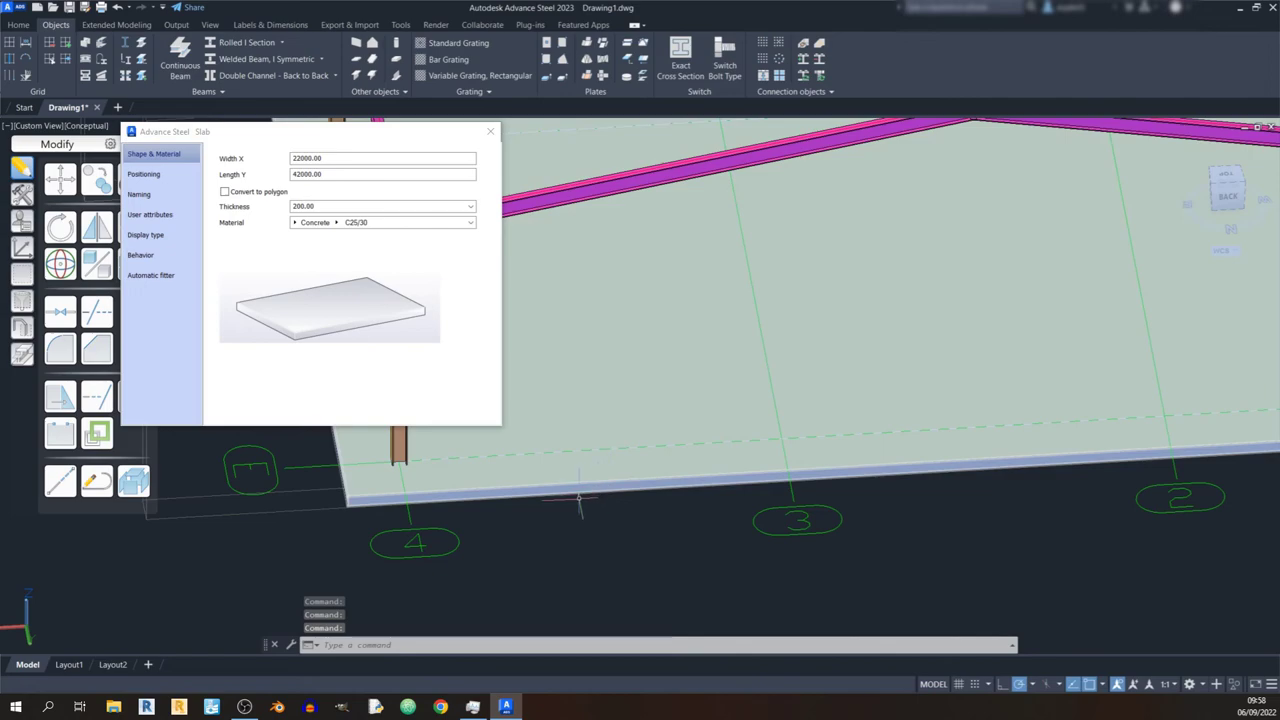
Review the slab's thickness and concrete material options, and close its properties.
{"action": "double_click", "coordinate": [327, 206]}
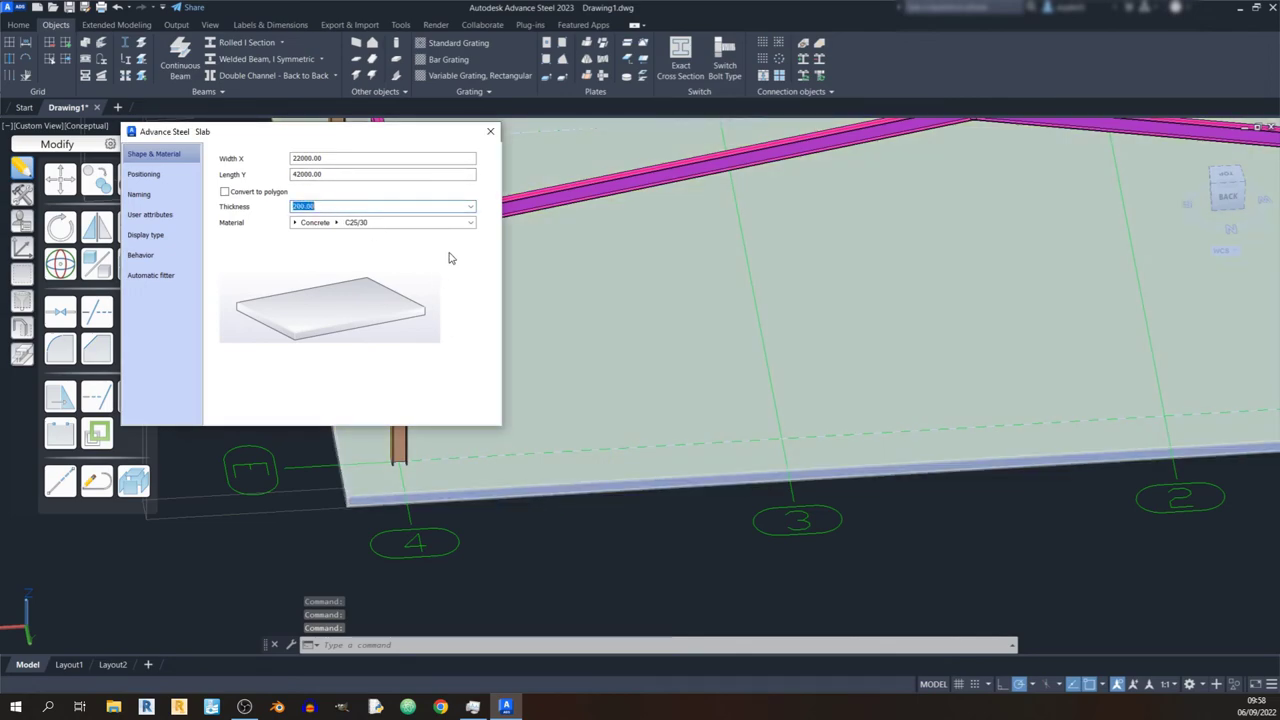
{"action": "left_click", "coordinate": [470, 223]}
{"action": "left_click", "coordinate": [475, 232]}
{"action": "left_click", "coordinate": [337, 222]}
{"action": "left_click", "coordinate": [337, 224]}
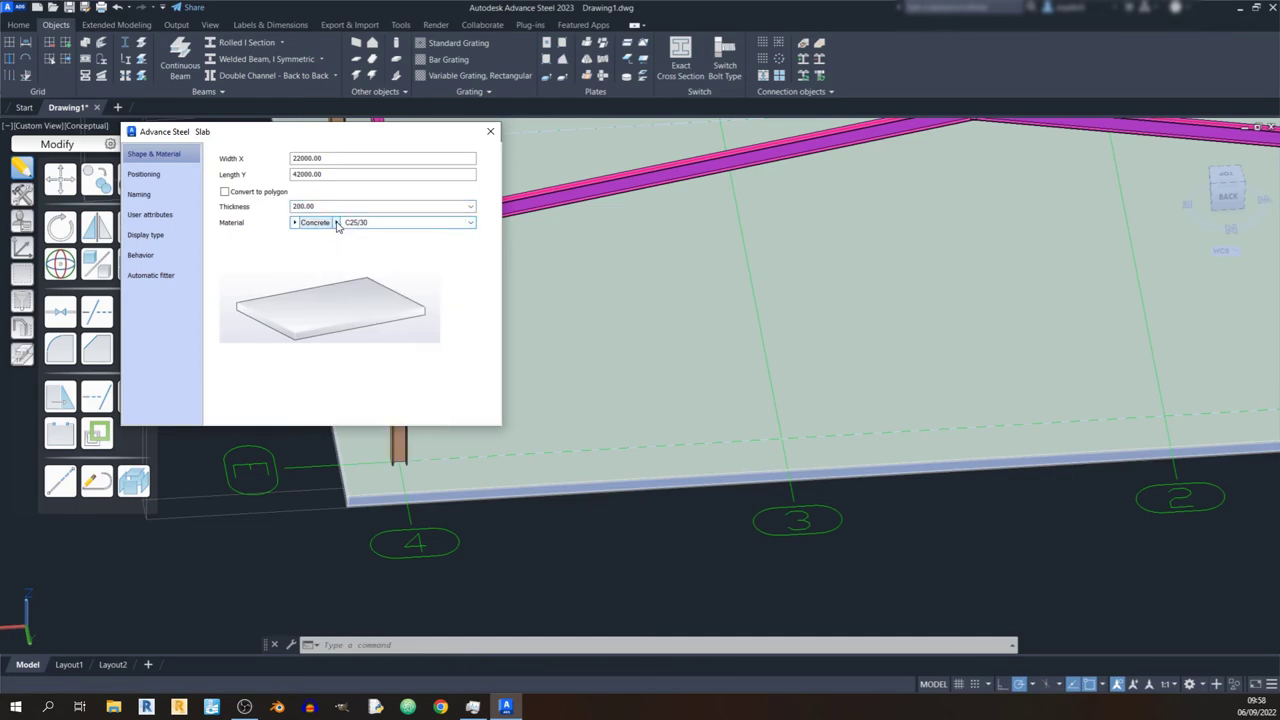
{"action": "scroll", "coordinate": [636, 357], "scroll_direction": "down", "scroll_amount": 10}
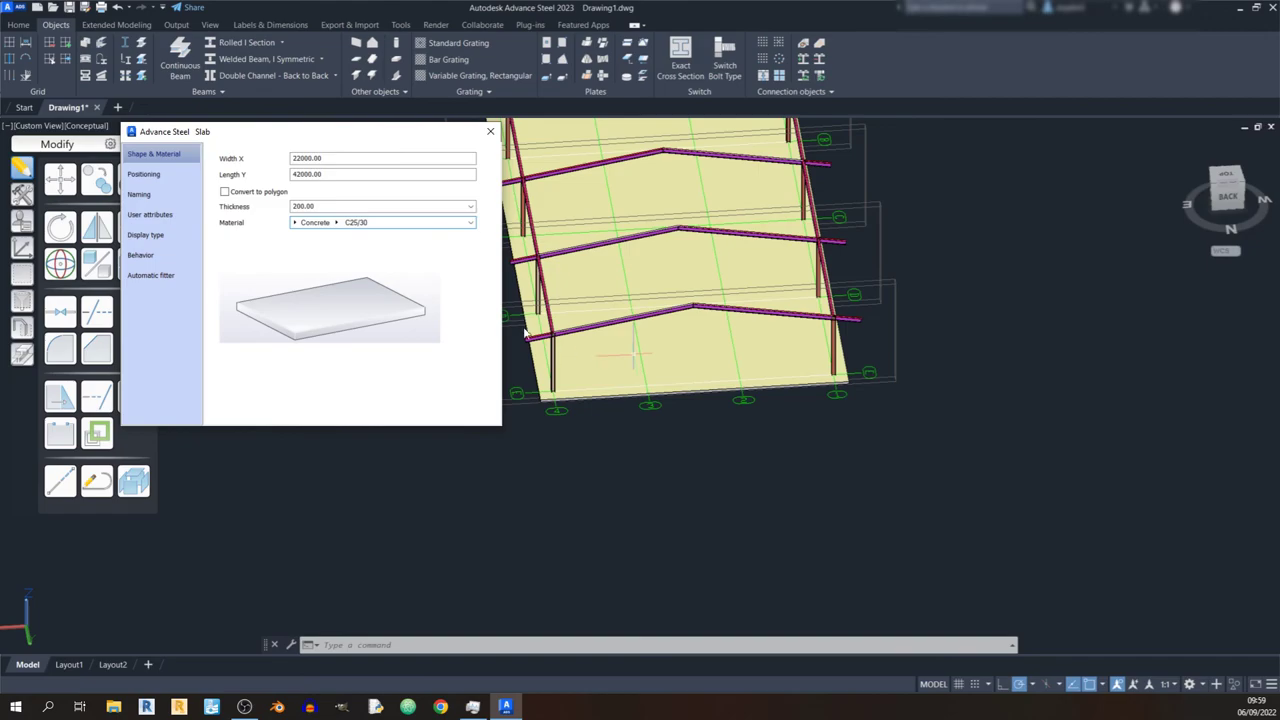
{"action": "left_click", "coordinate": [491, 132]}
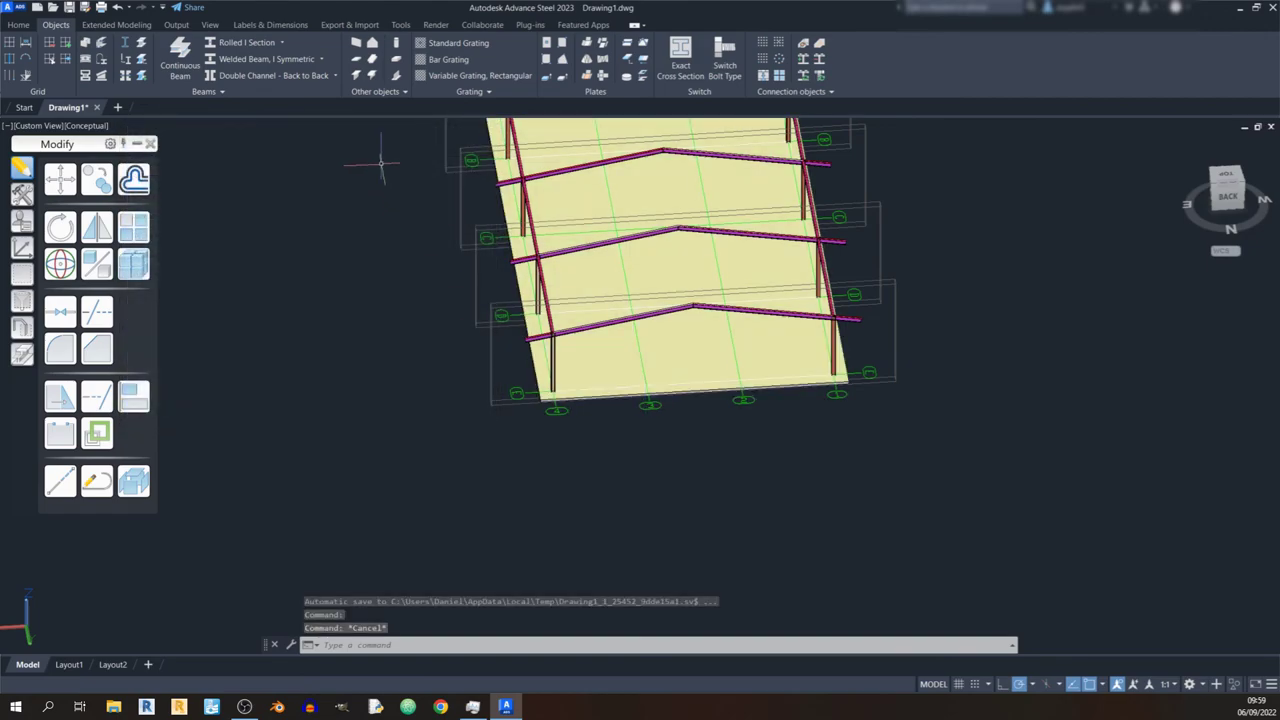
Place an isolated concrete block footing, 800 by 800 by 400 mm in C20/25, centred under the column base at grid E4.
{"action": "left_click", "coordinate": [397, 61]}
{"action": "scroll", "coordinate": [597, 462], "scroll_direction": "up", "scroll_amount": 5}
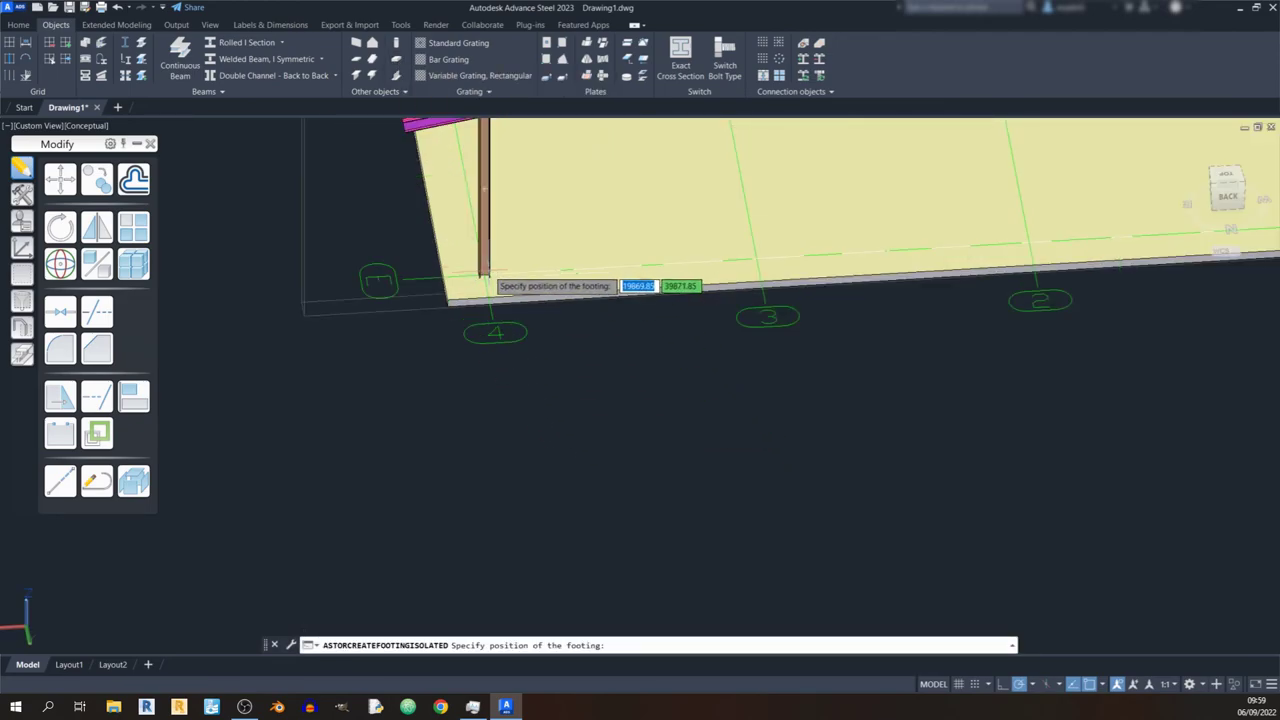
{"action": "scroll", "coordinate": [496, 274], "scroll_direction": "up", "scroll_amount": 3}
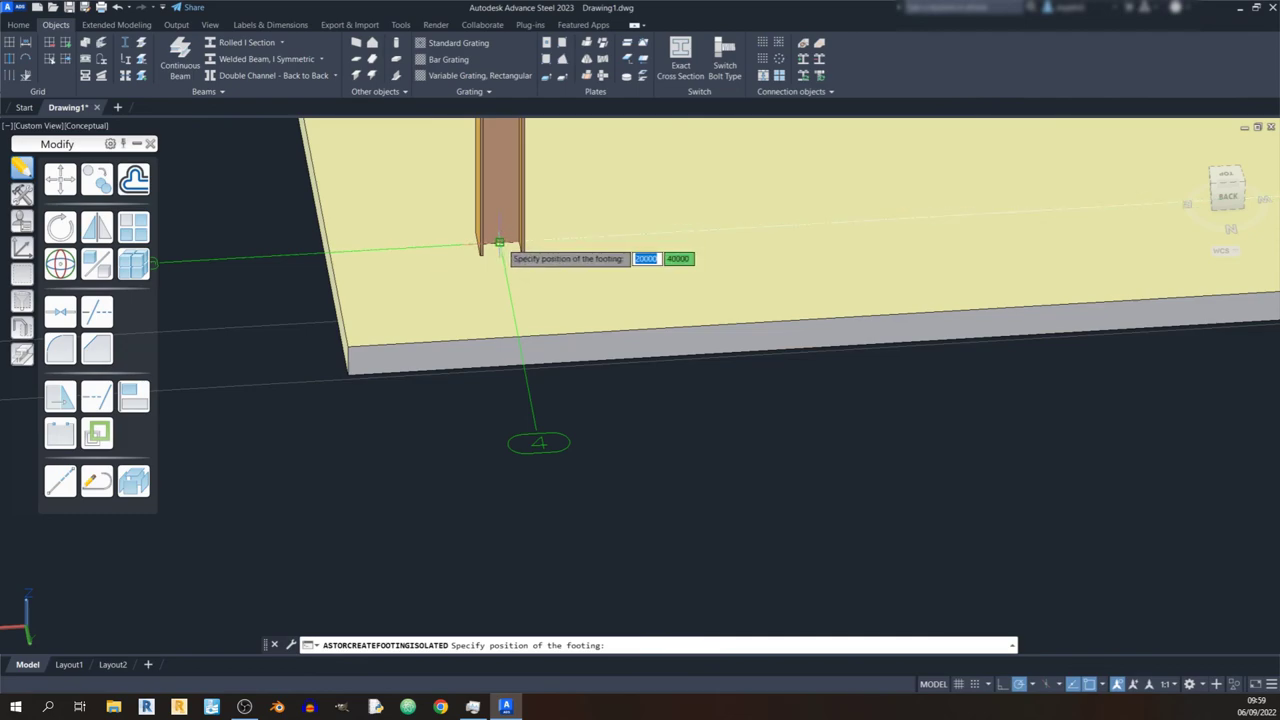
{"action": "left_click", "coordinate": [498, 241]}
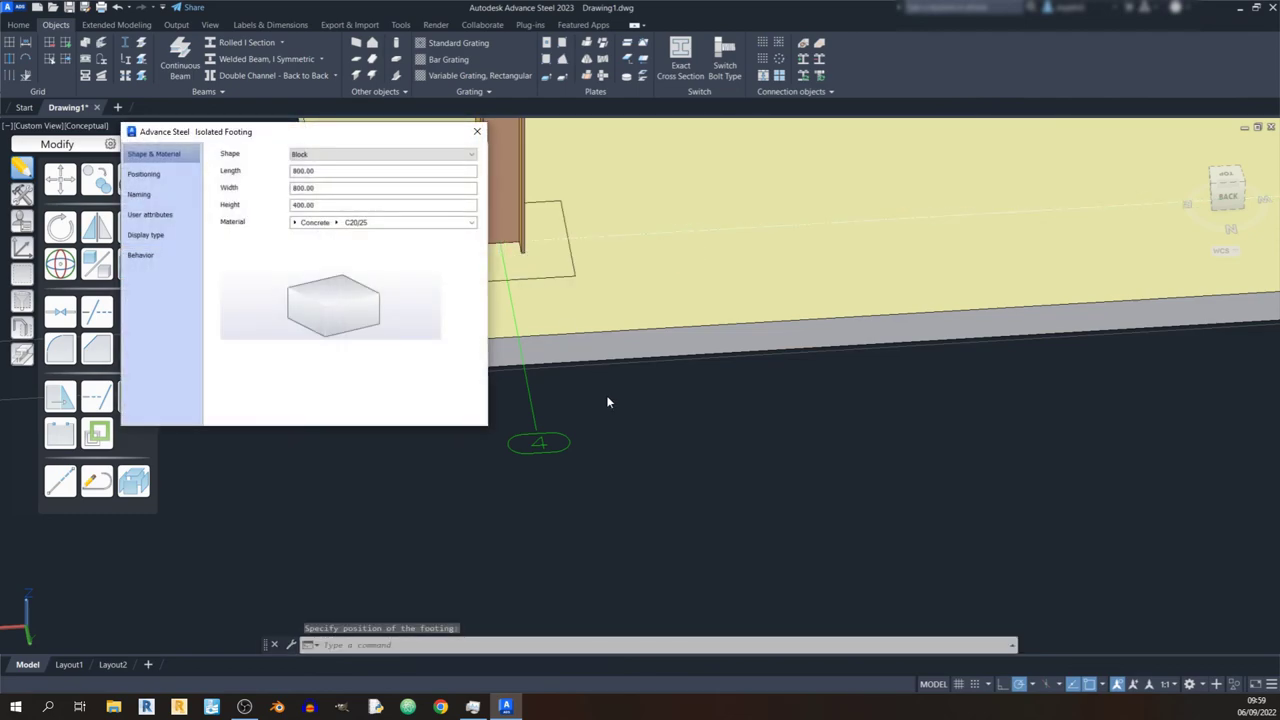
{"action": "left_click", "coordinate": [477, 131]}
{"action": "scroll", "coordinate": [495, 235], "scroll_direction": "up", "scroll_amount": 5}
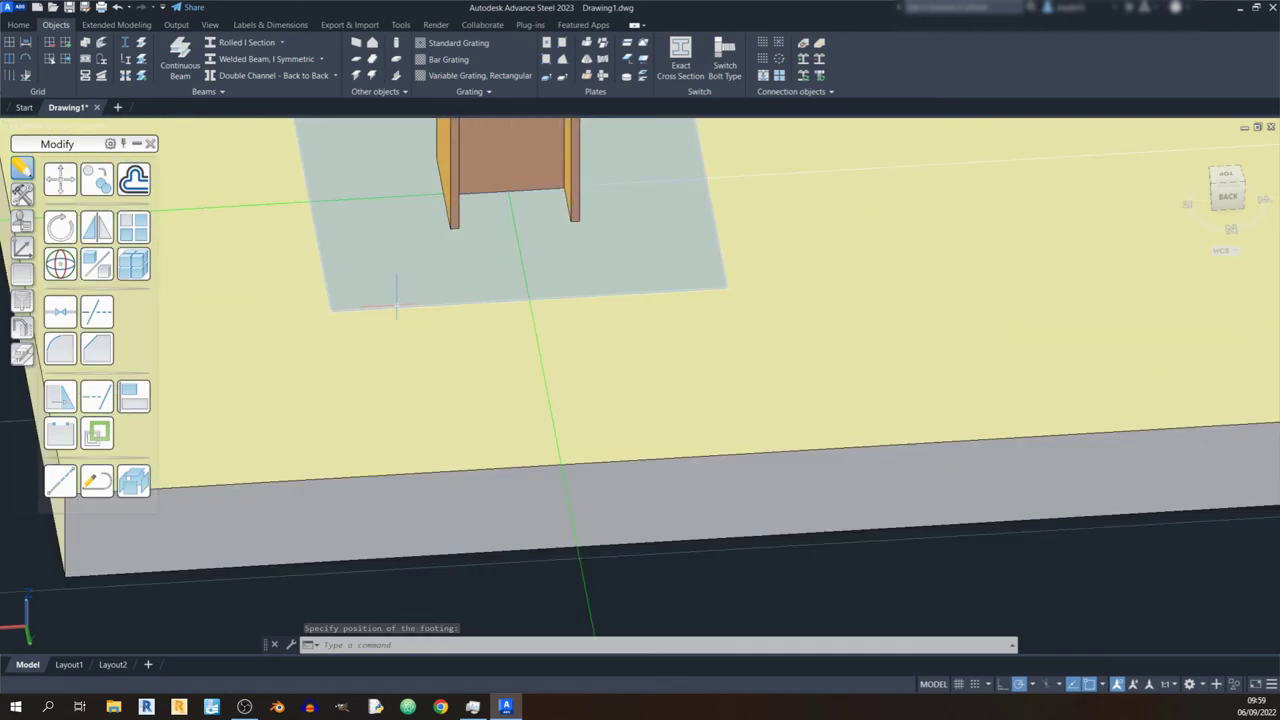
{"action": "left_click", "coordinate": [450, 280]}
{"action": "middle_click_drag", "start_coordinate": [450, 280], "coordinate": [647, 403], "text": "shift"}
{"action": "scroll", "coordinate": [620, 330], "scroll_direction": "down", "scroll_amount": 5}
{"action": "scroll", "coordinate": [600, 340], "scroll_direction": "up", "scroll_amount": 5}
{"action": "key", "text": "Escape"}
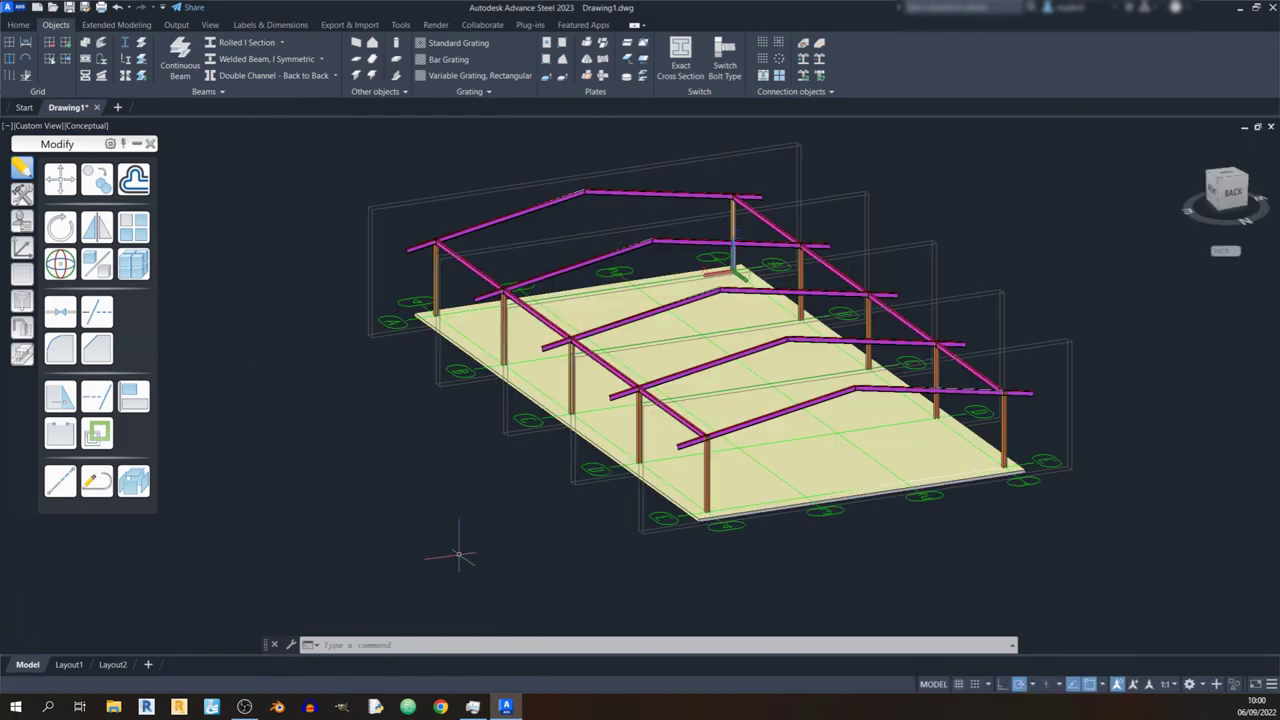